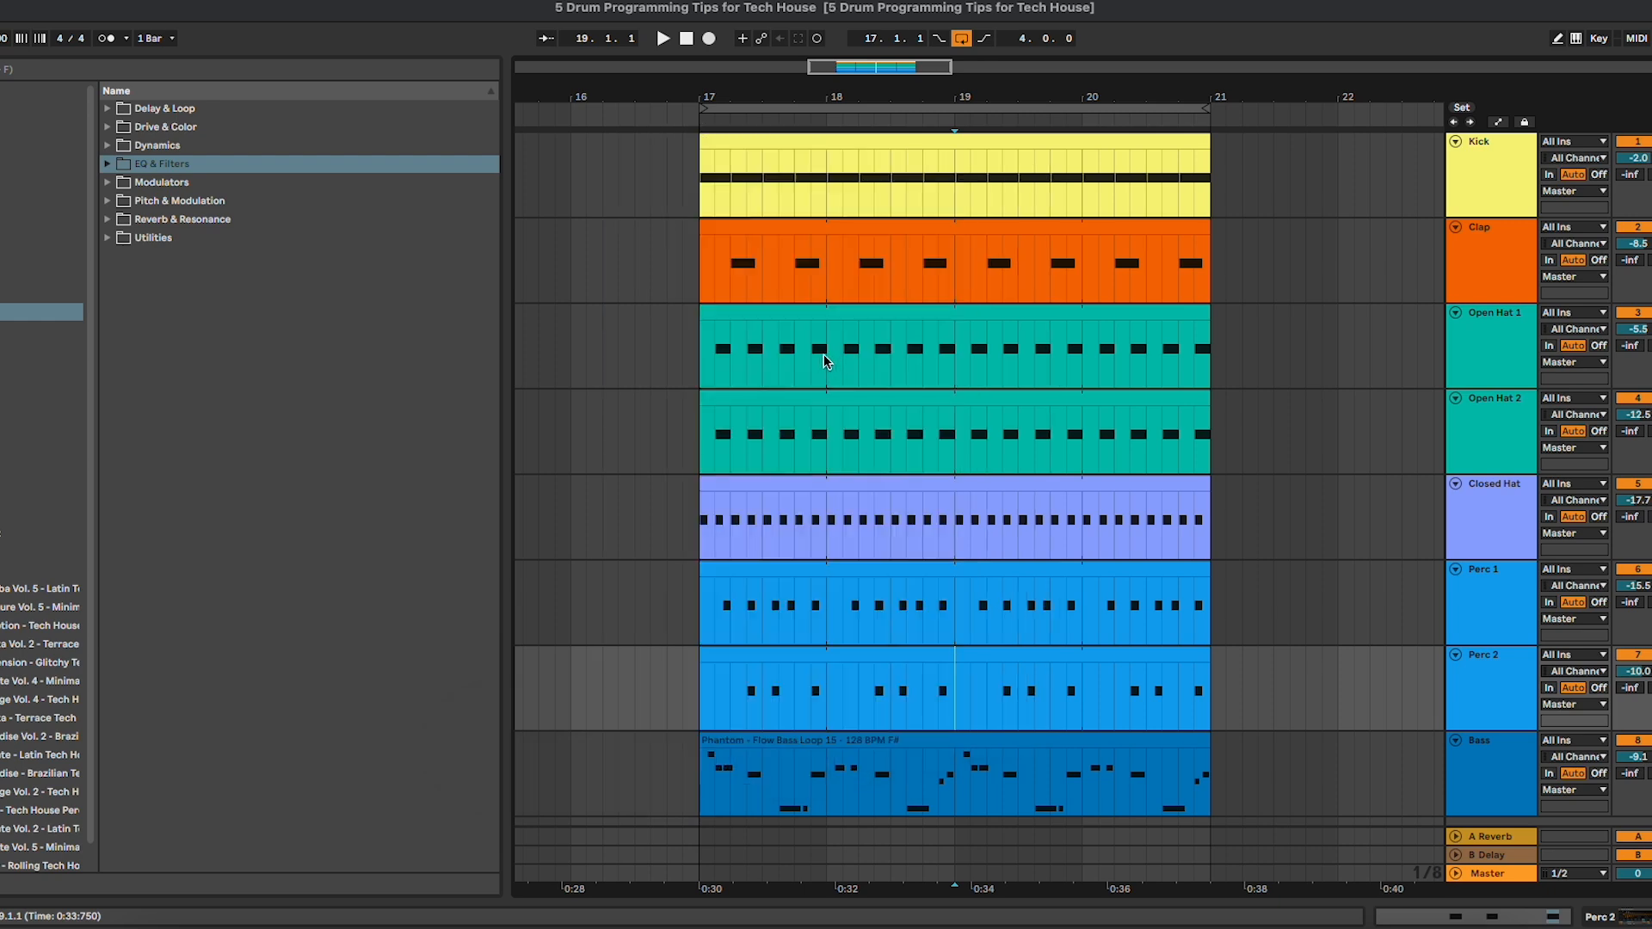
Step: Play the full drum and bass loop from bar 17 and look over its tracks from Kick to Bass
{"action": "scroll", "coordinate": [824, 354], "scroll_direction": "down", "scroll_amount": 2}
{"action": "scroll", "coordinate": [766, 141], "scroll_direction": "left", "scroll_amount": 3}
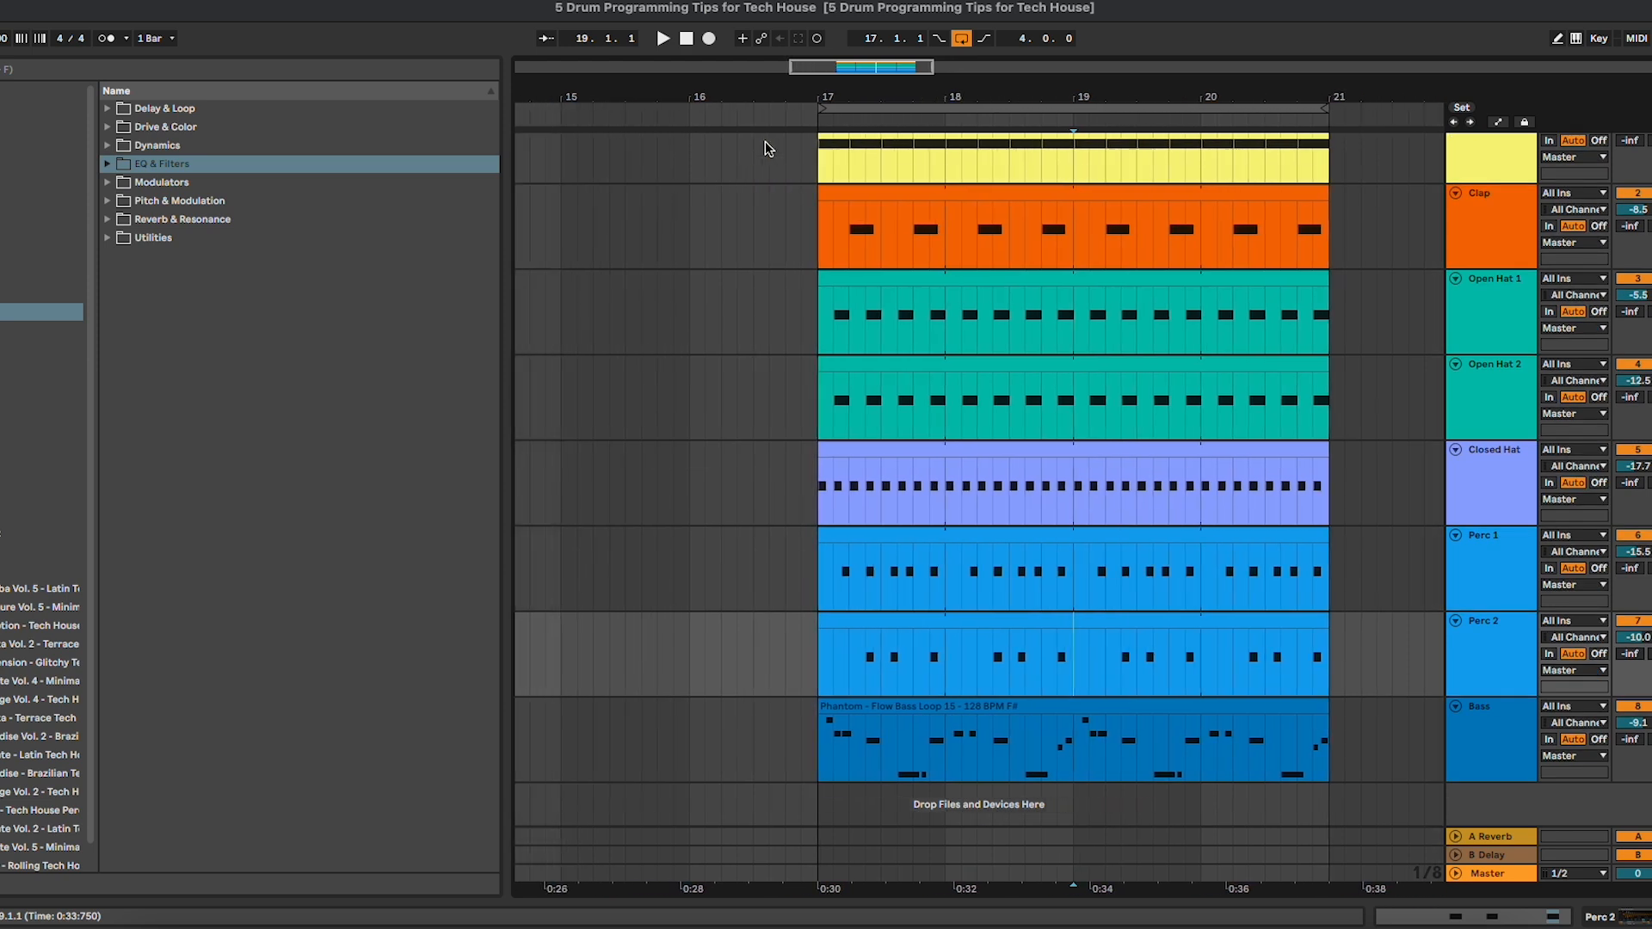
{"action": "scroll", "coordinate": [766, 146], "scroll_direction": "up", "scroll_amount": 2}
{"action": "scroll", "coordinate": [783, 150], "scroll_direction": "right", "scroll_amount": 1}
{"action": "key", "text": "space"}
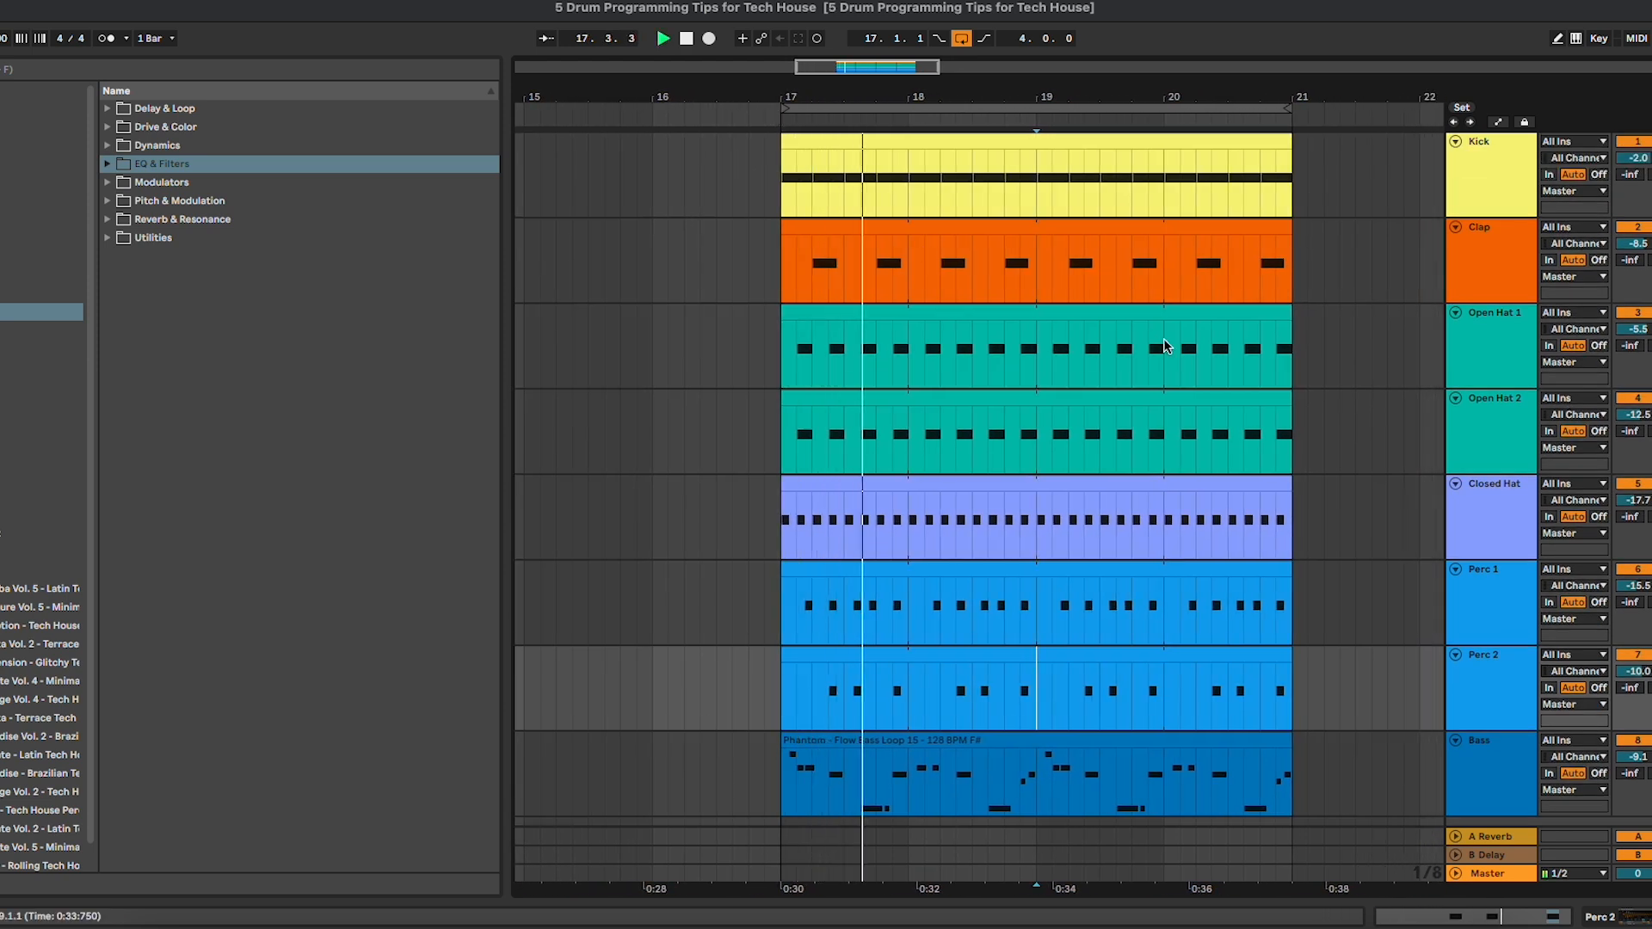
{"action": "scroll", "coordinate": [1394, 428], "scroll_direction": "down", "scroll_amount": 1}
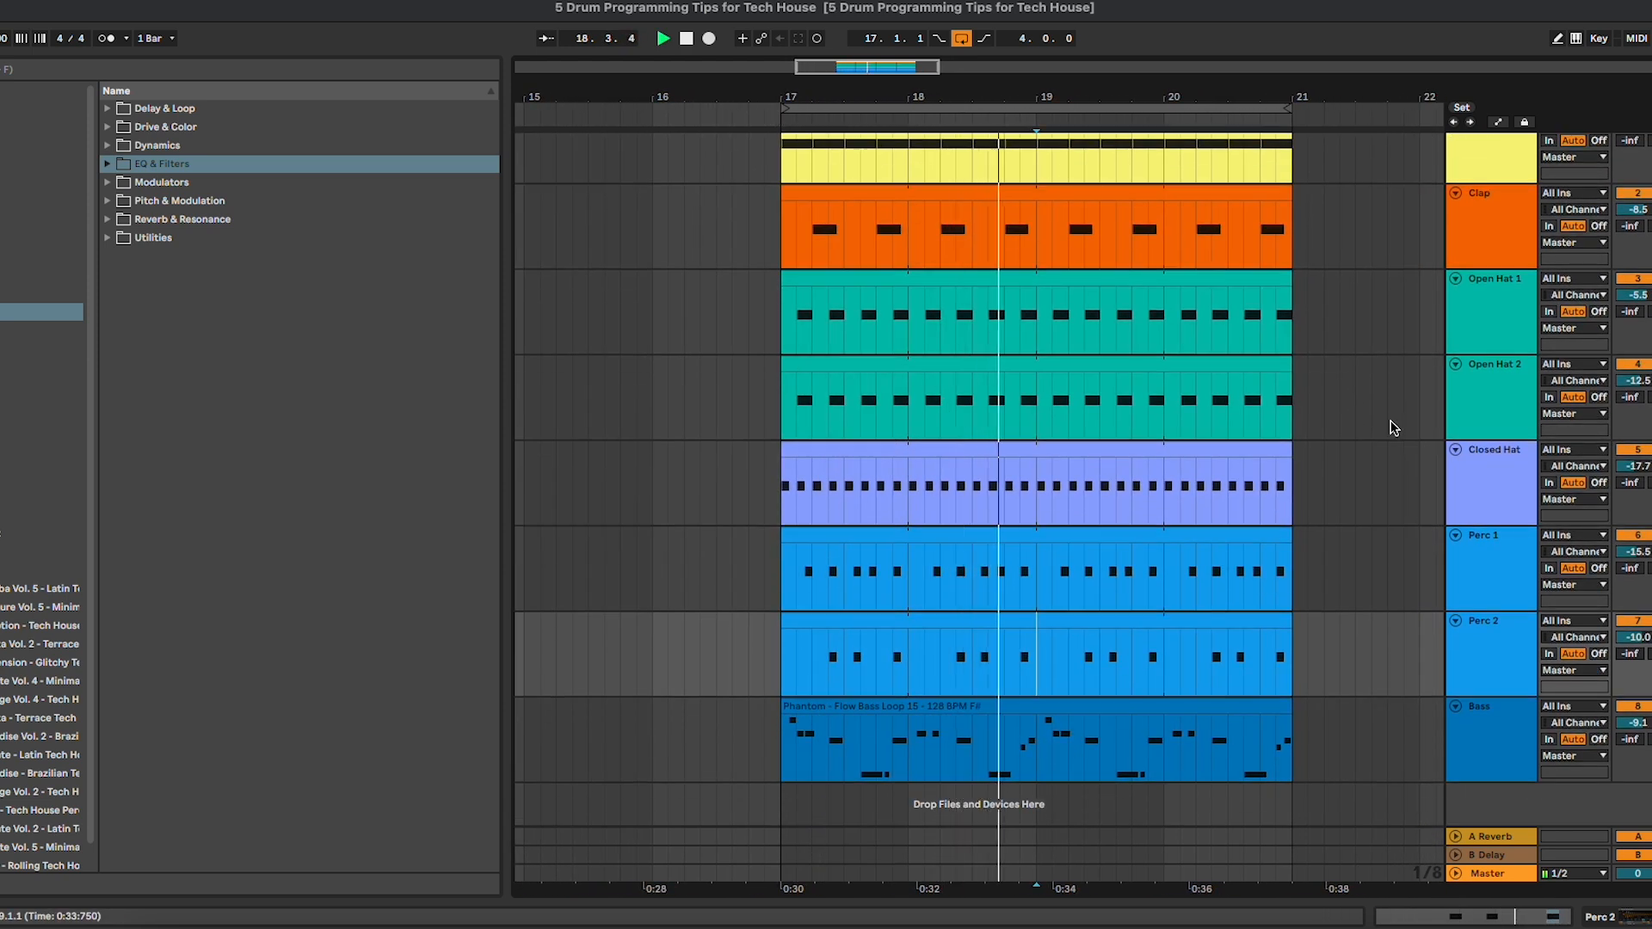
{"action": "scroll", "coordinate": [1394, 428], "scroll_direction": "up", "scroll_amount": 1}
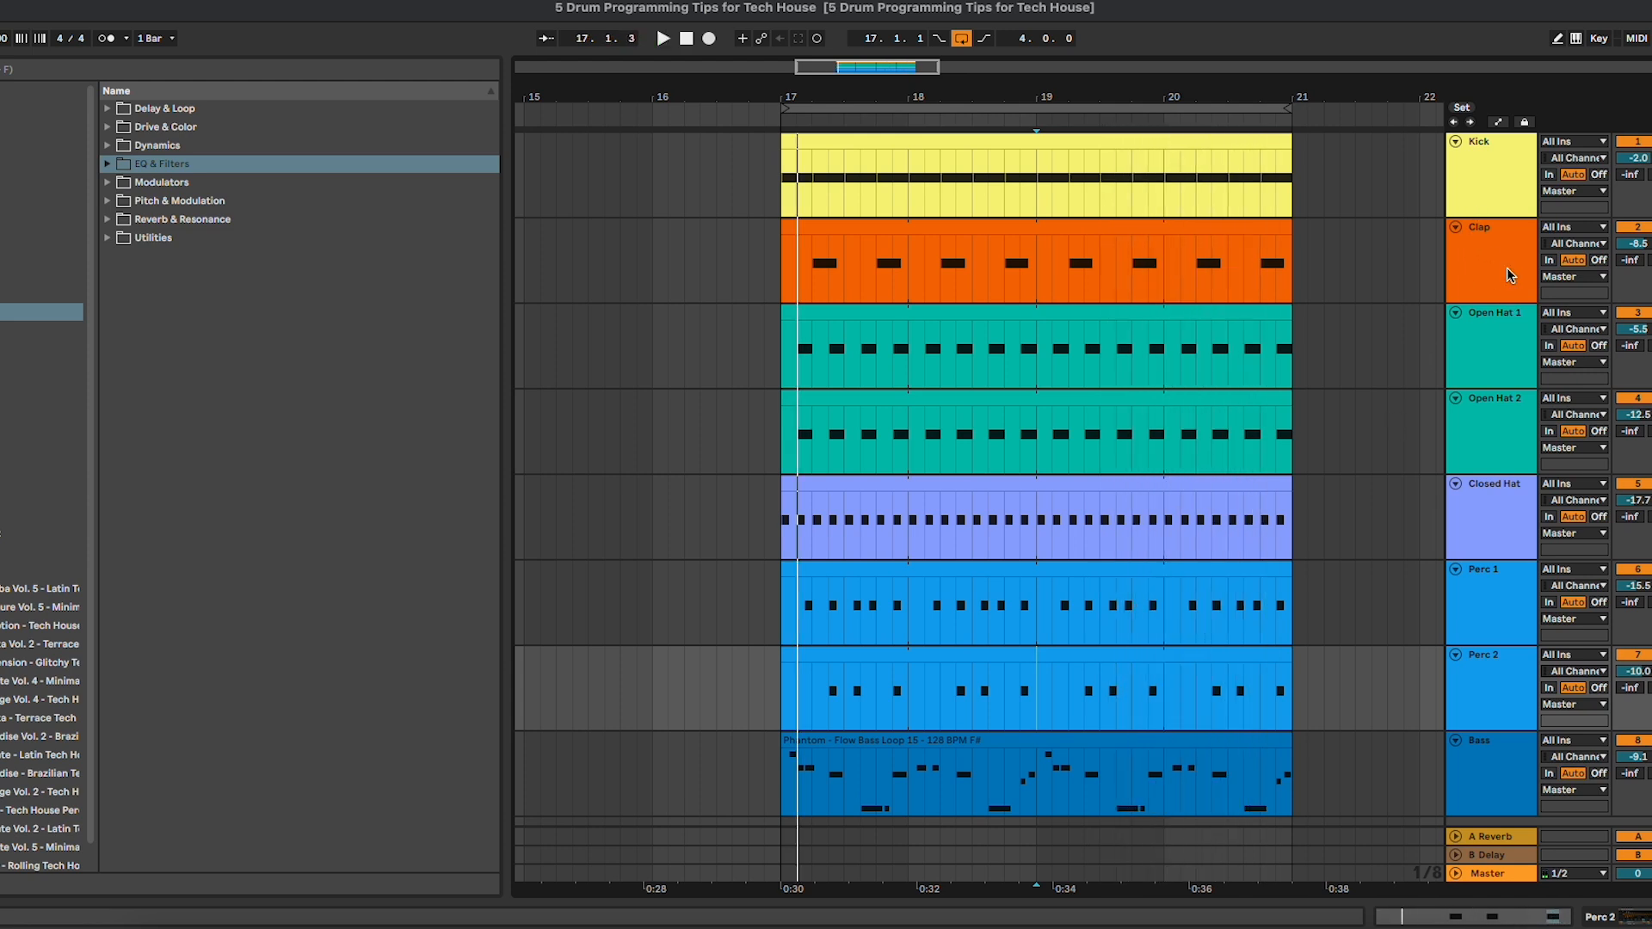
{"action": "scroll", "coordinate": [1496, 427], "scroll_direction": "down", "scroll_amount": 1}
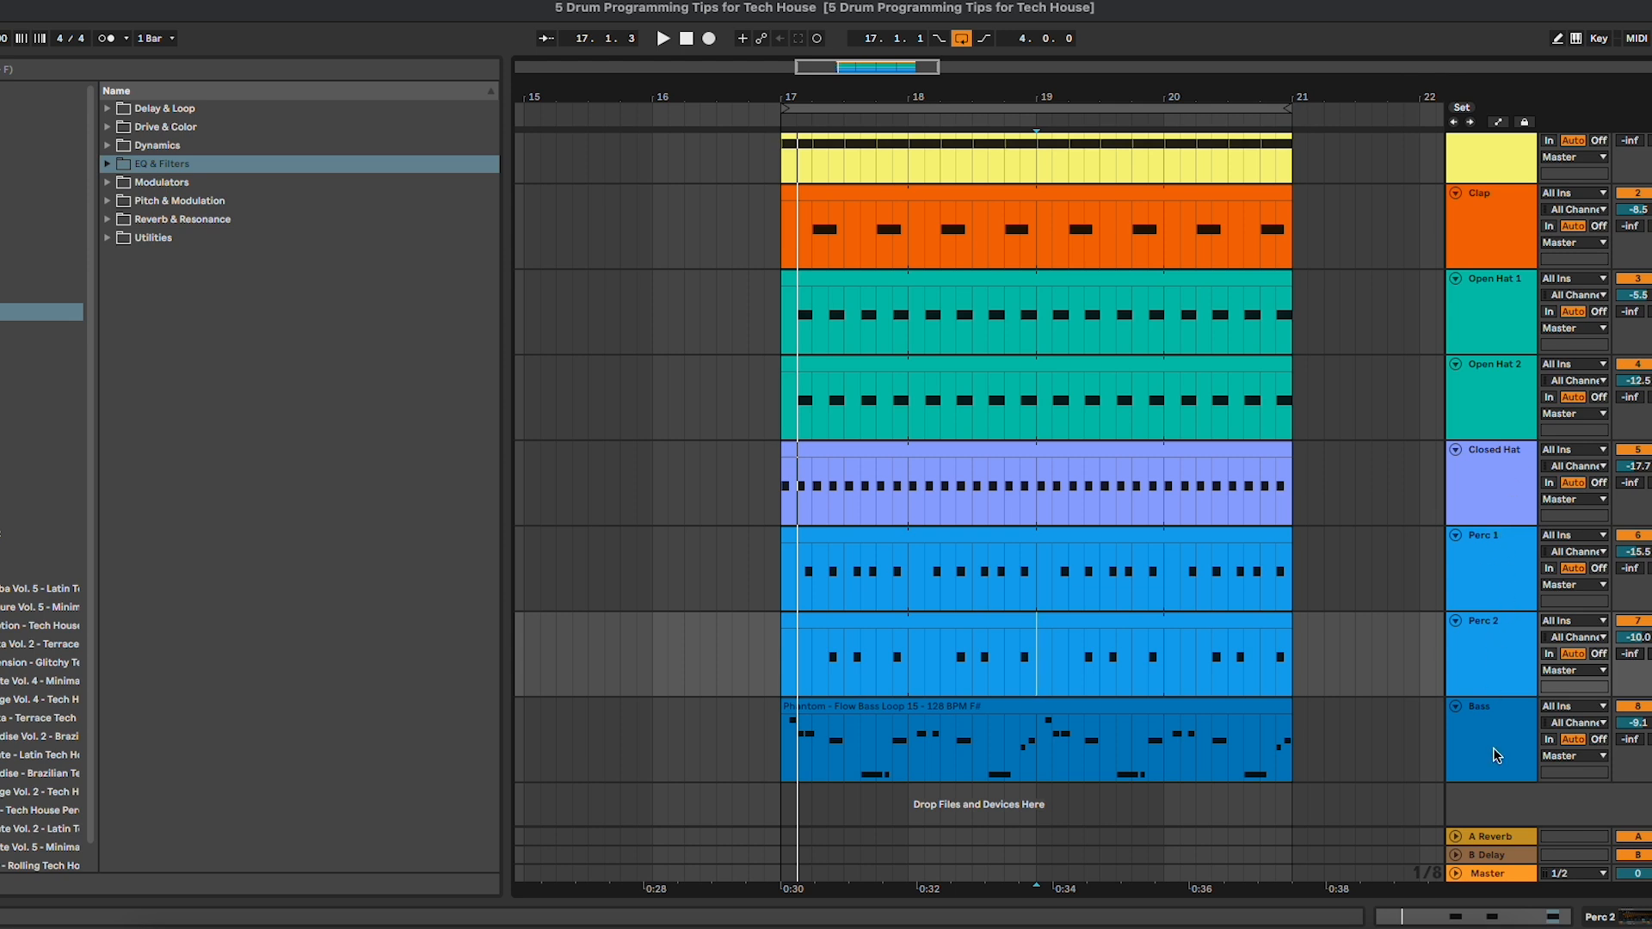
{"action": "scroll", "coordinate": [1494, 749], "scroll_direction": "up", "scroll_amount": 1}
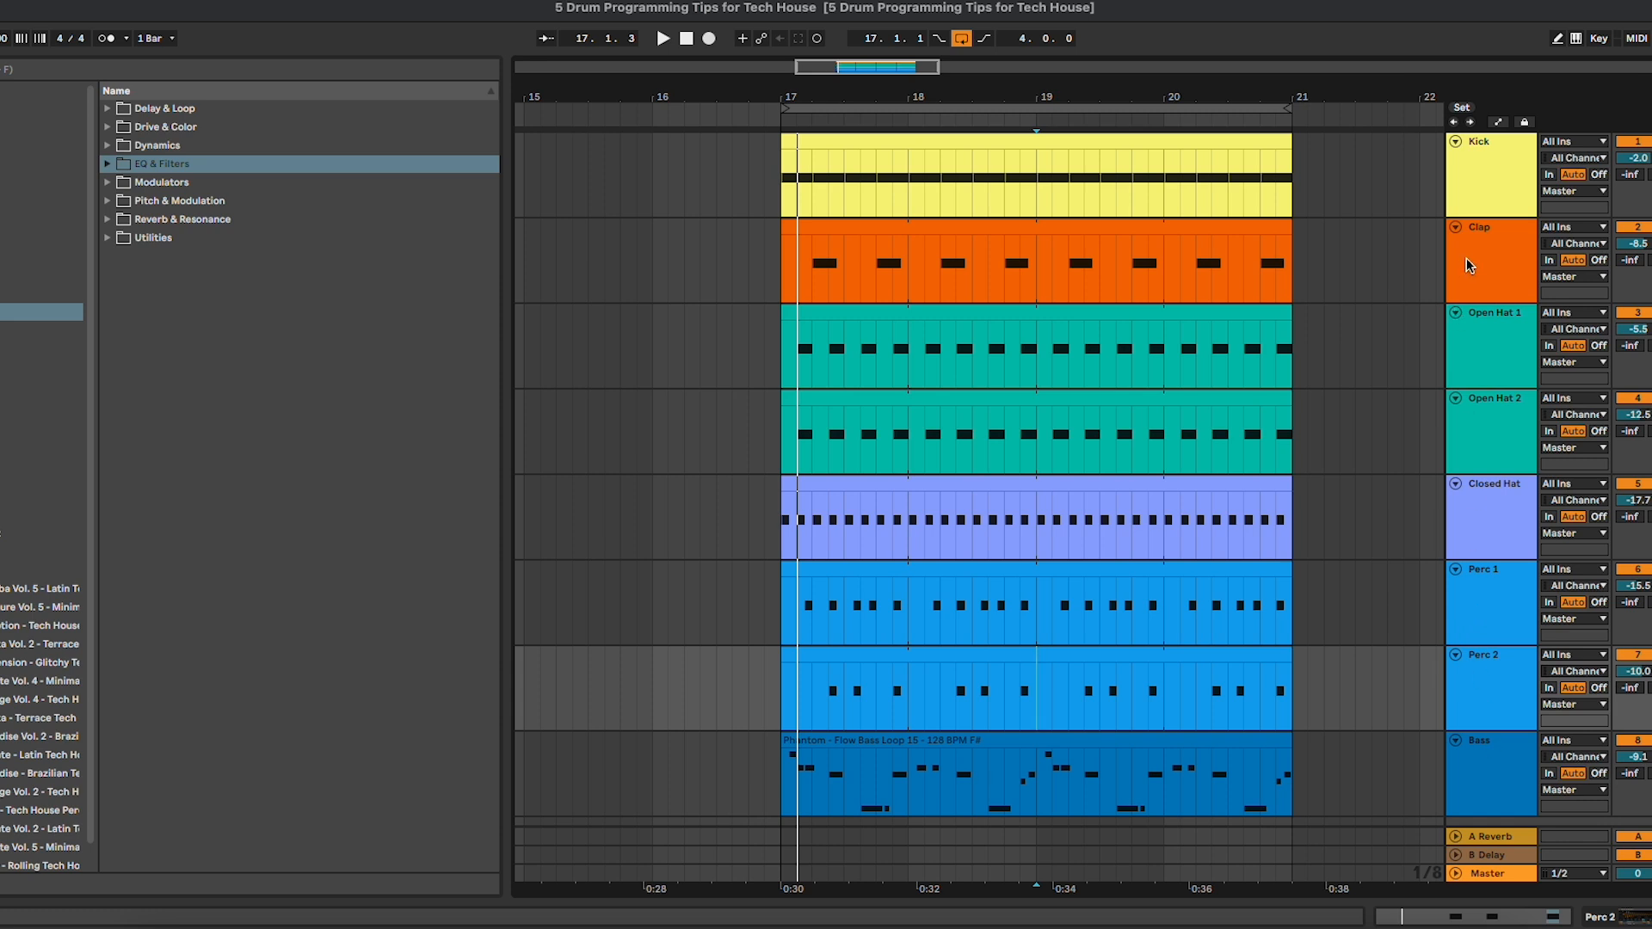
Step: Play the Kick clip with its device chain shown and check the Attack setting in the track's Transient Master plug-in
{"action": "double_click", "coordinate": [1480, 195]}
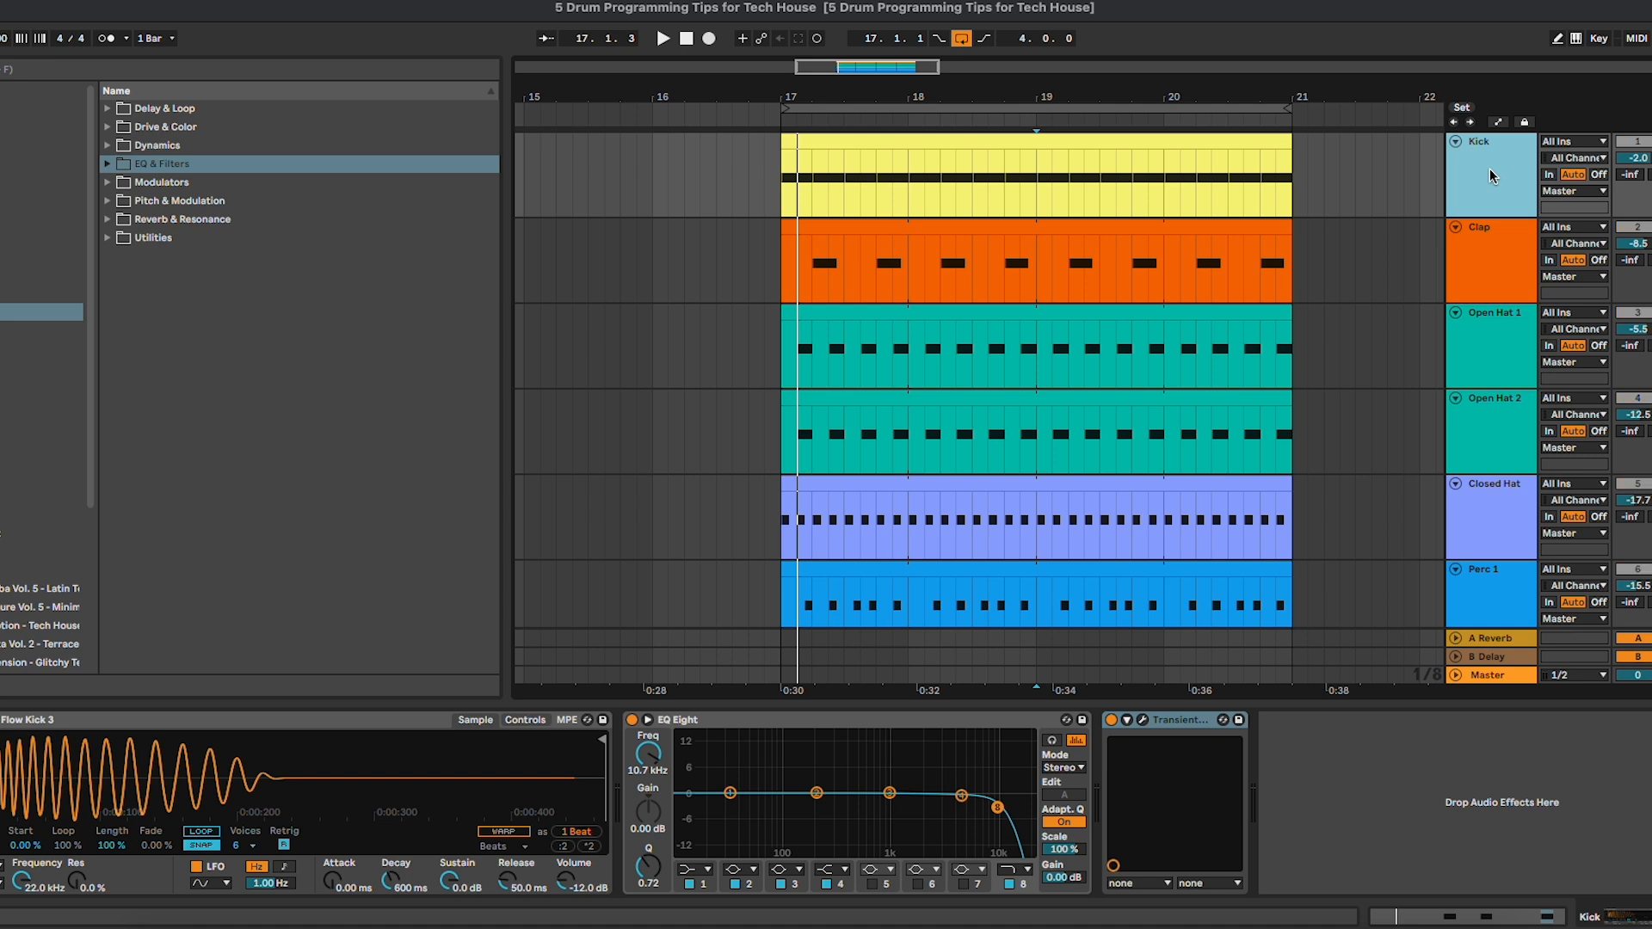
{"action": "scroll", "coordinate": [1198, 243], "scroll_direction": "right", "scroll_amount": 2}
{"action": "left_click", "coordinate": [1088, 140]}
{"action": "key", "text": "space"}
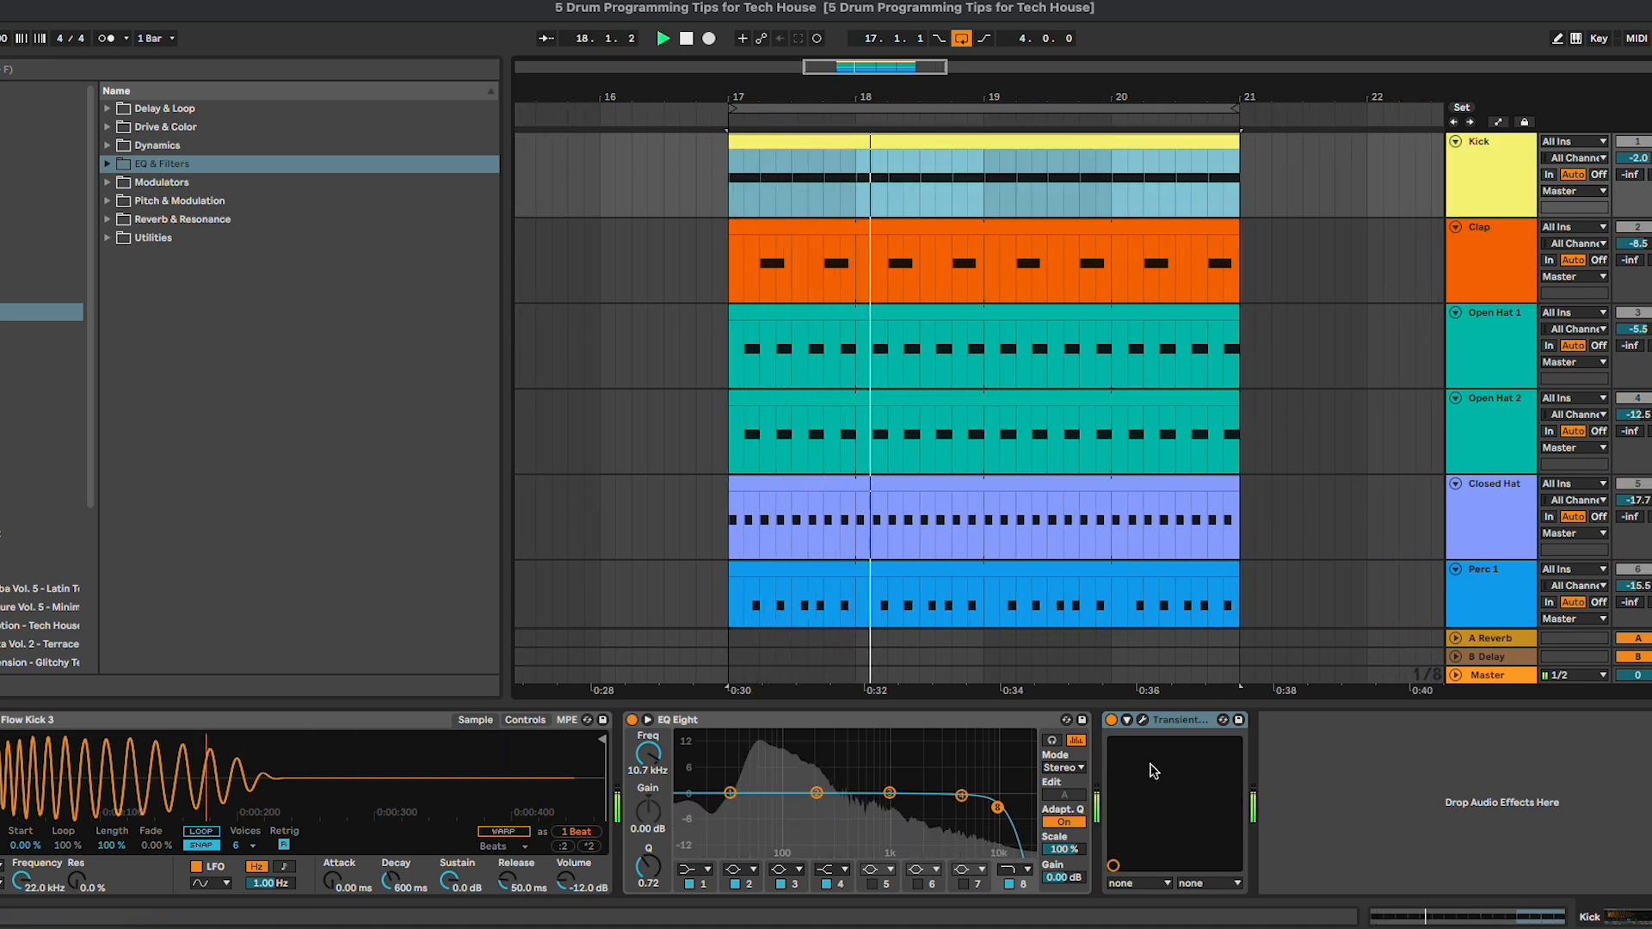
{"action": "left_click", "coordinate": [1142, 721]}
{"action": "left_click_drag", "start_coordinate": [1205, 327], "coordinate": [1126, 338]}
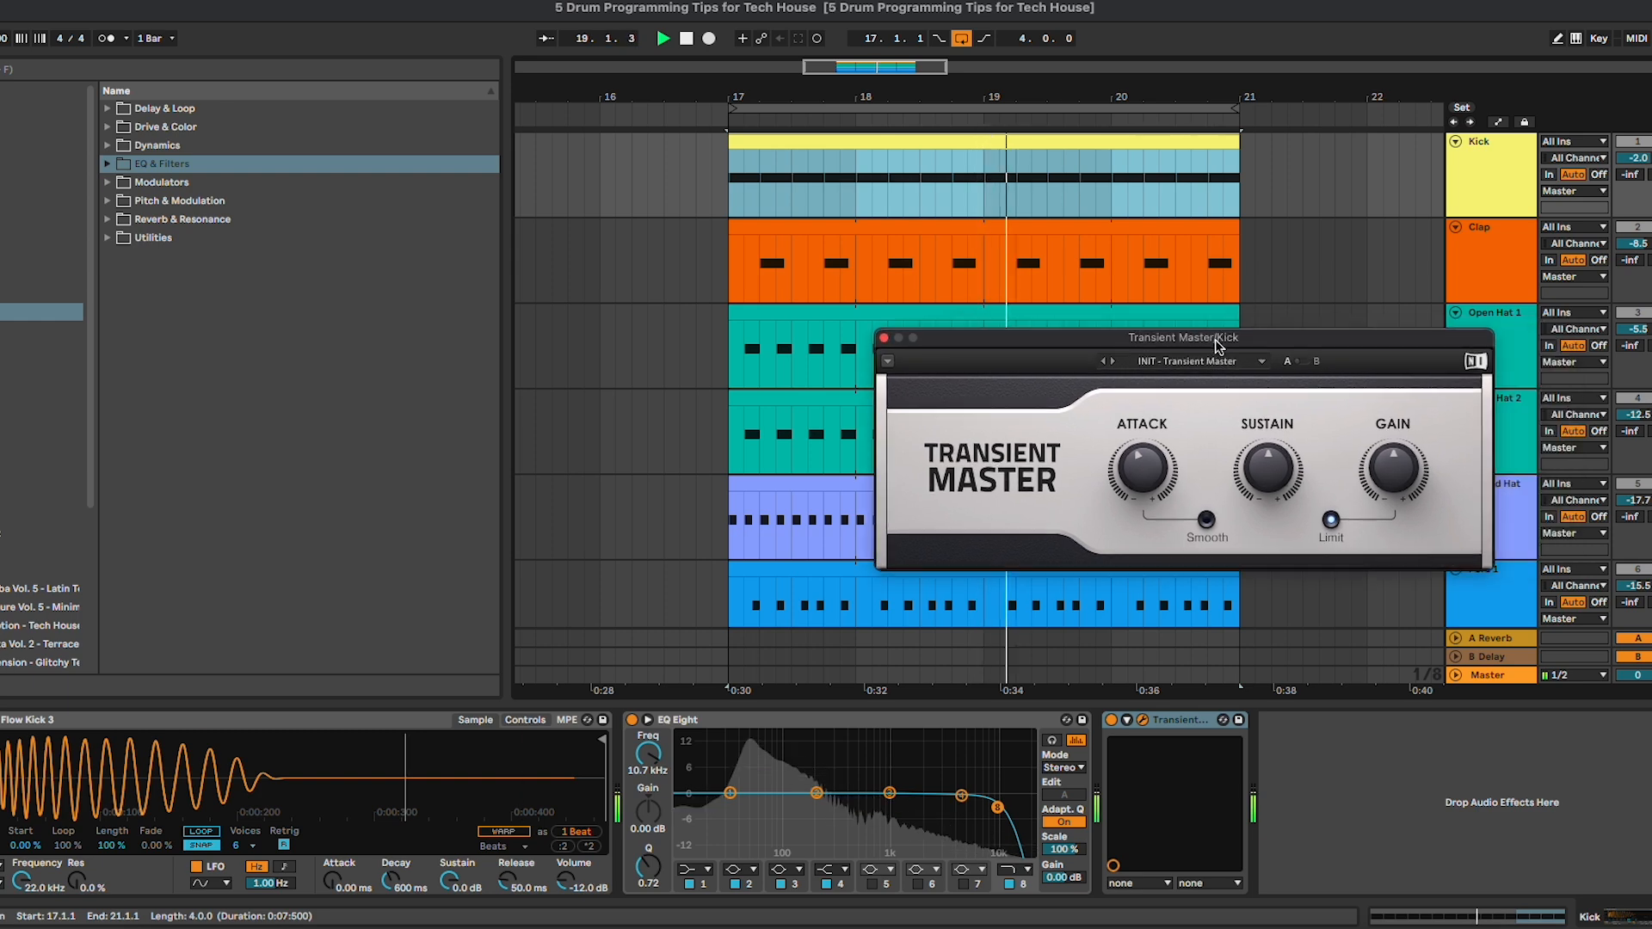
{"action": "mouse_move", "coordinate": [1138, 487]}
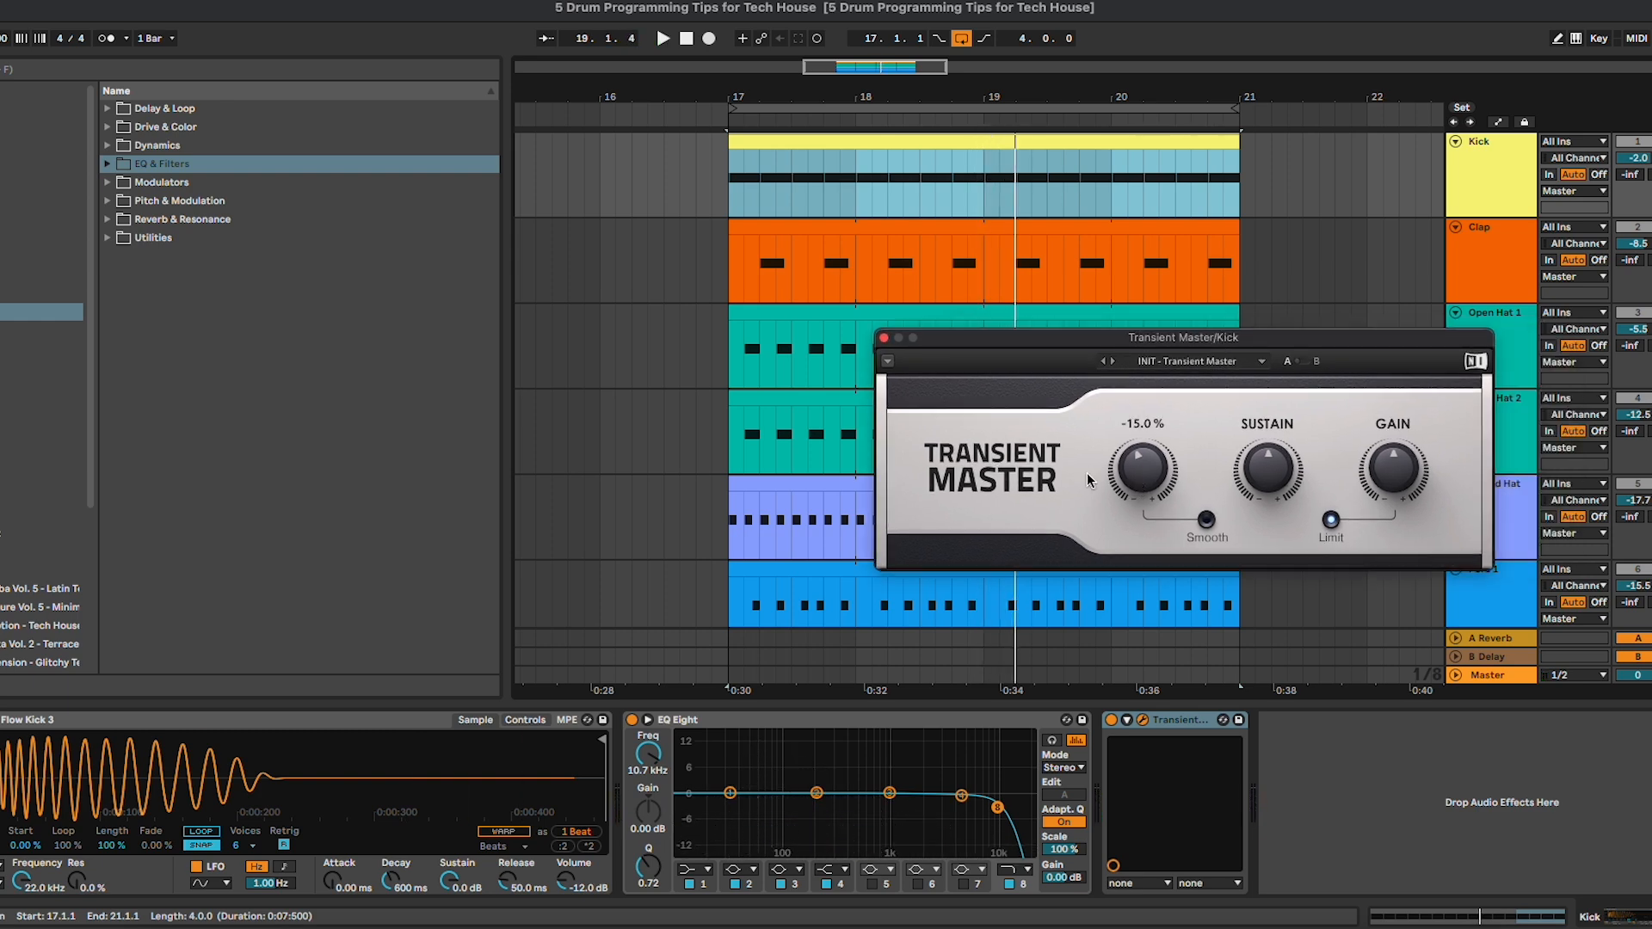
{"action": "left_click", "coordinate": [884, 337]}
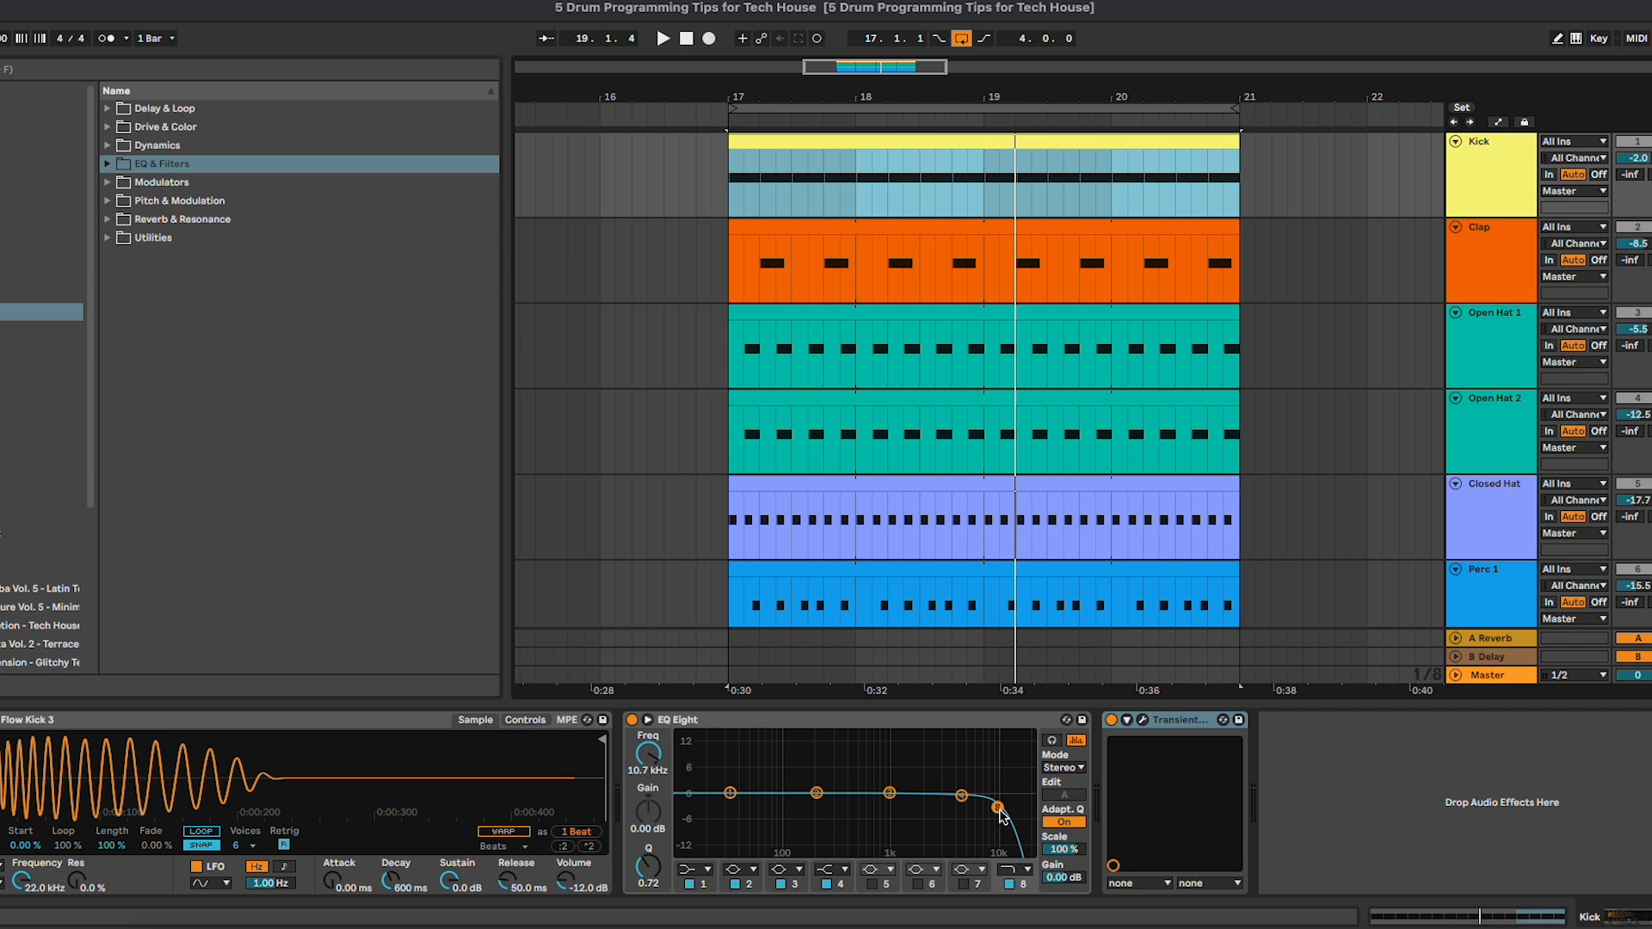
Step: Duplicate the Kick track and rename the copy "Top Kick"
{"action": "left_click", "coordinate": [1471, 181]}
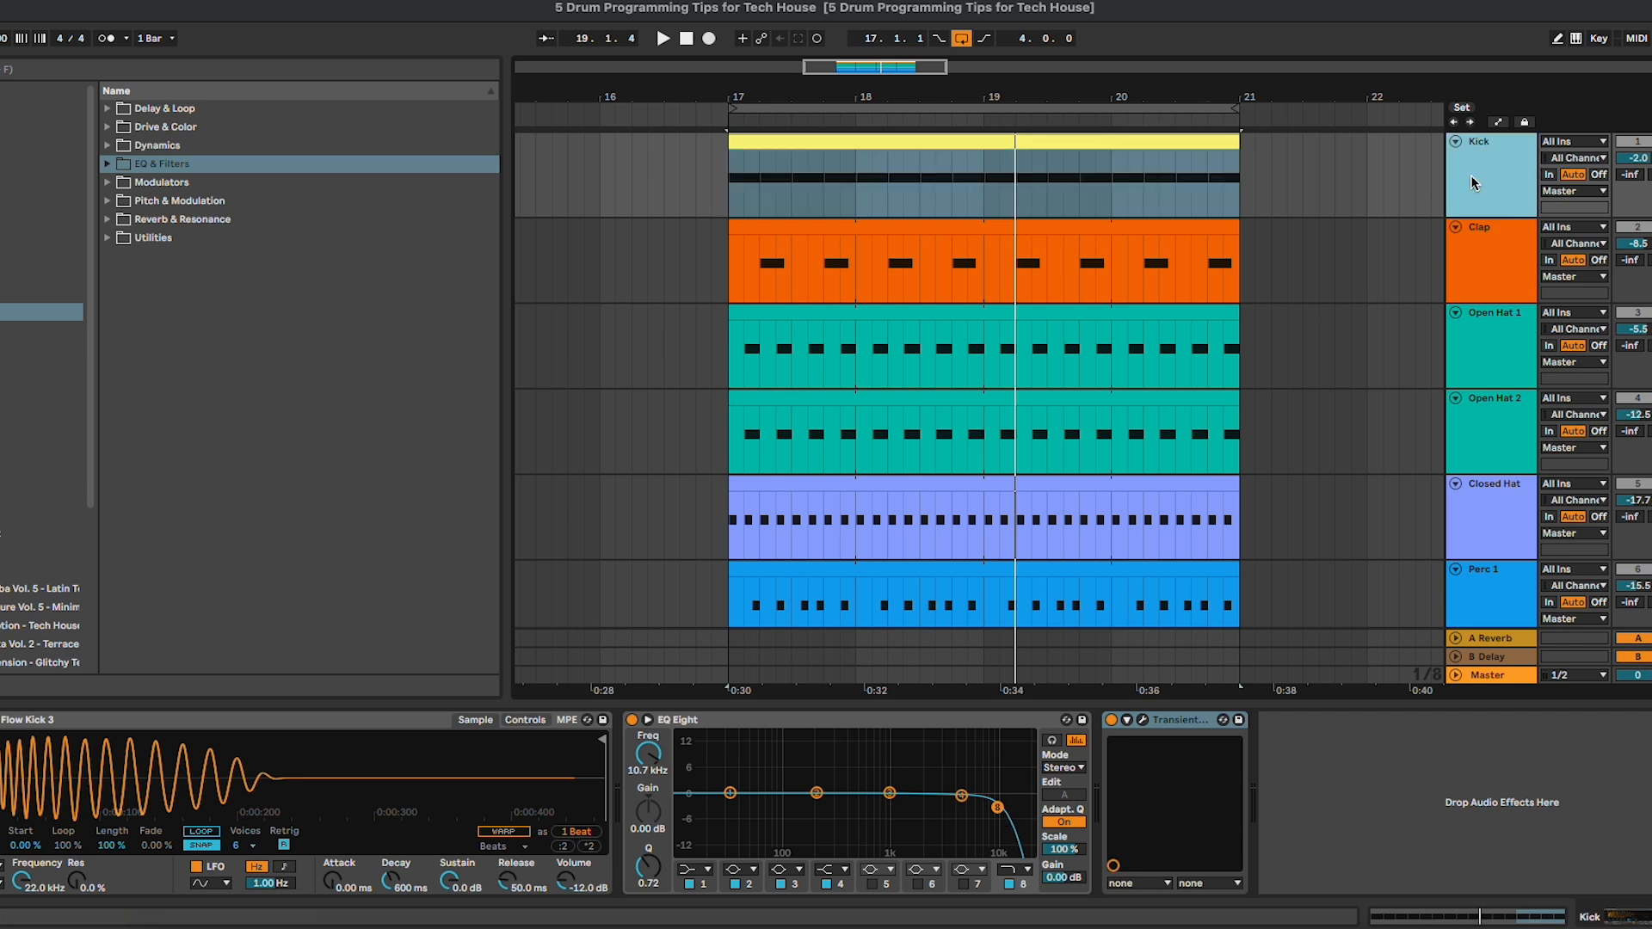
{"action": "key", "text": "ctrl+d"}
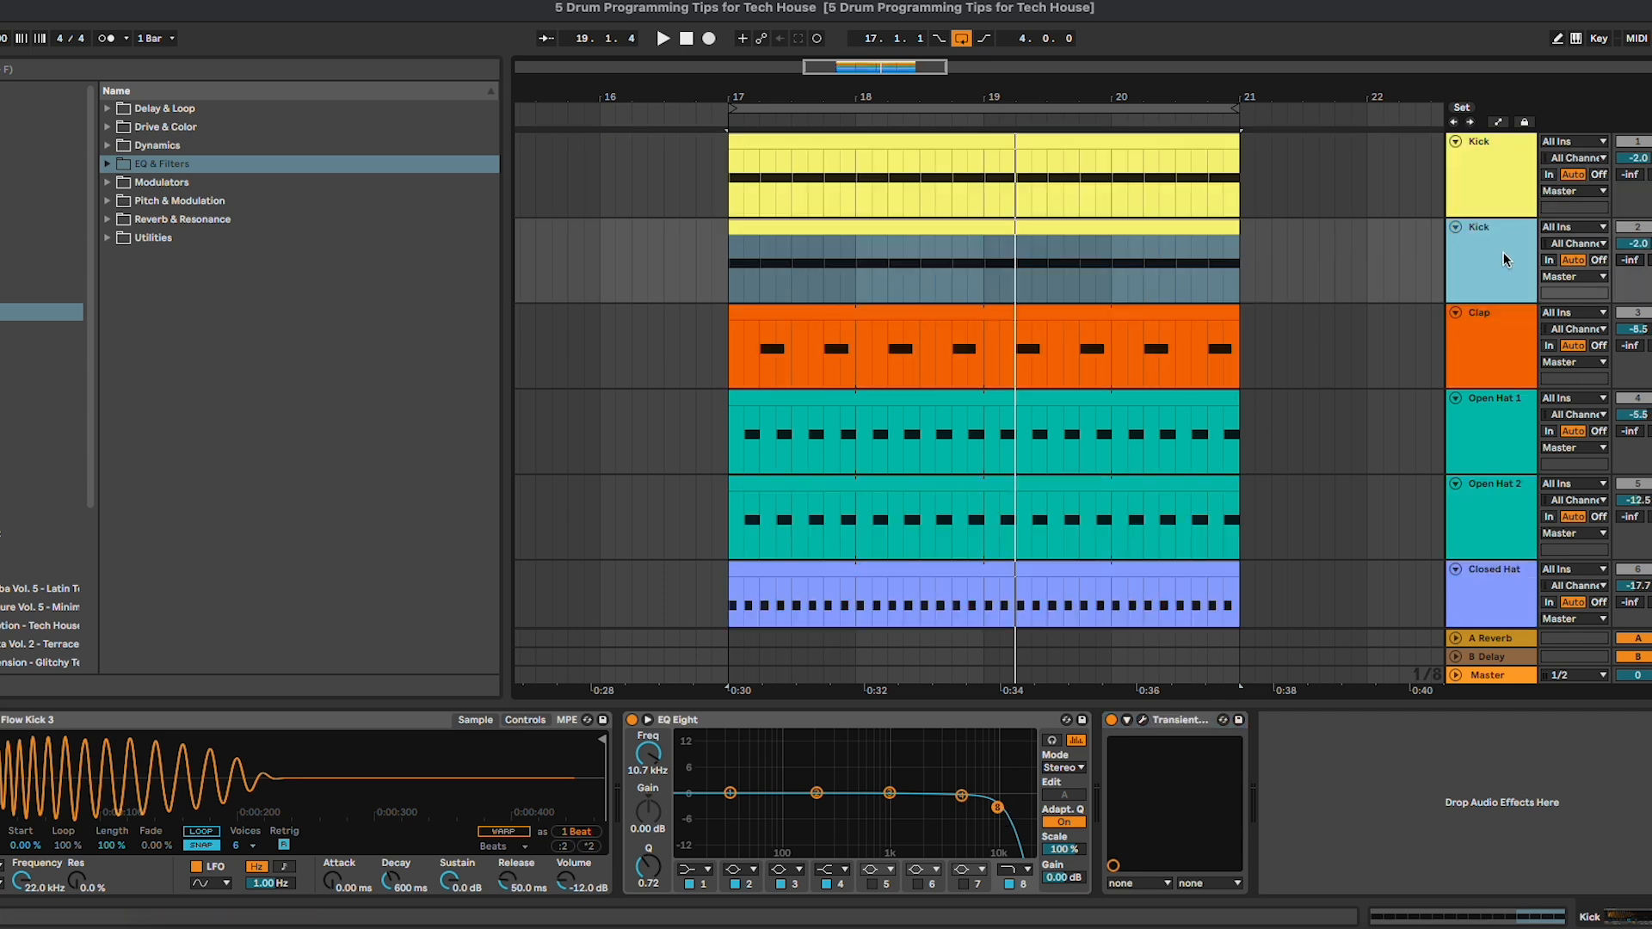
{"action": "key", "text": "ctrl+r"}
{"action": "type", "text": "Top Kick"}
{"action": "key", "text": "Return"}
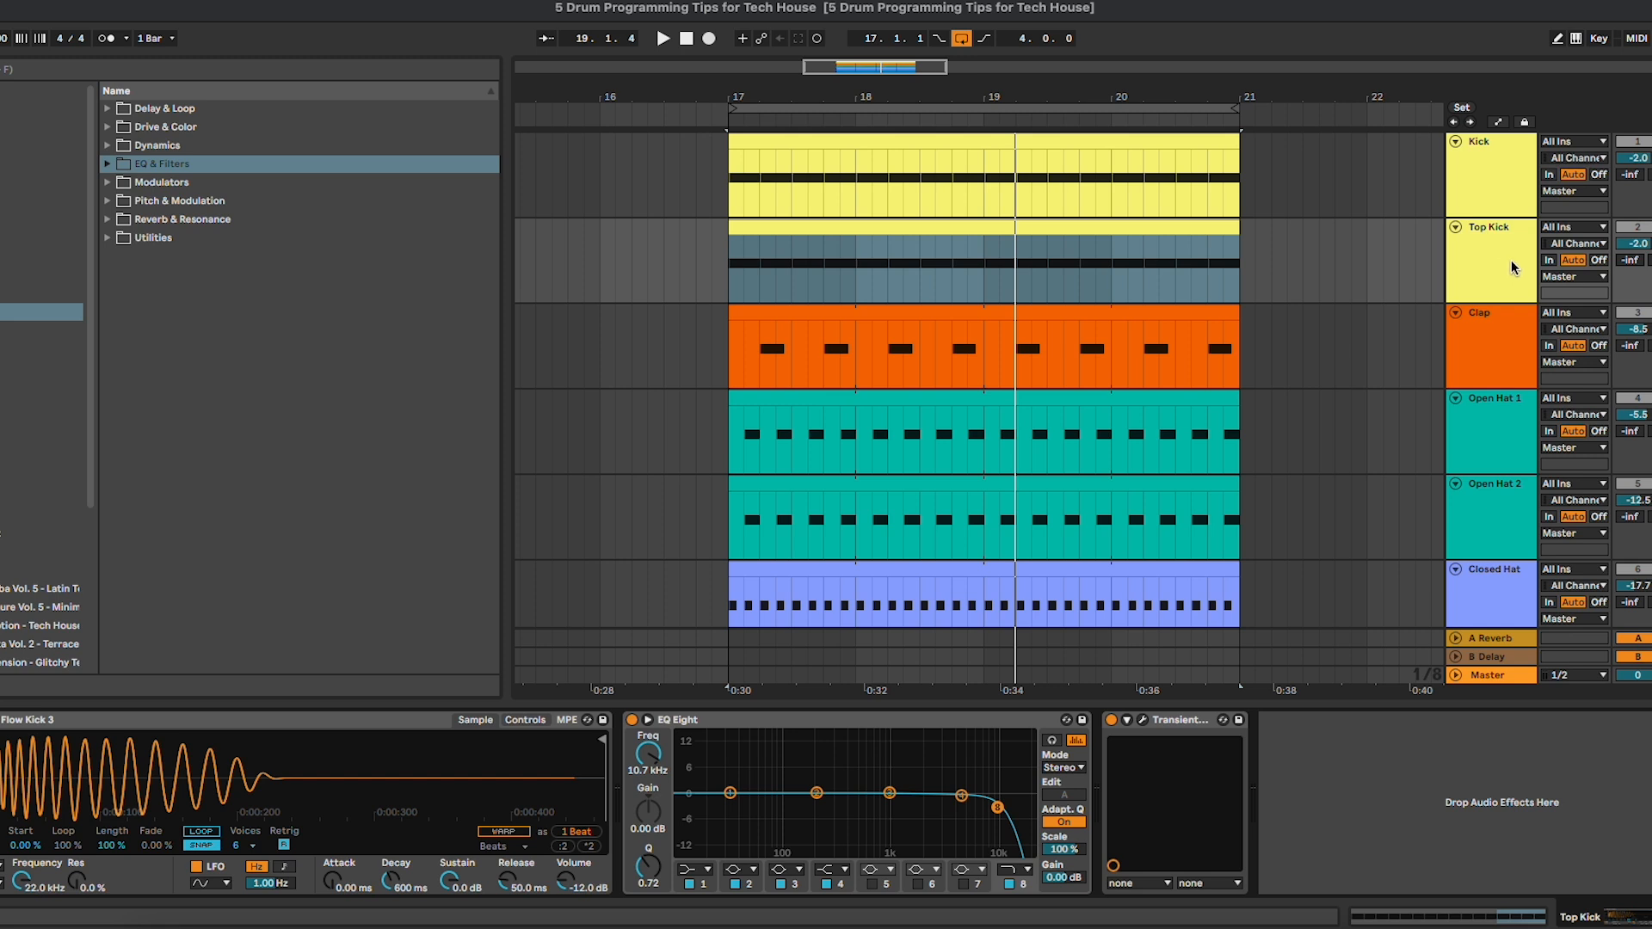
Step: Open the Kicks folder under Drum One Shots in the Rolling Tech House sample pack
{"action": "scroll", "coordinate": [49, 636], "scroll_direction": "down", "scroll_amount": 5}
{"action": "left_click", "coordinate": [49, 645]}
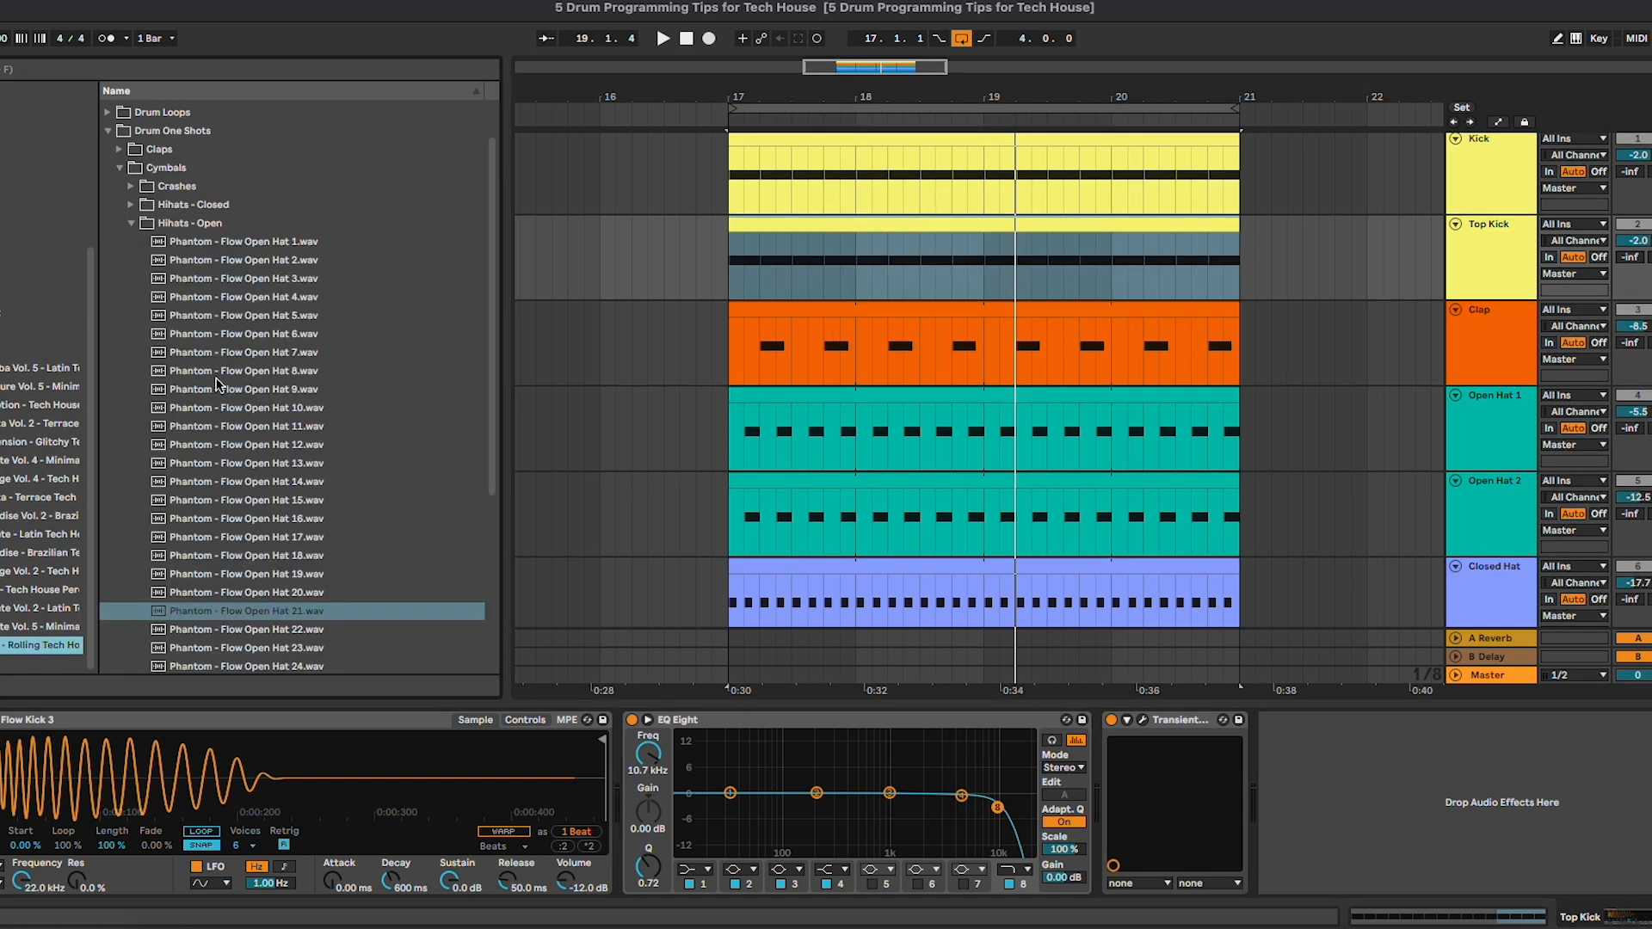
{"action": "left_click", "coordinate": [126, 166]}
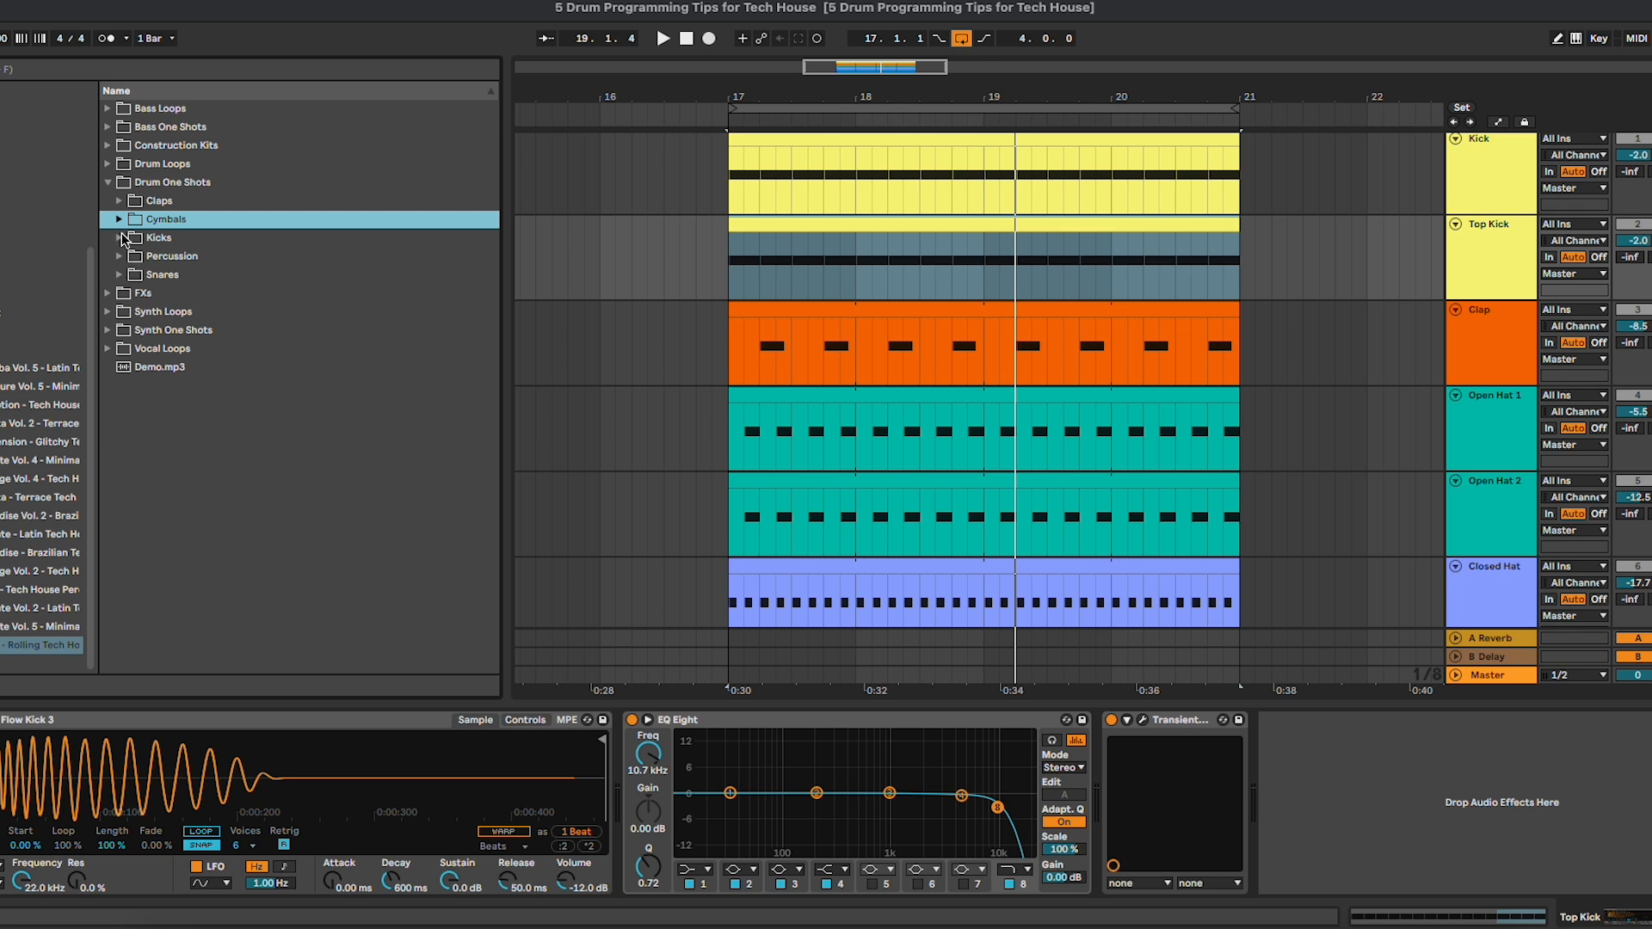
{"action": "left_click", "coordinate": [120, 238]}
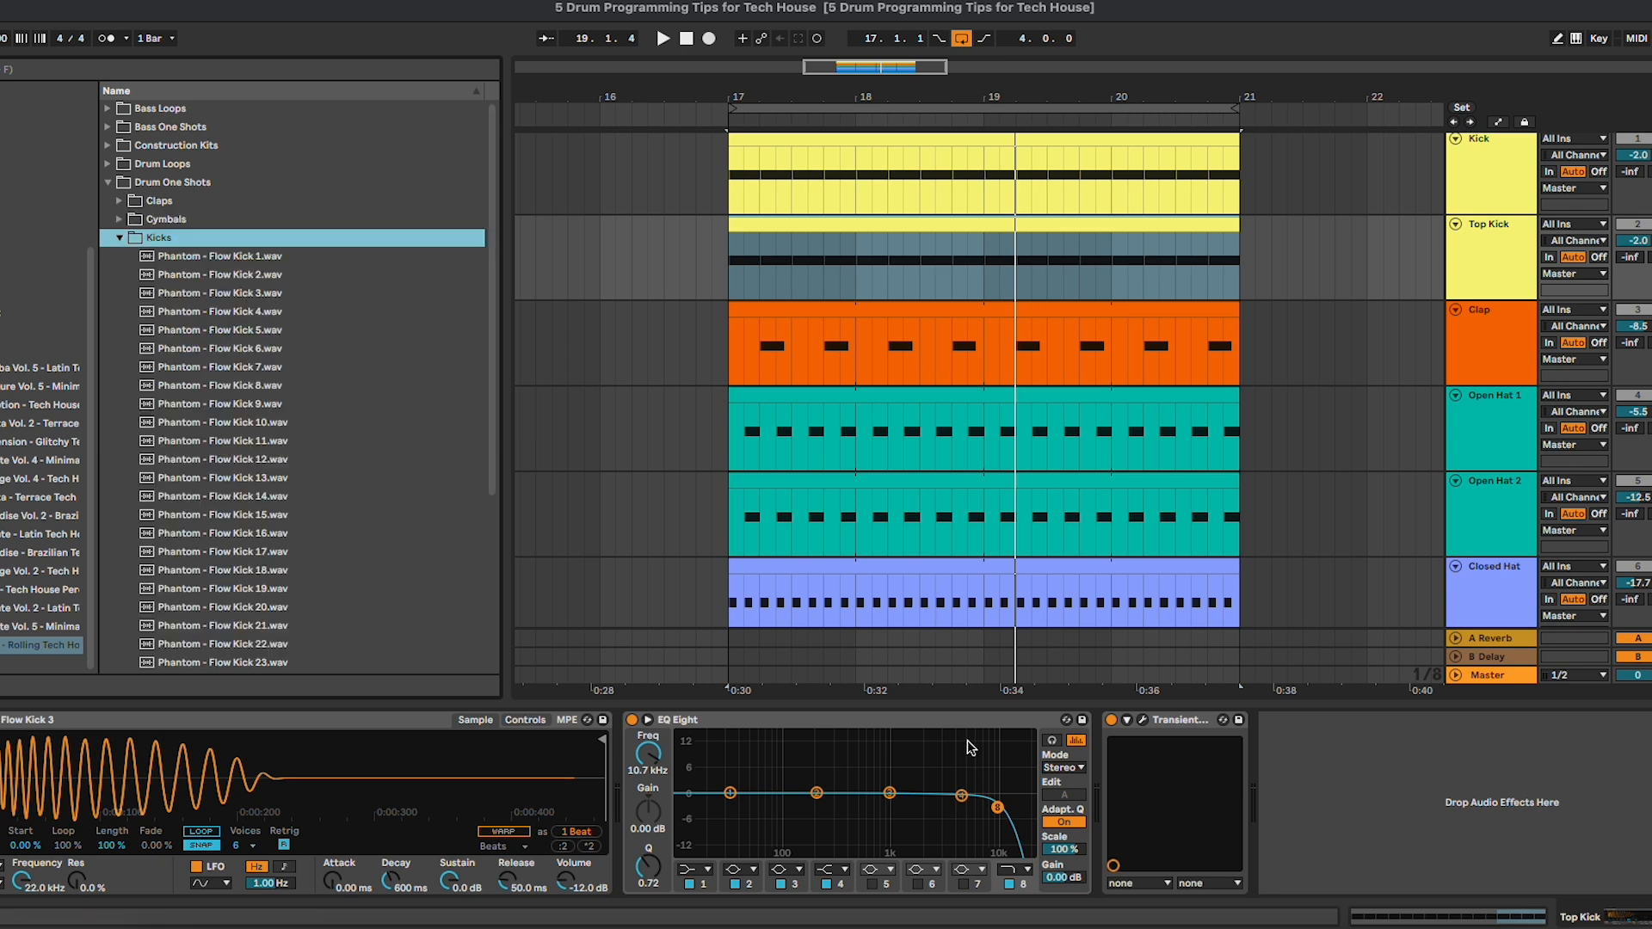
Step: Audition the Phantom - Flow Kick samples 1 to 9 and load Phantom - Flow Kick 9.wav into Top Kick's sampler
{"action": "key", "text": "Down"}
{"action": "key", "text": "Down"}
{"action": "key", "text": "Down"}
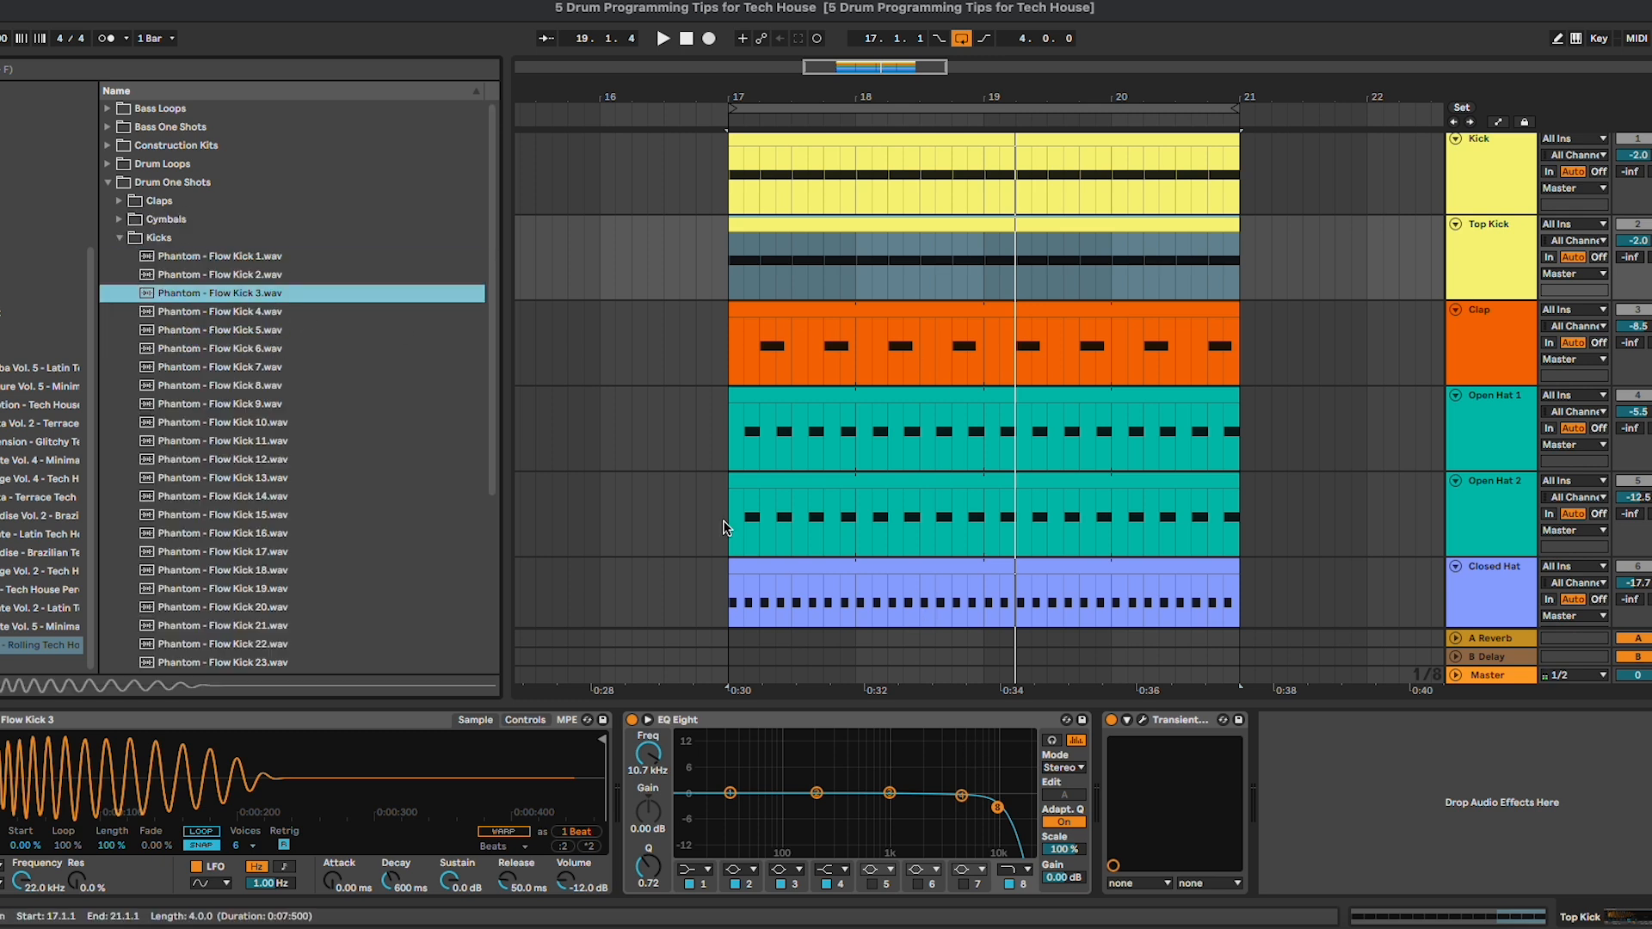
{"action": "key", "text": "Down"}
{"action": "key", "text": "Down"}
{"action": "key", "text": "Down"}
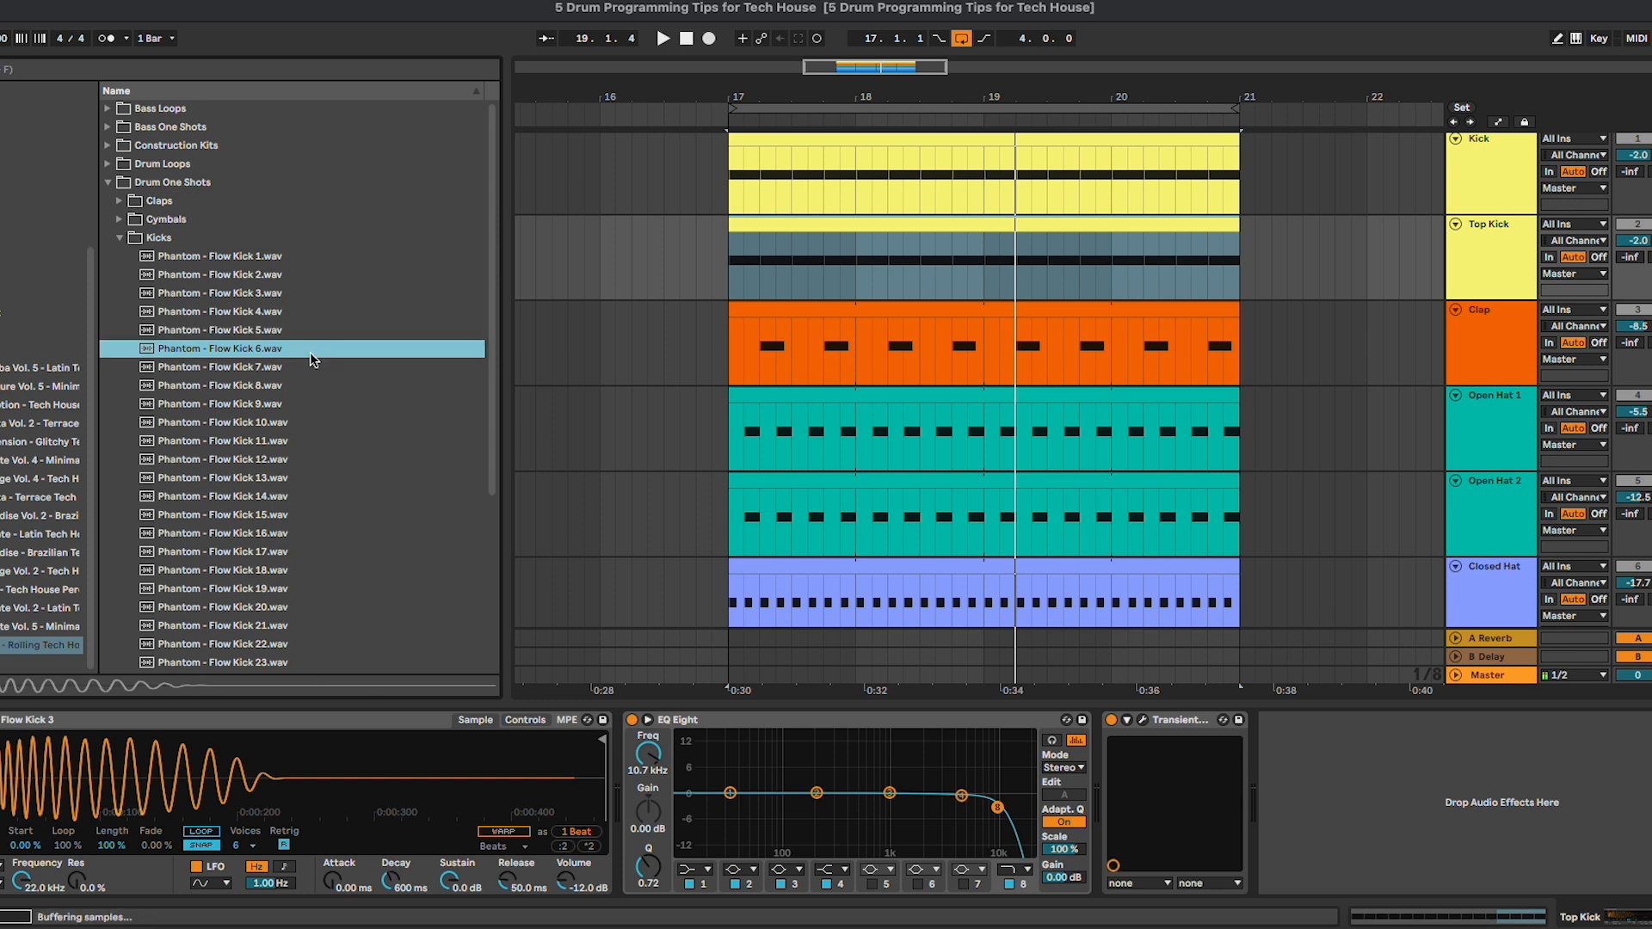
{"action": "left_click", "coordinate": [308, 368]}
{"action": "left_click", "coordinate": [294, 386]}
{"action": "left_click", "coordinate": [280, 373]}
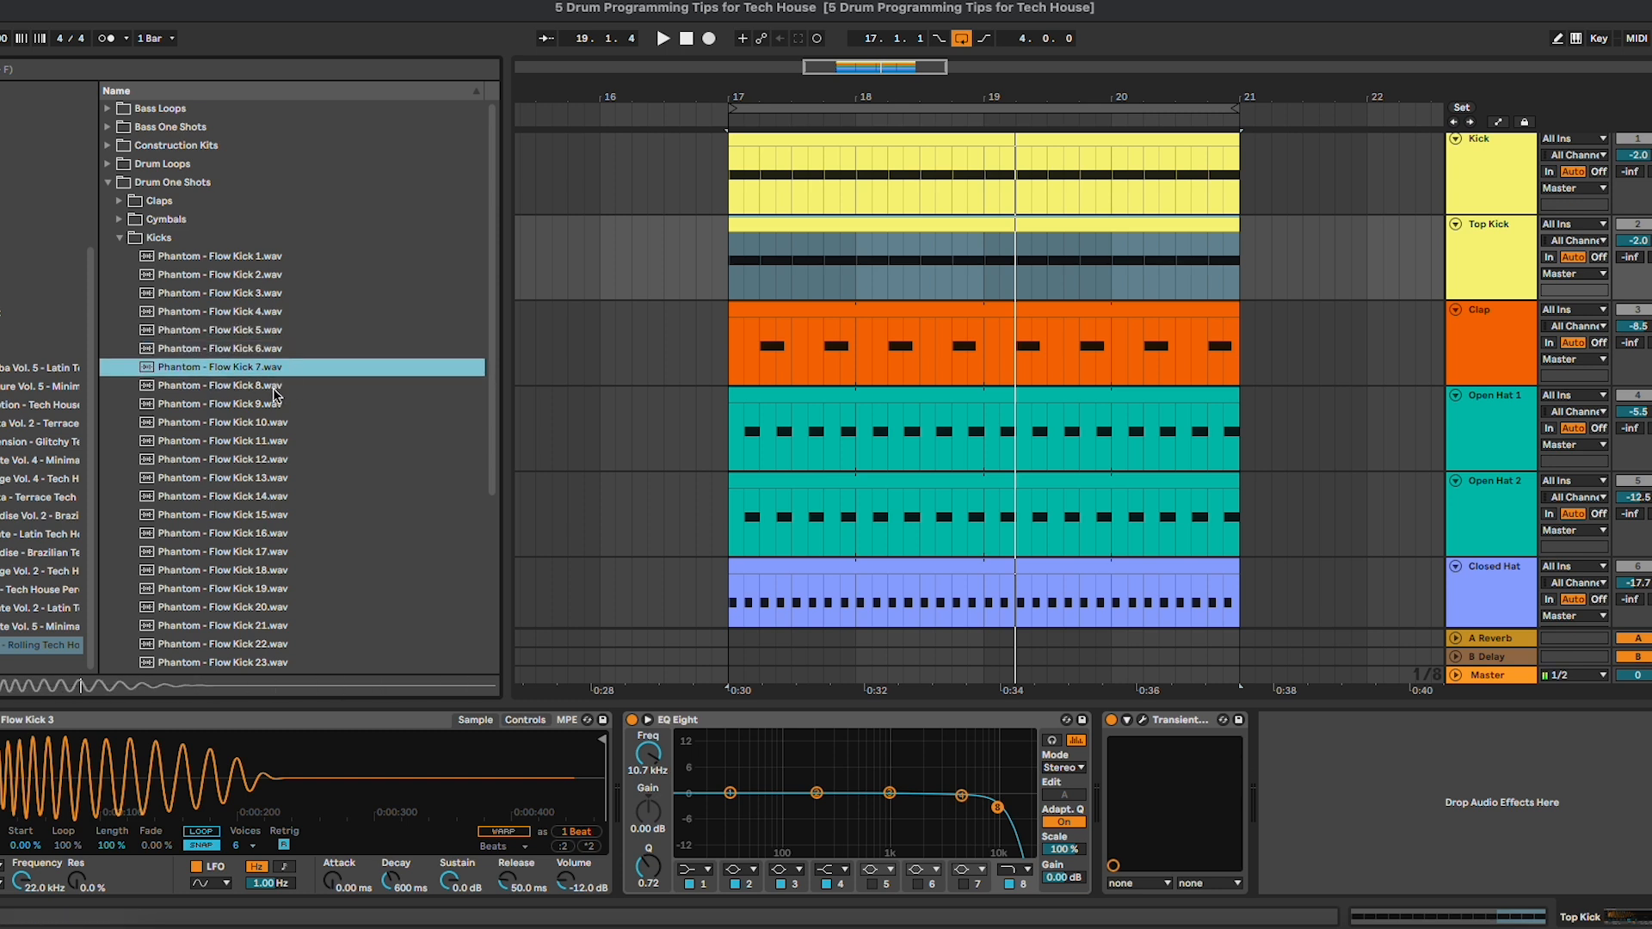
{"action": "left_click", "coordinate": [274, 391]}
{"action": "left_click", "coordinate": [263, 404]}
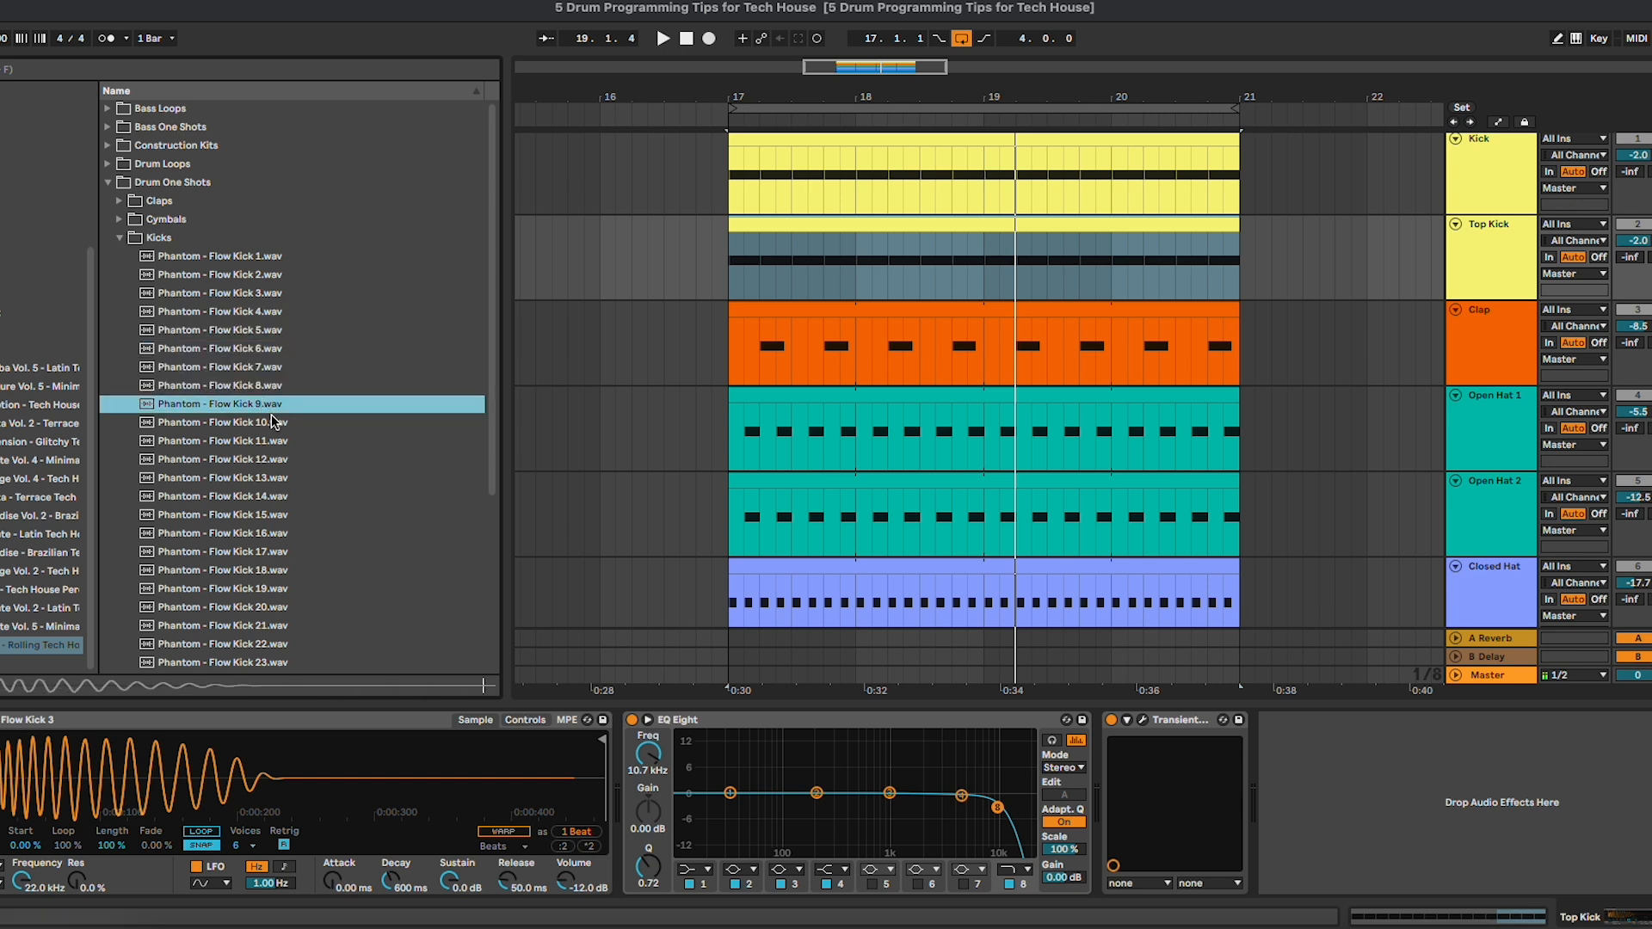
{"action": "left_click_drag", "start_coordinate": [229, 409], "coordinate": [366, 784]}
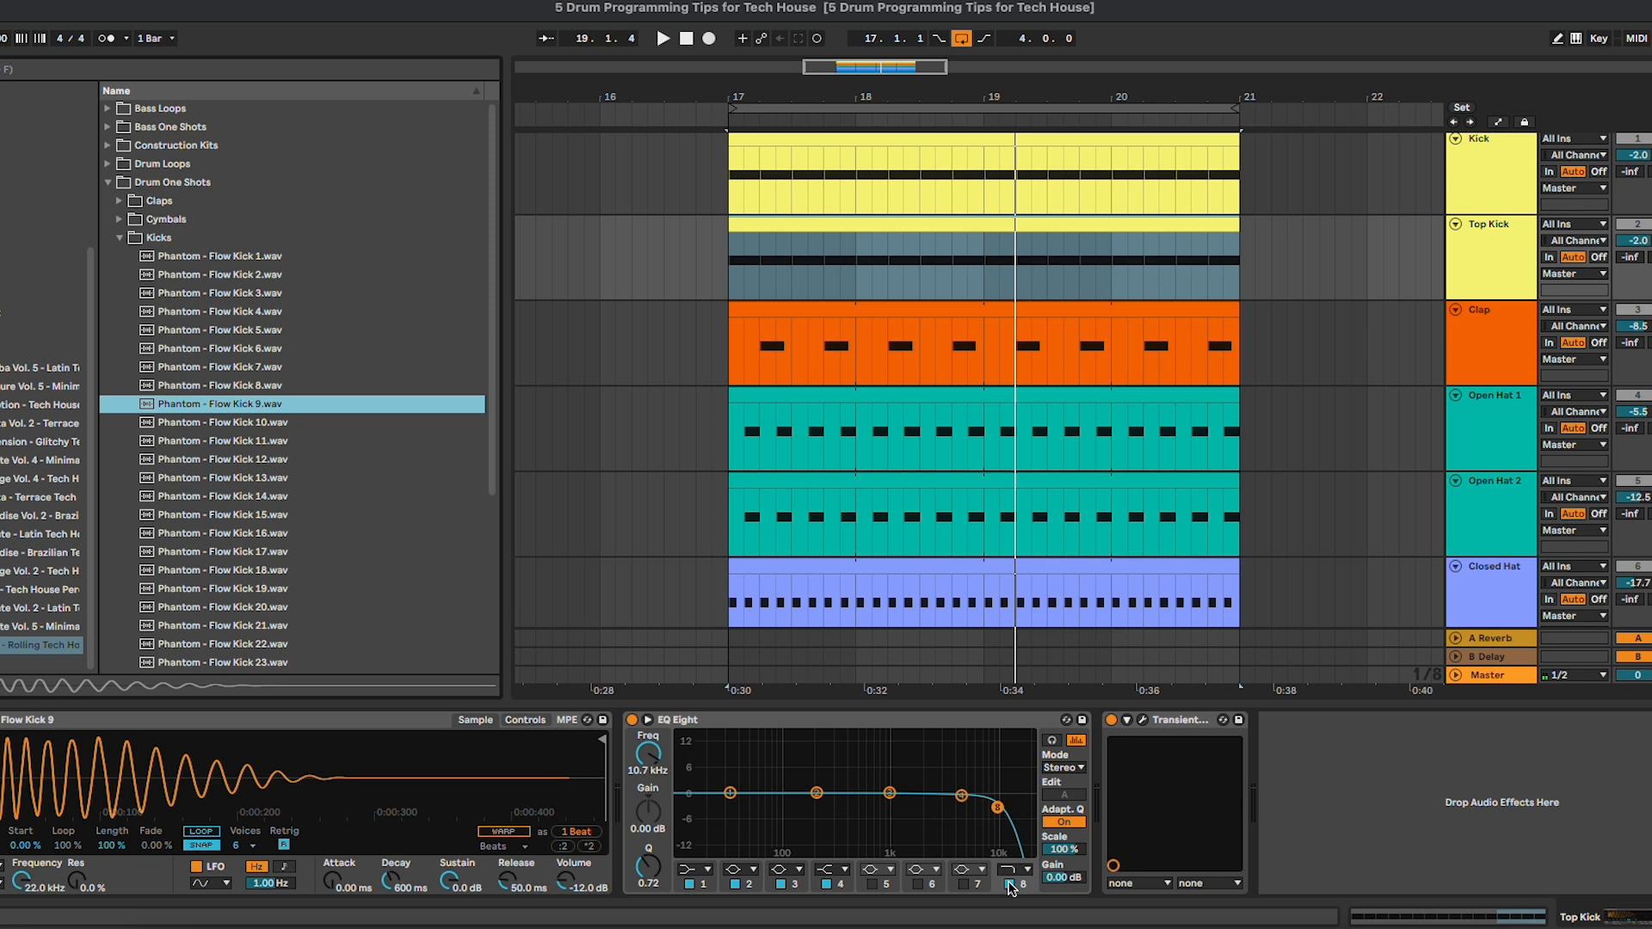
Step: Set band 1 of Top Kick's EQ Eight to the steepest low cut and move it to about 272 Hz during playback
{"action": "left_click", "coordinate": [696, 870]}
{"action": "left_click", "coordinate": [701, 767]}
{"action": "left_click", "coordinate": [706, 869]}
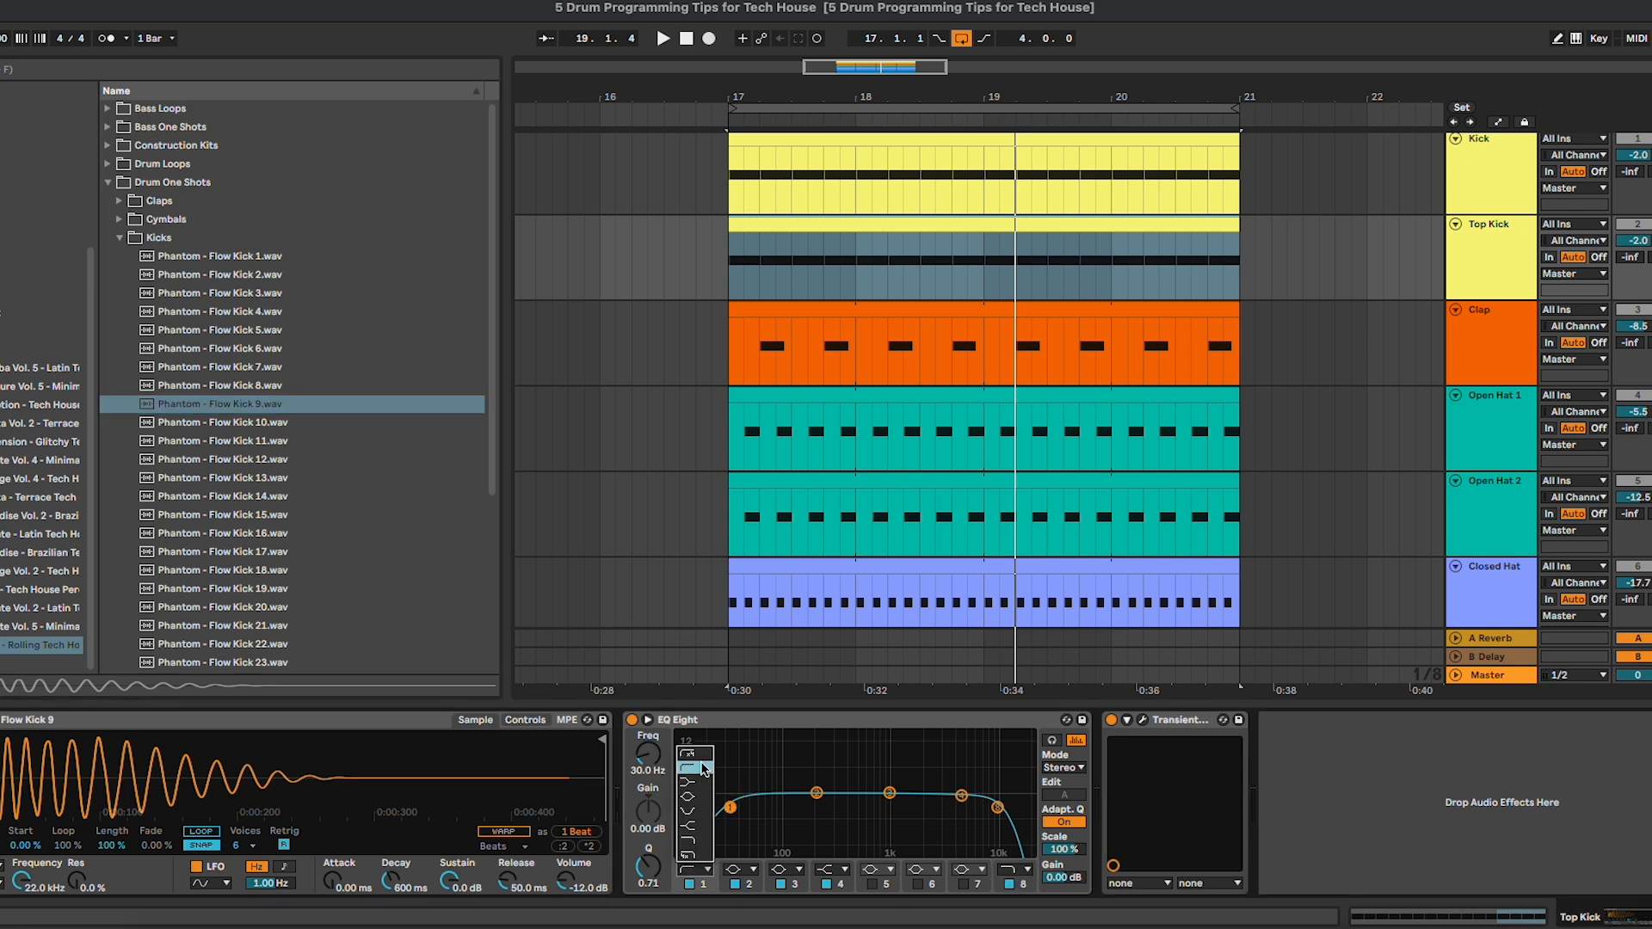
{"action": "left_click", "coordinate": [699, 754]}
{"action": "key", "text": "space"}
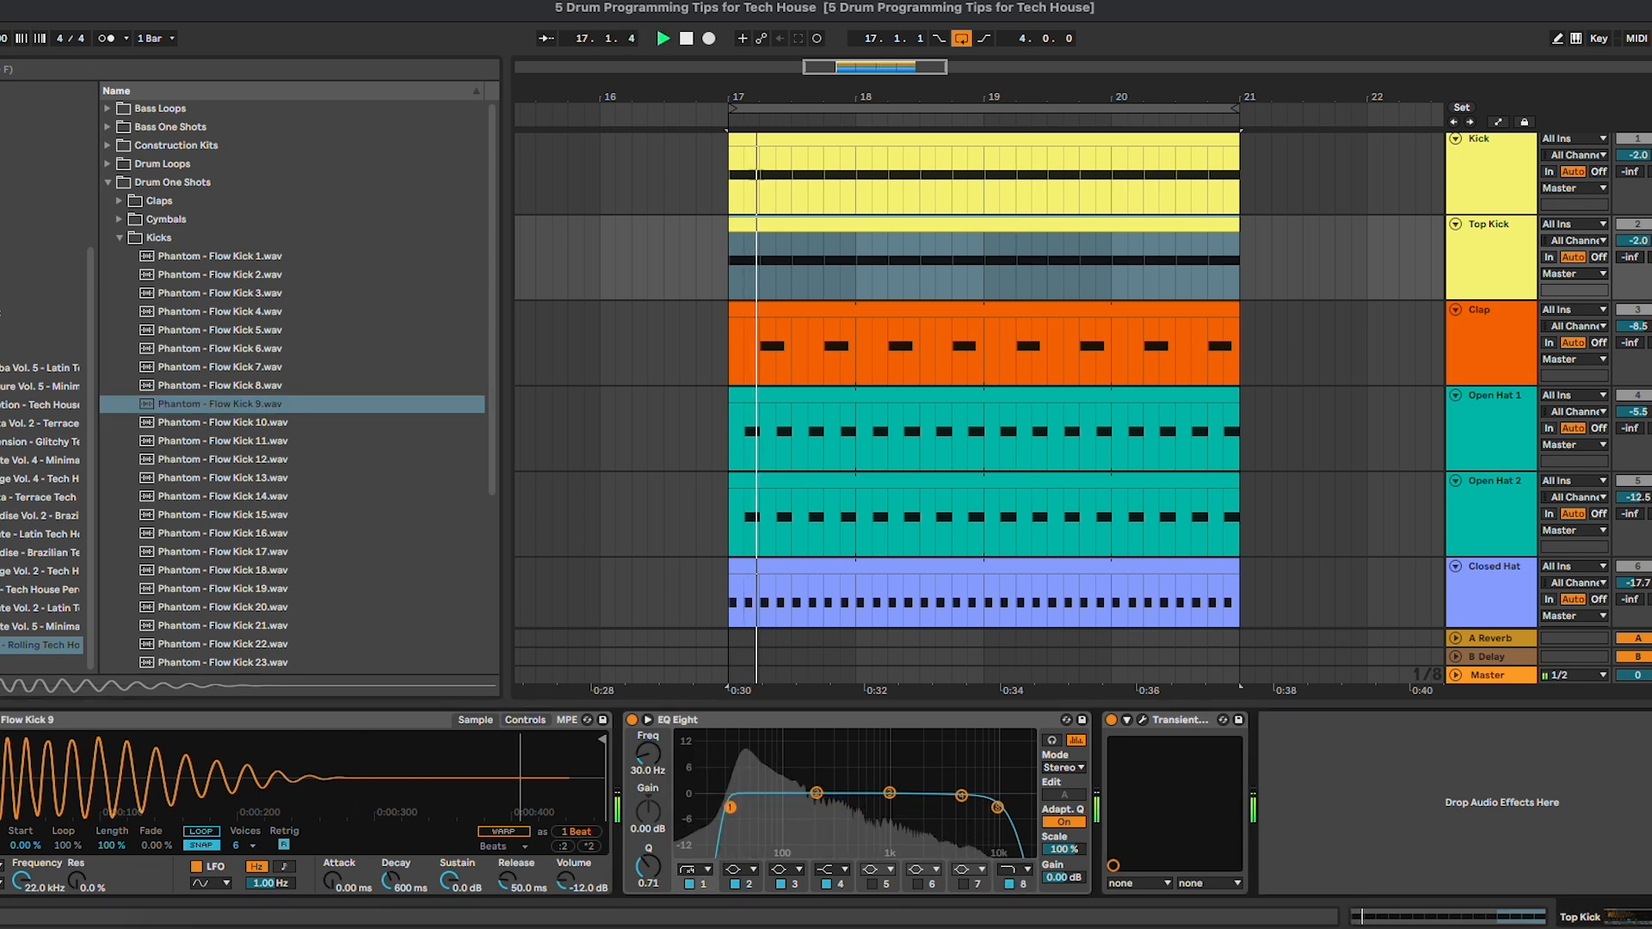
{"action": "left_click_drag", "start_coordinate": [731, 807], "coordinate": [829, 808]}
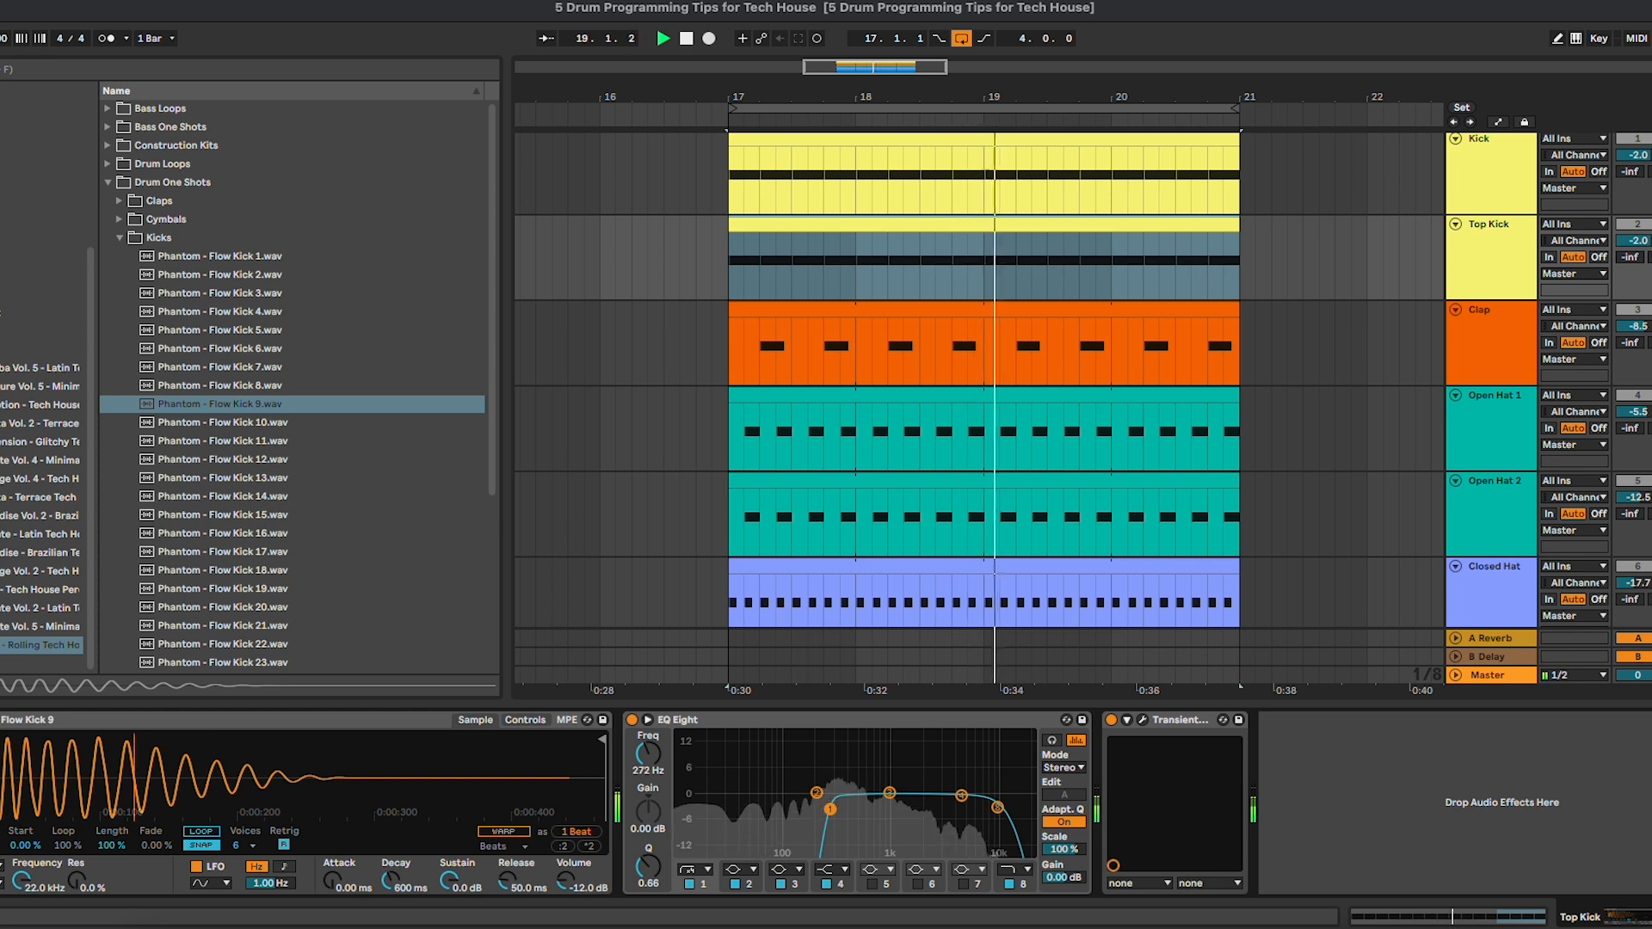
{"action": "key", "text": "space"}
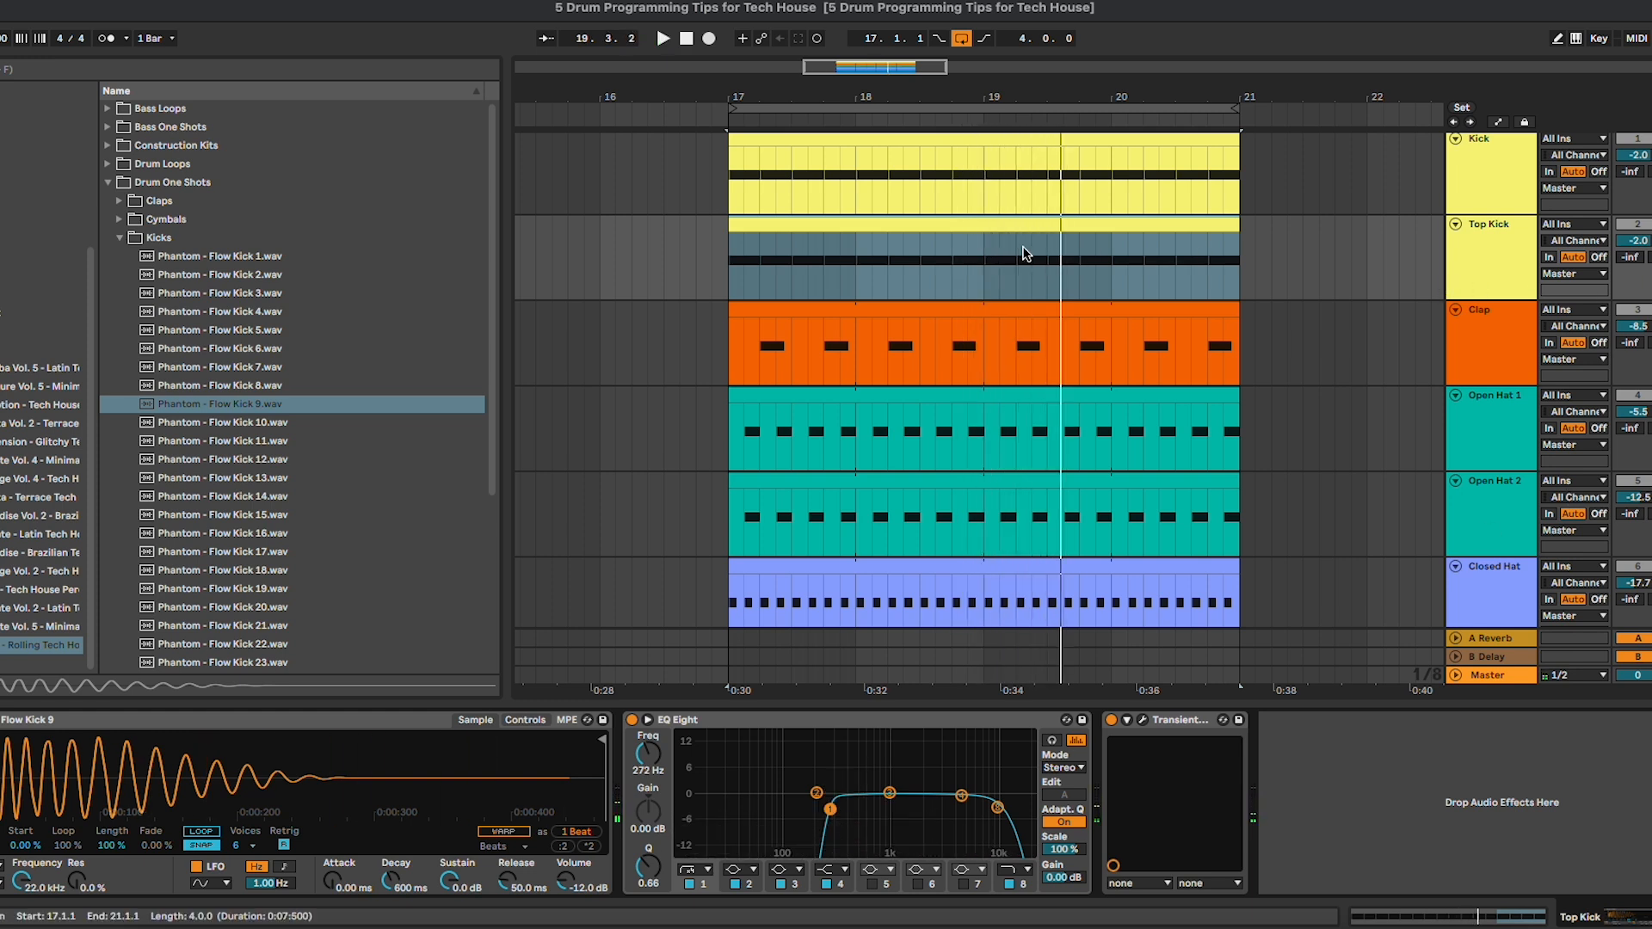
Step: Lower Top Kick's volume to -10.6 dB and move the track above Kick
{"action": "left_click_drag", "start_coordinate": [1635, 240], "coordinate": [1634, 251]}
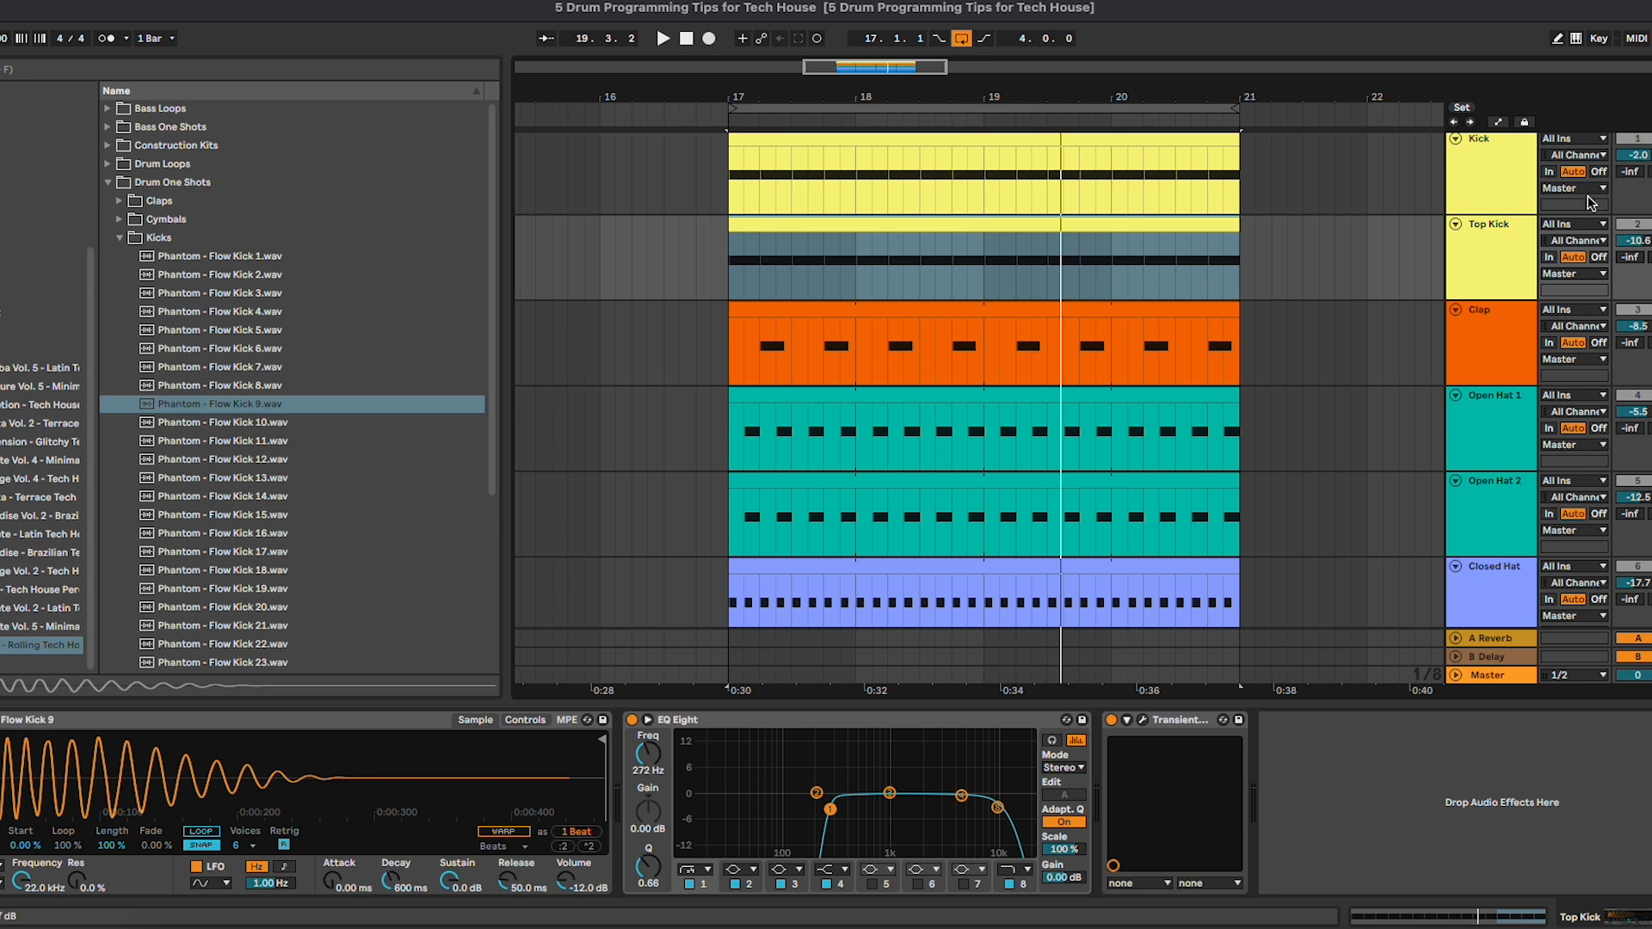
{"action": "left_click_drag", "start_coordinate": [1501, 251], "coordinate": [1501, 145]}
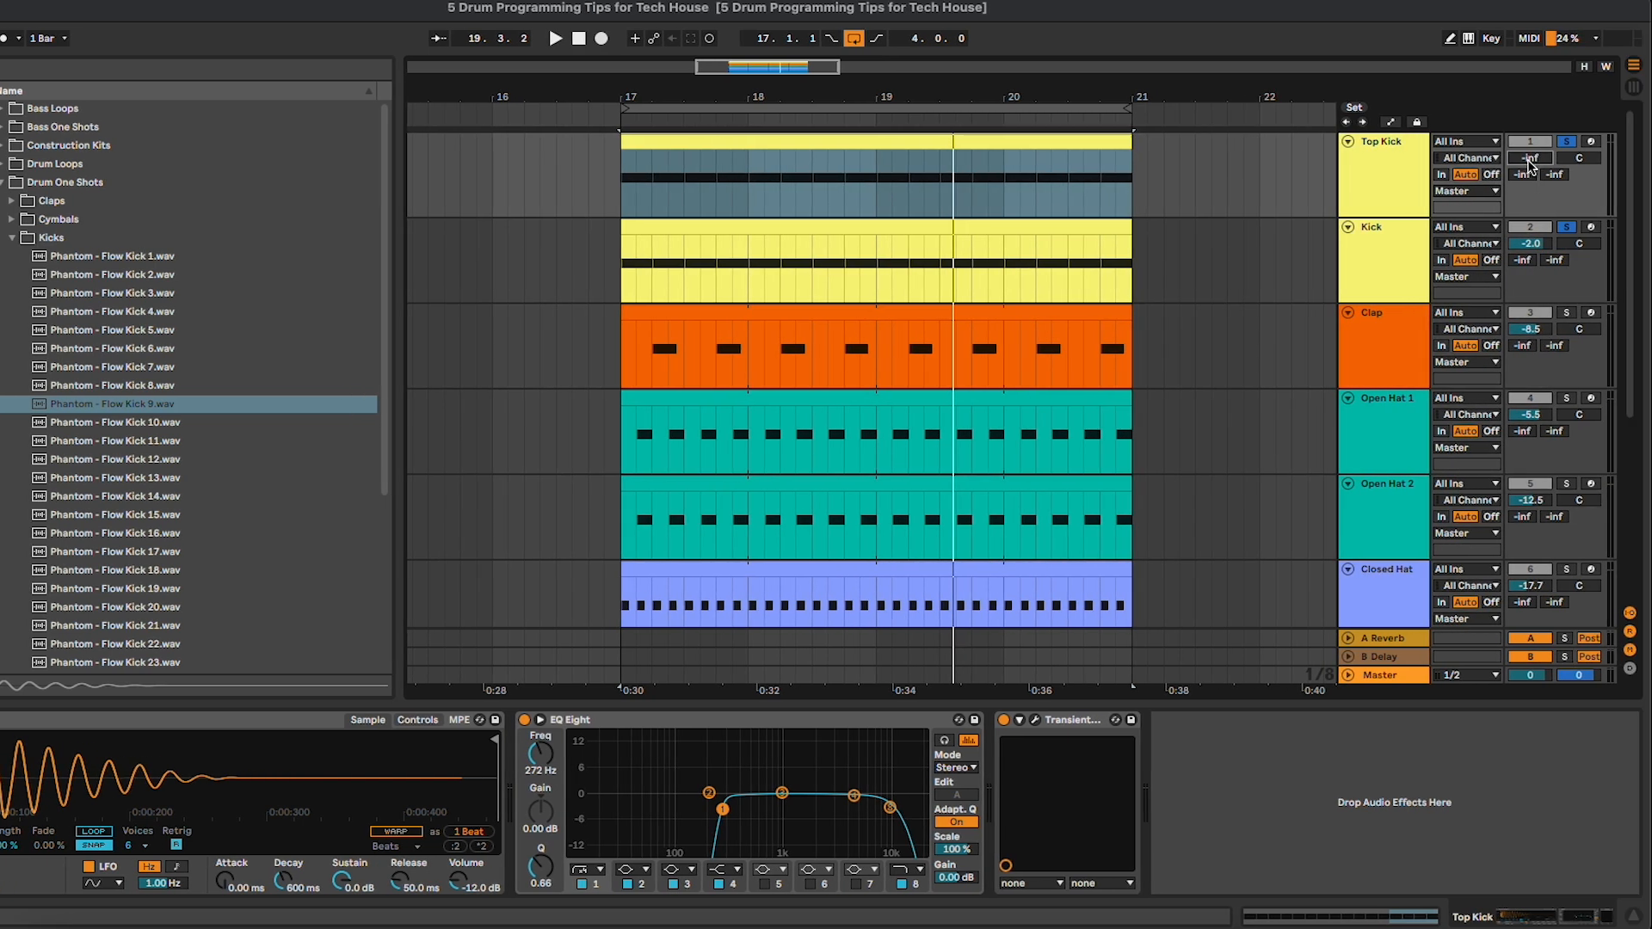
Step: During playback, bring Top Kick up from silence to -16.1 dB, end the soloing, and compare the mix with the track off and on
{"action": "key", "text": "space"}
{"action": "left_click_drag", "start_coordinate": [1529, 160], "coordinate": [1529, 103]}
{"action": "left_click", "coordinate": [1566, 144]}
{"action": "left_click", "coordinate": [1546, 144]}
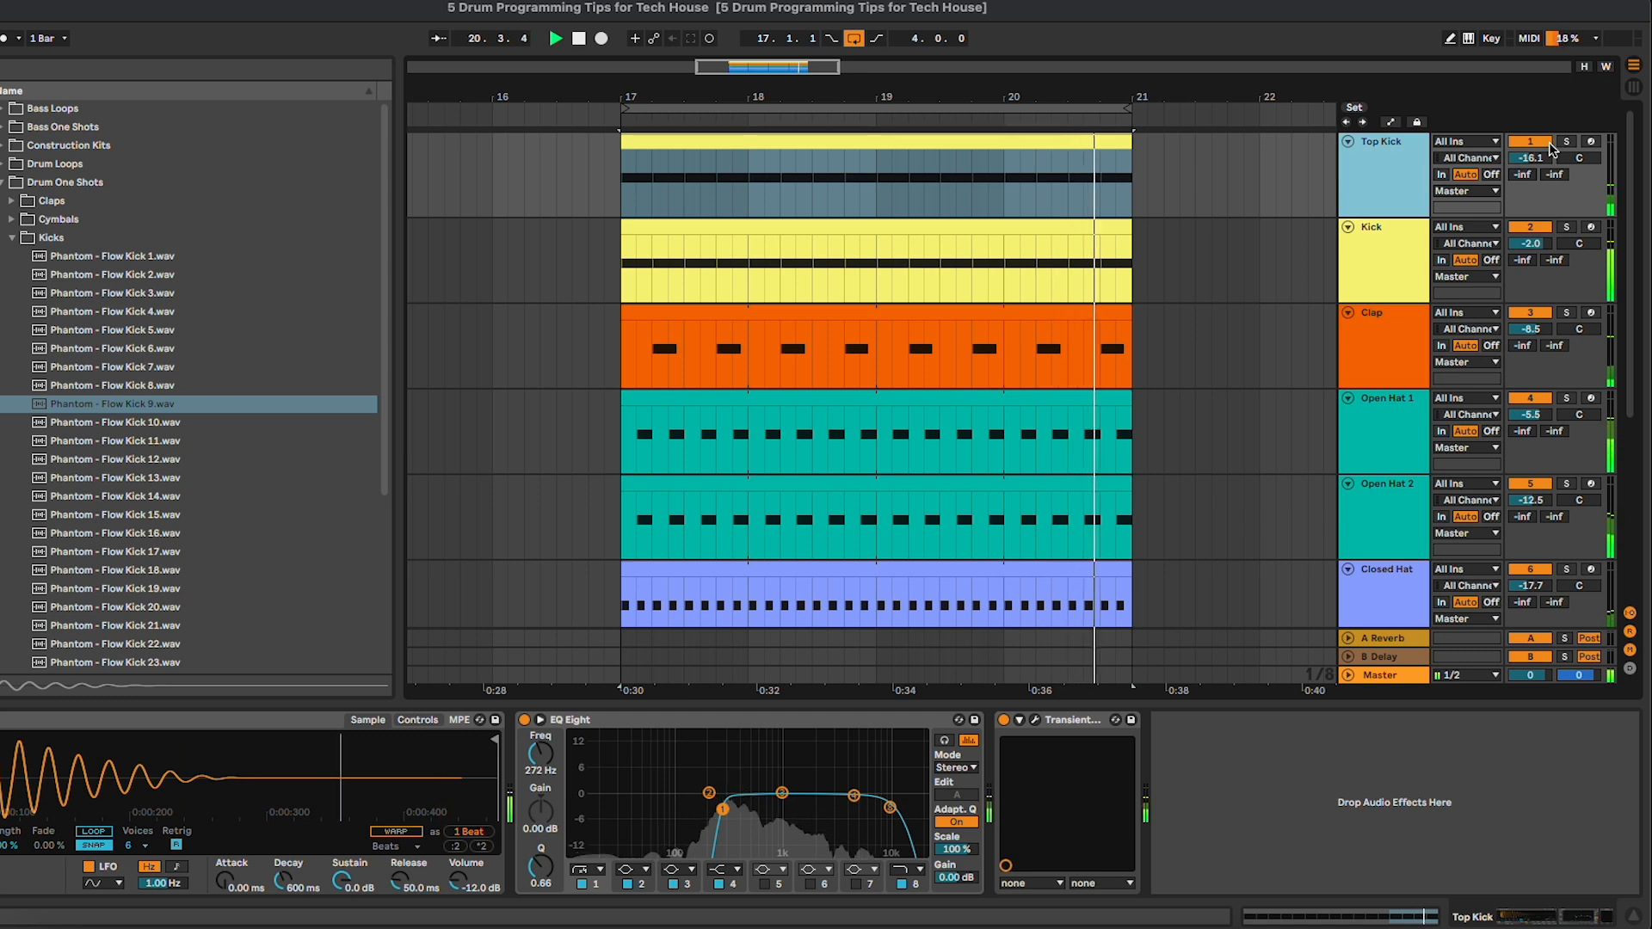
{"action": "left_click", "coordinate": [1546, 145]}
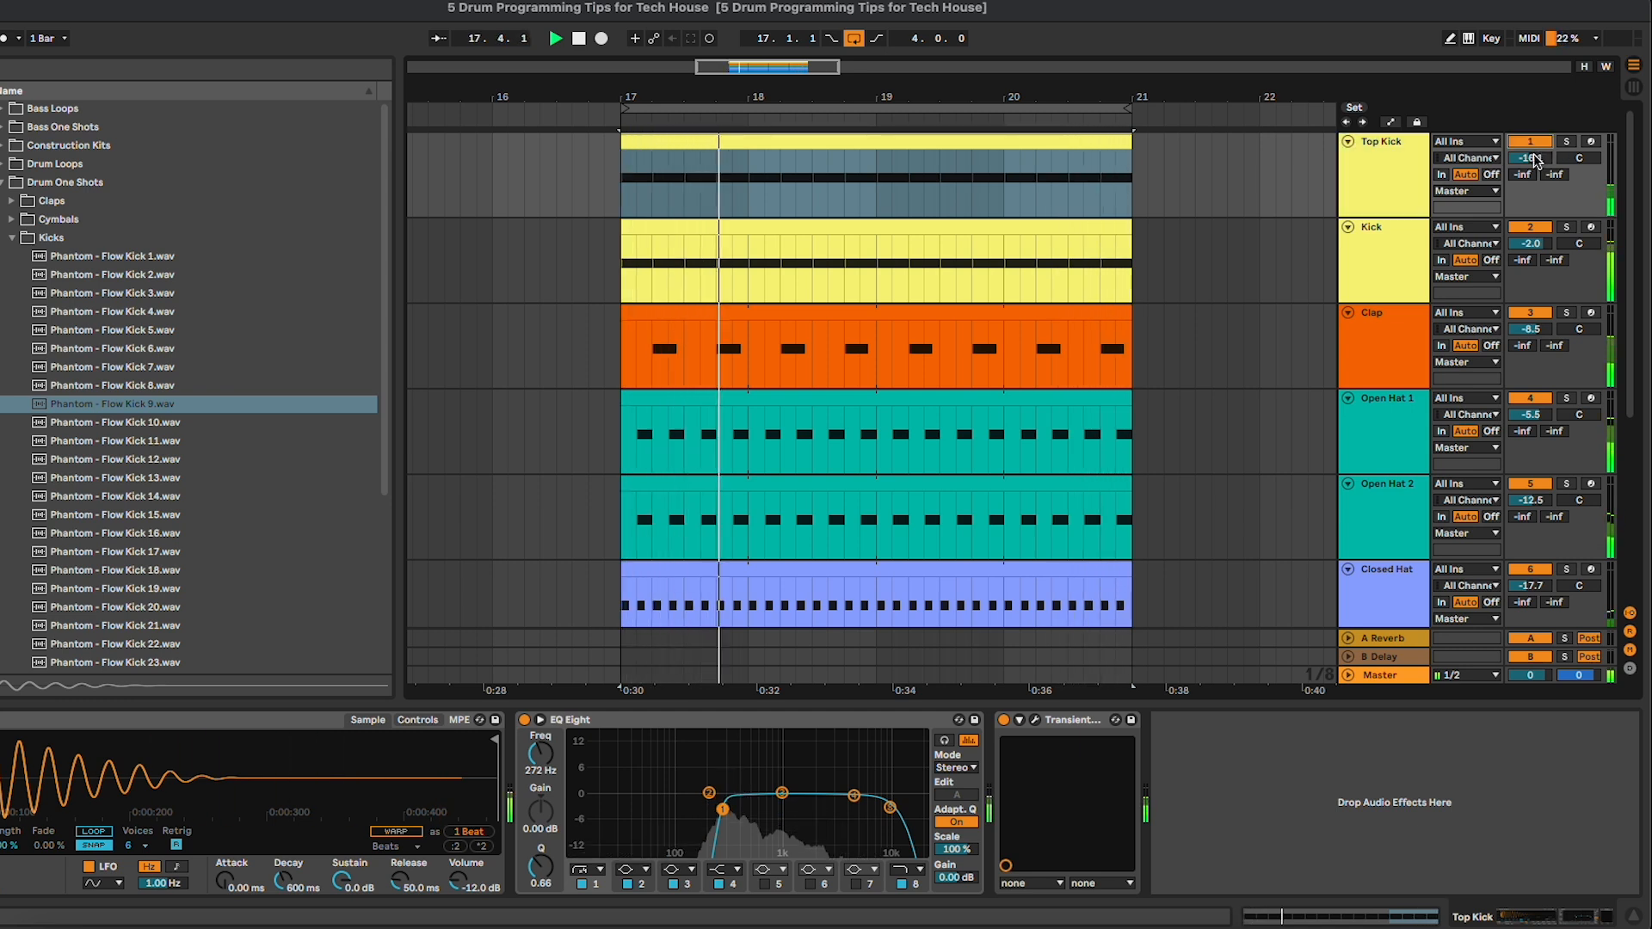
Step: Balance the kicks by setting Top Kick to -14.5 dB and Kick to -2.5 dB, comparing with Top Kick off and on
{"action": "left_click_drag", "start_coordinate": [1534, 162], "coordinate": [1534, 157]}
{"action": "left_click_drag", "start_coordinate": [1534, 245], "coordinate": [1533, 248]}
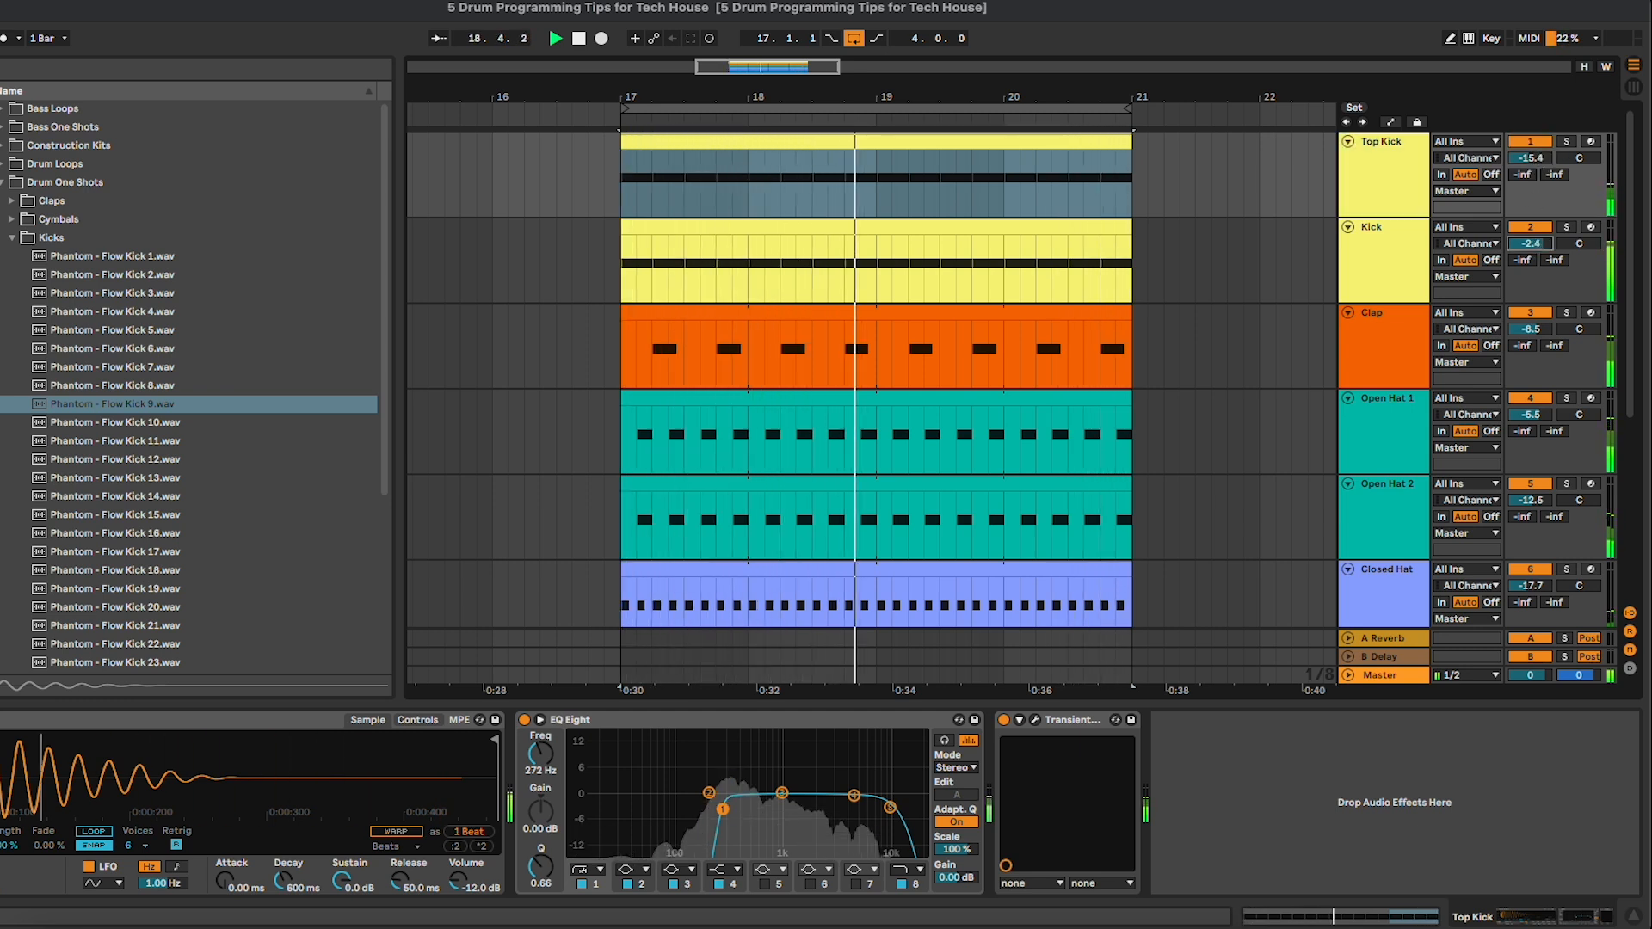
{"action": "left_click_drag", "start_coordinate": [1539, 160], "coordinate": [1539, 157]}
{"action": "left_click", "coordinate": [1537, 143]}
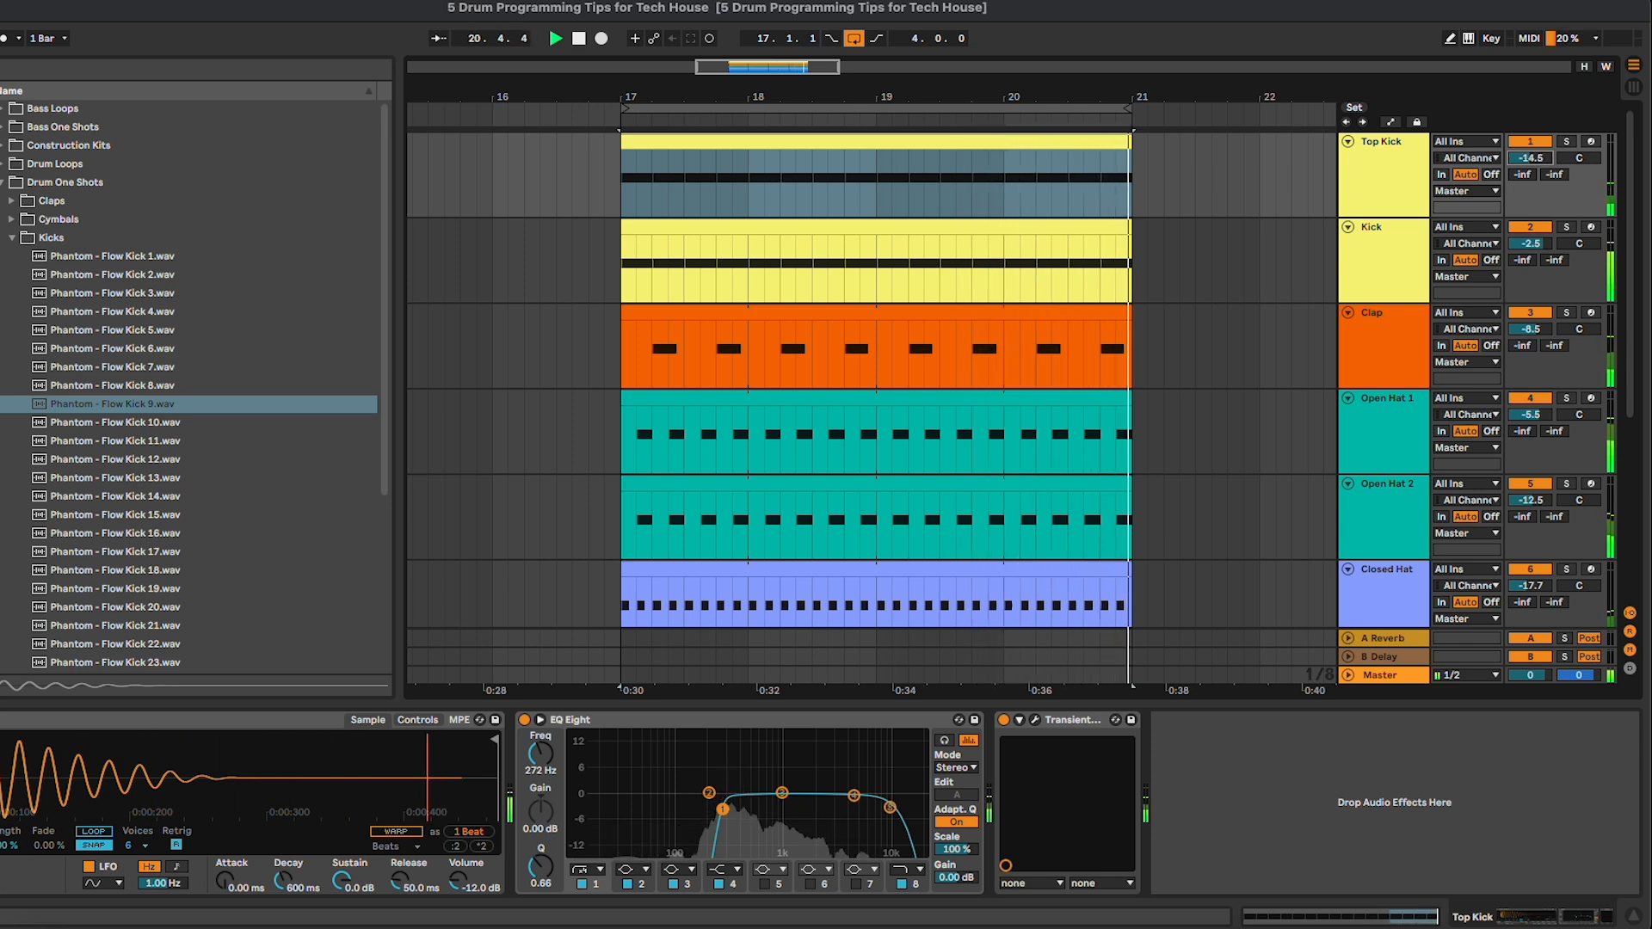
{"action": "left_click", "coordinate": [1538, 144]}
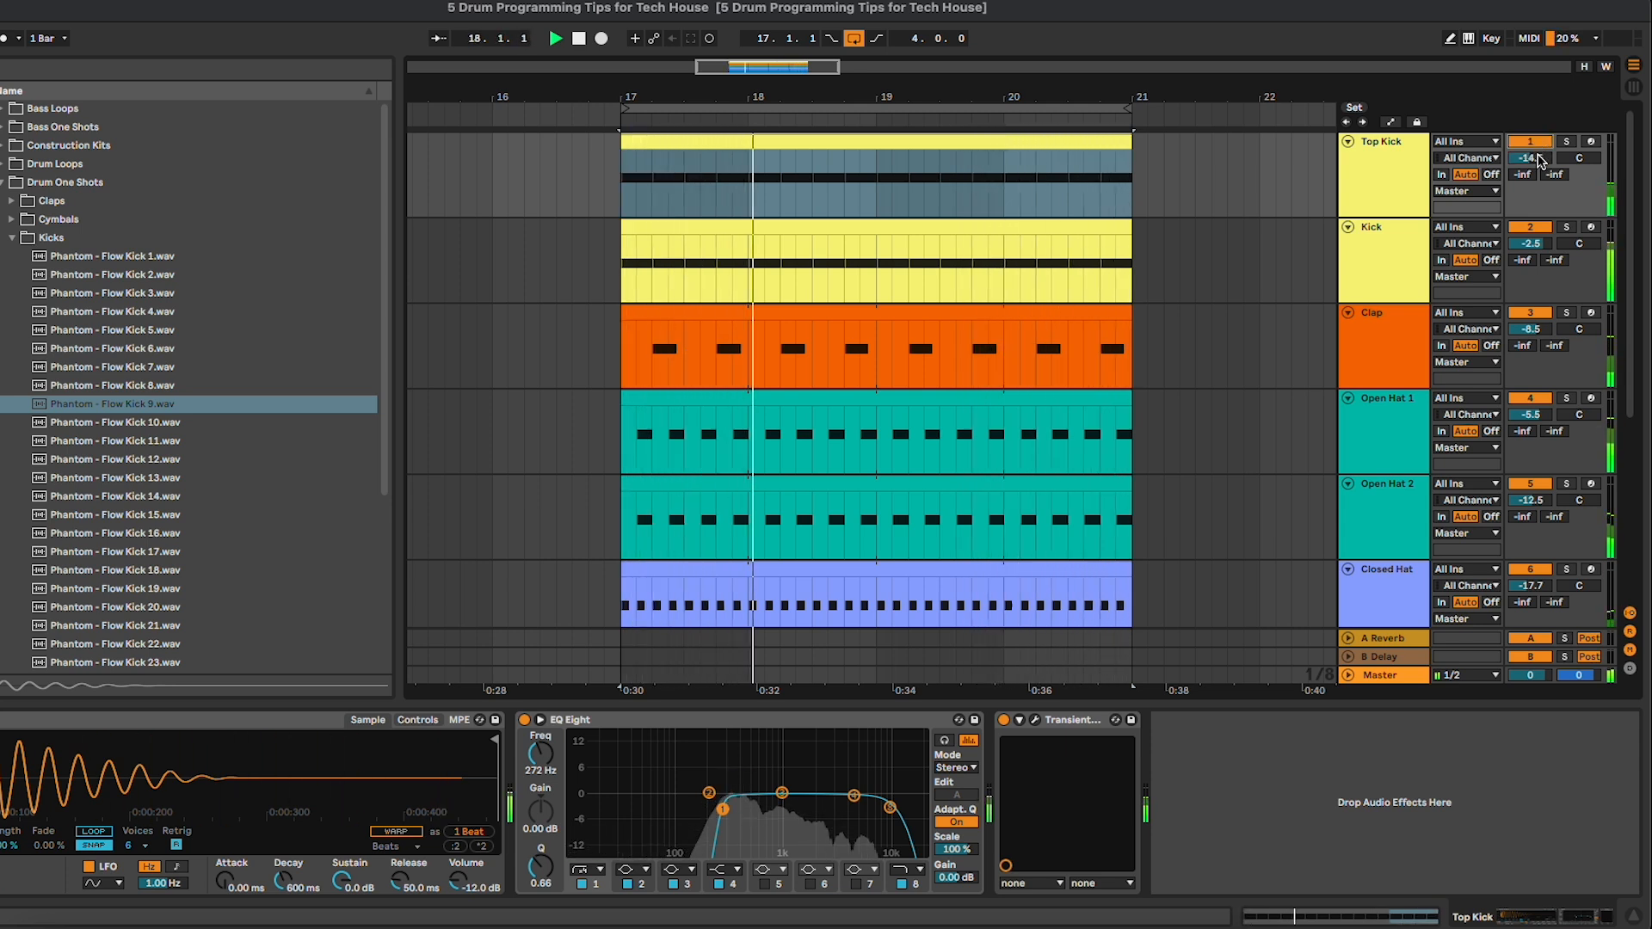
Step: Raise Top Kick's volume to -13.1 dB and compare the loop with the track off and on
{"action": "left_click_drag", "start_coordinate": [1538, 158], "coordinate": [1539, 152]}
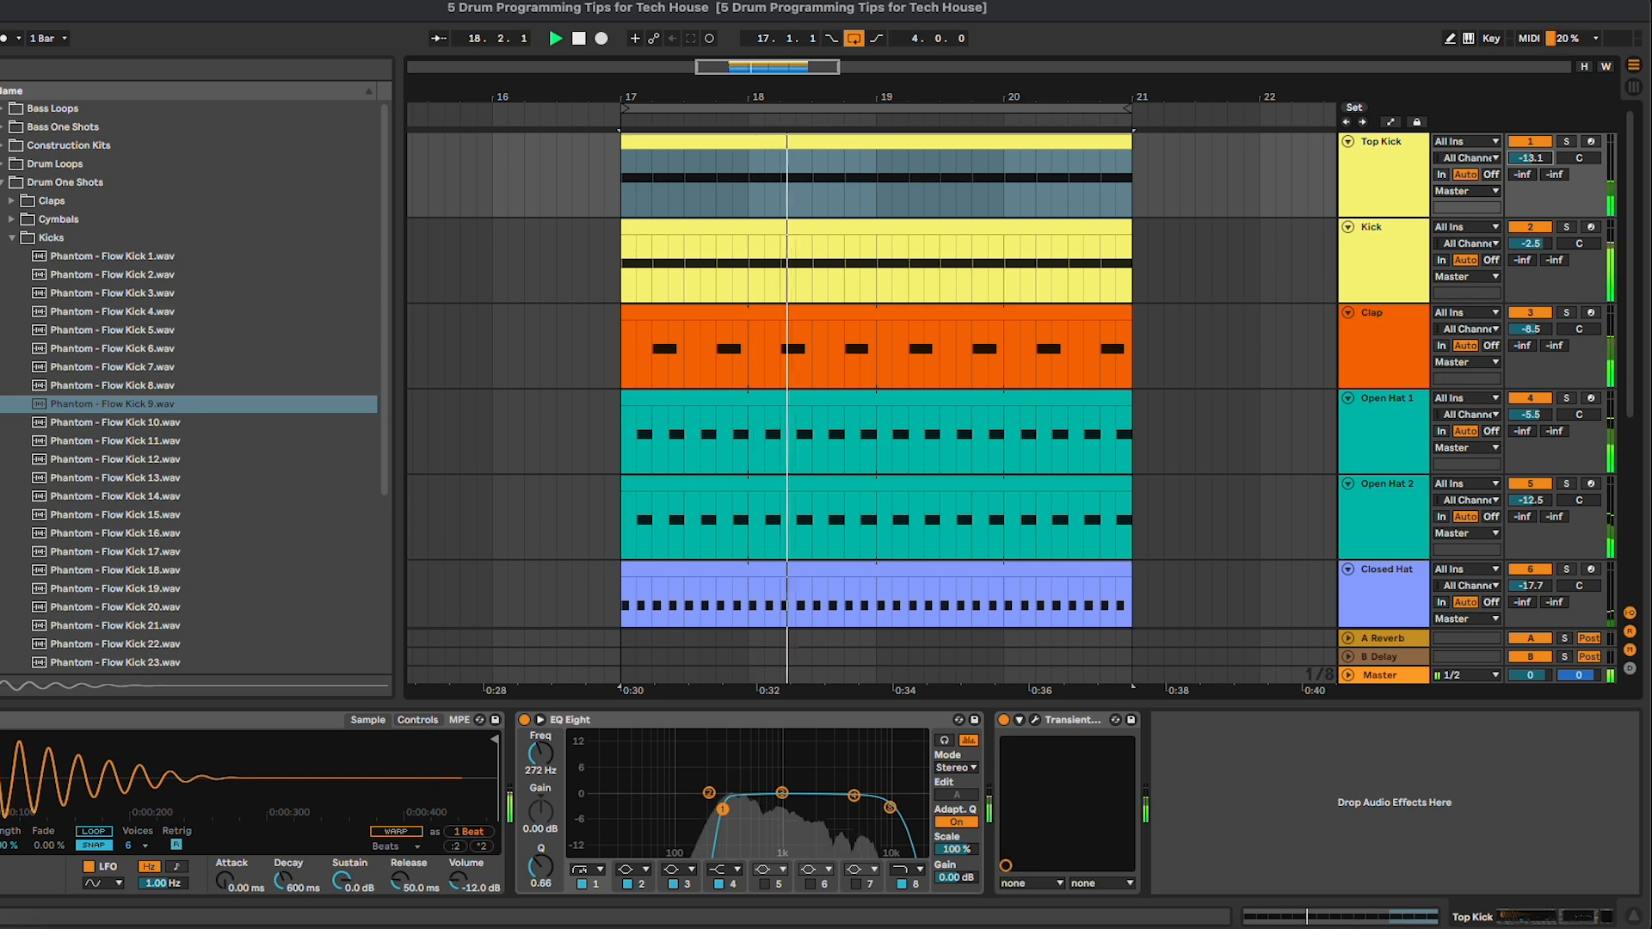
{"action": "left_click", "coordinate": [1538, 144]}
{"action": "left_click", "coordinate": [1538, 143]}
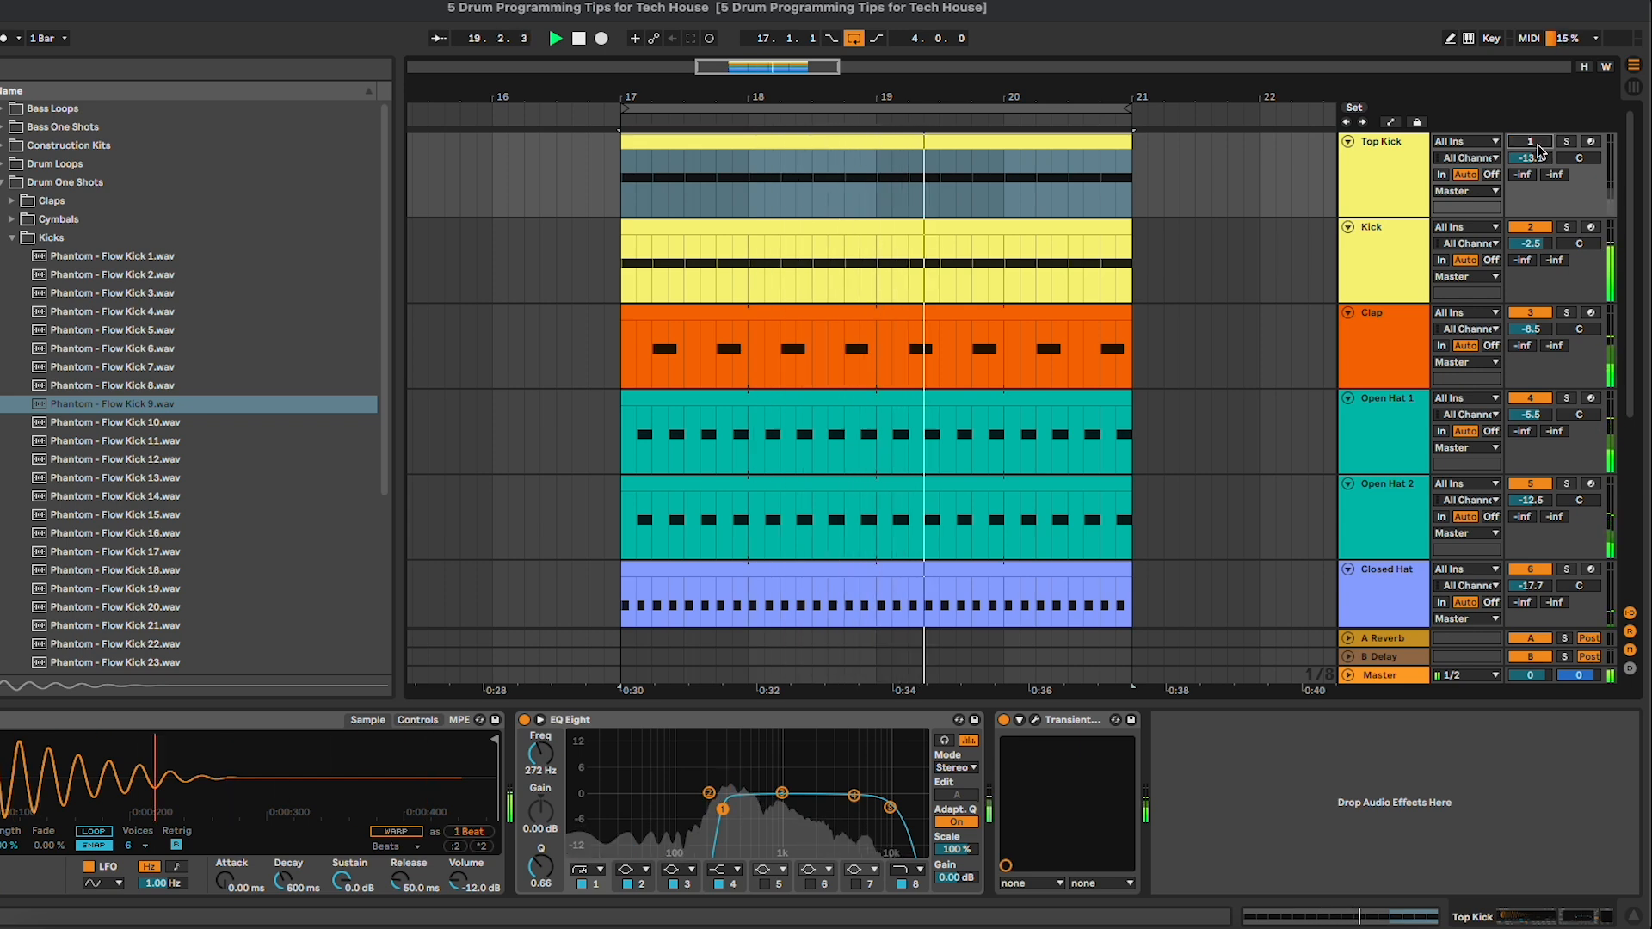
Step: Stop playback and look over the remaining tracks of the drum loop, from Top Kick down to Bass
{"action": "left_click", "coordinate": [1035, 197]}
{"action": "key", "text": "space"}
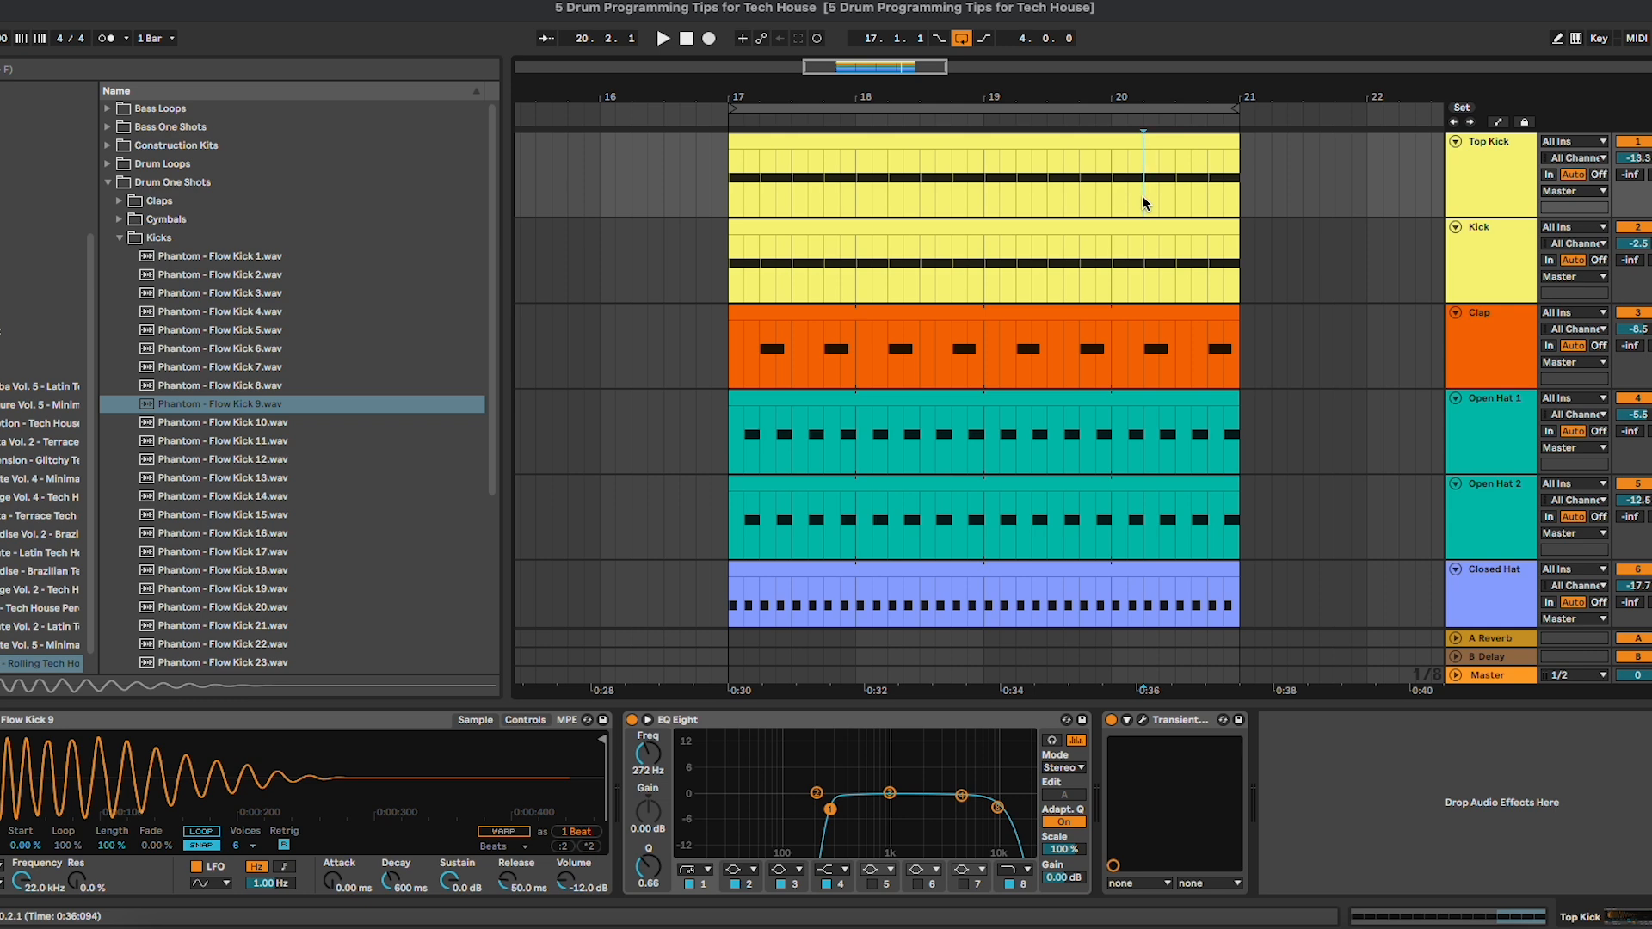
{"action": "scroll", "coordinate": [1132, 307], "scroll_direction": "down", "scroll_amount": 6}
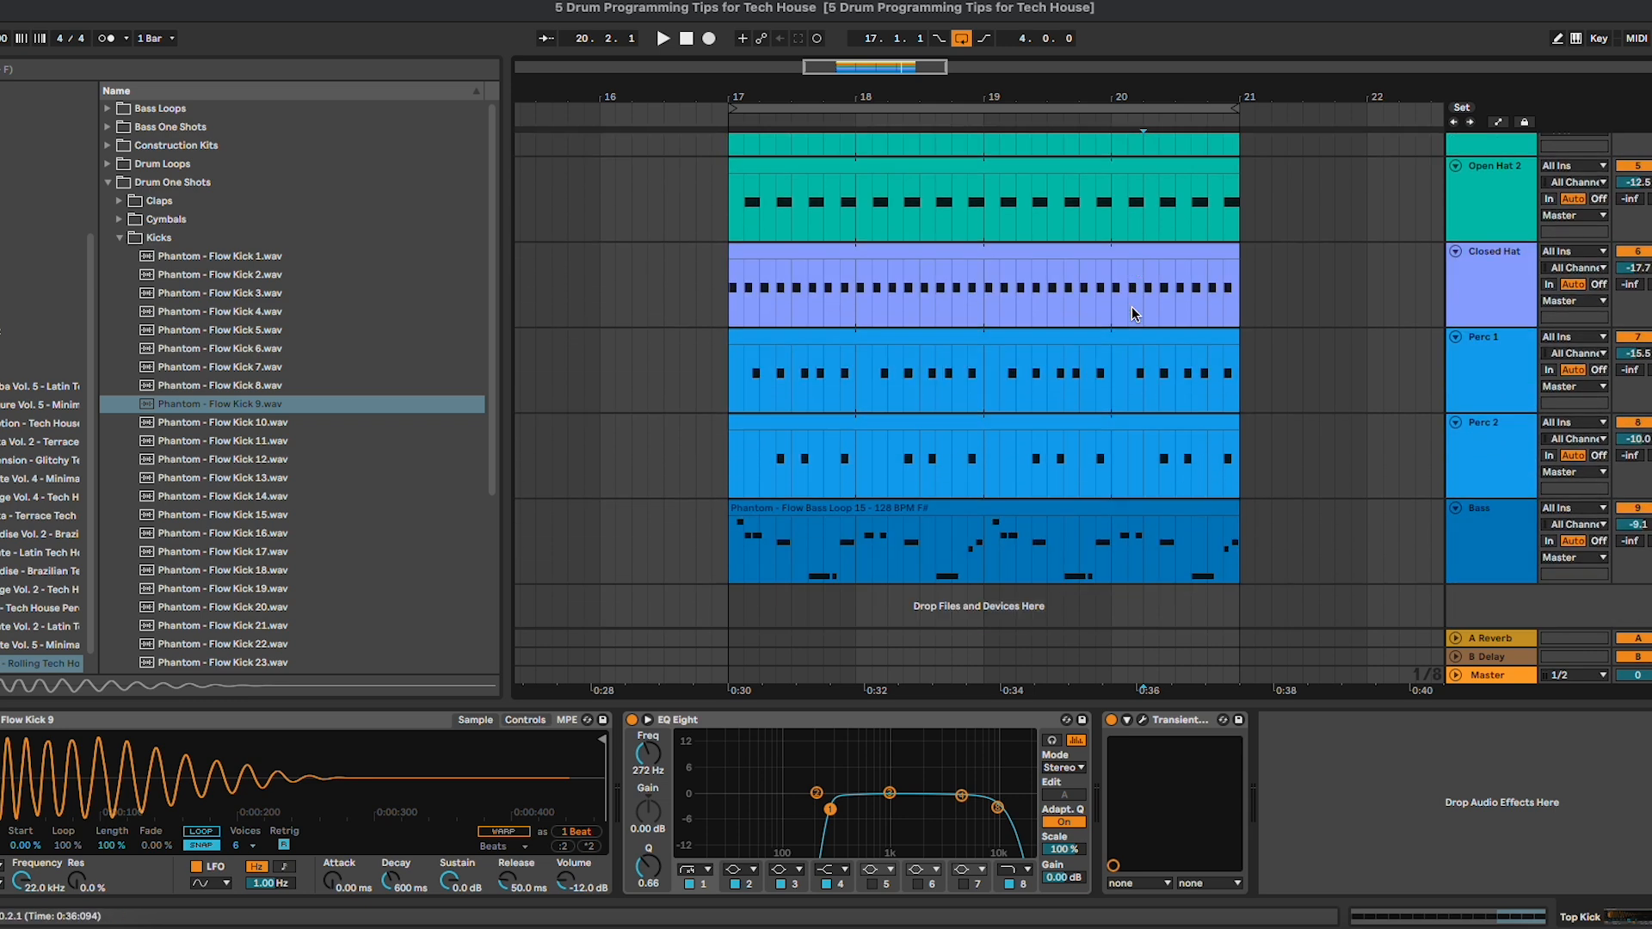
{"action": "scroll", "coordinate": [1145, 220], "scroll_direction": "up", "scroll_amount": 5}
{"action": "key", "text": "ctrl+alt+l"}
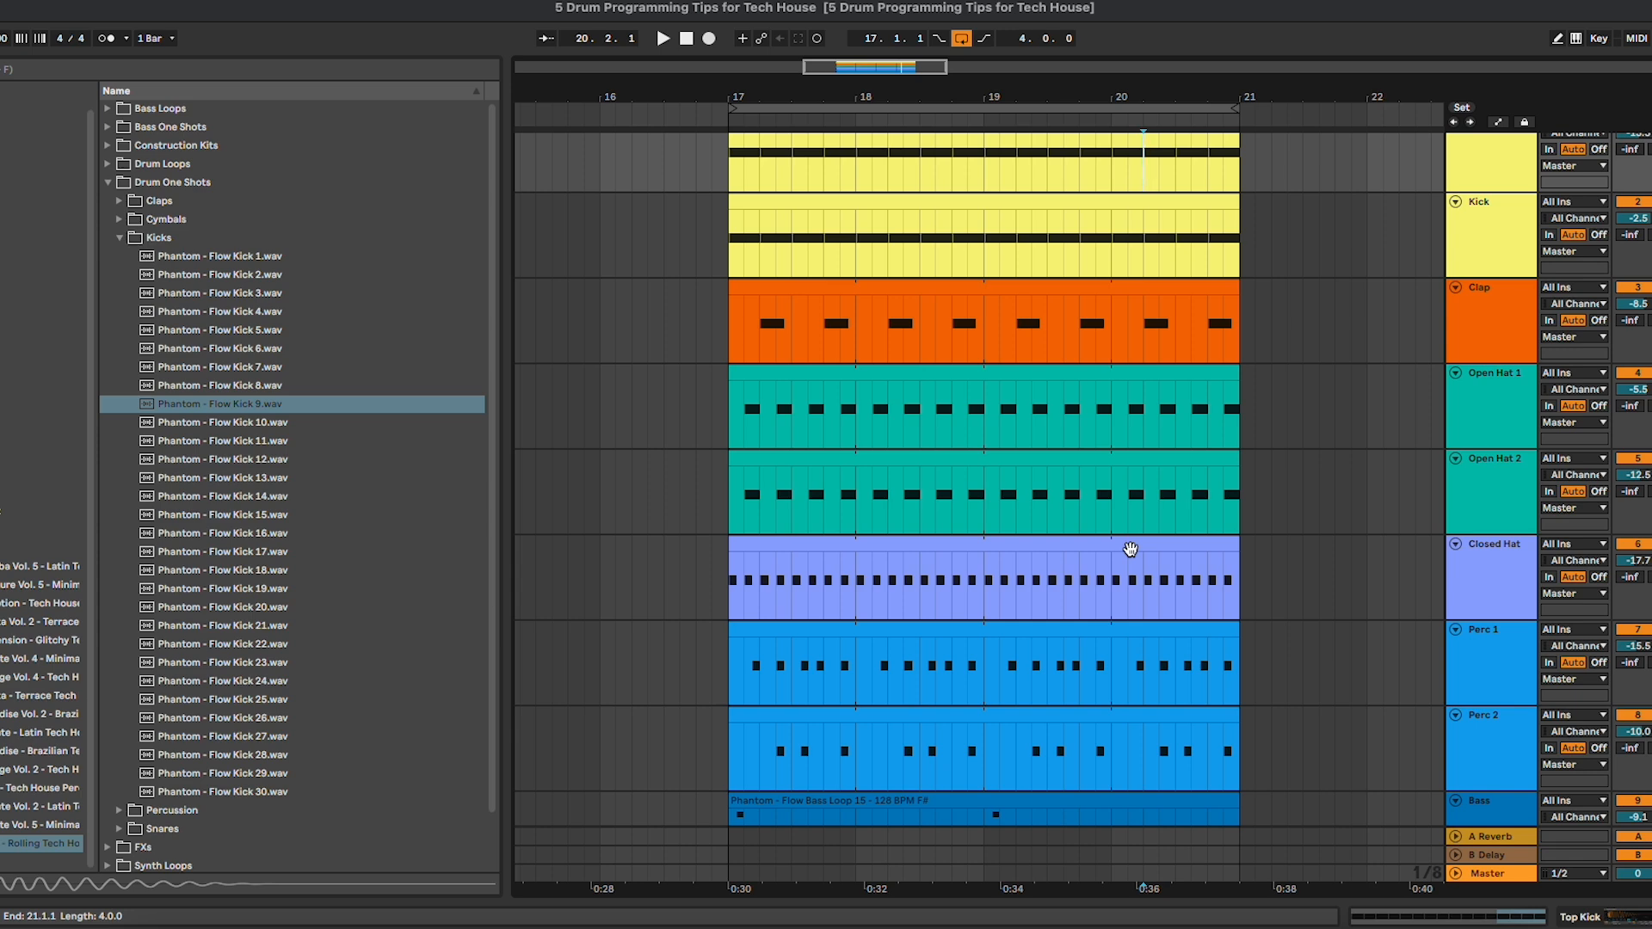
{"action": "scroll", "coordinate": [1130, 551], "scroll_direction": "down", "scroll_amount": 3}
Step: Show Perc 1's devices and audition its percussion pattern on its own
{"action": "double_click", "coordinate": [1519, 579]}
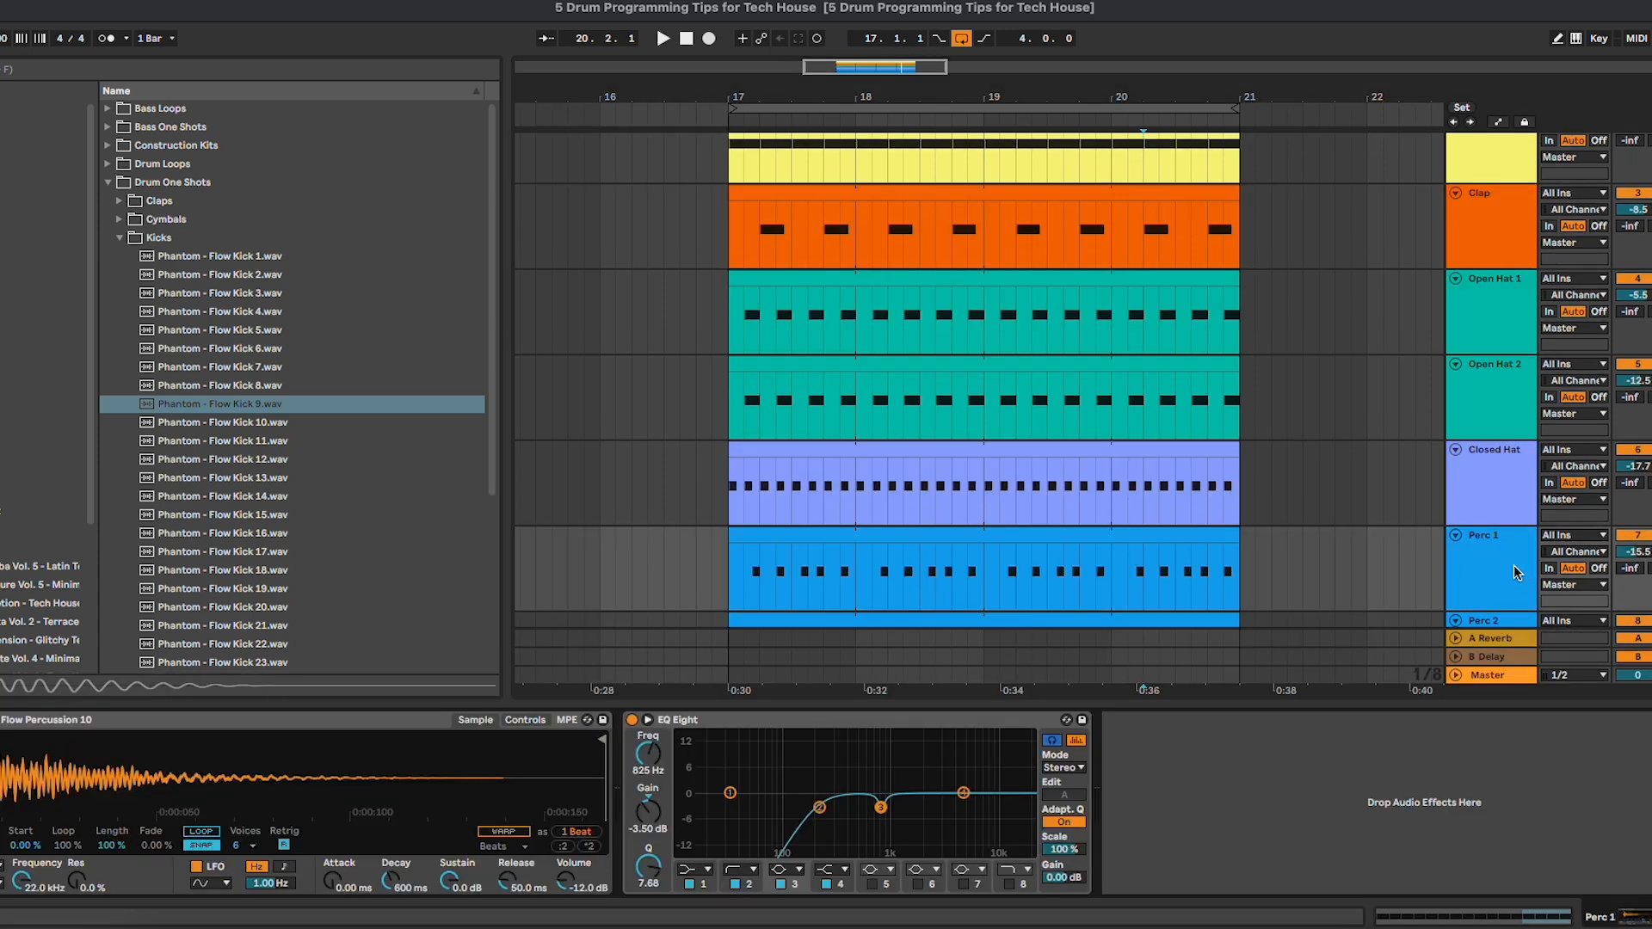
{"action": "left_click", "coordinate": [918, 574]}
{"action": "key", "text": "space"}
{"action": "scroll", "coordinate": [921, 550], "scroll_direction": "down", "scroll_amount": 6}
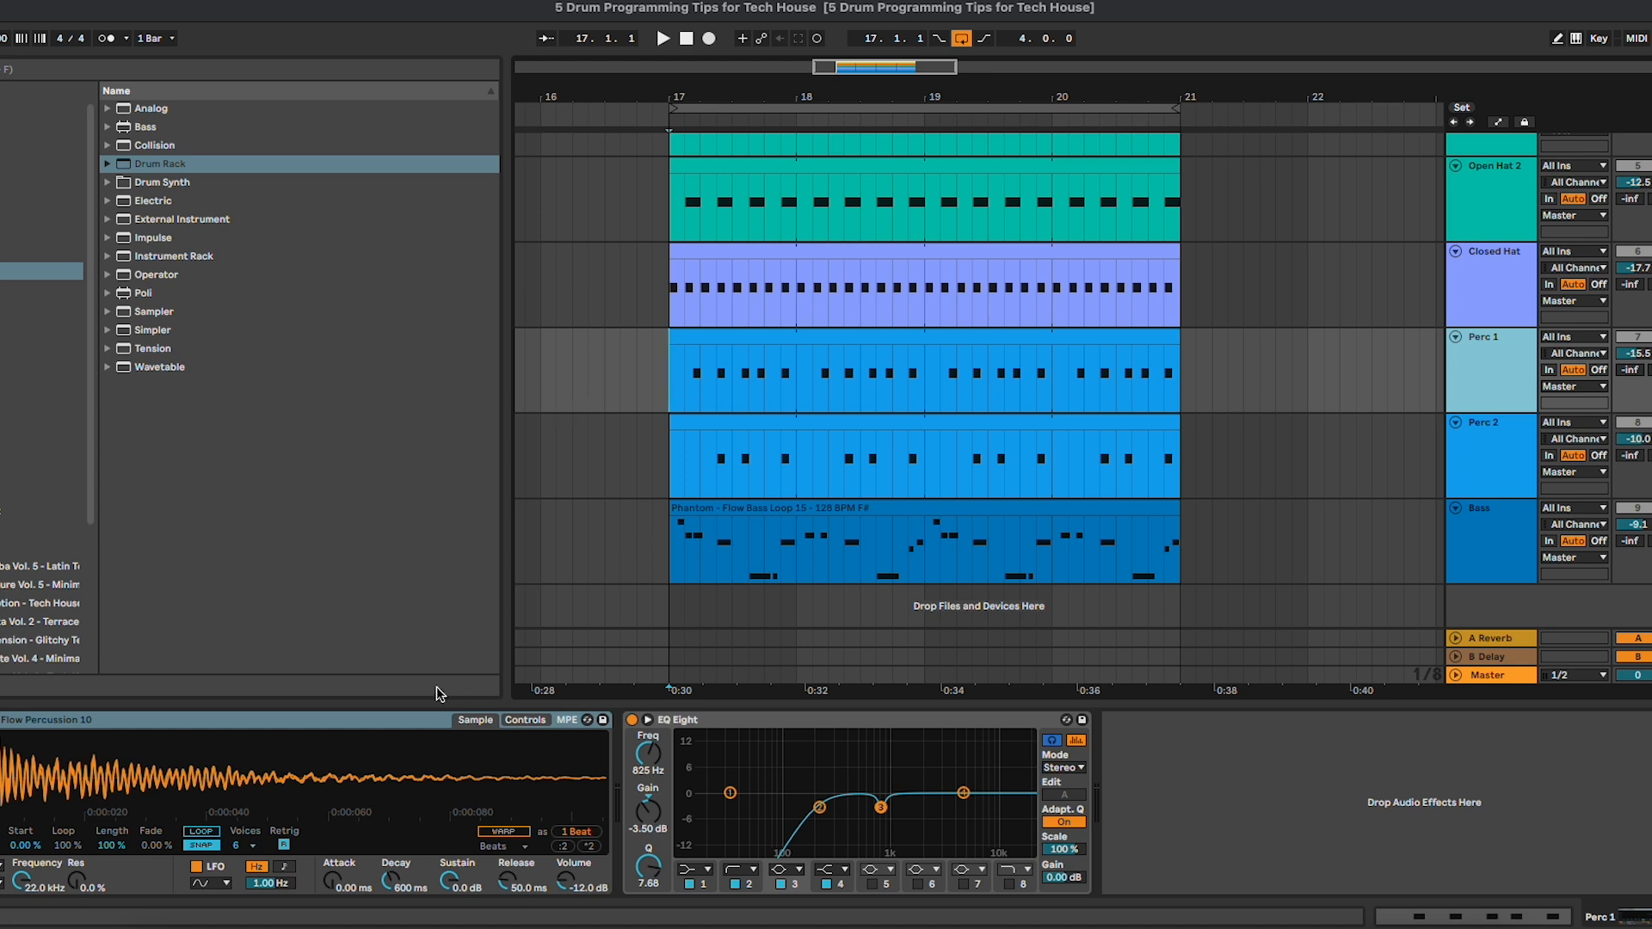
Step: Replace Perc 1's Simpler with a Drum Rack holding Phantom - Flow Percussion 10.wav on C1 and C#1, with C#1 at -21.9 dB
{"action": "left_click_drag", "start_coordinate": [344, 768], "coordinate": [304, 737]}
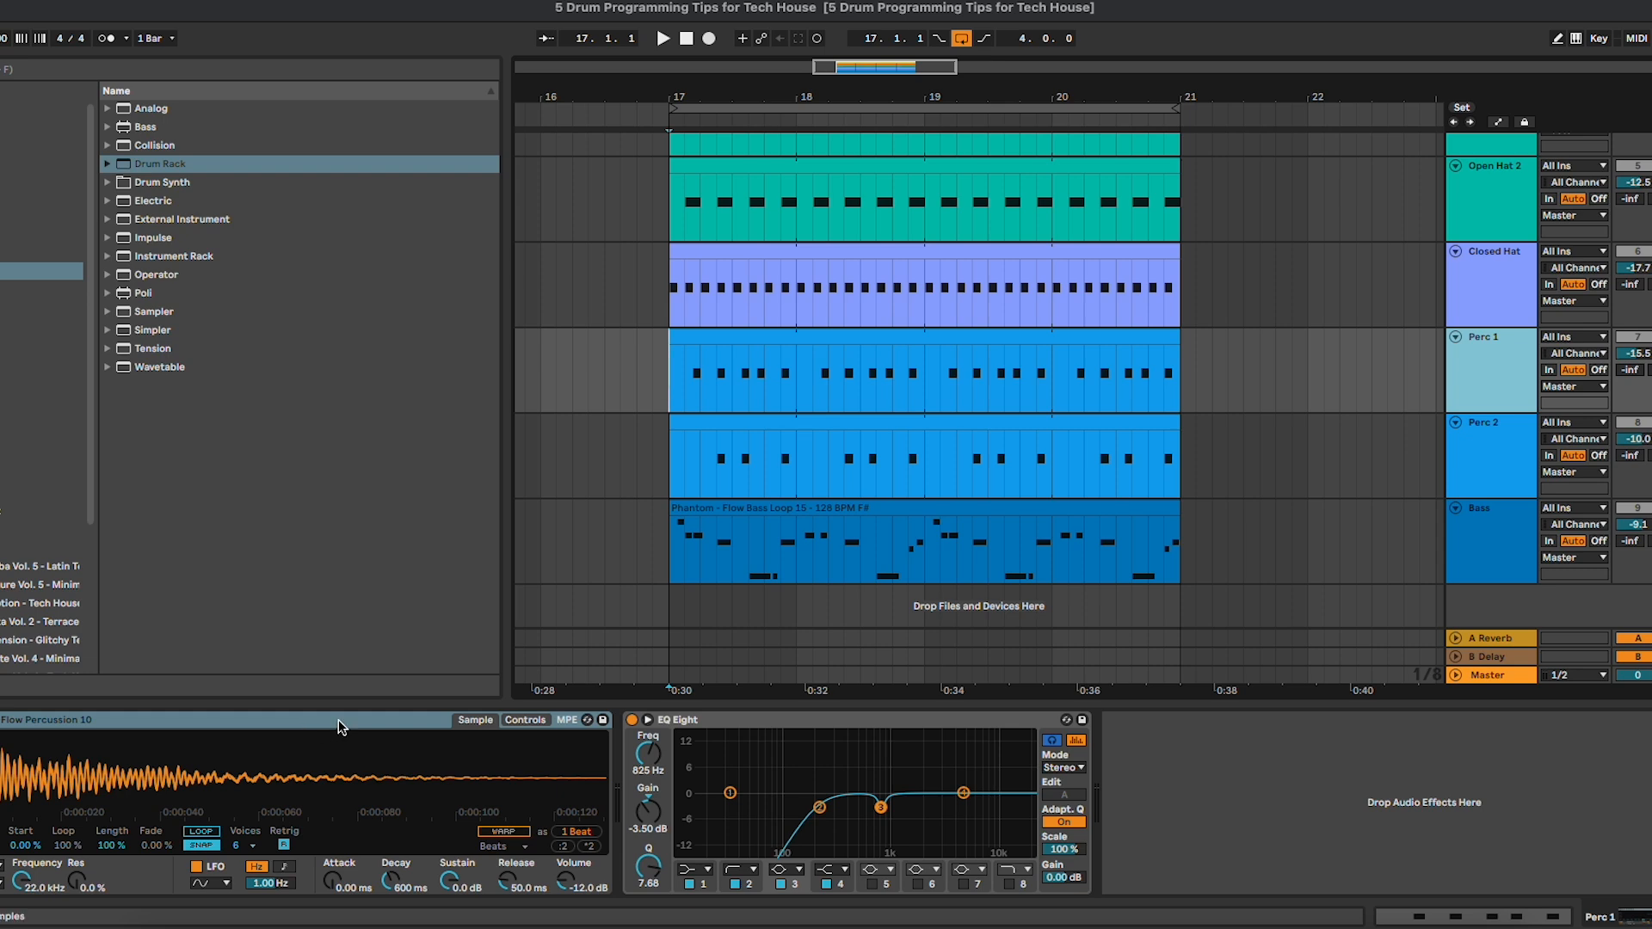
{"action": "double_click", "coordinate": [167, 163]}
{"action": "left_click", "coordinate": [145, 645]}
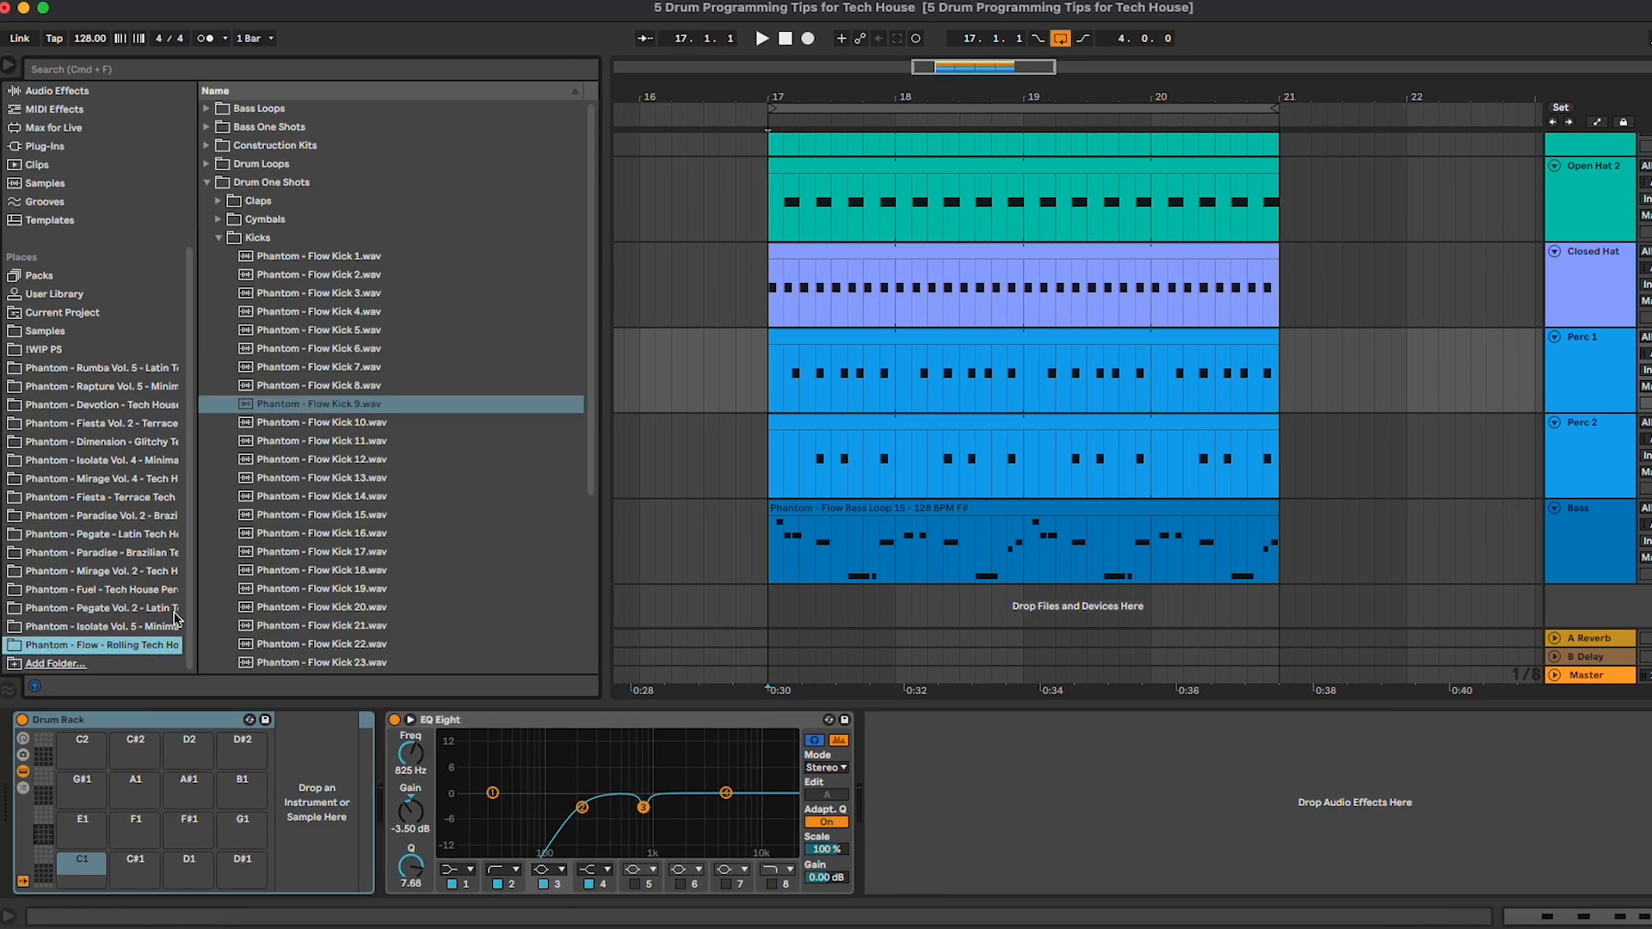
{"action": "left_click", "coordinate": [221, 255]}
{"action": "left_click", "coordinate": [221, 254]}
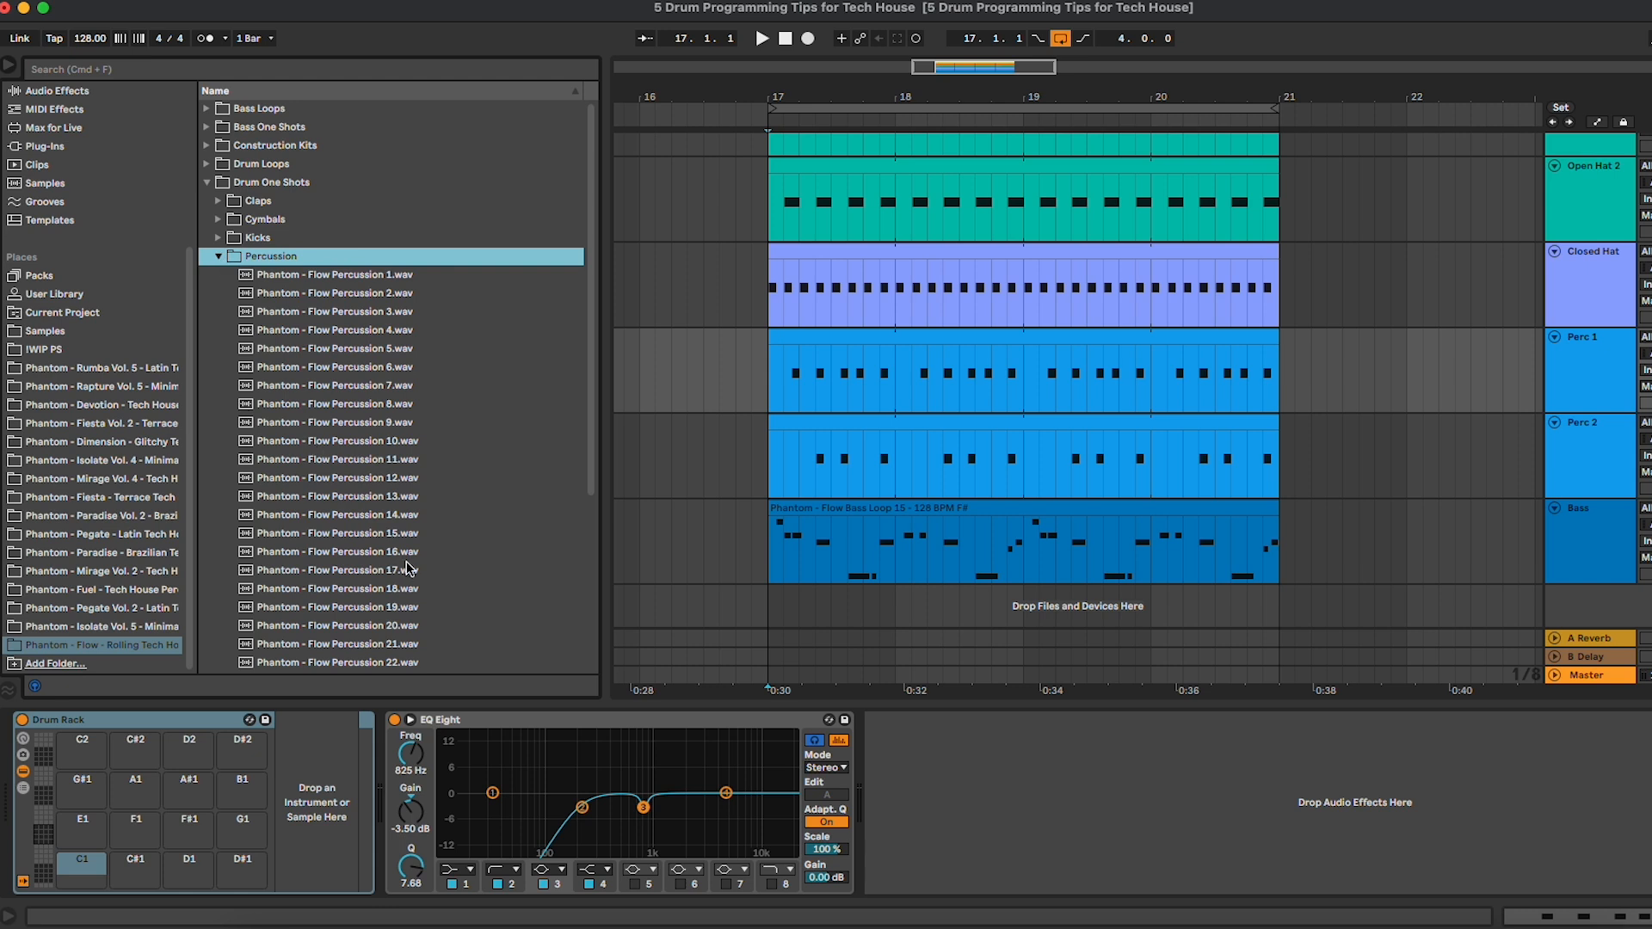
{"action": "left_click_drag", "start_coordinate": [399, 442], "coordinate": [135, 871]}
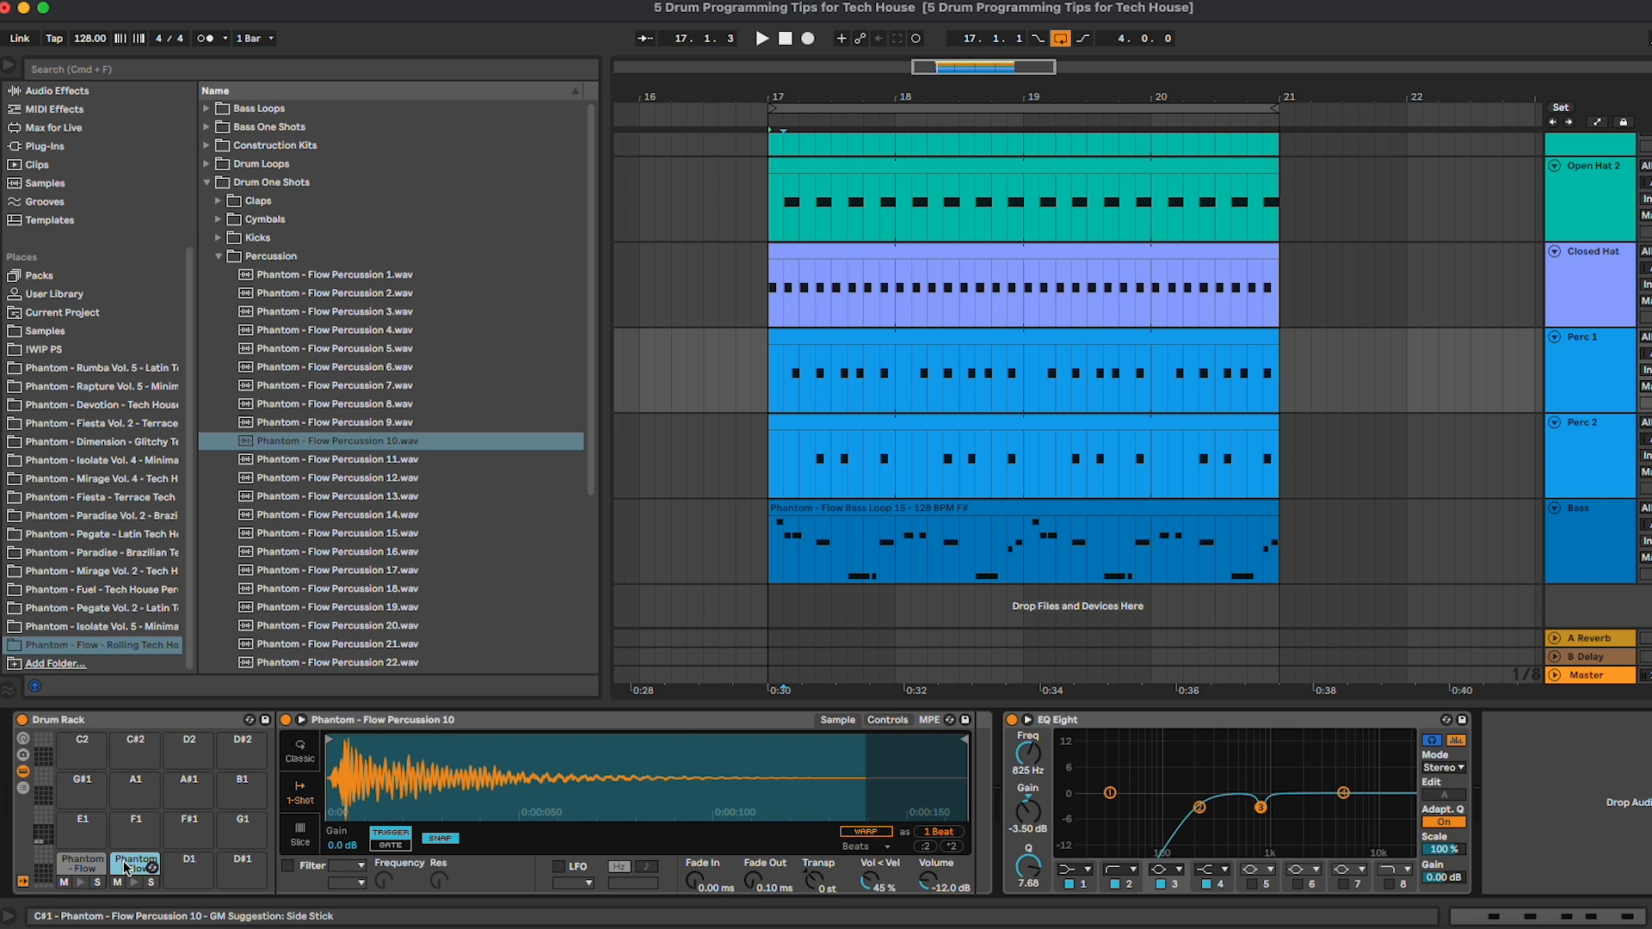
{"action": "left_click_drag", "start_coordinate": [928, 880], "coordinate": [927, 897]}
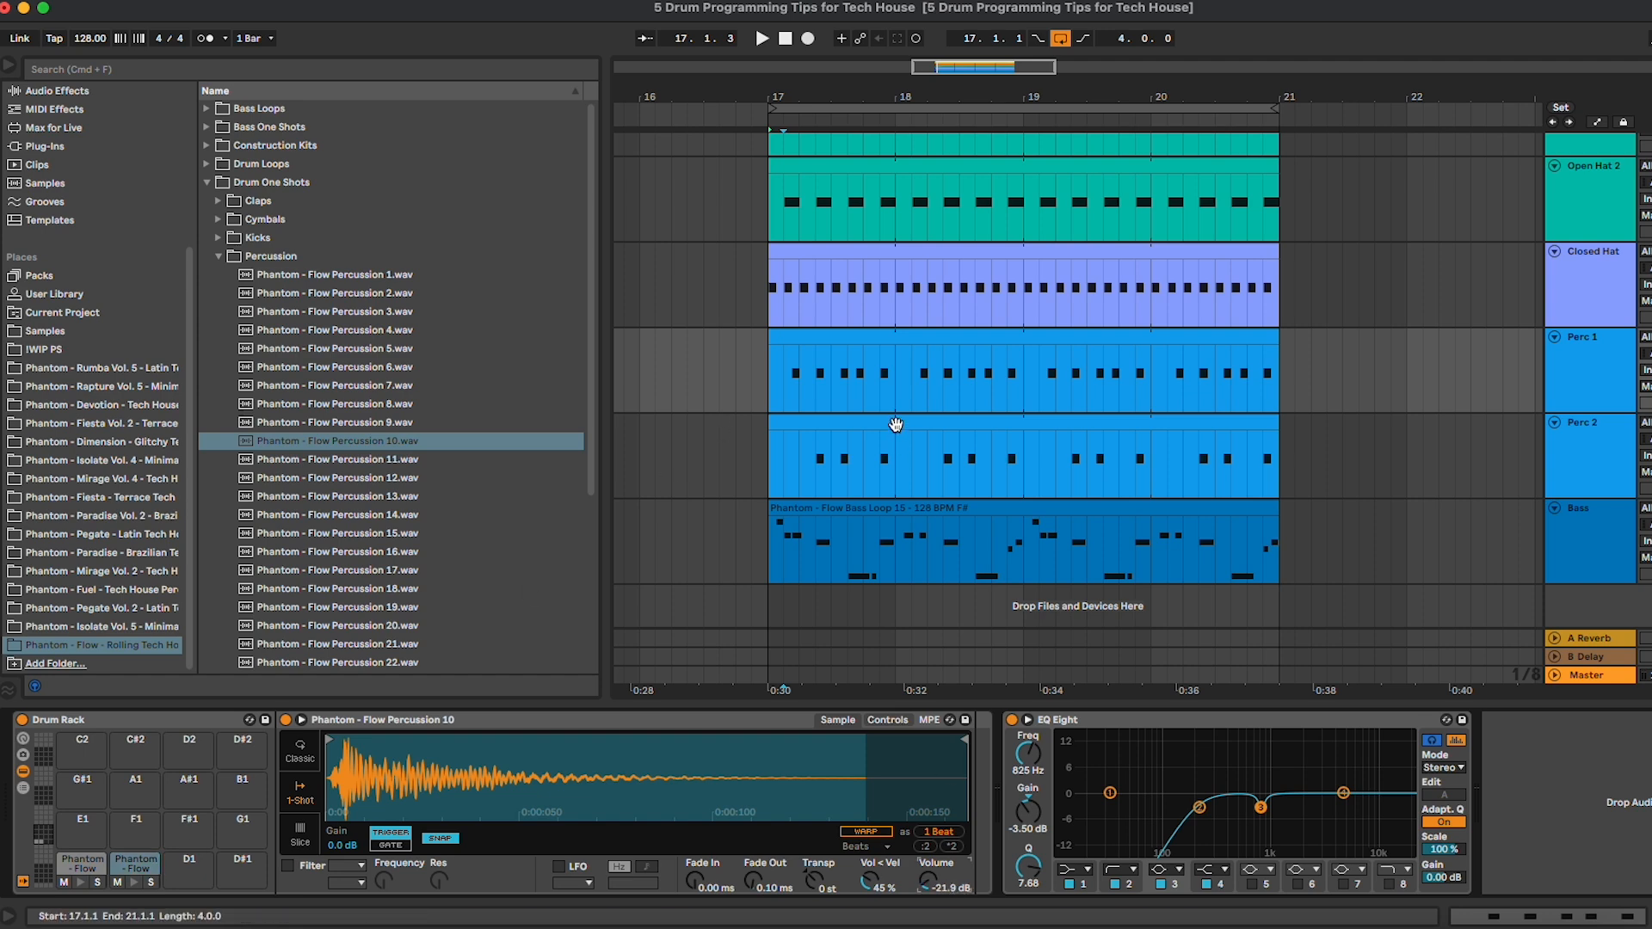
Step: Add quiet C#1 notes at 1.2.4 and 1.4.2 in the Perc 1 clip, listening during playback
{"action": "double_click", "coordinate": [892, 339]}
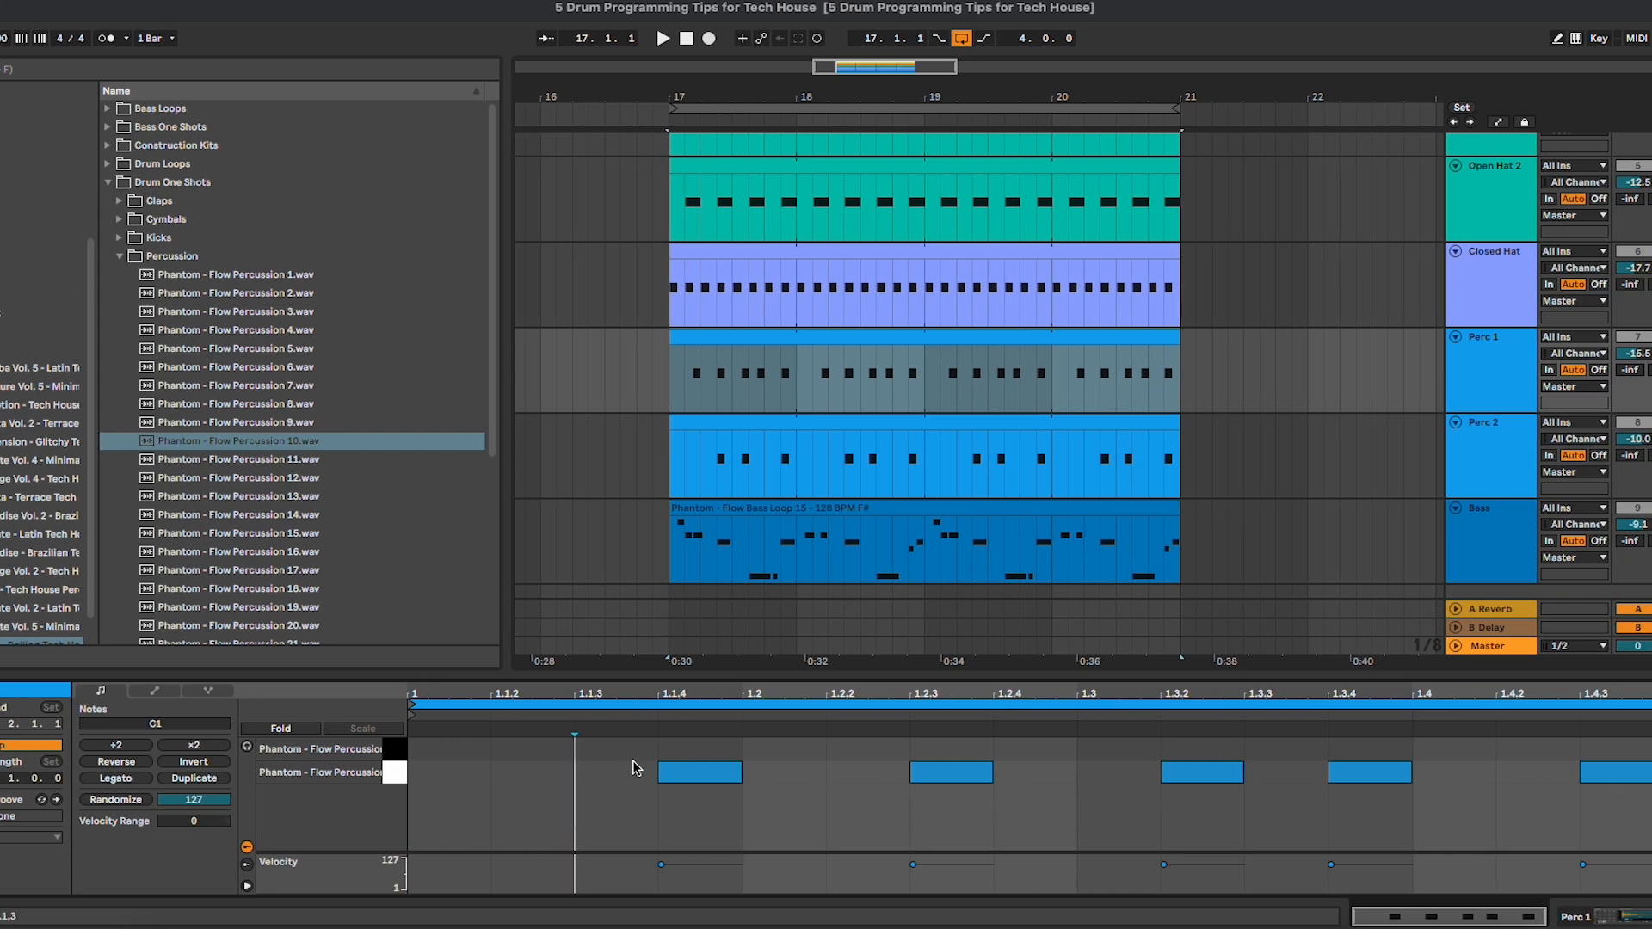
{"action": "double_click", "coordinate": [1036, 749]}
{"action": "key", "text": "space"}
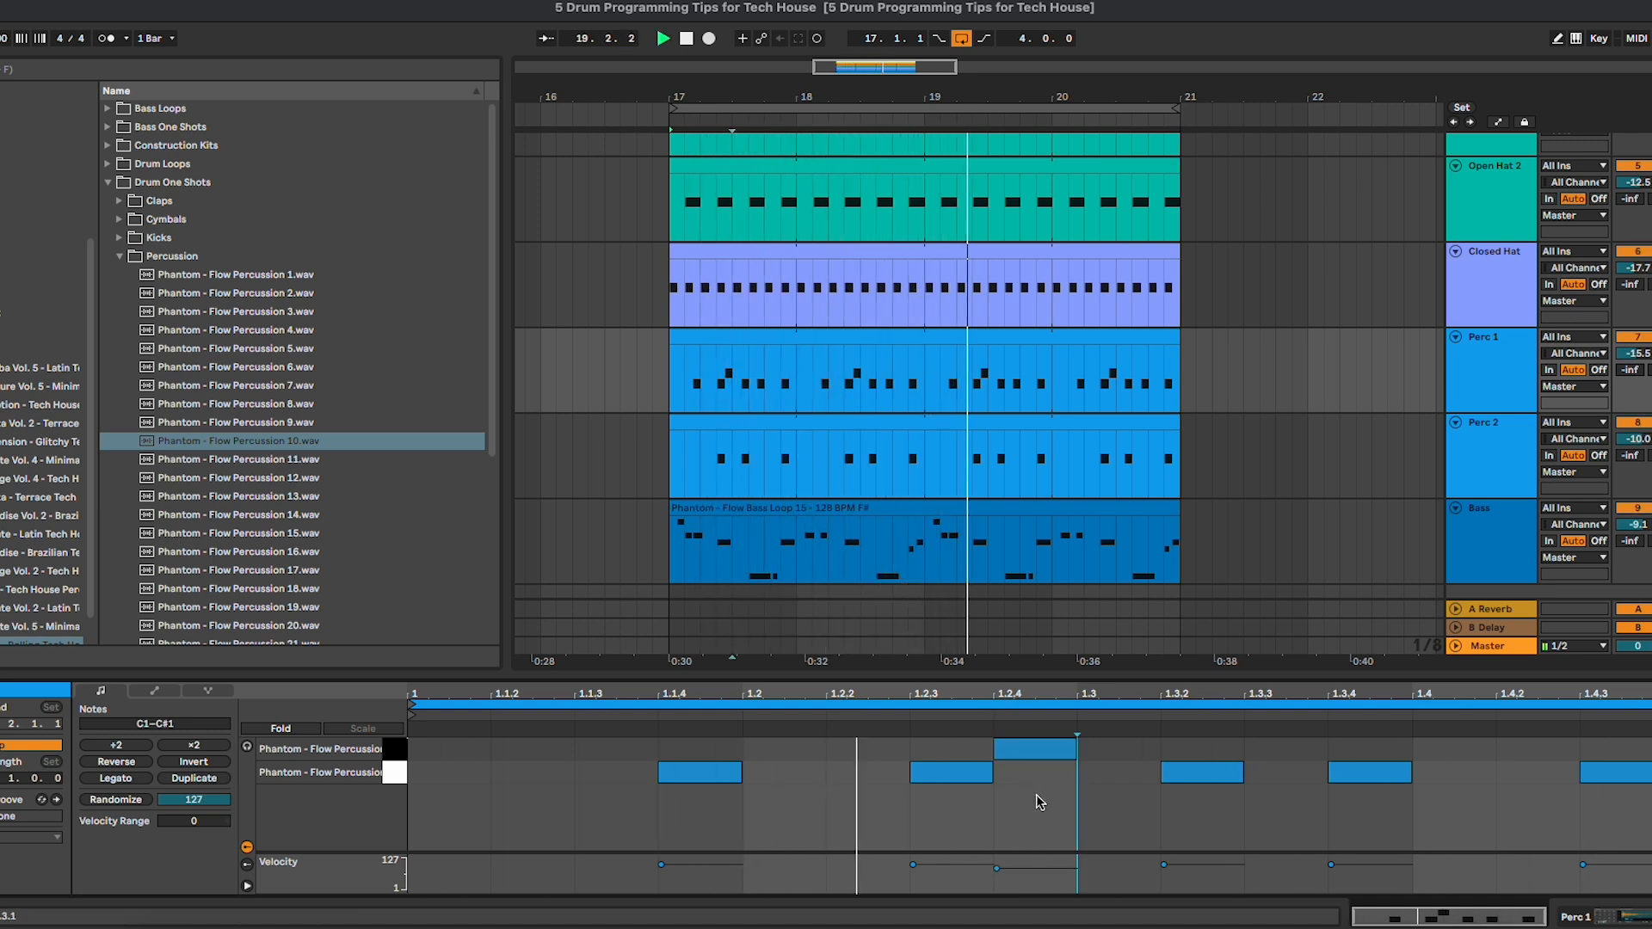
{"action": "double_click", "coordinate": [1512, 772]}
{"action": "left_click_drag", "start_coordinate": [1512, 772], "coordinate": [1513, 749]}
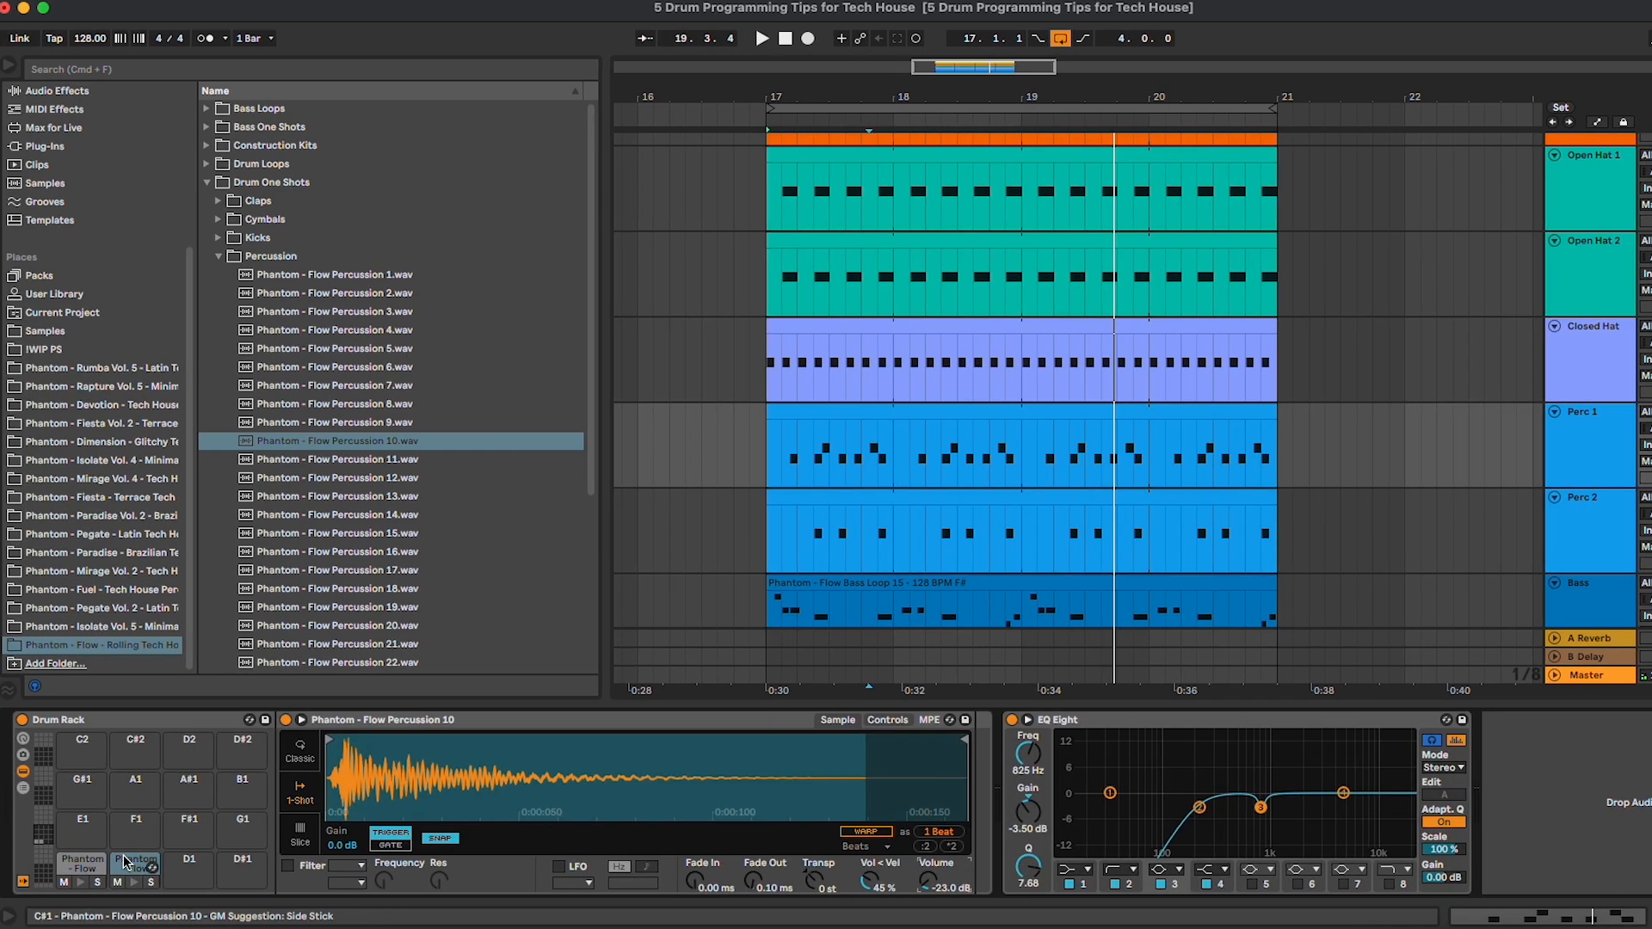
Step: Rename Perc 1's C#1 pad to Ghost and highlight the ghost notes and the main notes in the clip
{"action": "left_click", "coordinate": [131, 864]}
{"action": "left_click", "coordinate": [131, 864]}
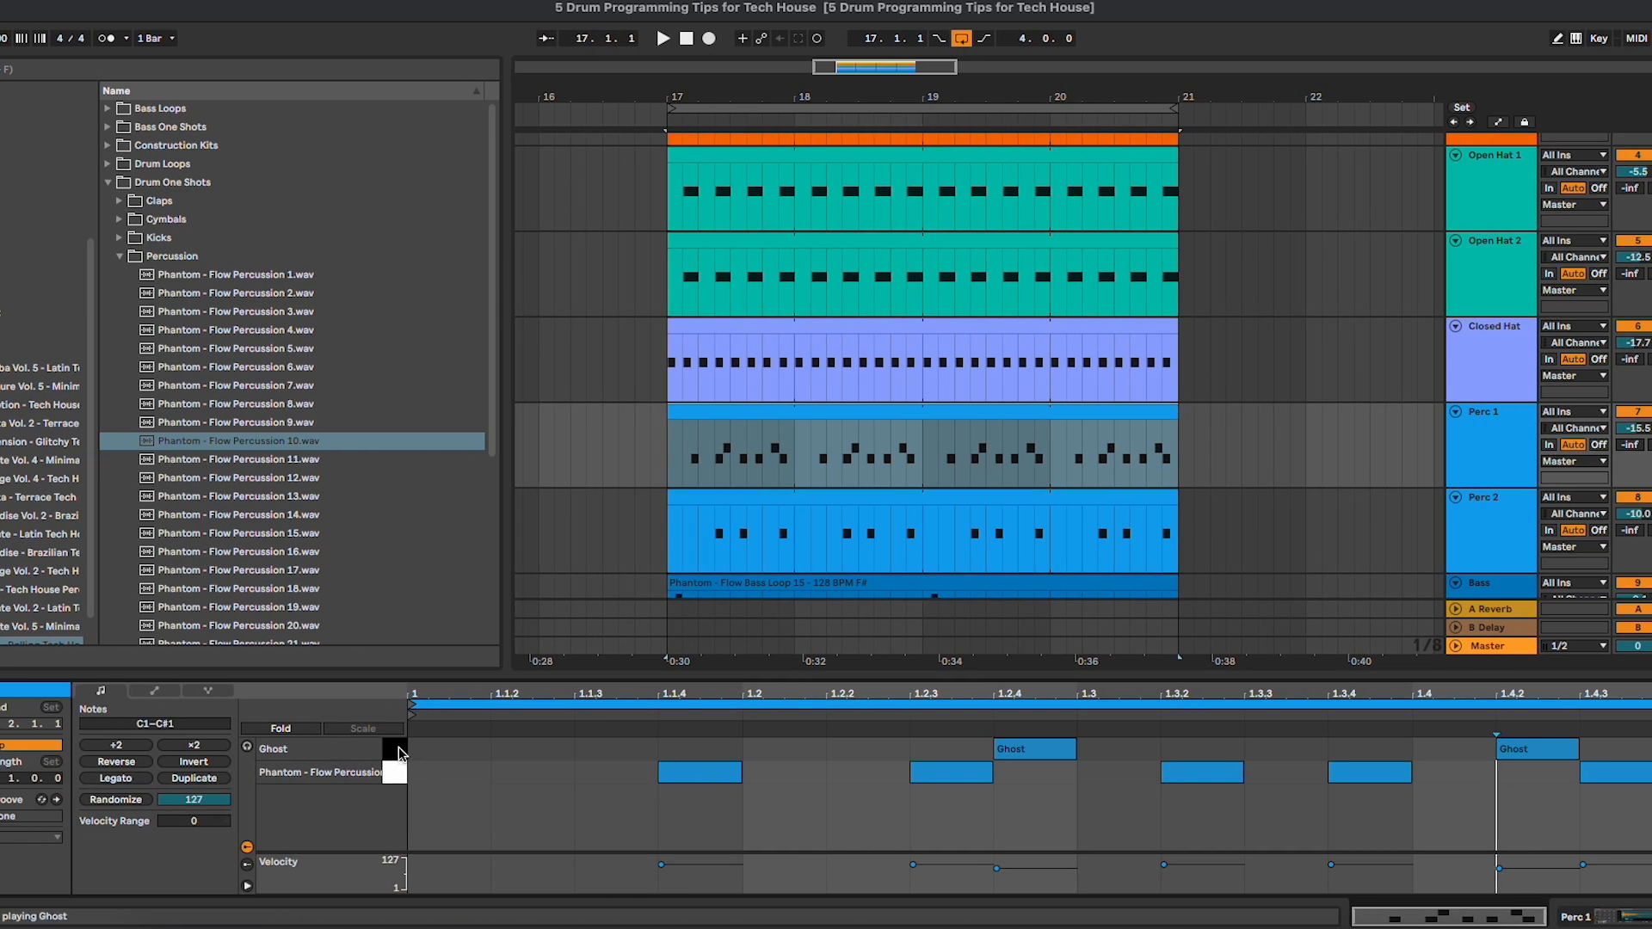
{"action": "left_click", "coordinate": [497, 751]}
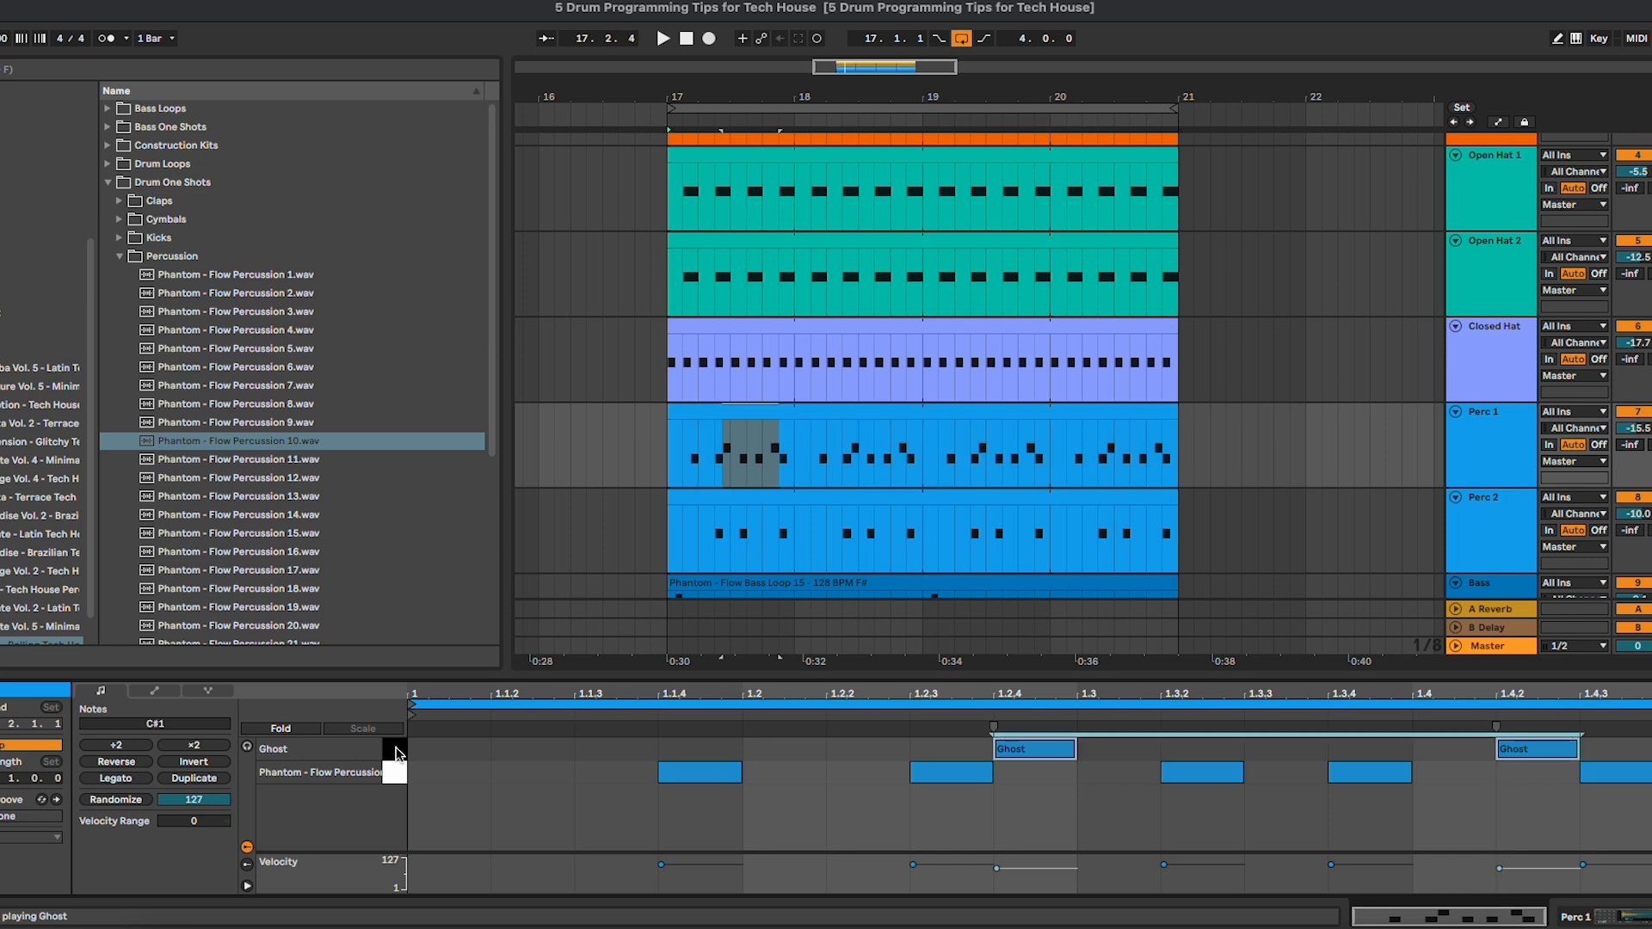
{"action": "left_click", "coordinate": [397, 779]}
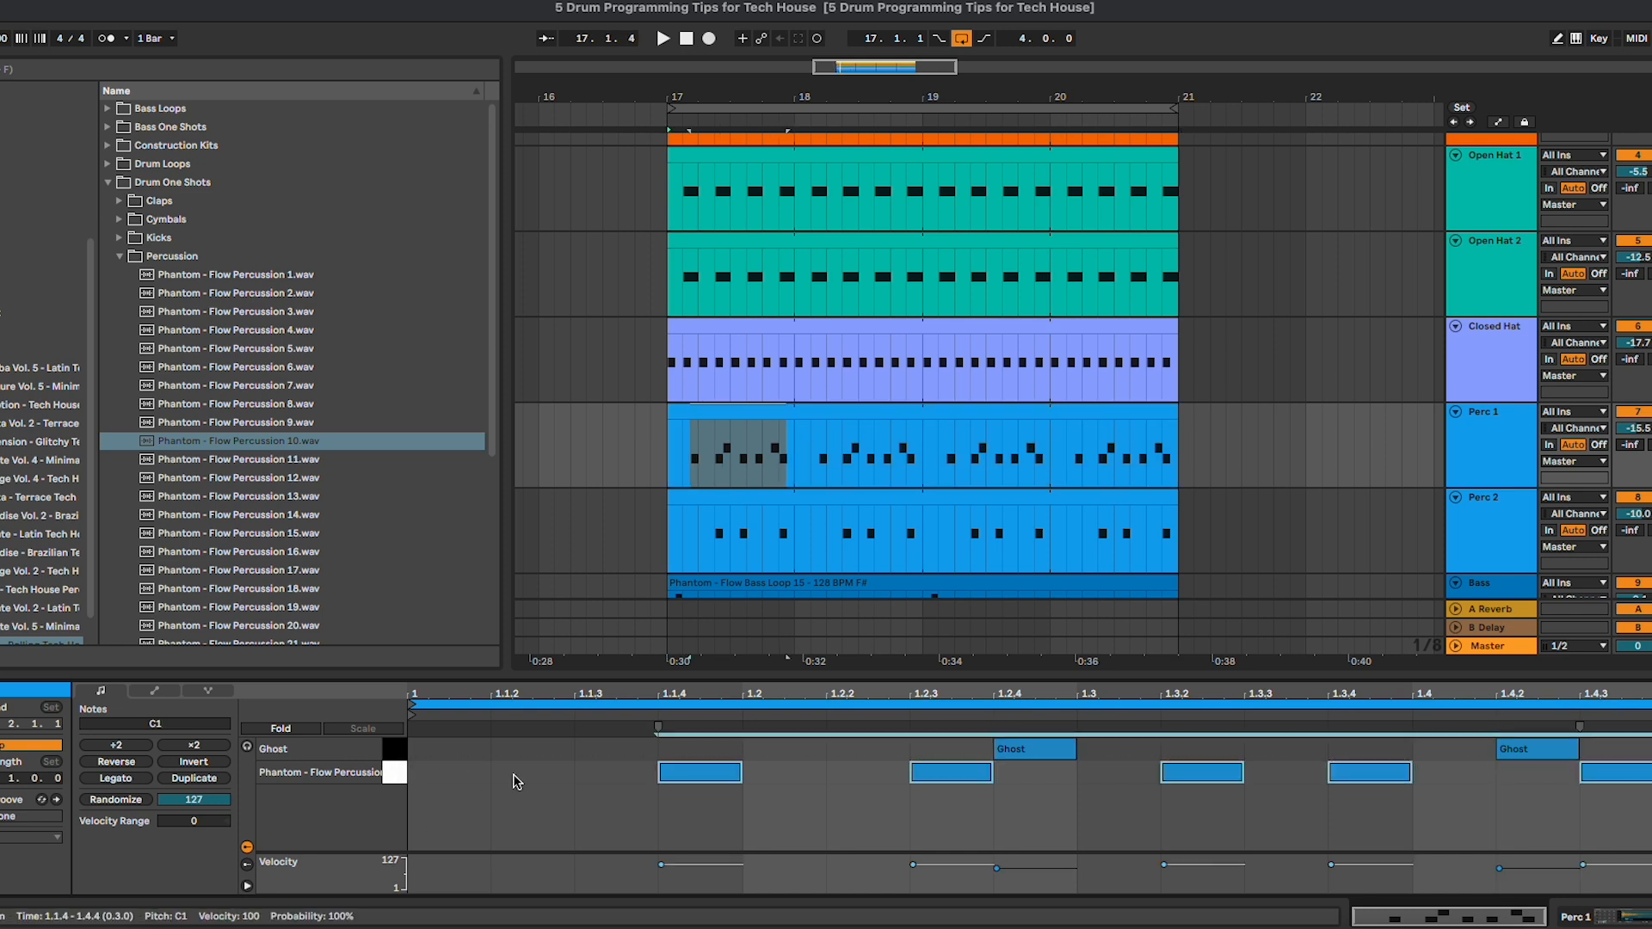
Step: Replace the Simpler on the Closed Hat track with an empty Drum Rack
{"action": "double_click", "coordinate": [1496, 373]}
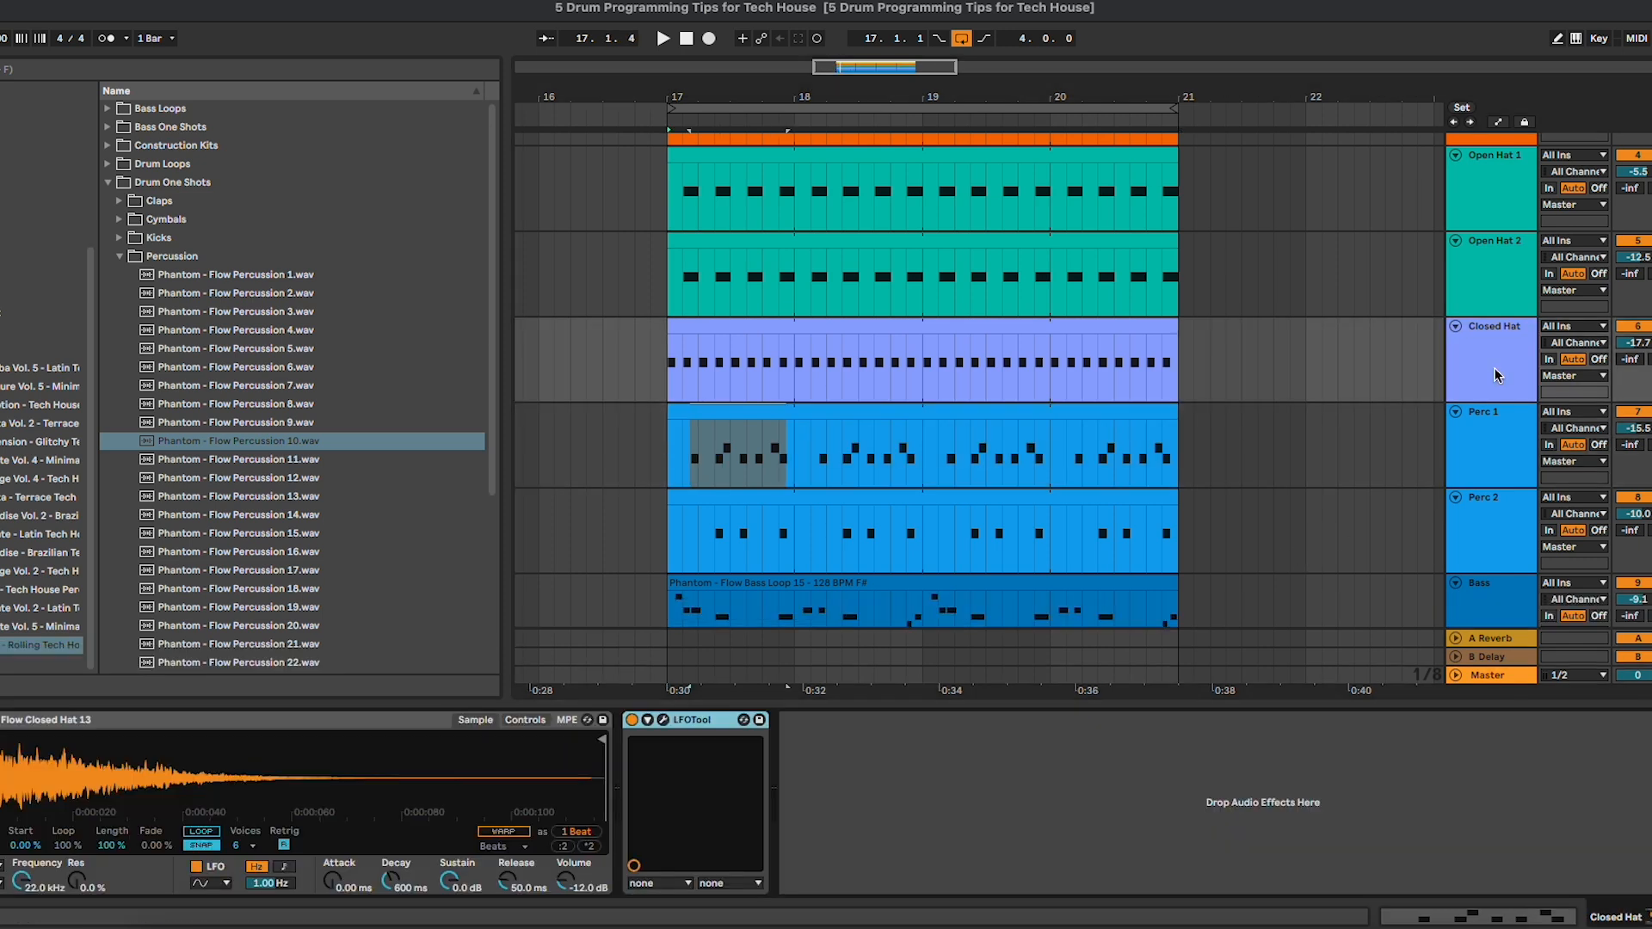
{"action": "left_click", "coordinate": [1073, 328]}
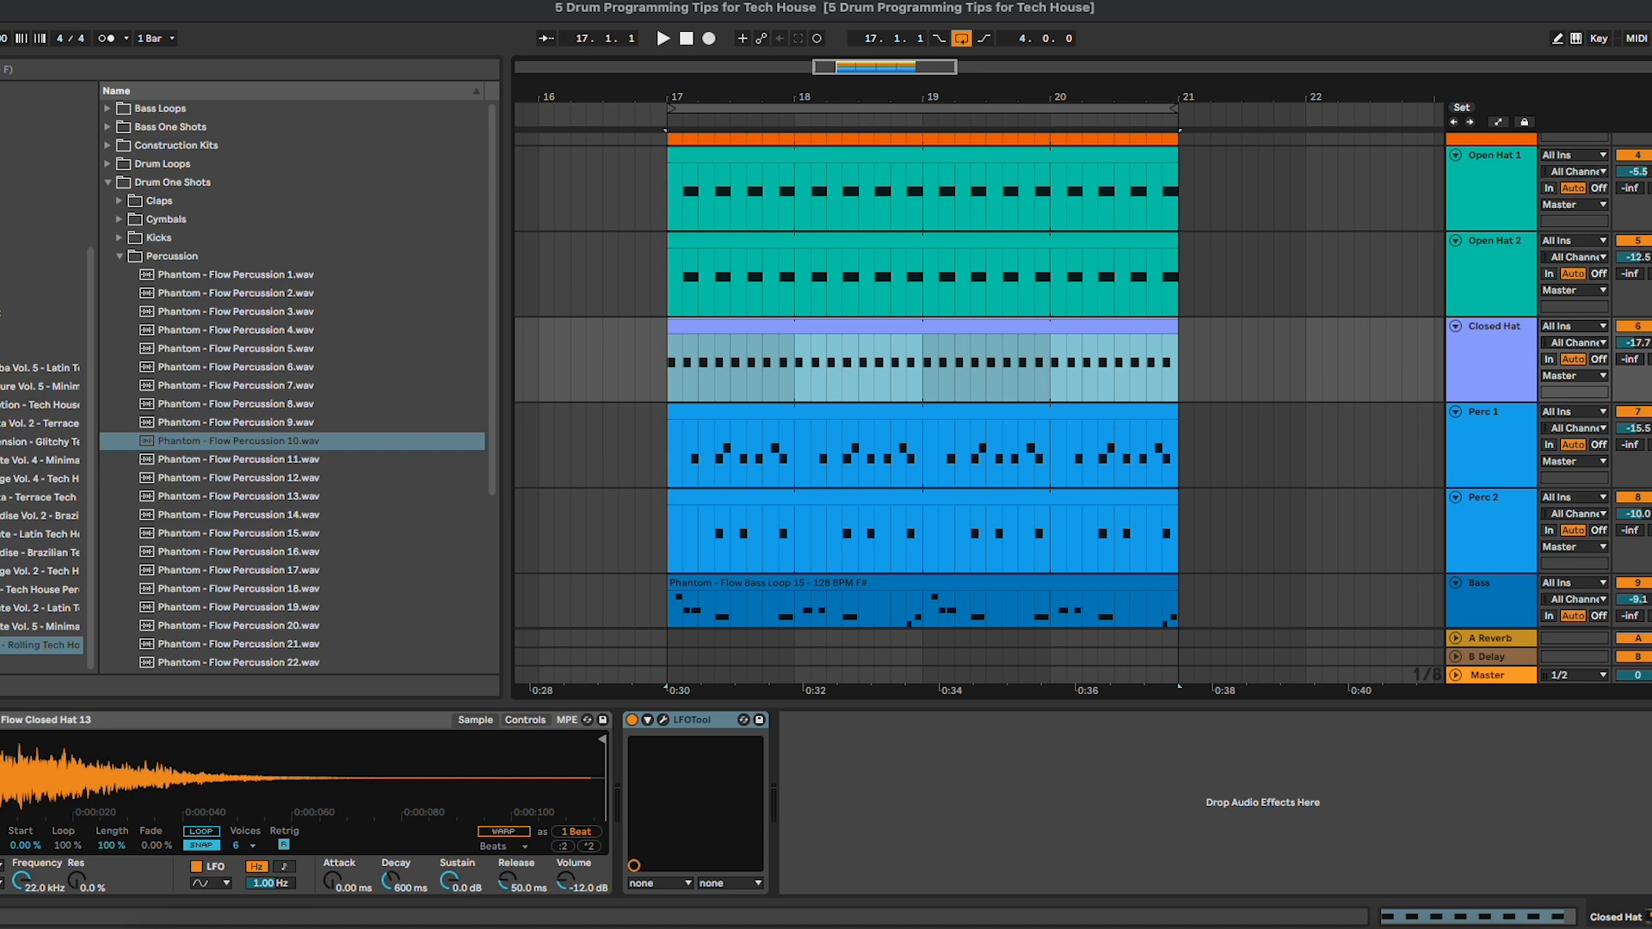
{"action": "scroll", "coordinate": [43, 259], "scroll_direction": "up", "scroll_amount": 2}
{"action": "left_click", "coordinate": [34, 109]}
{"action": "double_click", "coordinate": [179, 166]}
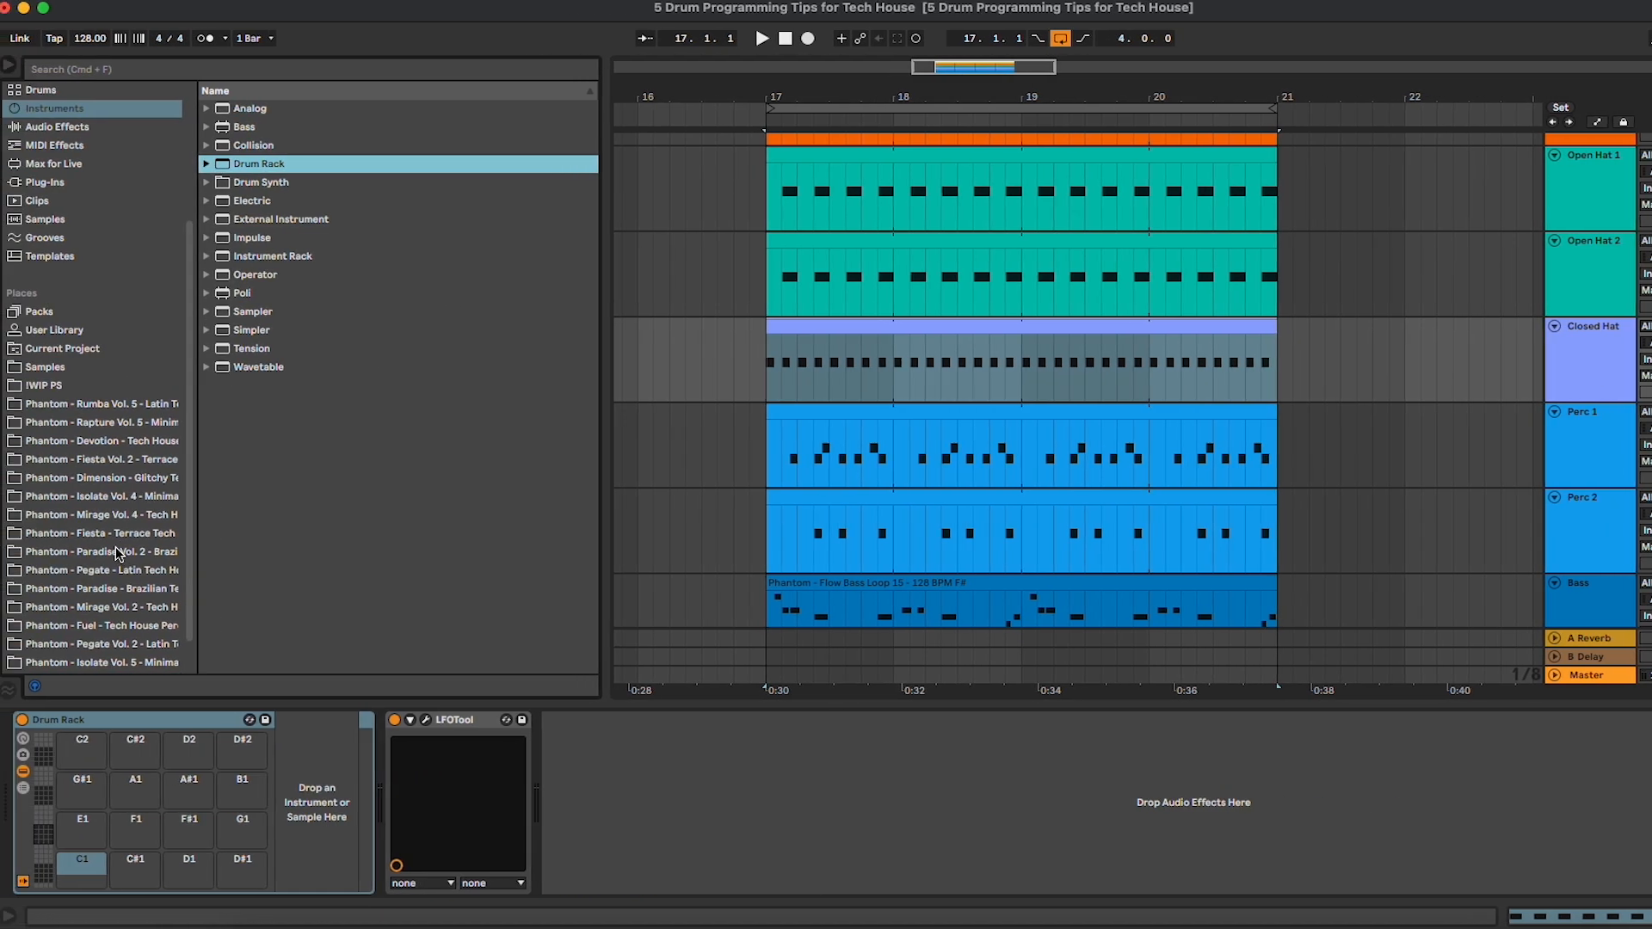
Step: Load Phantom - Flow Closed Hat 13.wav from the pack's Hihats - Closed folder onto the Drum Rack's C1 pad
{"action": "scroll", "coordinate": [126, 661], "scroll_direction": "down", "scroll_amount": 2}
{"action": "left_click", "coordinate": [126, 648]}
{"action": "left_click", "coordinate": [269, 221]}
{"action": "left_click", "coordinate": [301, 257]}
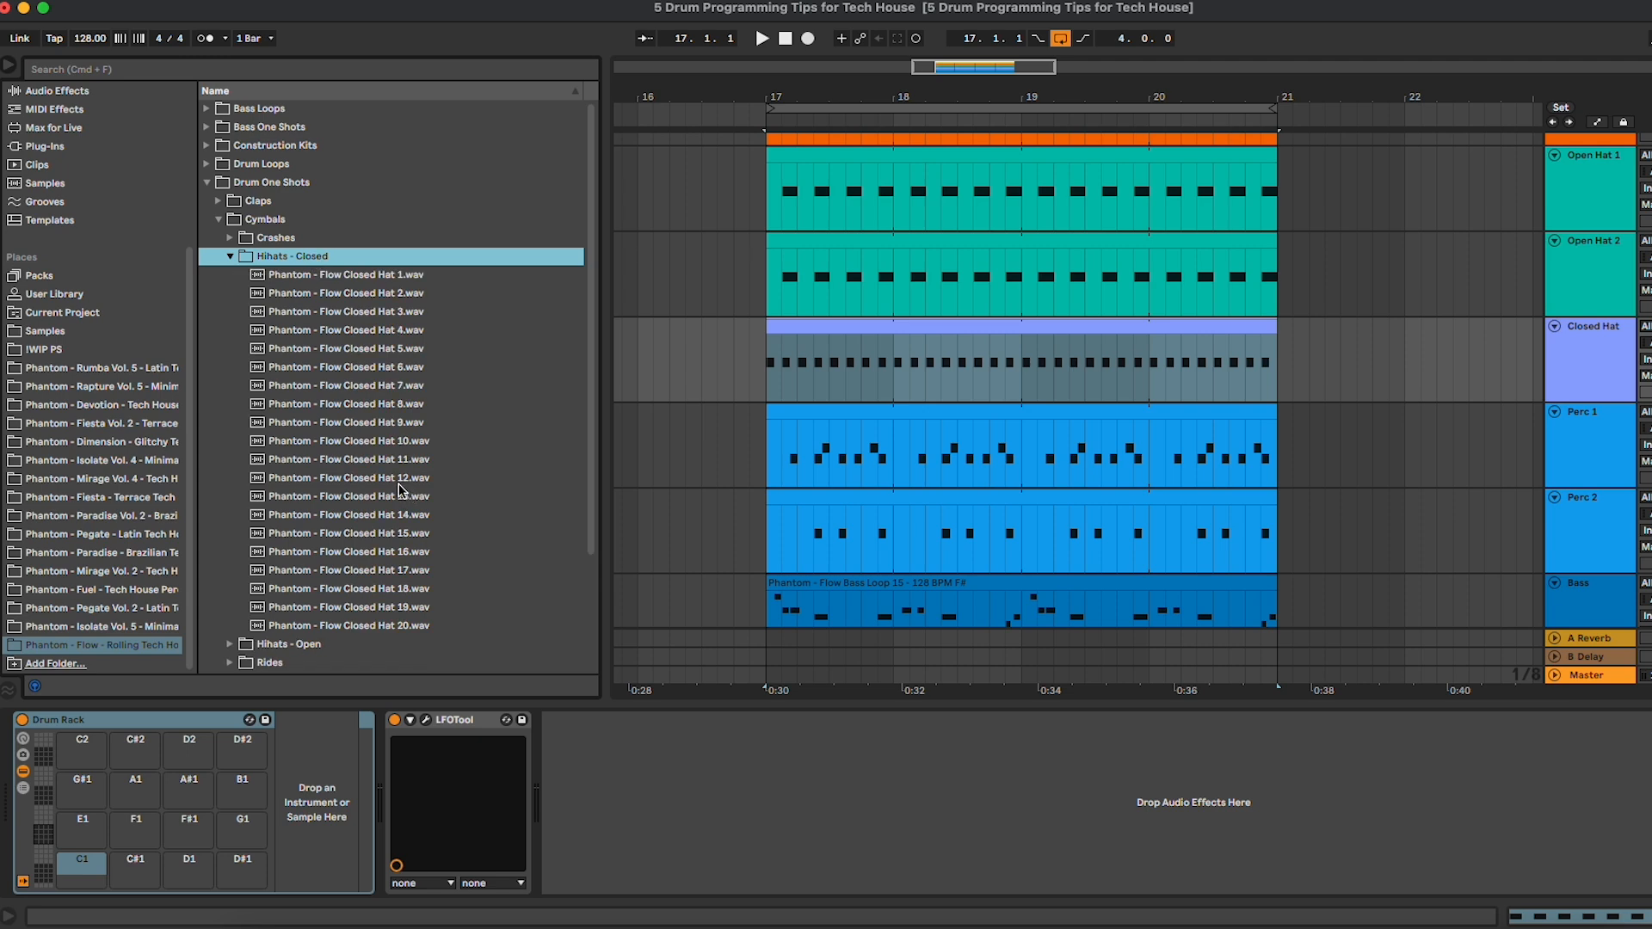
{"action": "left_click", "coordinate": [392, 496]}
{"action": "left_click_drag", "start_coordinate": [392, 496], "coordinate": [80, 883]}
Step: Move the Closed Hat notes from C3 to C1 and copy the hat pad to C#1 as Ghost
{"action": "double_click", "coordinate": [983, 331]}
{"action": "left_click", "coordinate": [503, 753]}
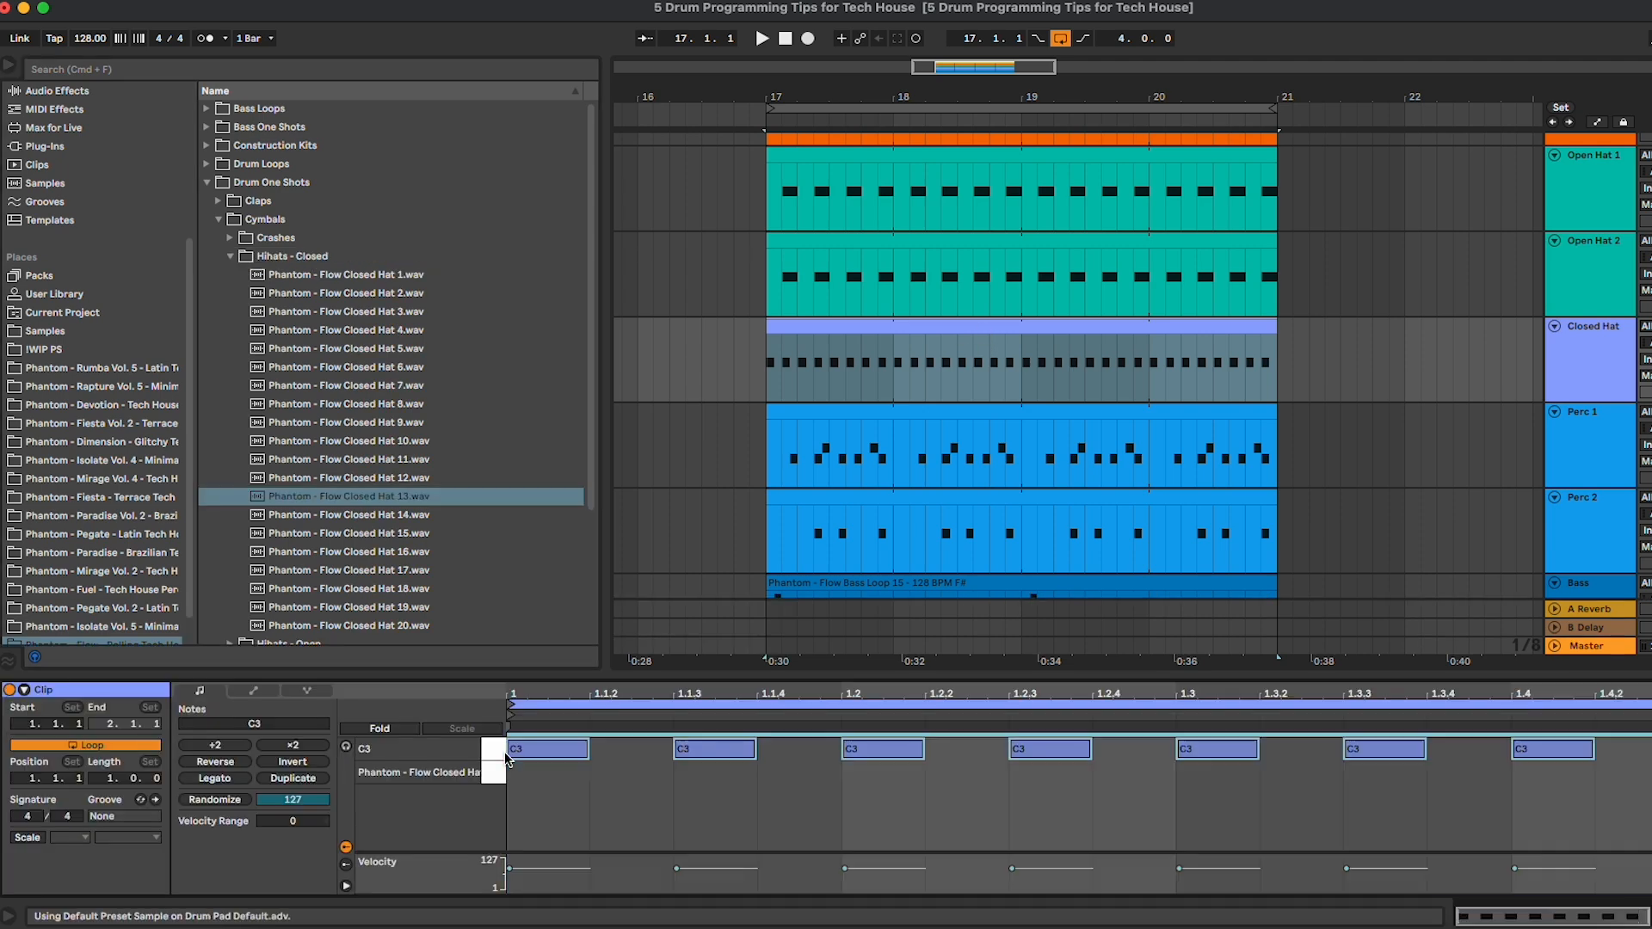
{"action": "key", "text": "Down"}
{"action": "double_click", "coordinate": [1622, 354]}
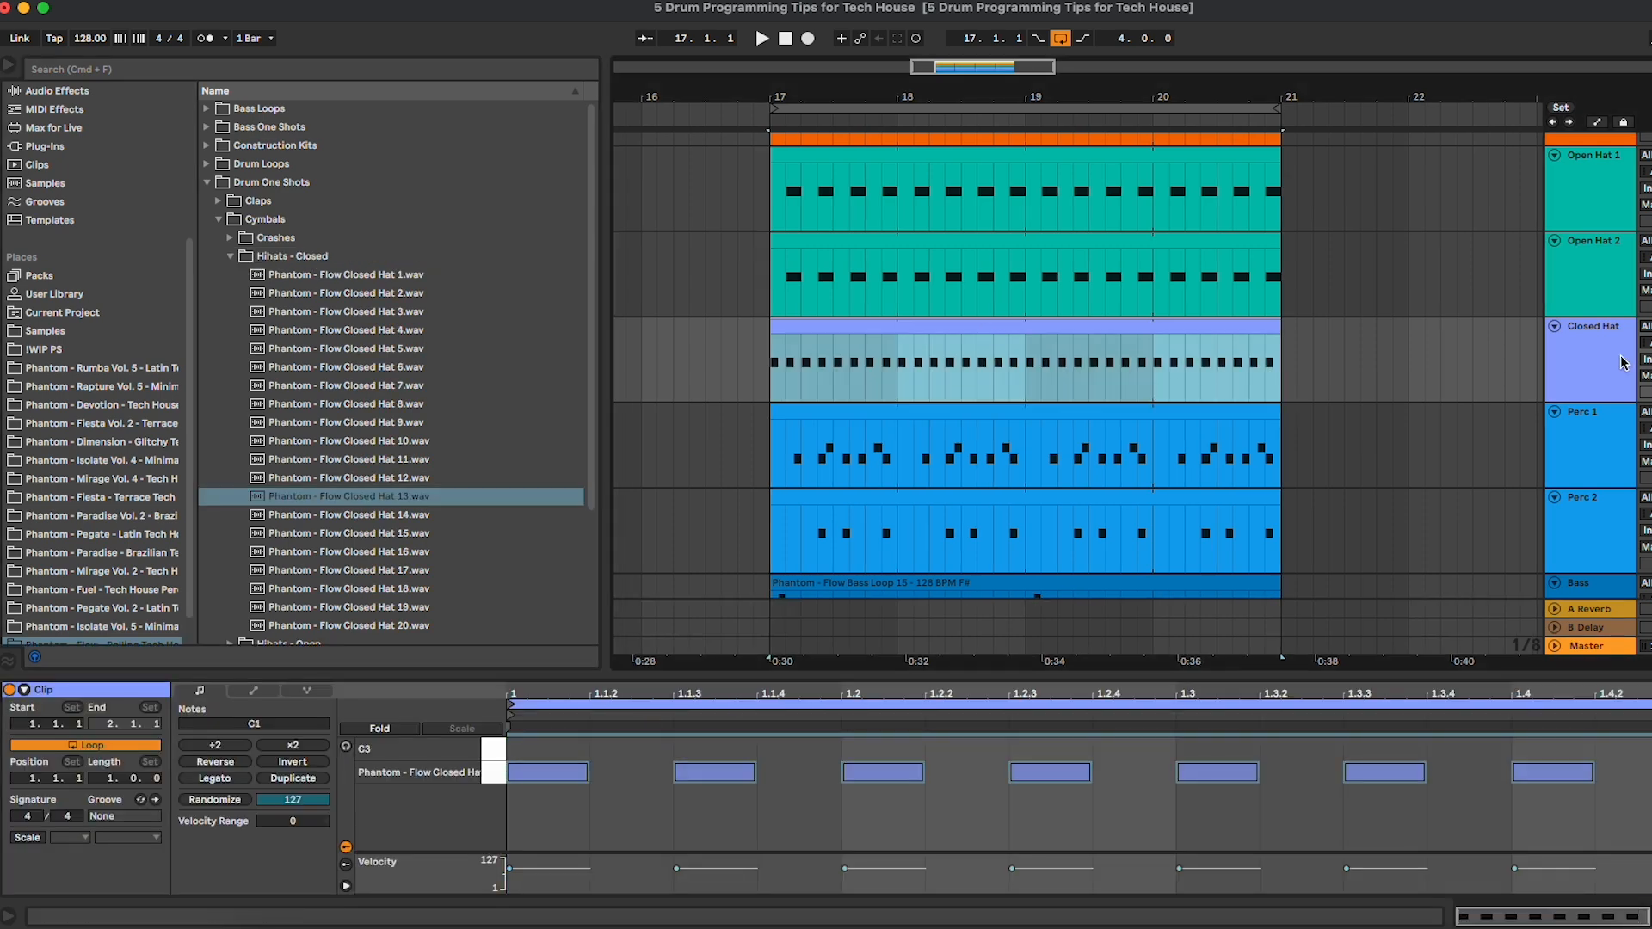
{"action": "left_click_drag", "start_coordinate": [80, 863], "coordinate": [138, 867]}
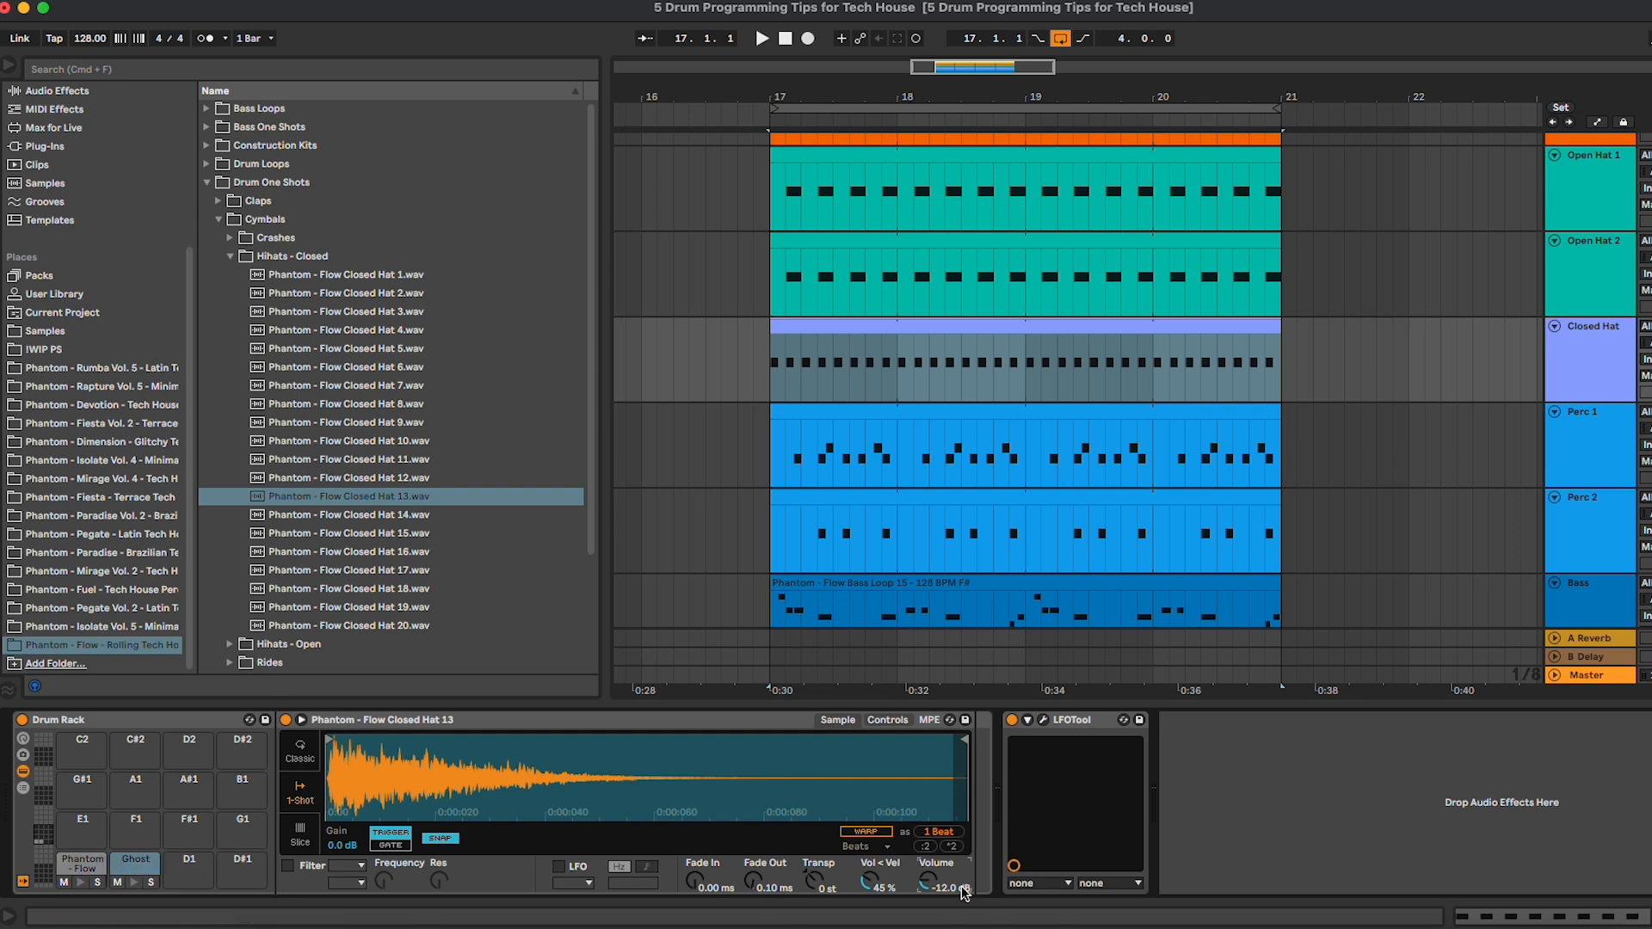
Step: With Closed Hat playing solo, add ghost notes to its clip at 1.1.4, 1.3.2 and 1.4.4
{"action": "double_click", "coordinate": [979, 324]}
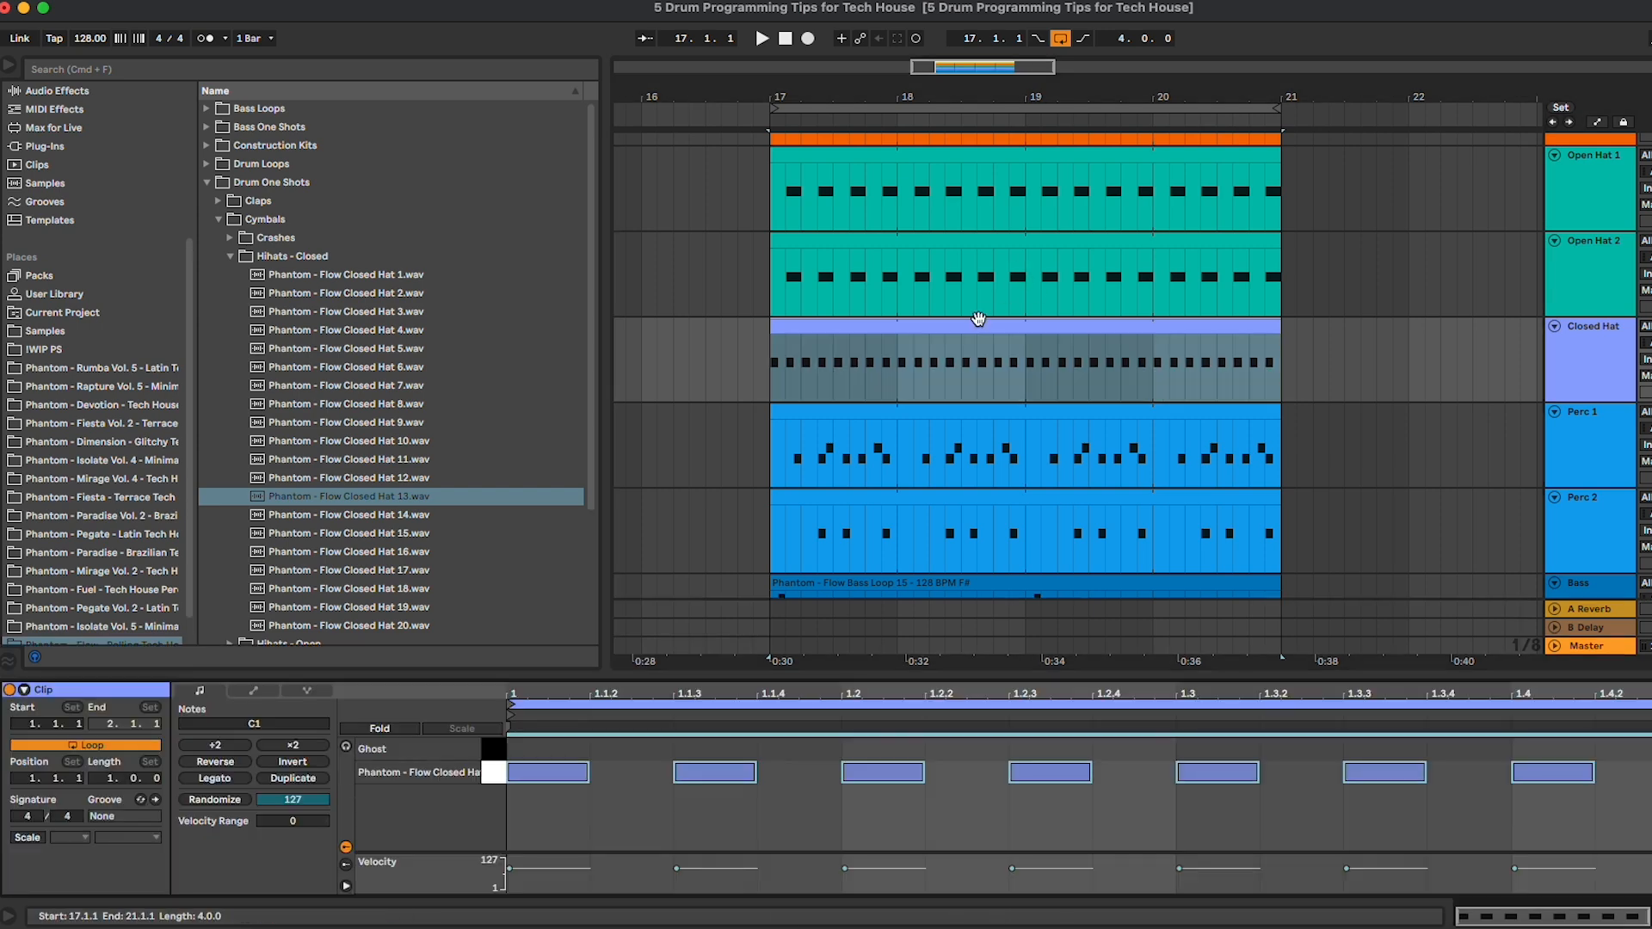
{"action": "double_click", "coordinate": [782, 749]}
{"action": "key", "text": "space"}
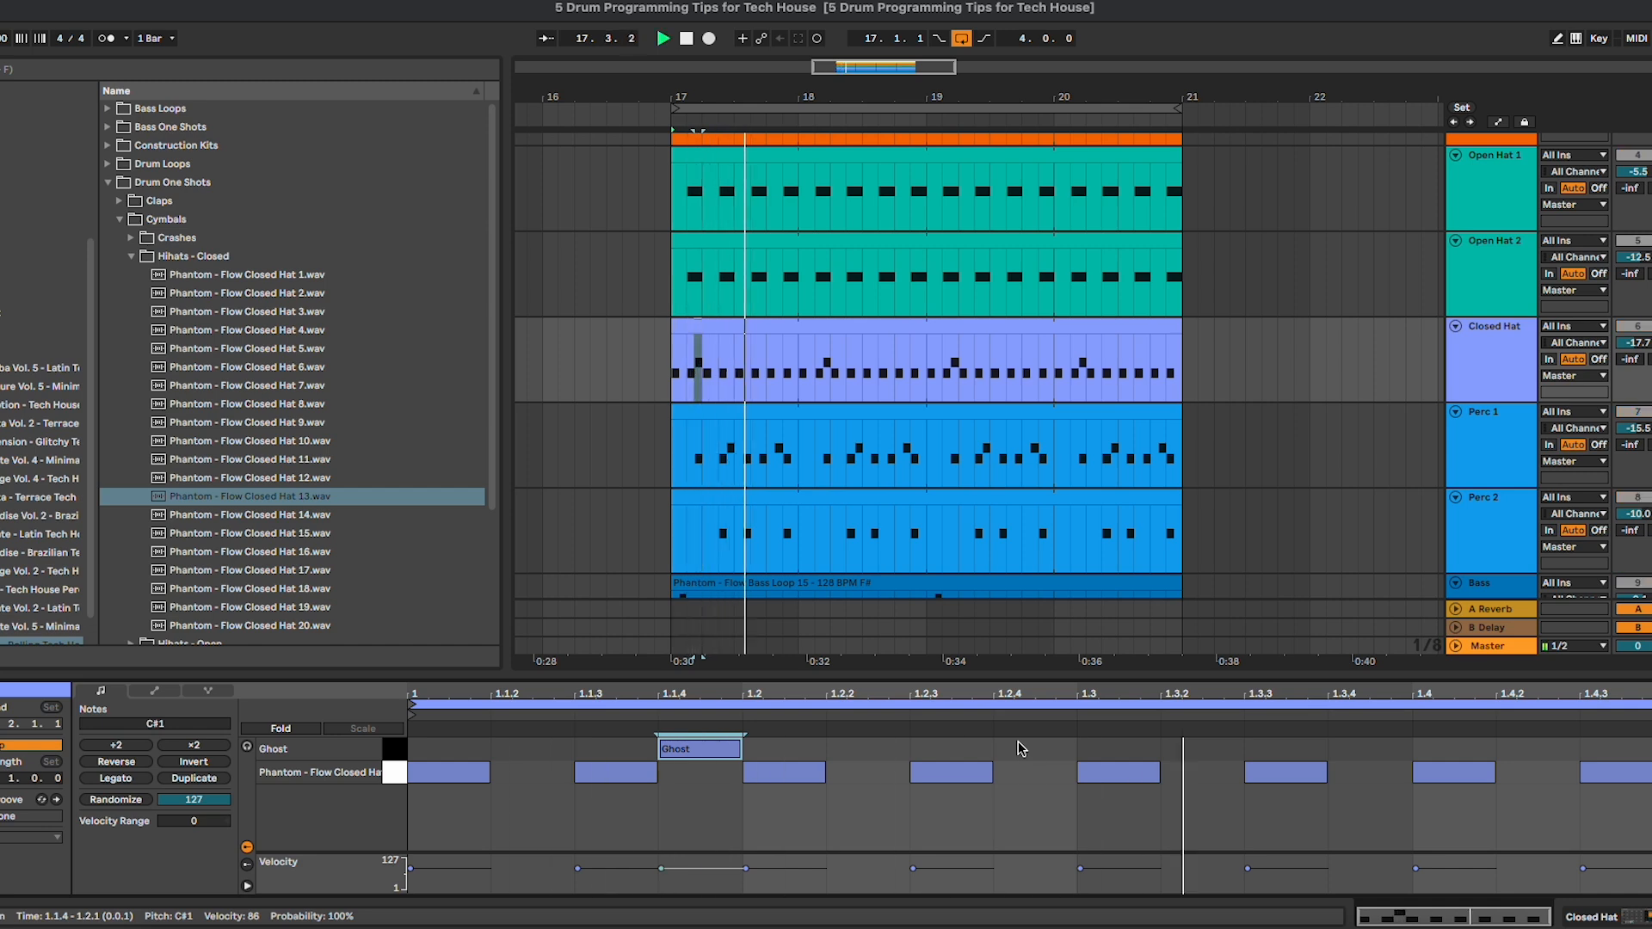
{"action": "double_click", "coordinate": [1017, 749]}
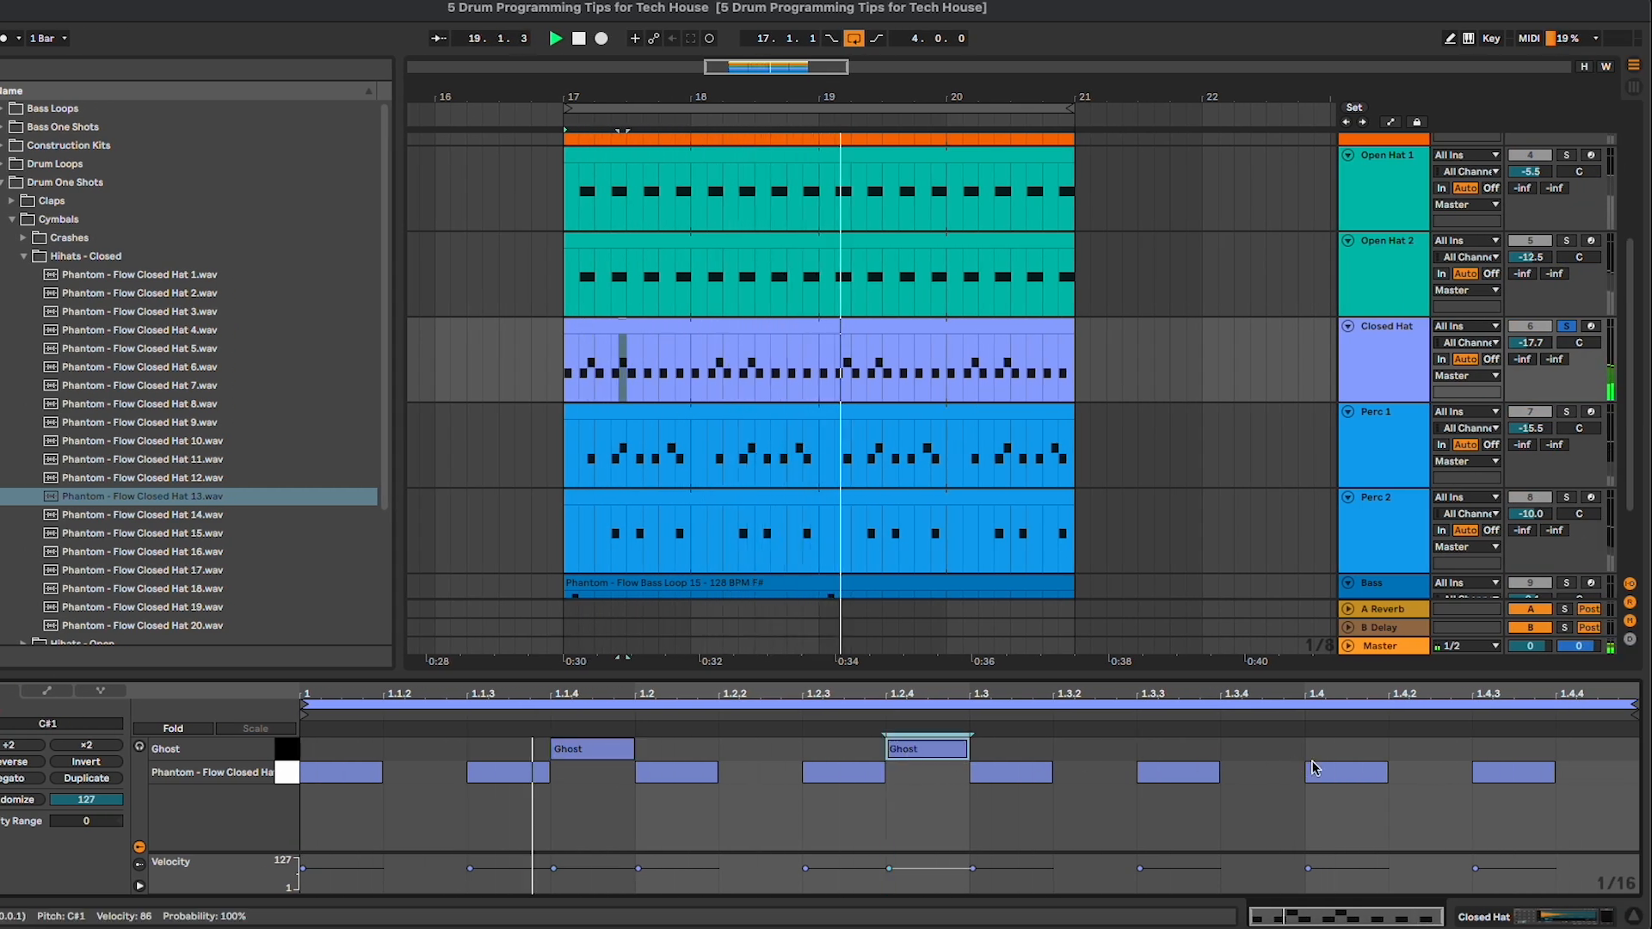
{"action": "double_click", "coordinate": [1463, 750]}
{"action": "left_click_drag", "start_coordinate": [955, 750], "coordinate": [1121, 752]}
{"action": "double_click", "coordinate": [1421, 751]}
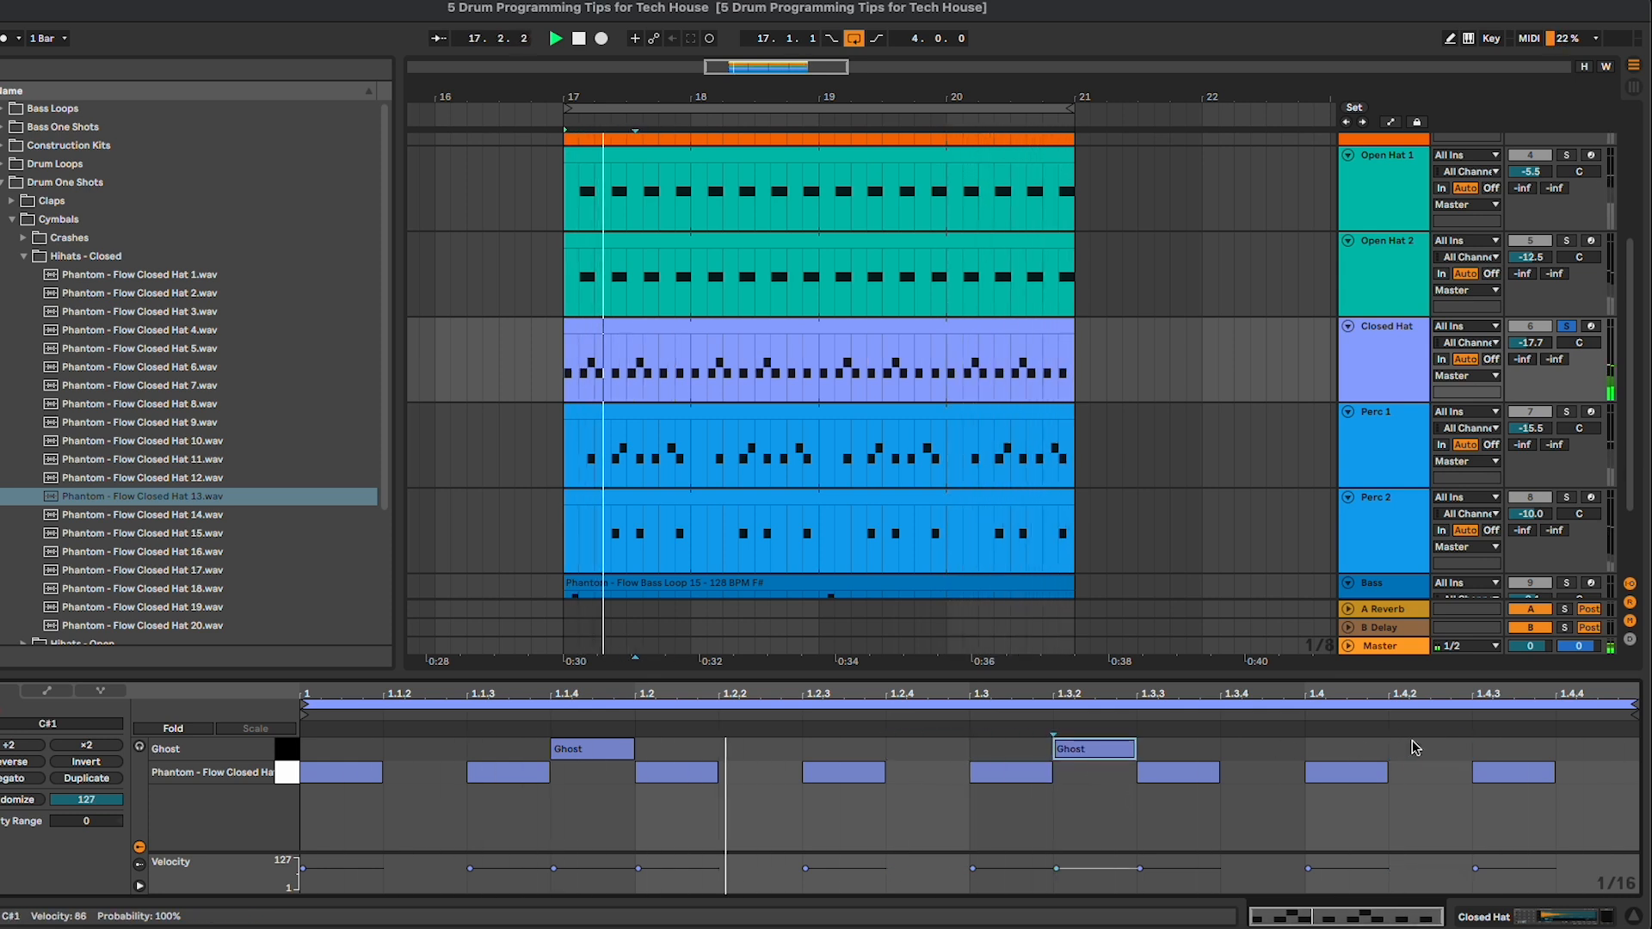
{"action": "double_click", "coordinate": [1592, 752]}
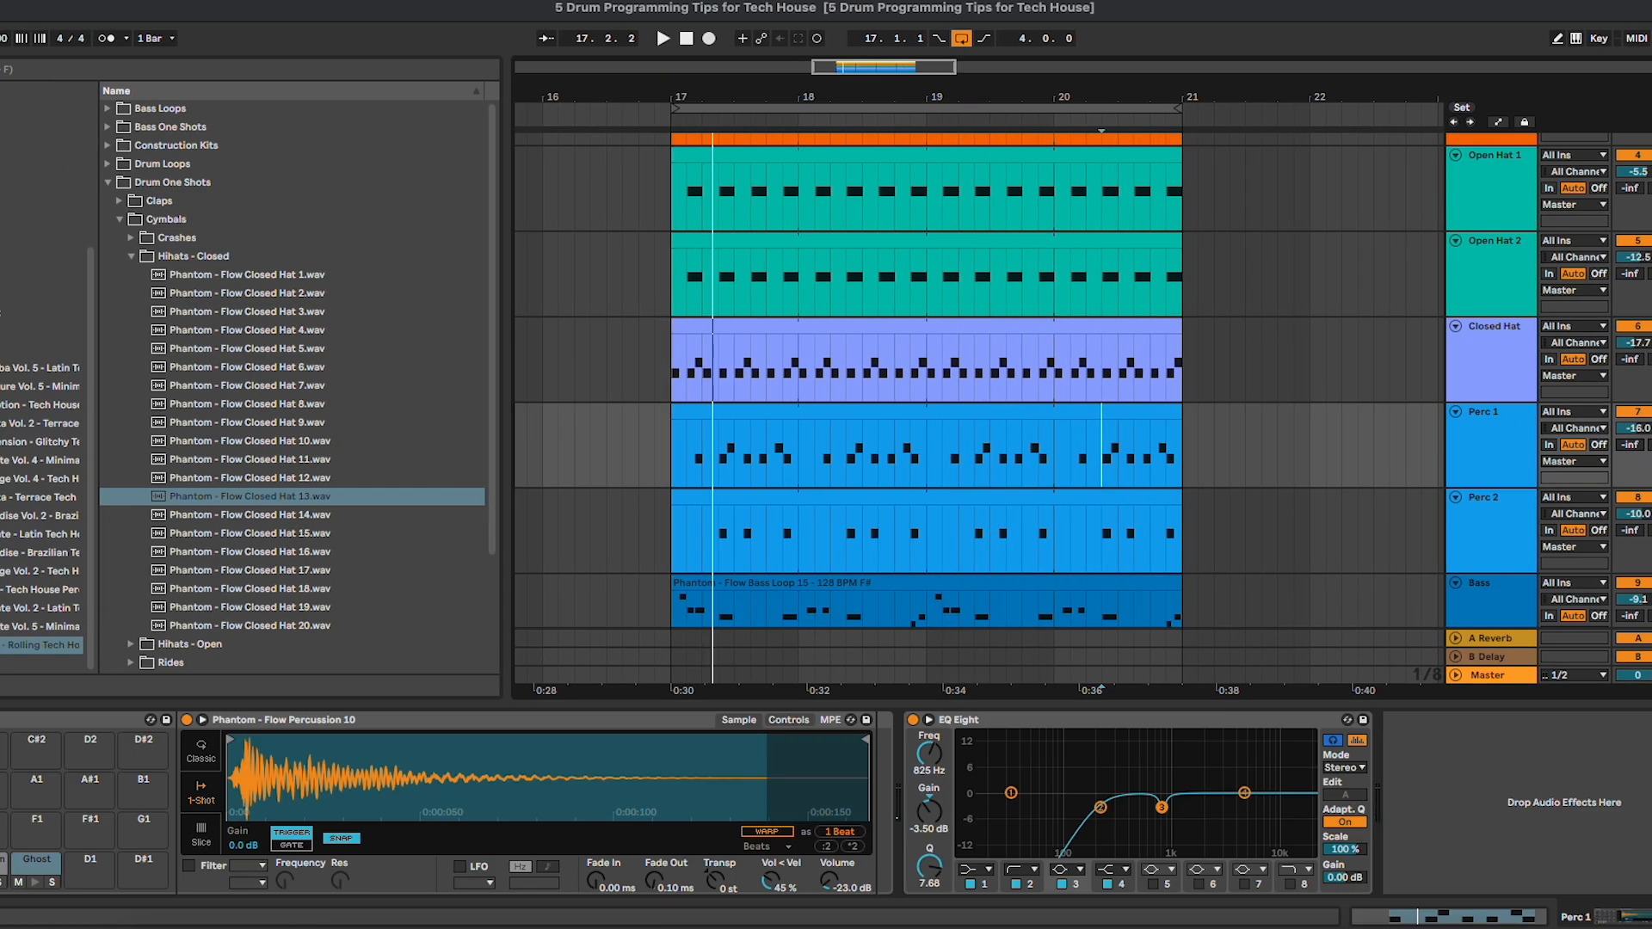
Step: Open the Perc 2 clip's notes for editing and solo the track
{"action": "key", "text": "ctrl+alt+l"}
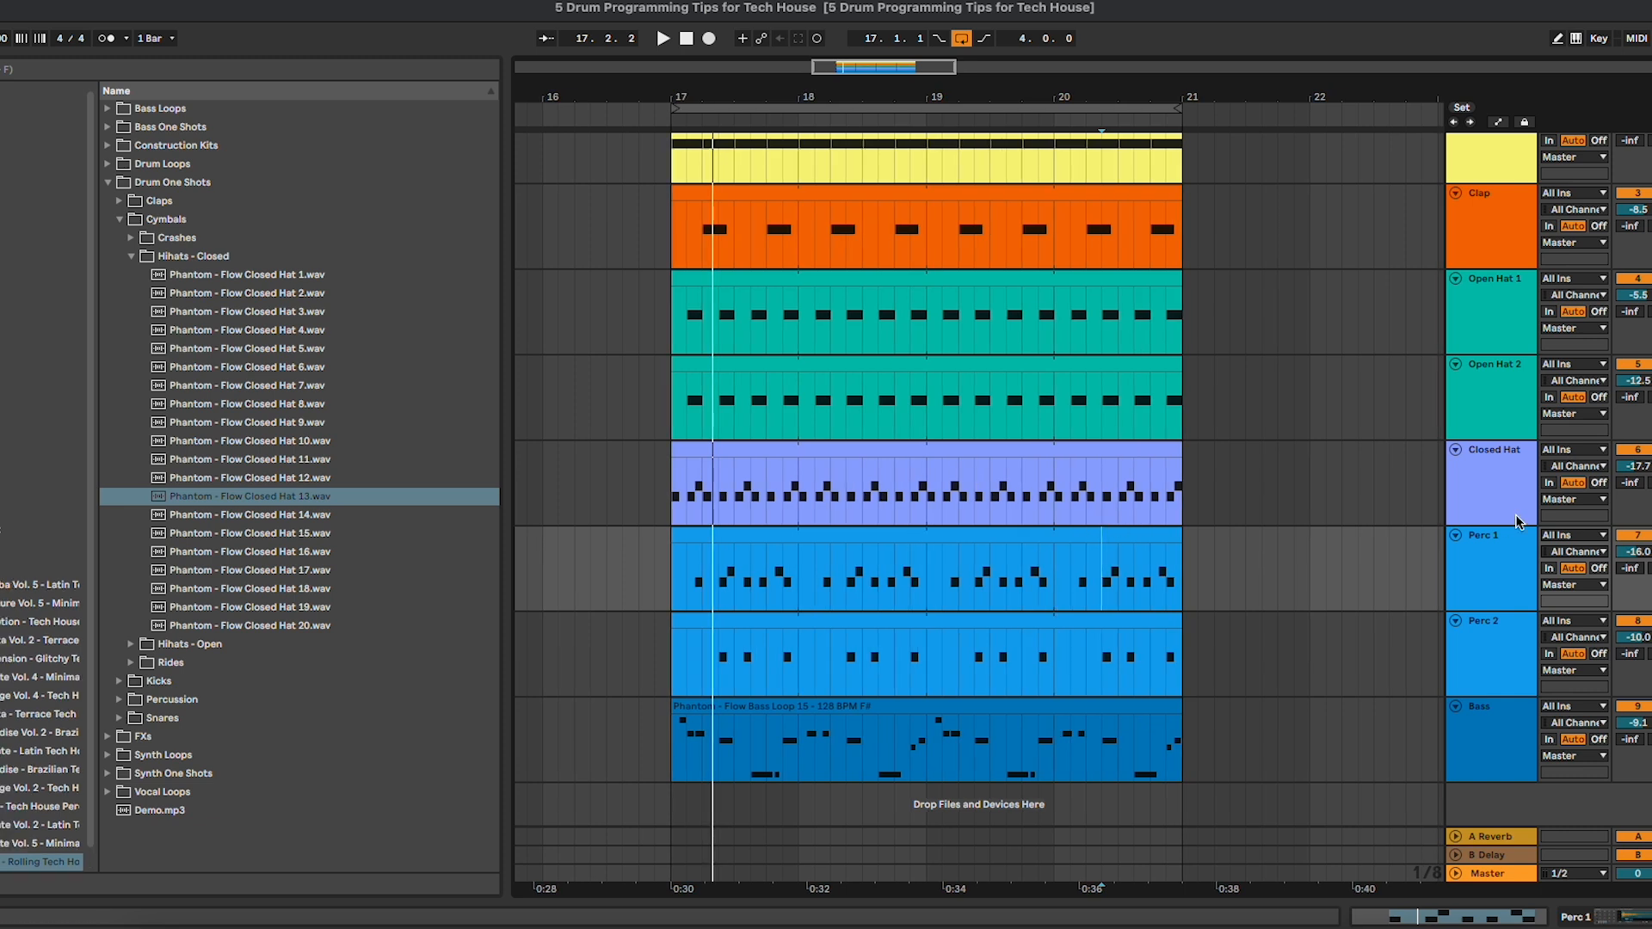
{"action": "double_click", "coordinate": [1465, 548]}
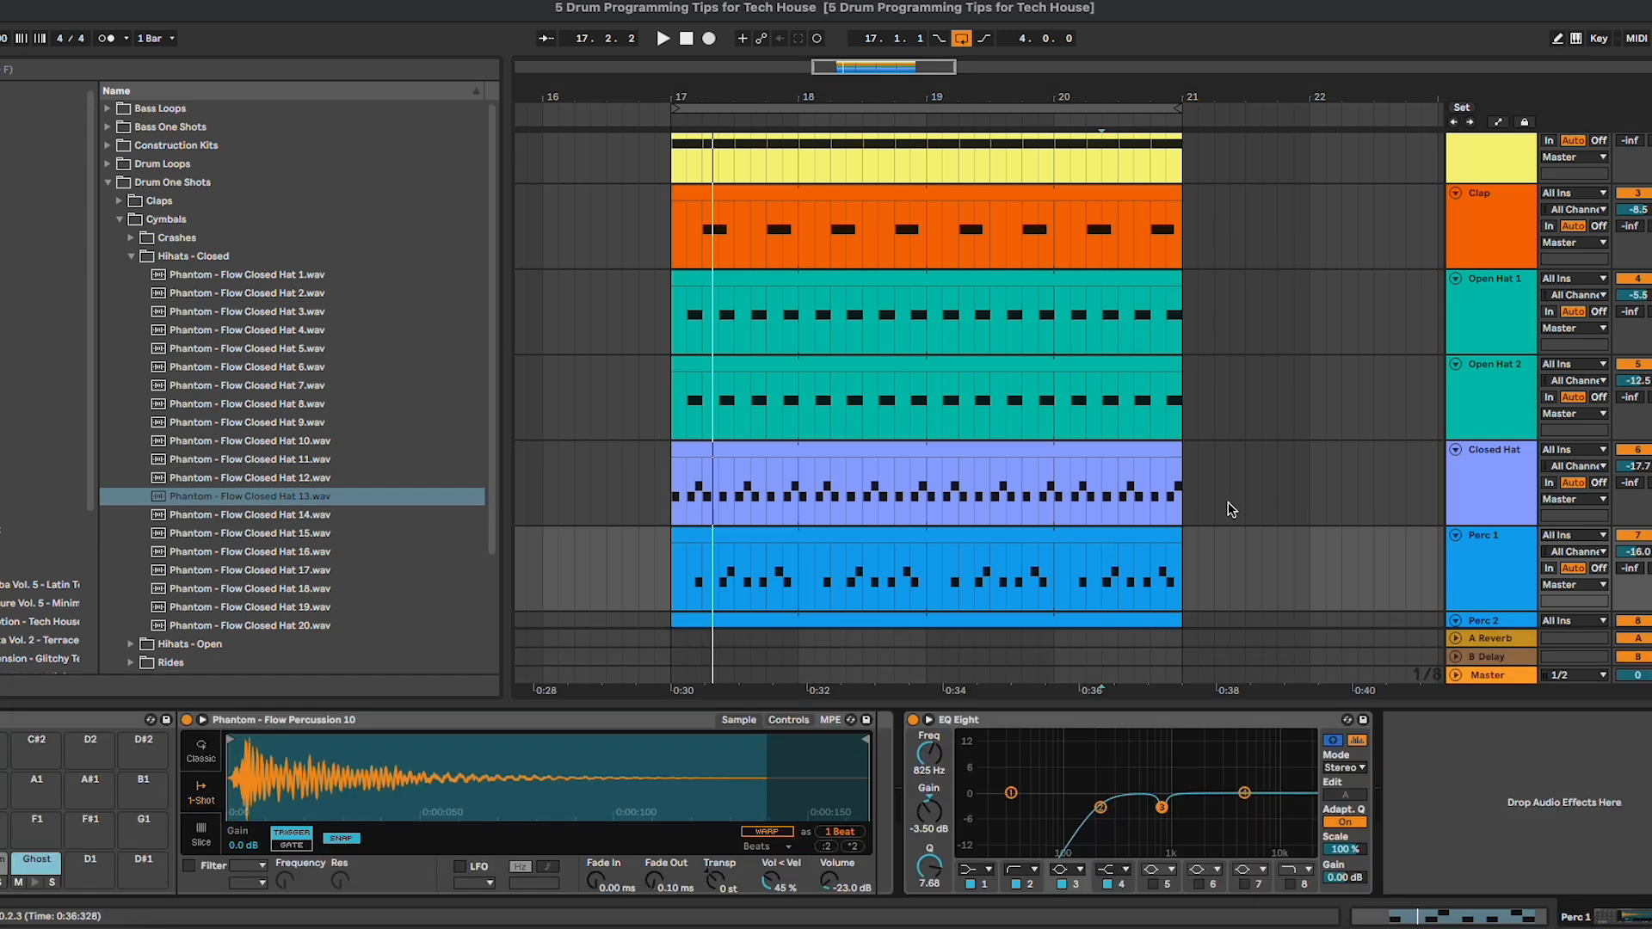
{"action": "scroll", "coordinate": [964, 425], "scroll_direction": "down", "scroll_amount": 4}
{"action": "left_click", "coordinate": [966, 435]}
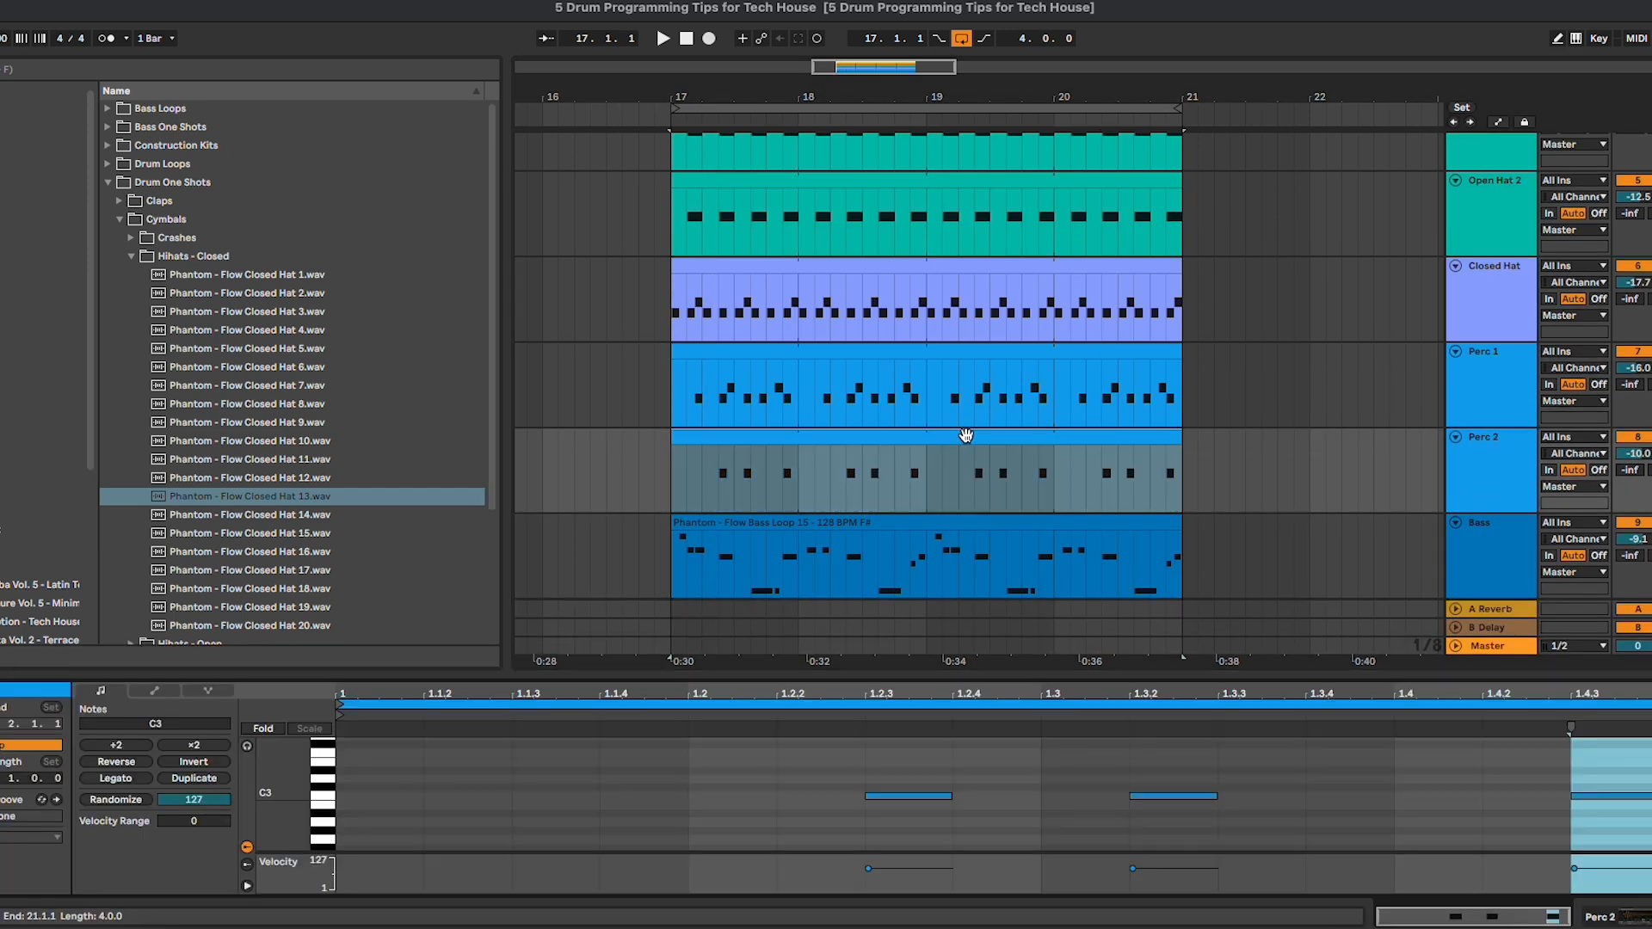
{"action": "left_click", "coordinate": [1377, 479]}
{"action": "left_click", "coordinate": [830, 439]}
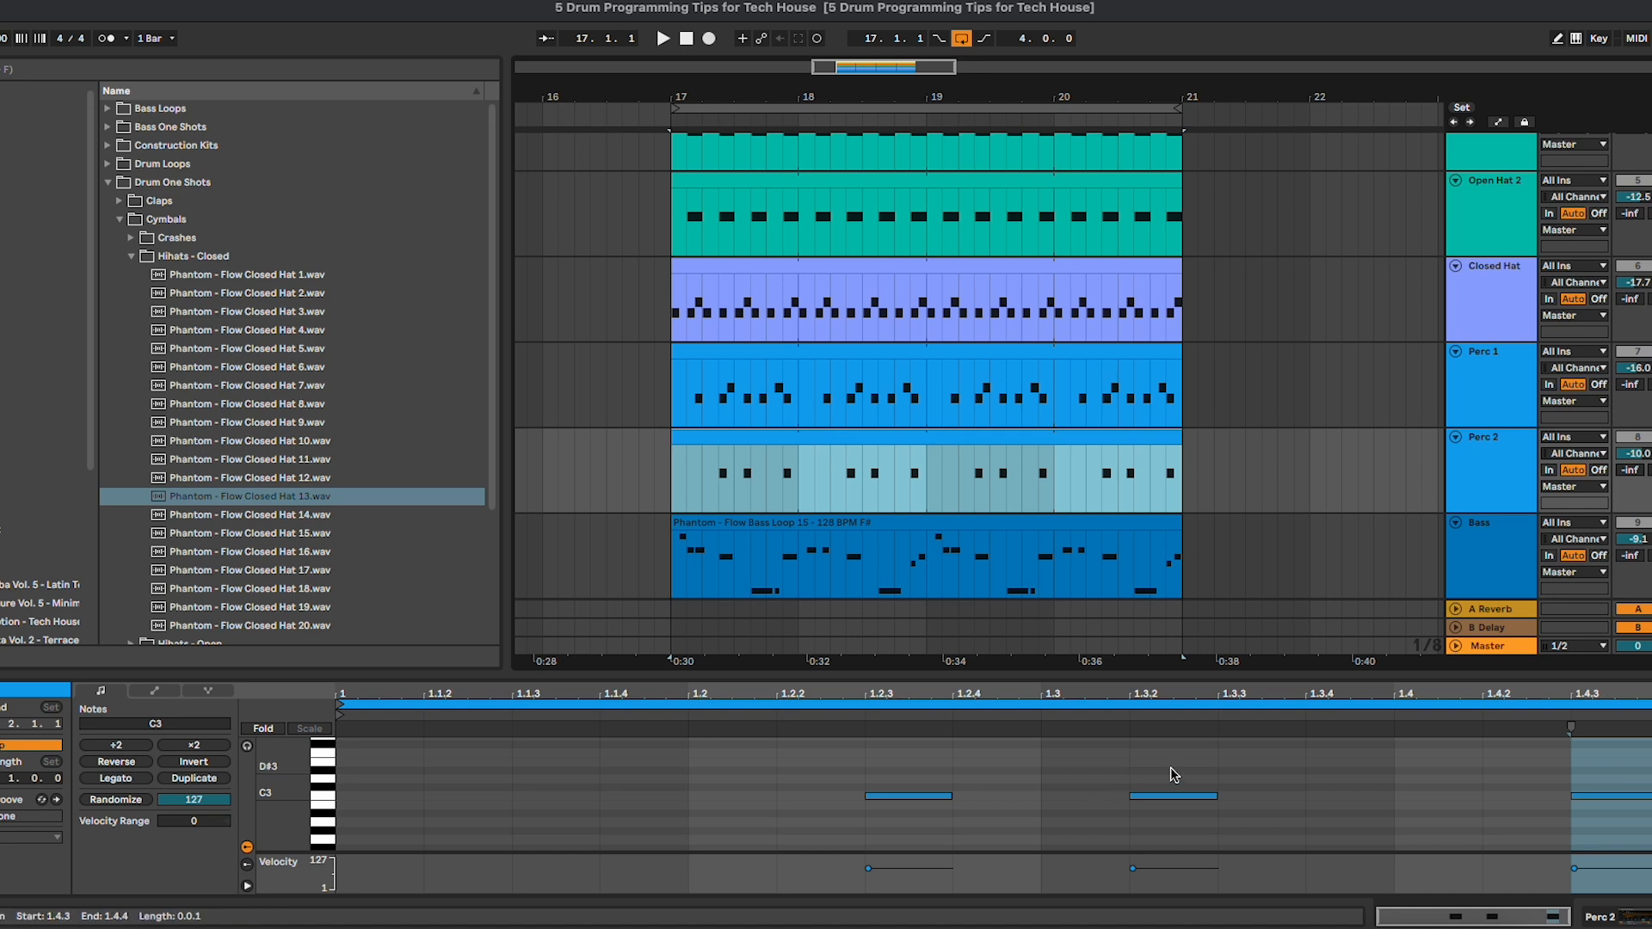
Step: Shift the start of Perc 2's C3 note at 1.3.2 slightly later, off the grid
{"action": "left_click", "coordinate": [1345, 800]}
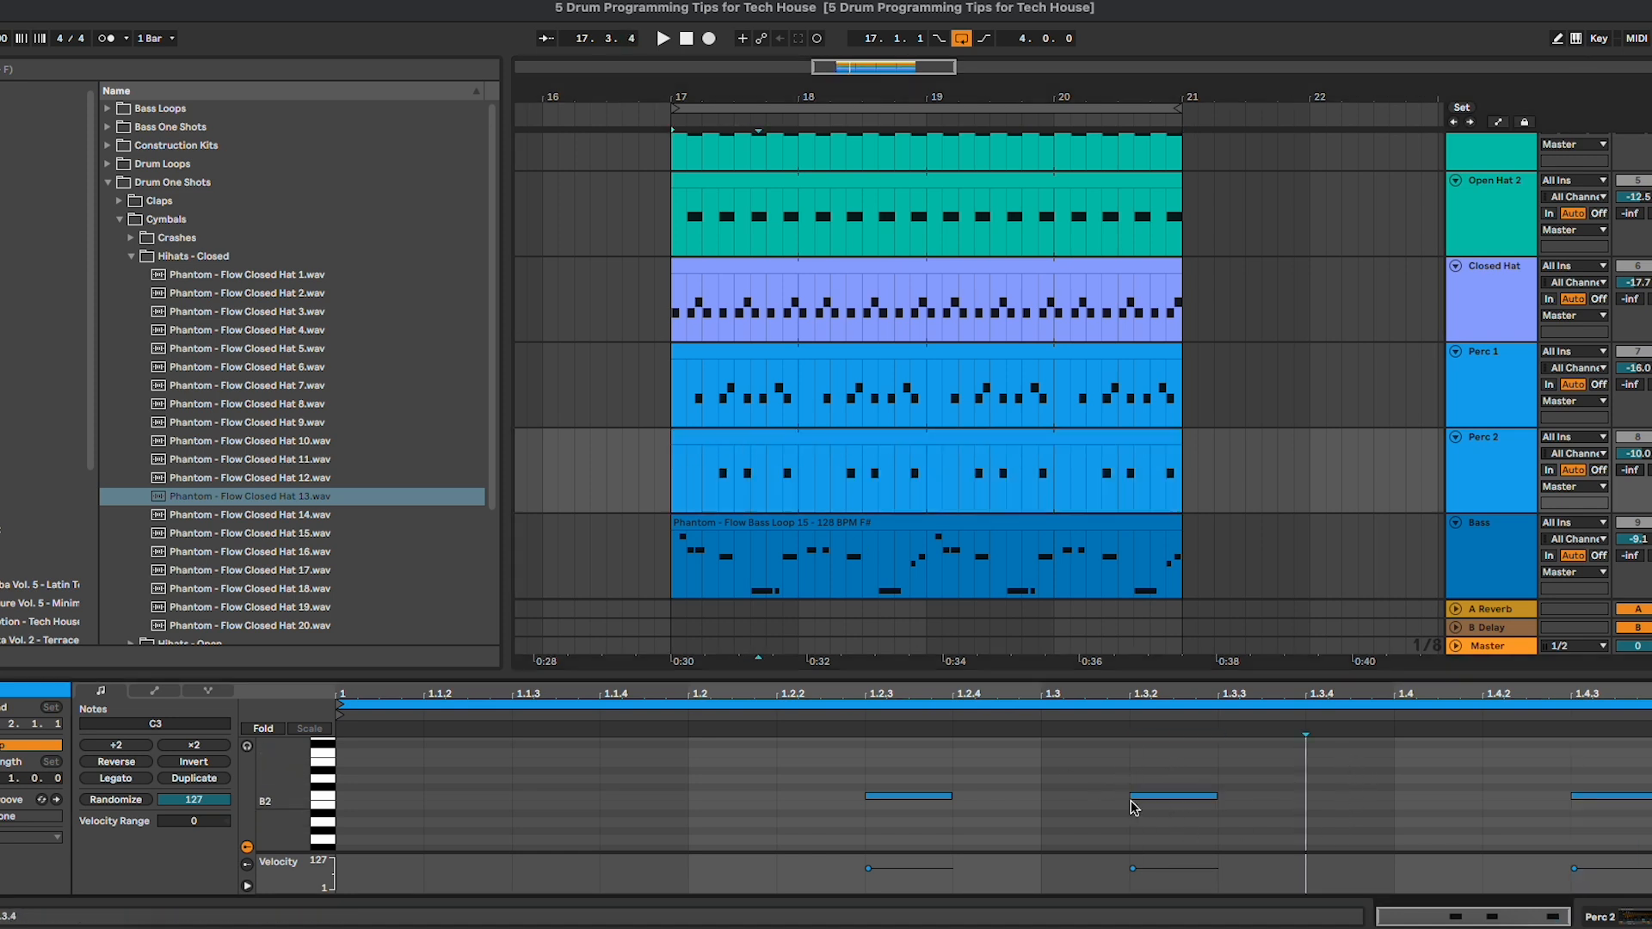
{"action": "left_click_drag", "start_coordinate": [1133, 798], "coordinate": [1143, 801]}
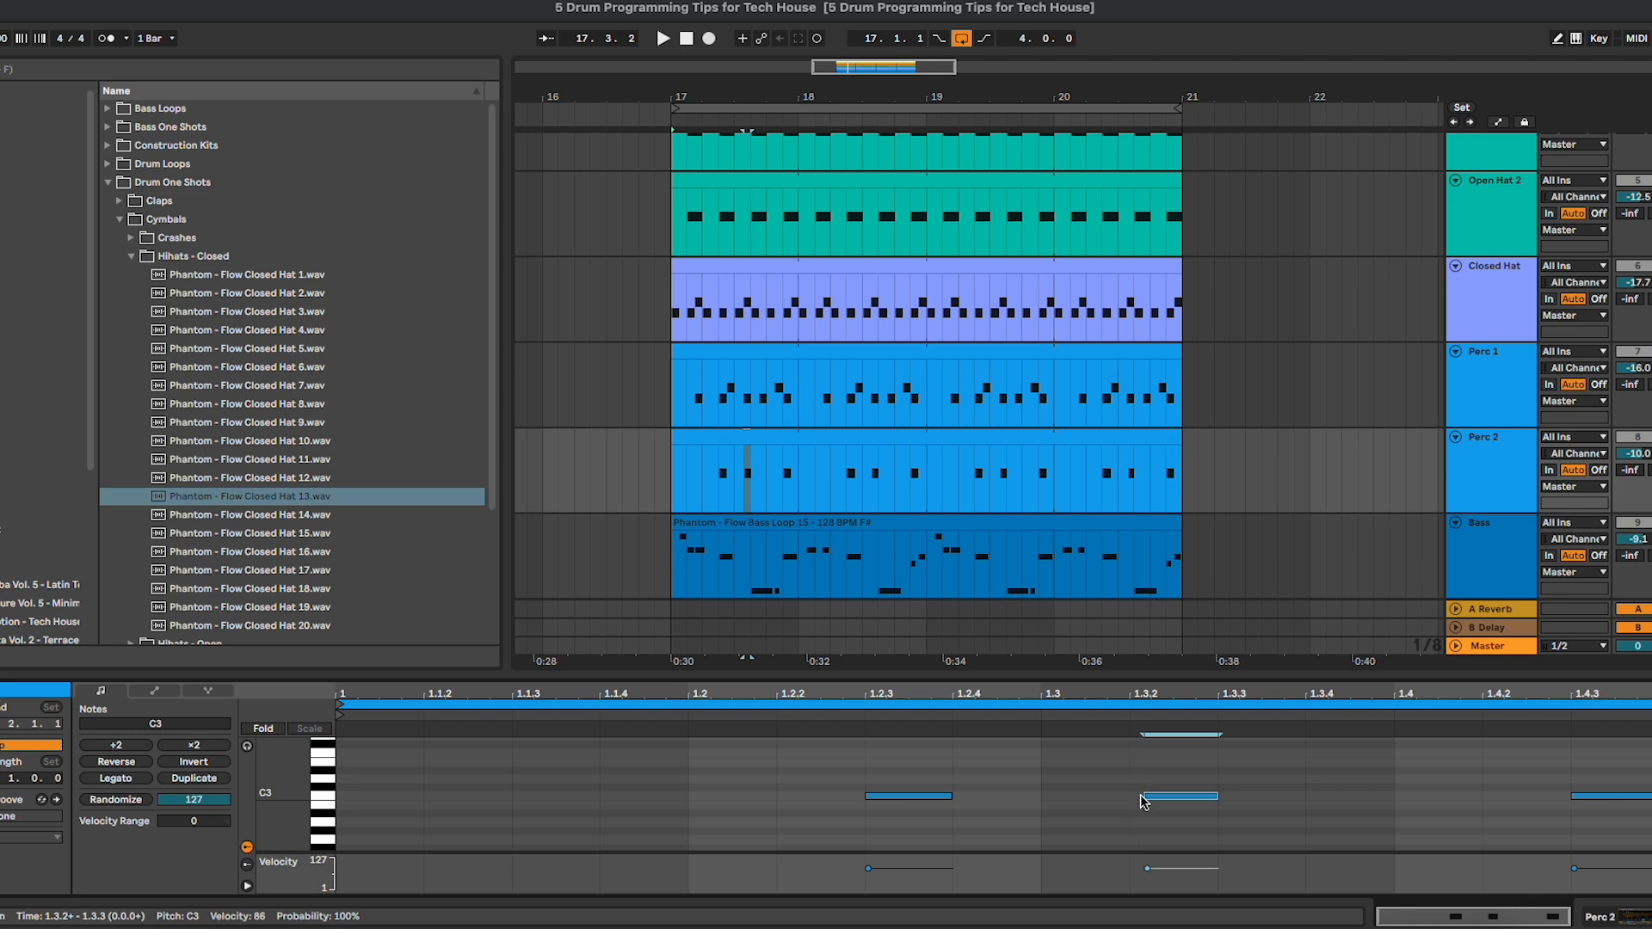
{"action": "left_click", "coordinate": [1132, 821]}
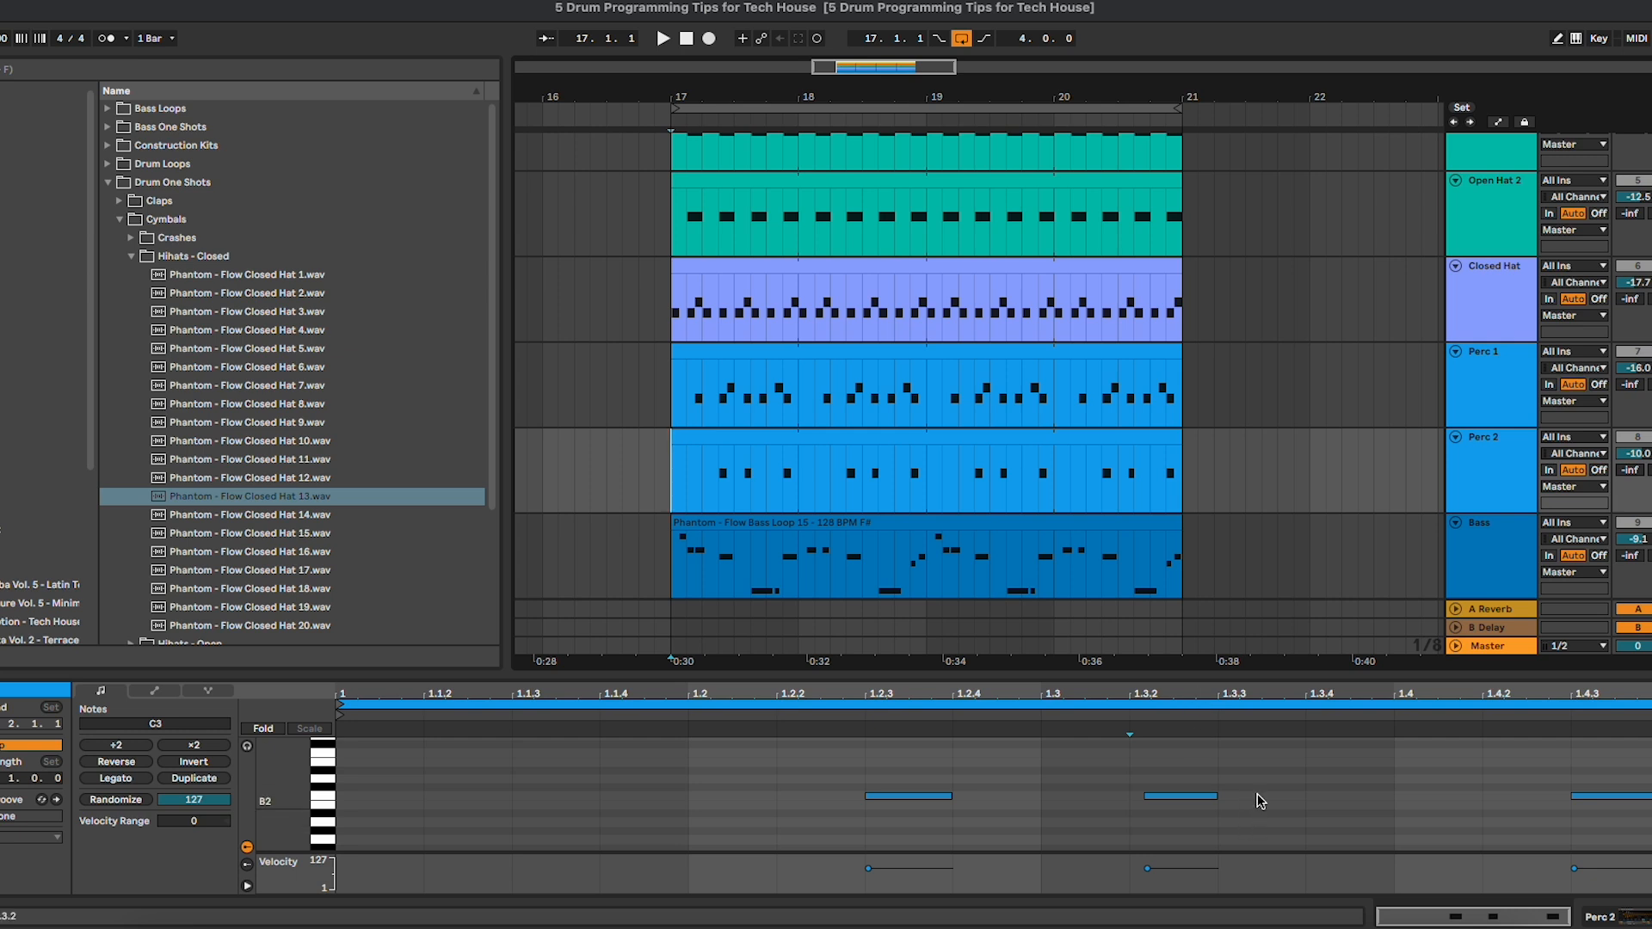
Step: Play the loop to hear Perc 2 with its off-grid note at 1.3.2
{"action": "key", "text": "space"}
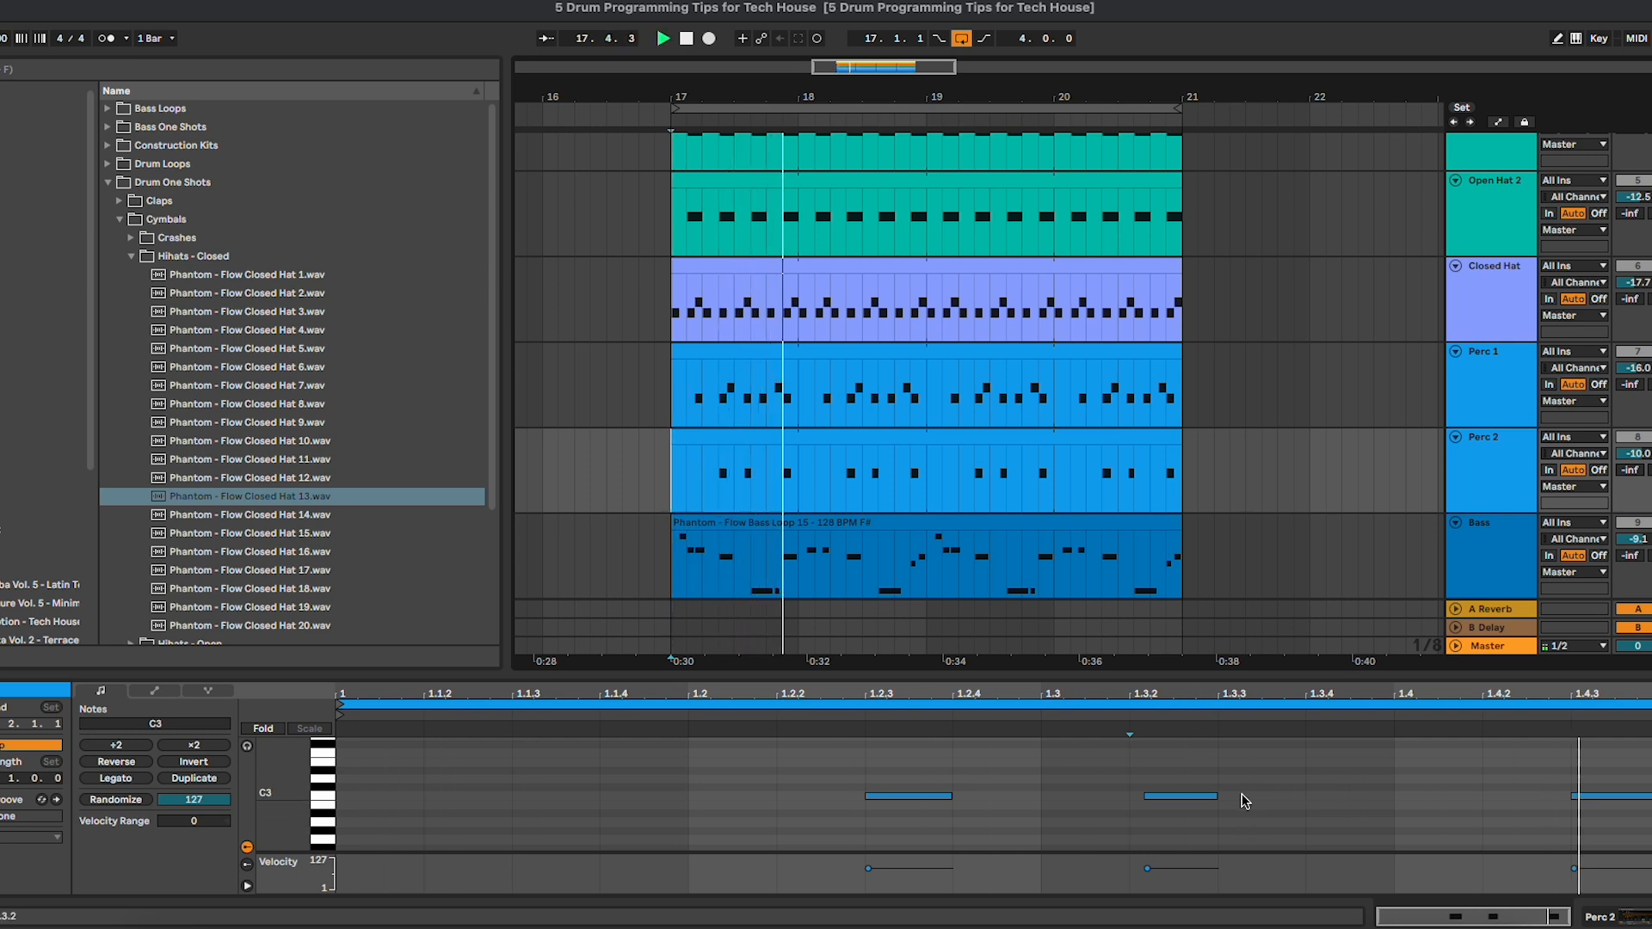
{"action": "key", "text": "space"}
{"action": "key", "text": "space"}
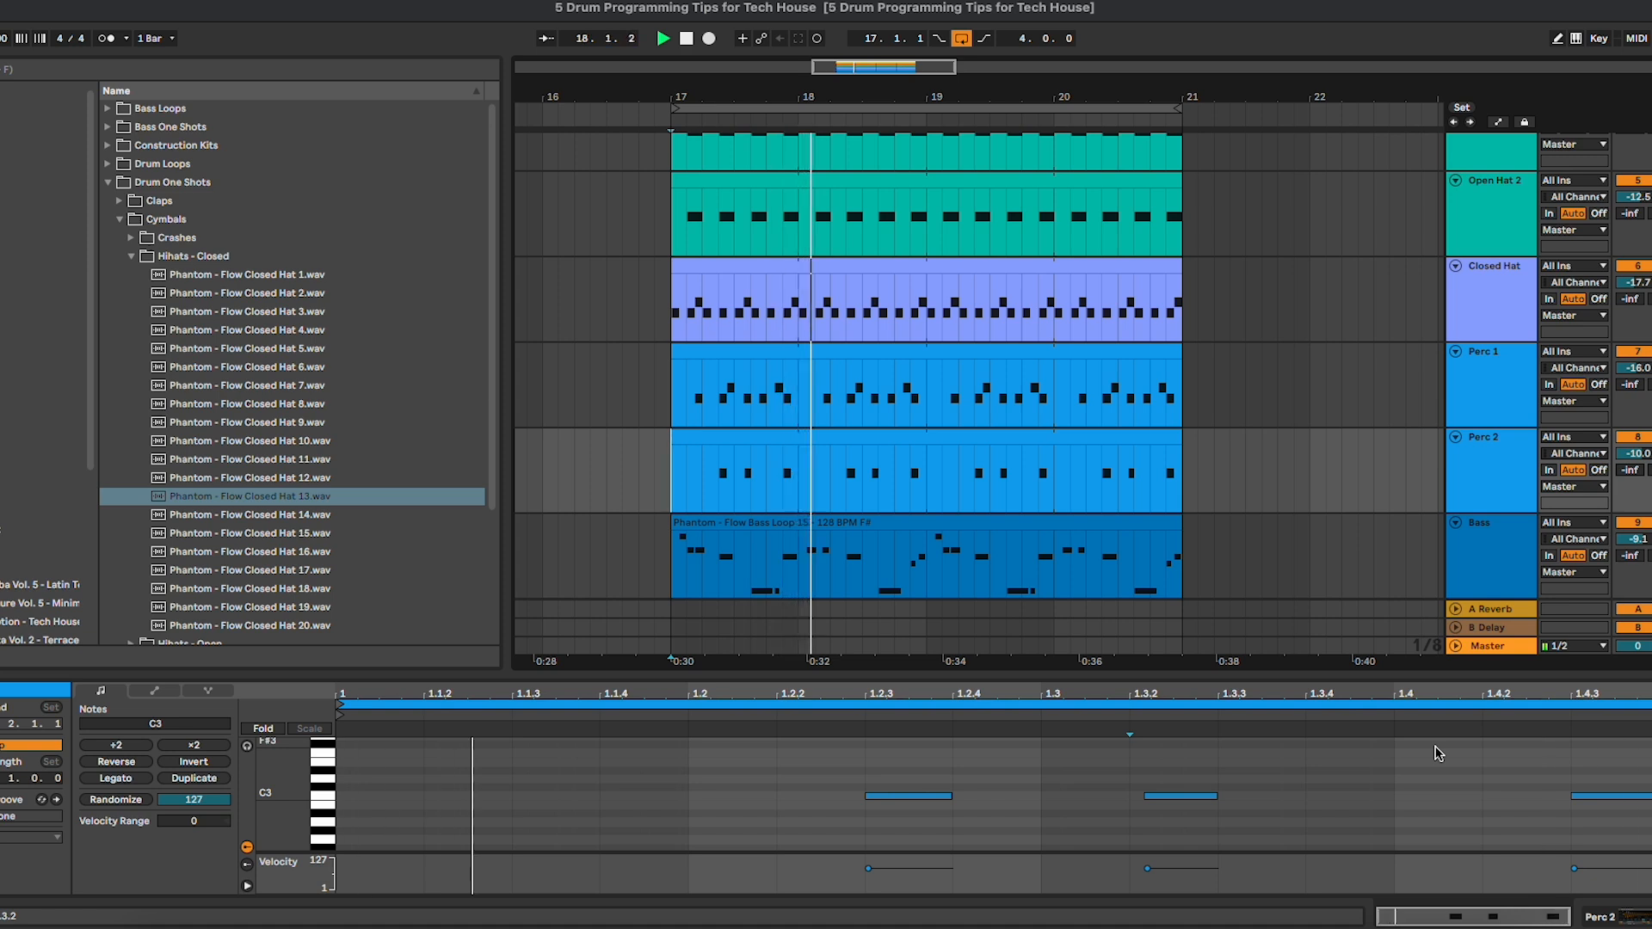
Step: In the Perc 1 clip, shift the starts of the notes at 1.3.2 and 1.3.4 and the ghost notes slightly later, off the grid
{"action": "left_click", "coordinate": [920, 354]}
{"action": "key", "text": "space"}
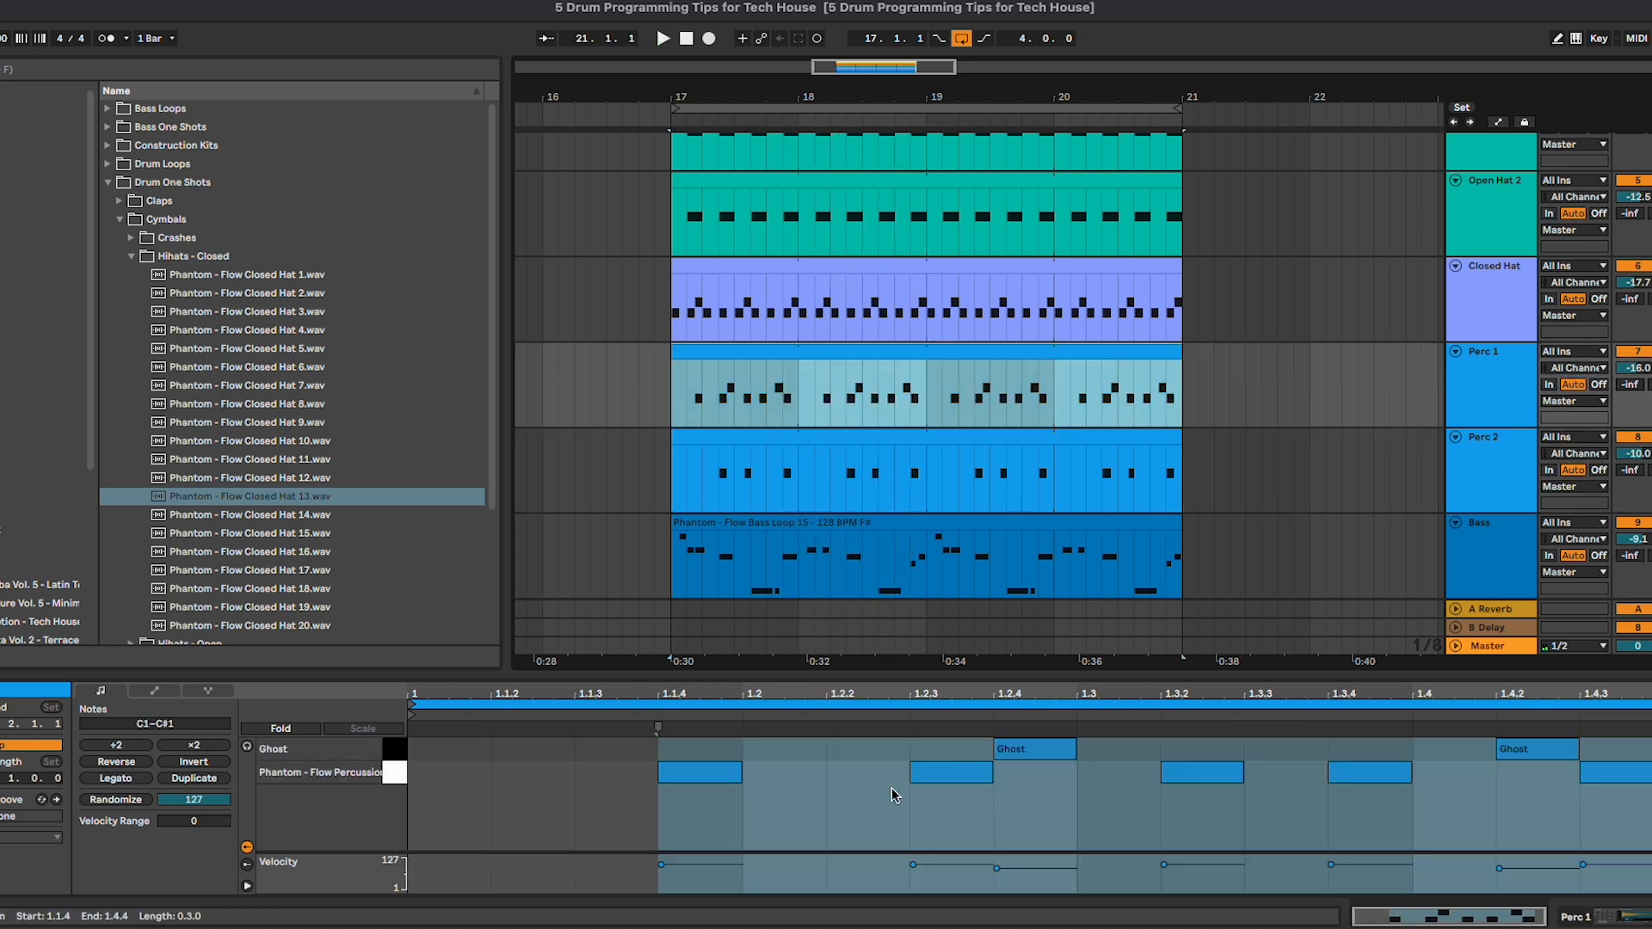
{"action": "left_click", "coordinate": [904, 782]}
{"action": "left_click_drag", "start_coordinate": [1167, 778], "coordinate": [1171, 787]}
{"action": "left_click_drag", "start_coordinate": [1162, 772], "coordinate": [1178, 770]}
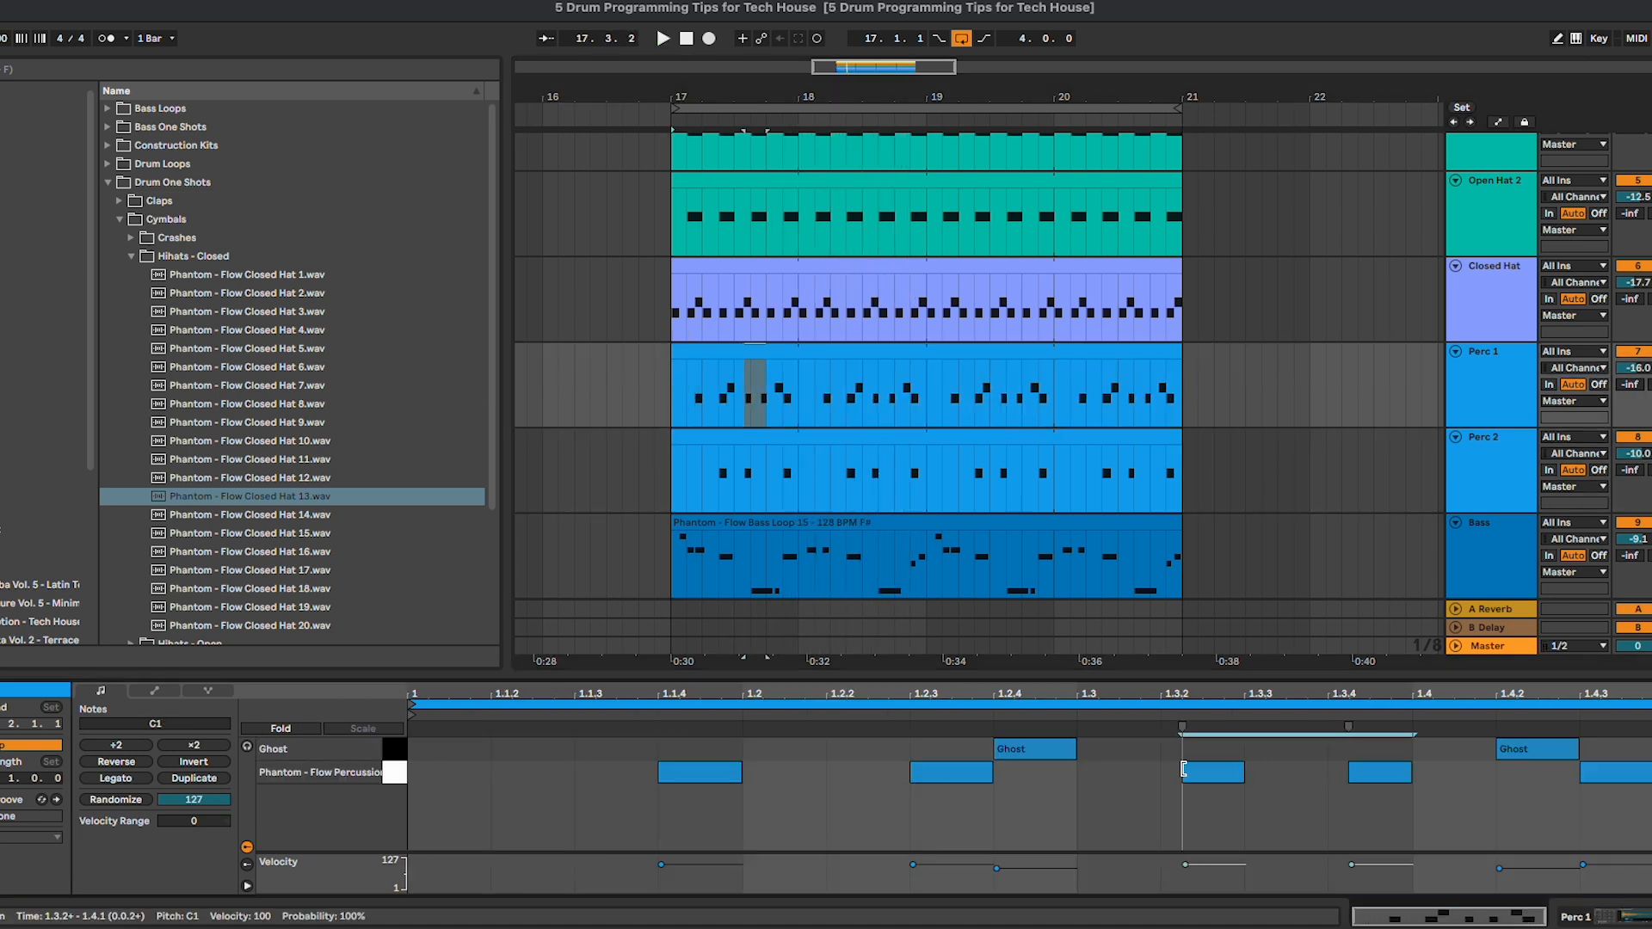
{"action": "left_click_drag", "start_coordinate": [963, 742], "coordinate": [1514, 755]}
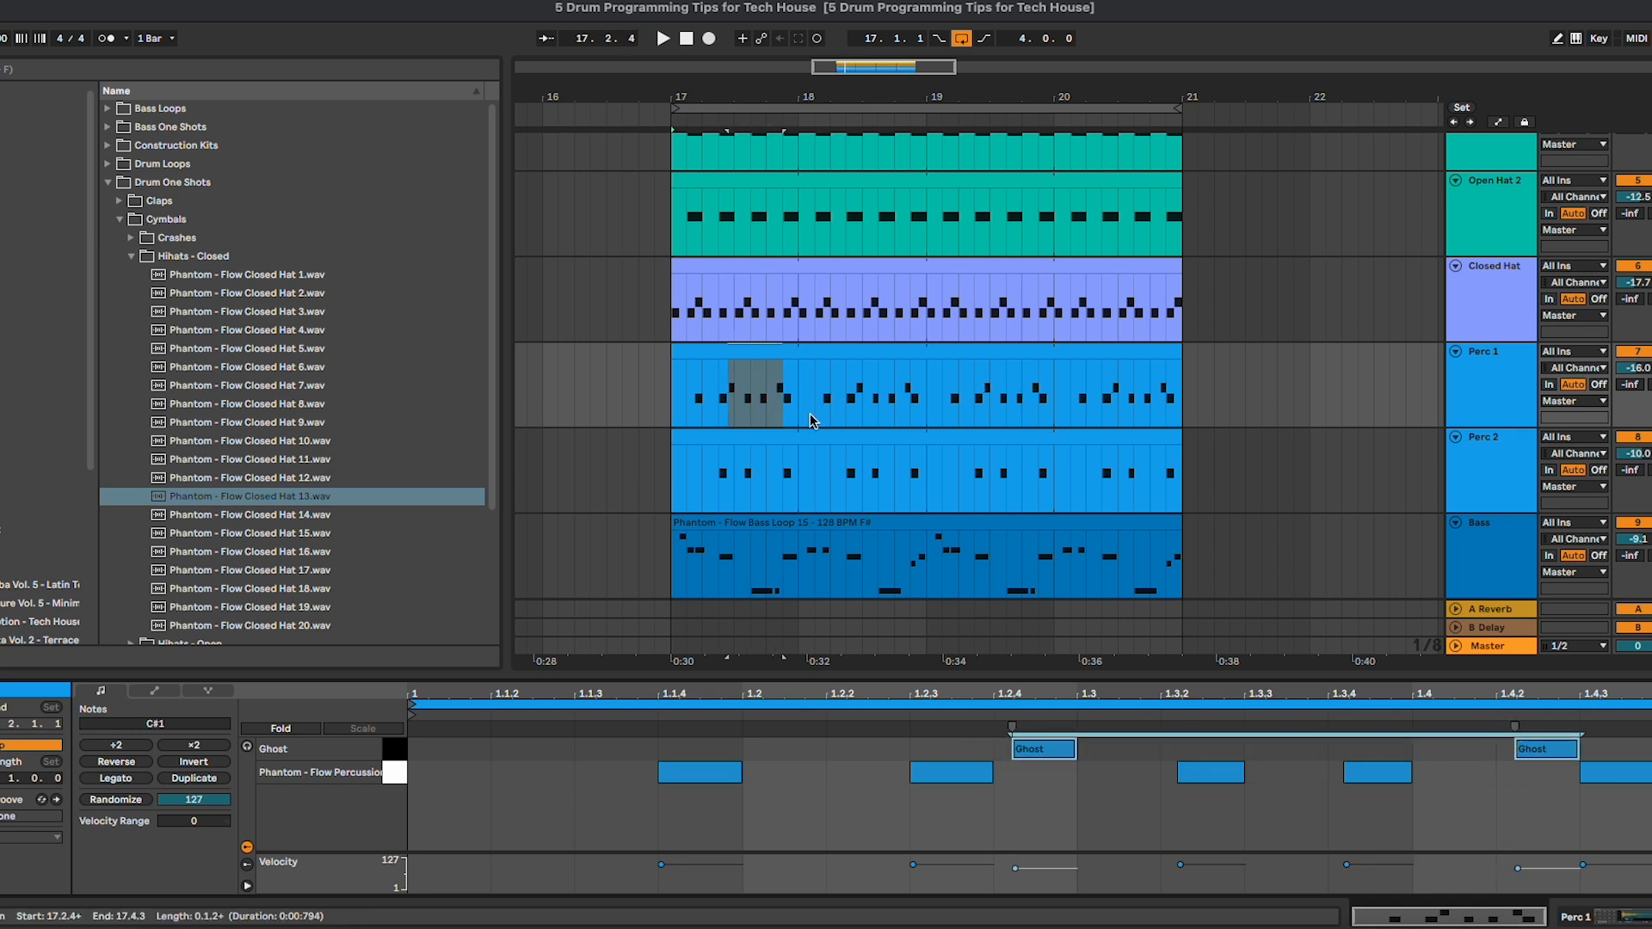
Step: With the loop playing, shift the starts of all ghost notes in the Closed Hat clip slightly later, off the grid
{"action": "left_click", "coordinate": [809, 440]}
{"action": "key", "text": "space"}
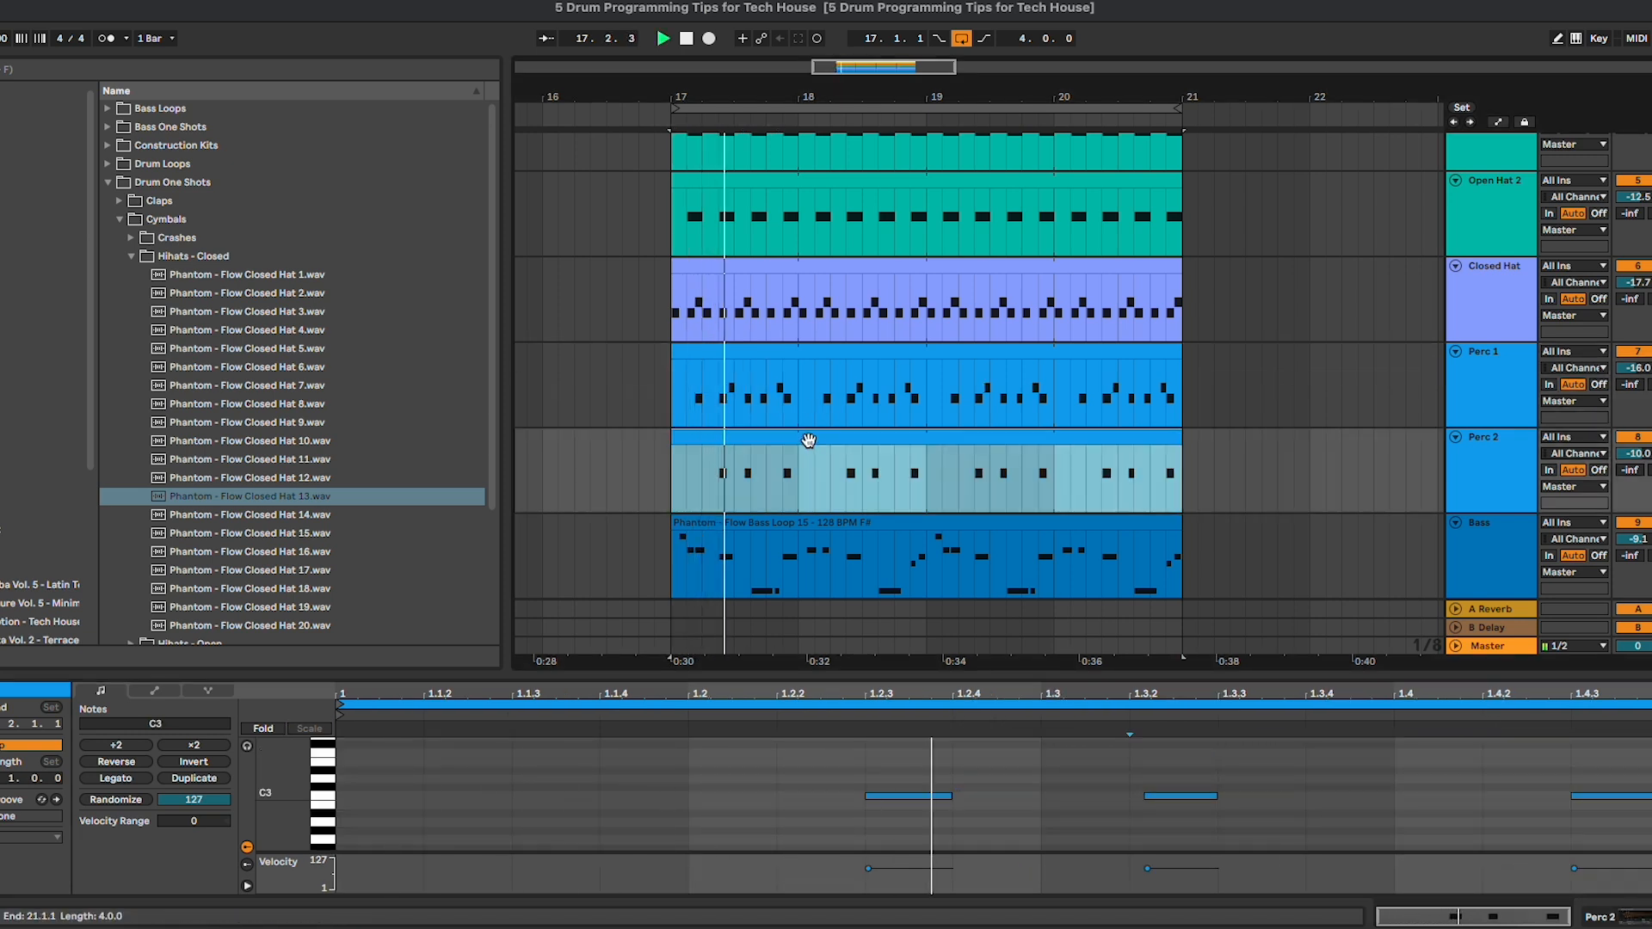
{"action": "left_click", "coordinate": [949, 273]}
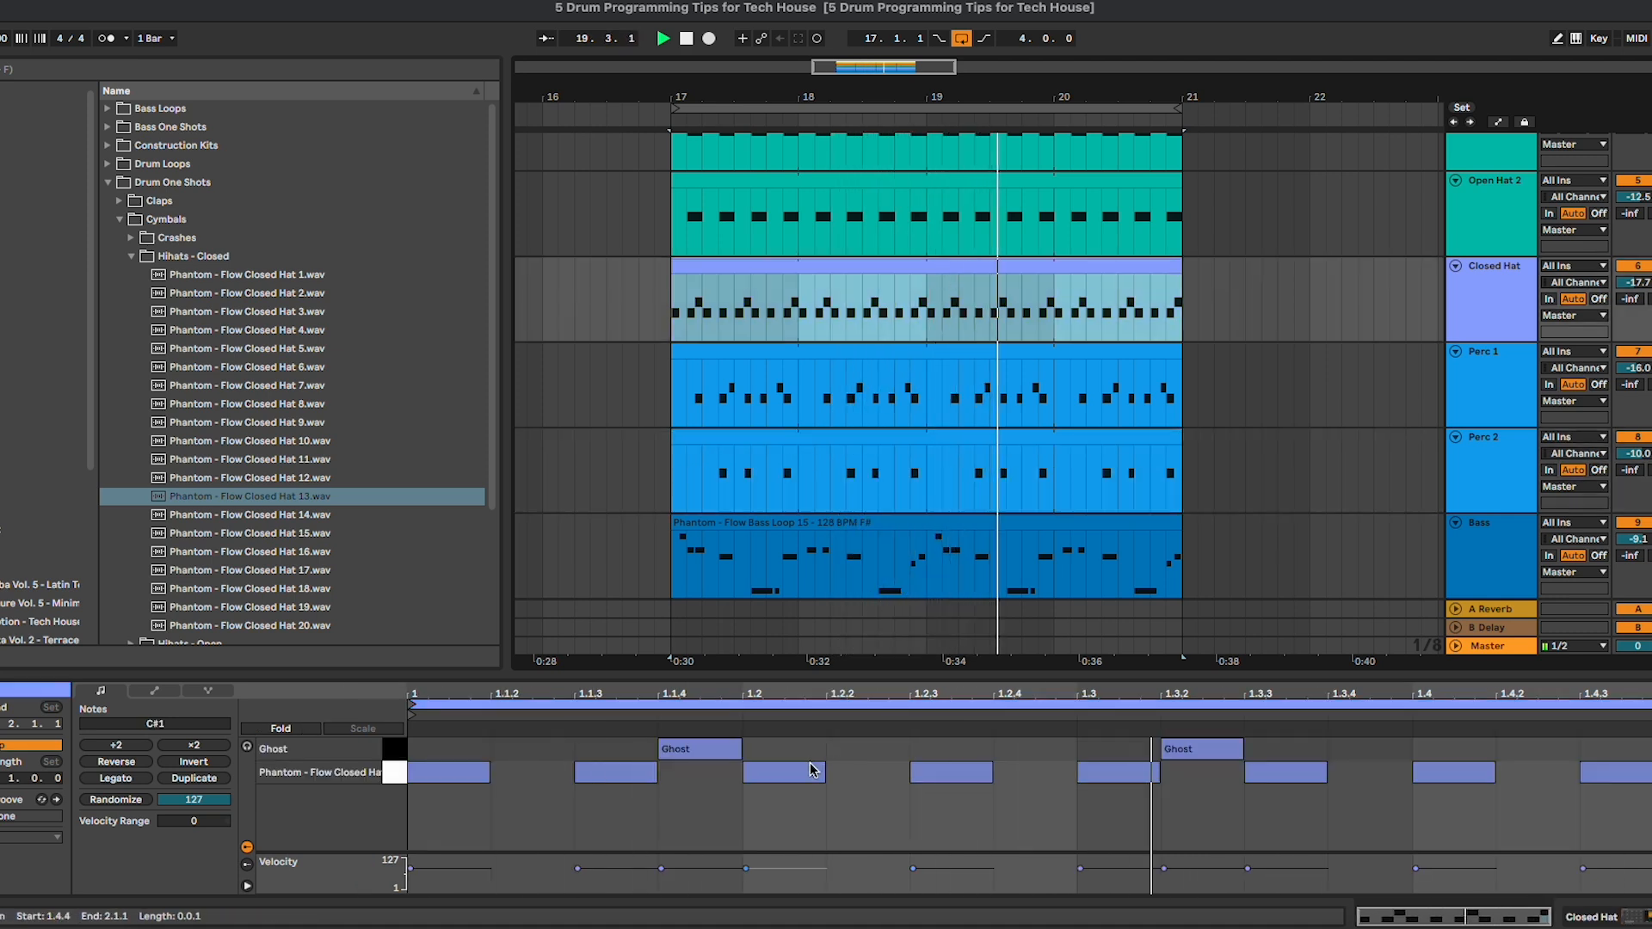
{"action": "left_click", "coordinate": [403, 747]}
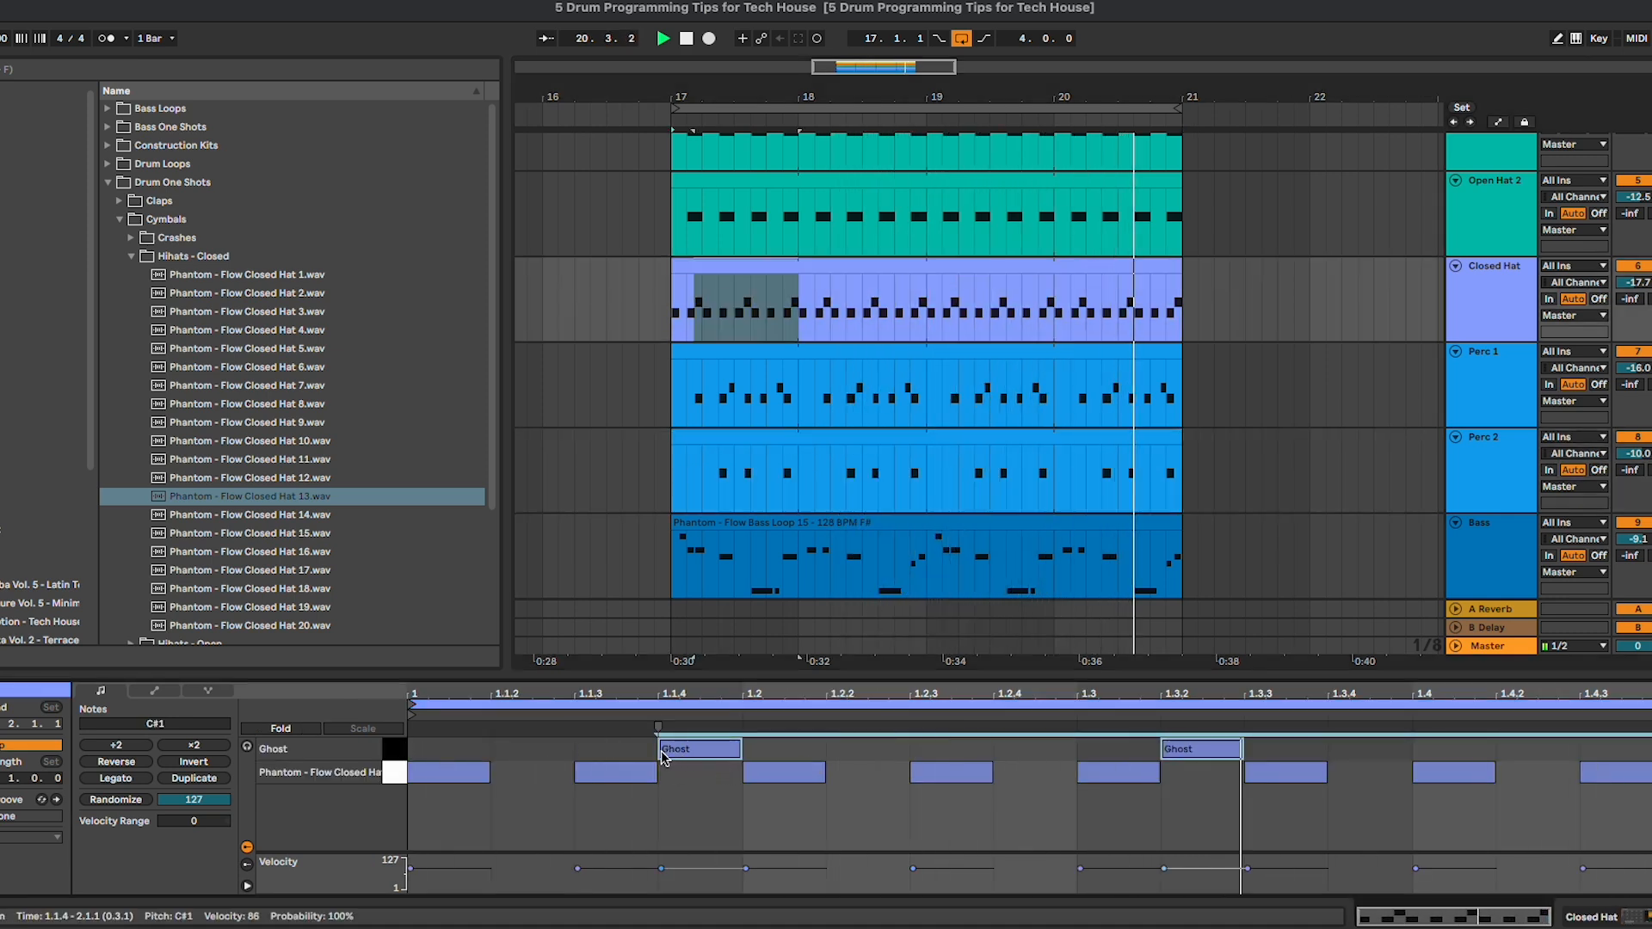
{"action": "left_click_drag", "start_coordinate": [659, 749], "coordinate": [675, 751]}
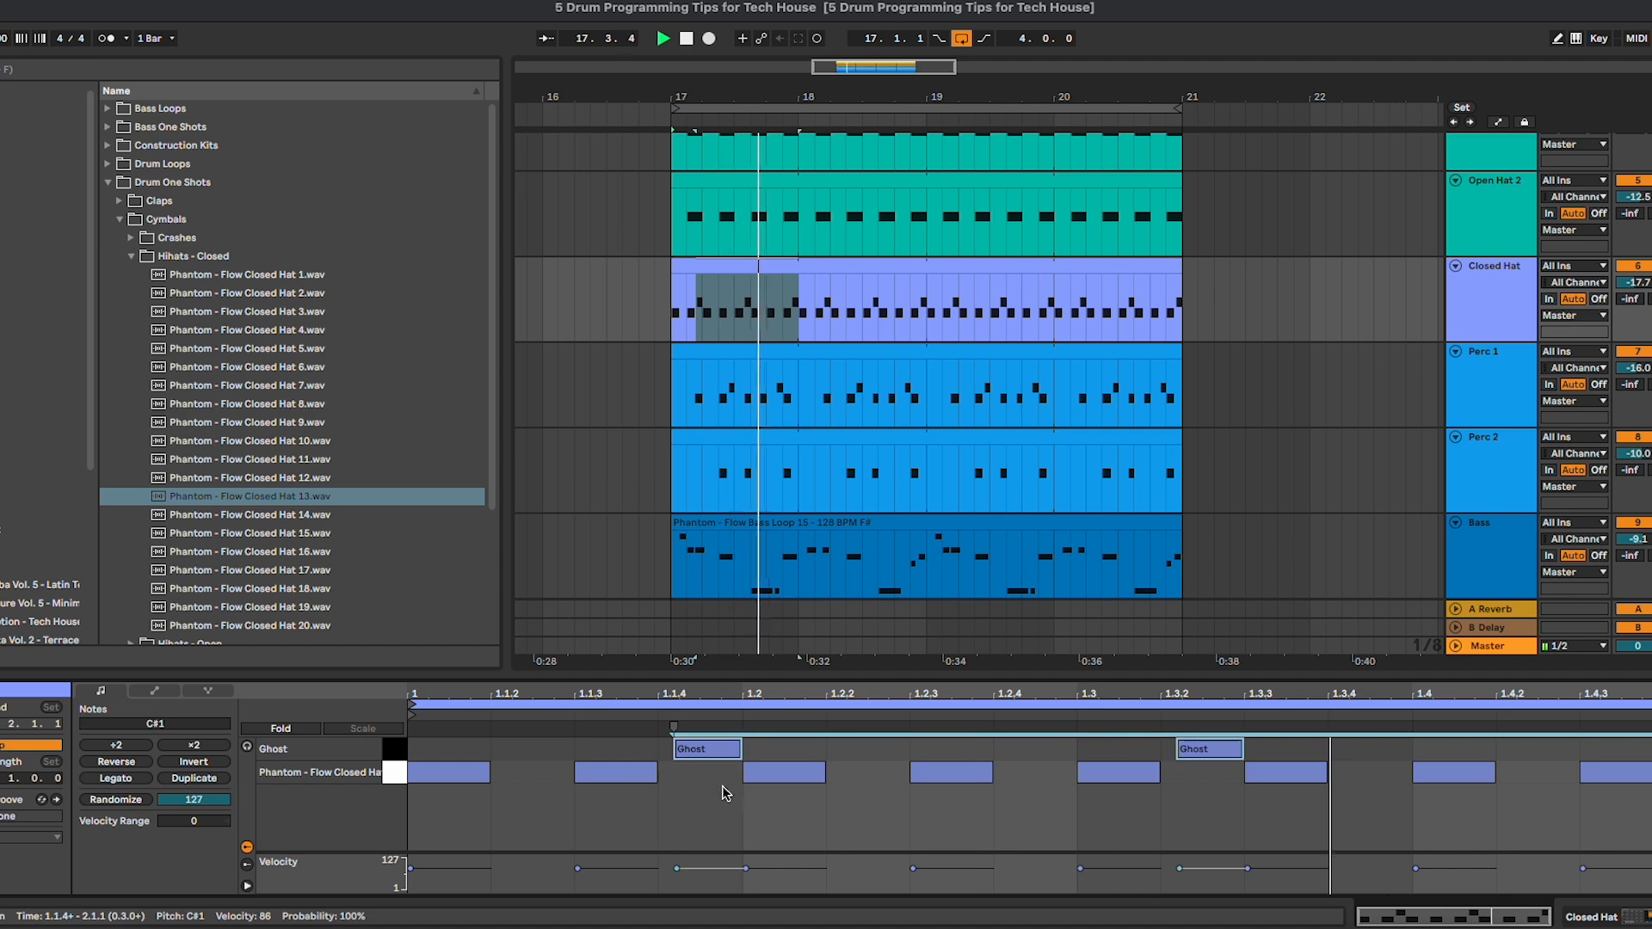
{"action": "left_click", "coordinate": [1526, 406]}
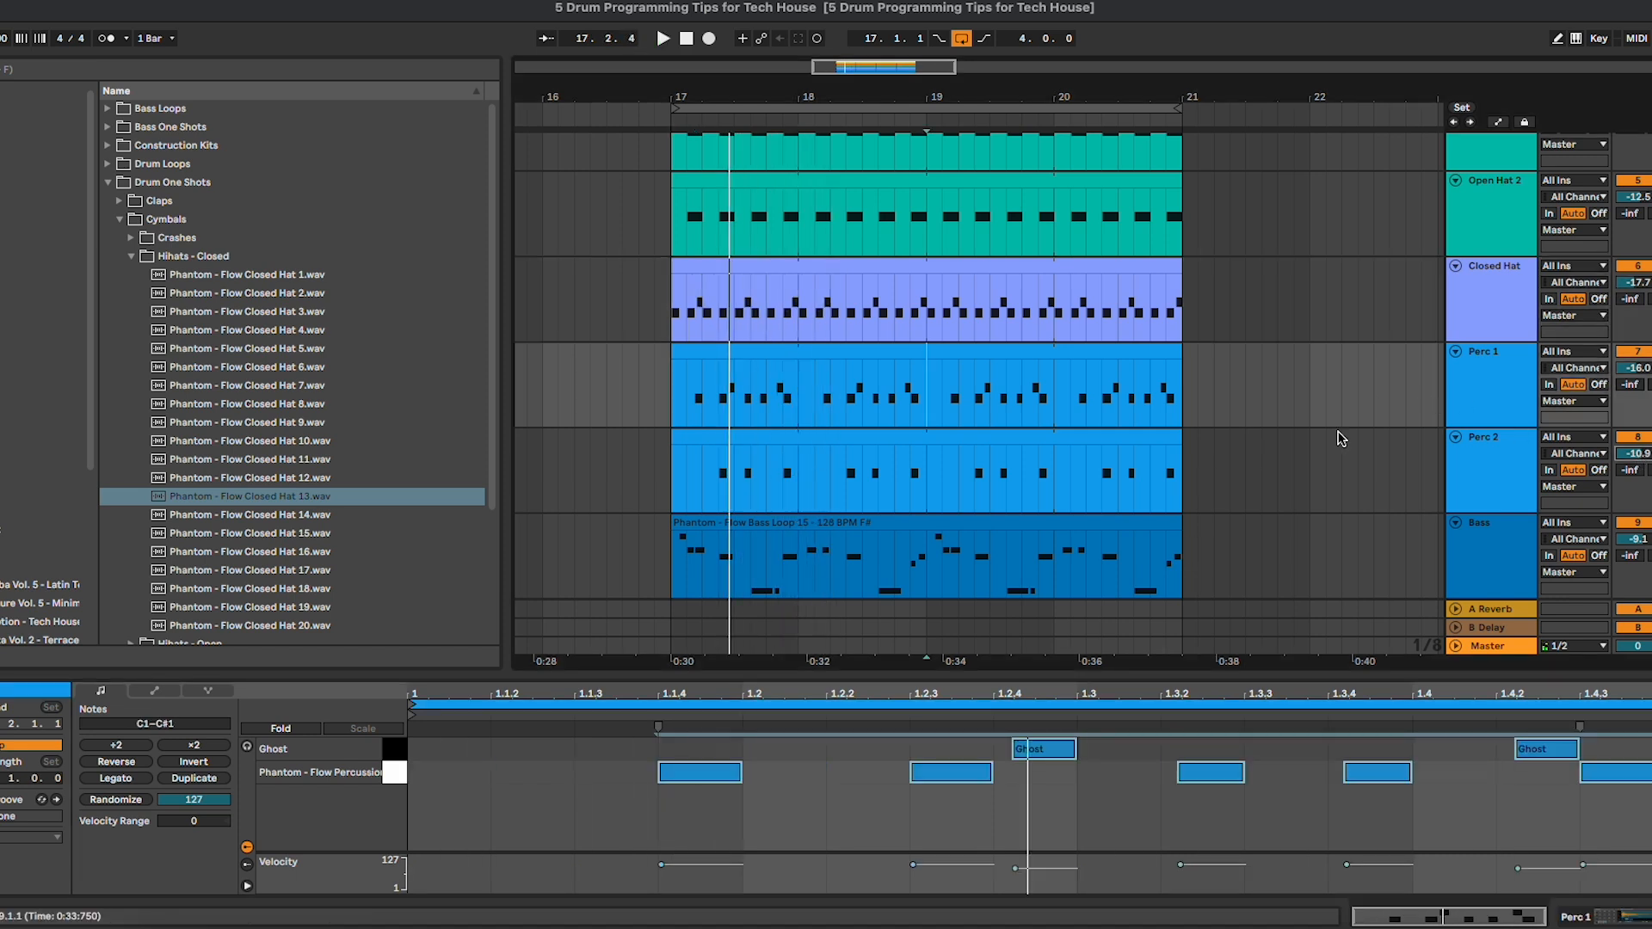
{"action": "left_click", "coordinate": [1496, 465]}
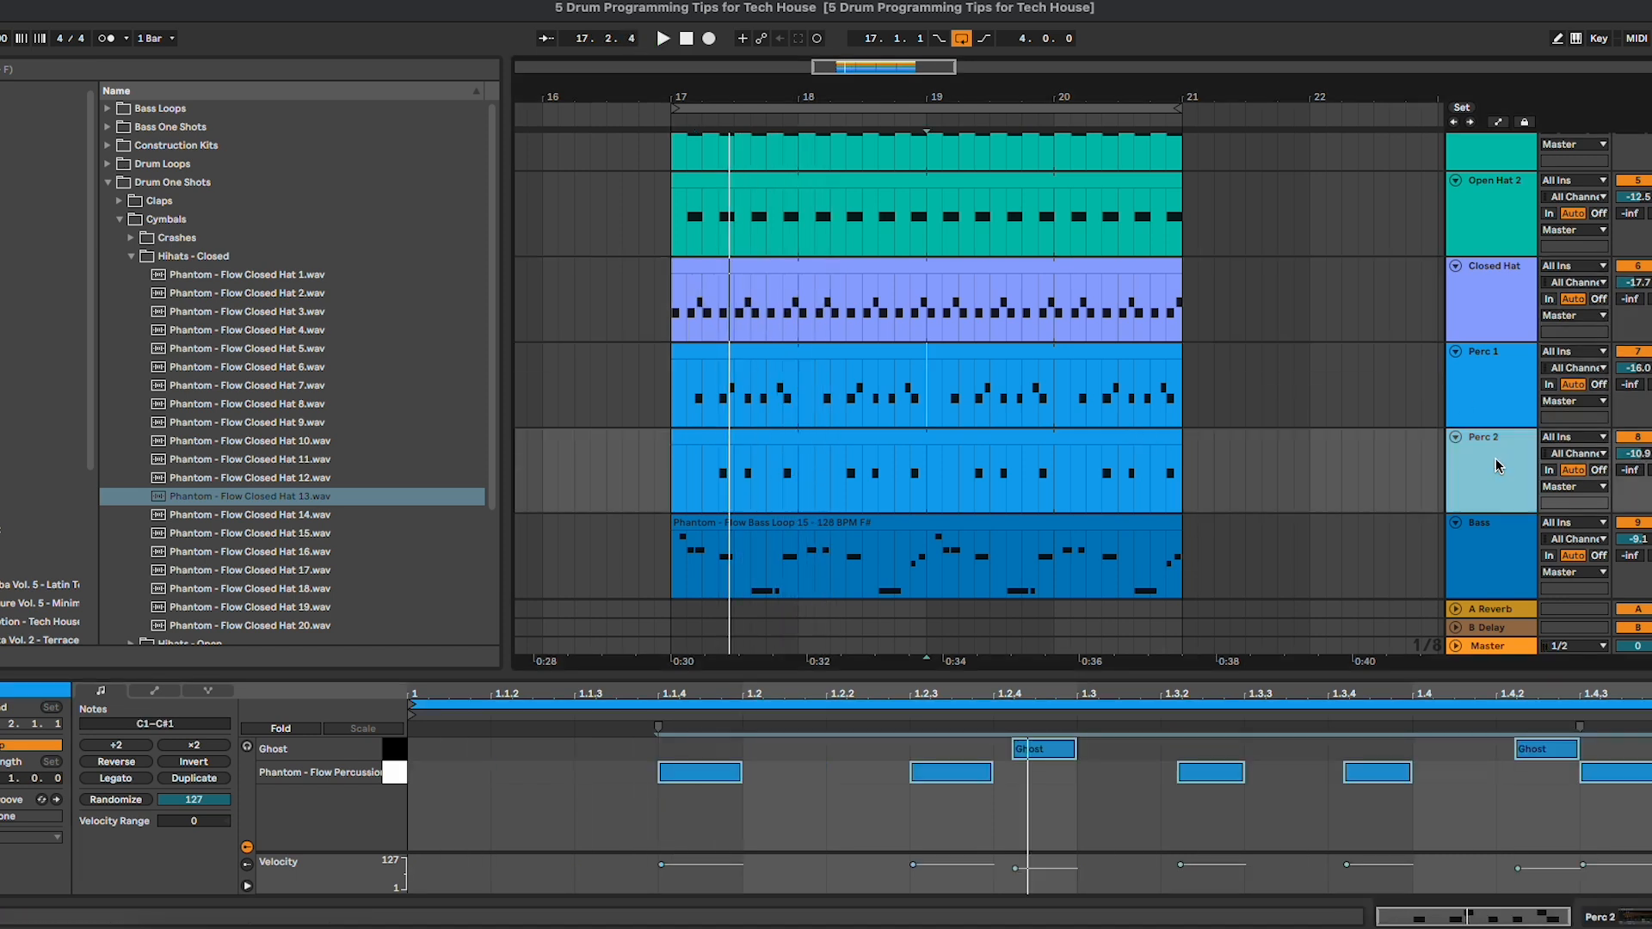
{"action": "double_click", "coordinate": [1496, 458]}
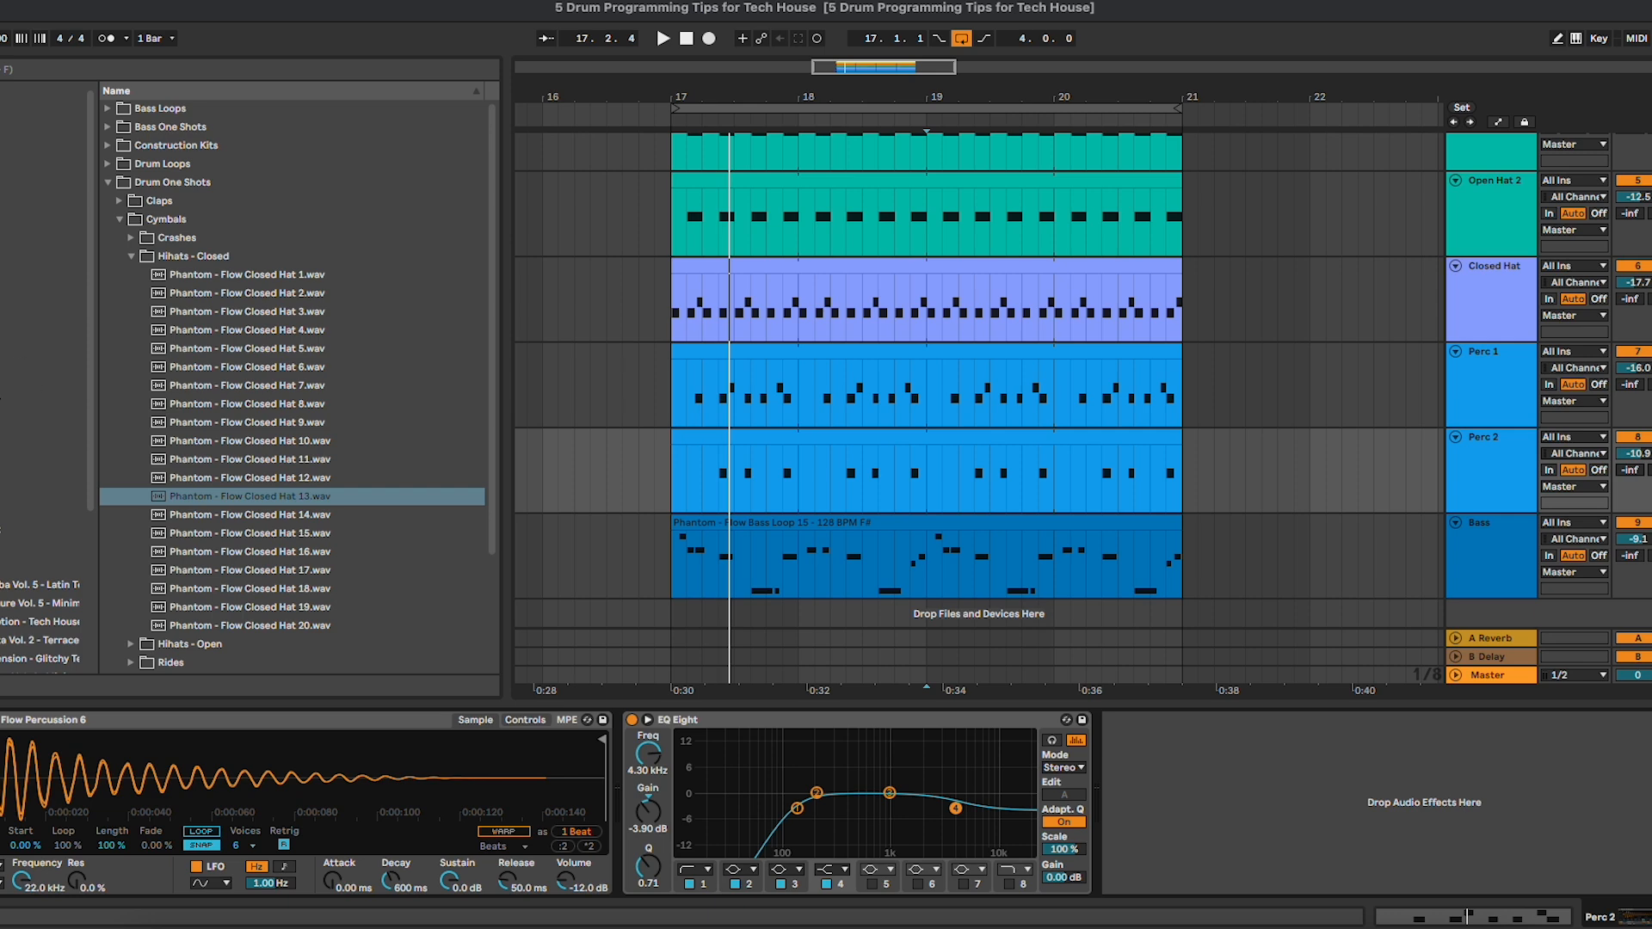
Step: Search the grooves for 16th and add Swing MPC 3000 16ths 61 to the Groove Pool
{"action": "left_click", "coordinate": [72, 420]}
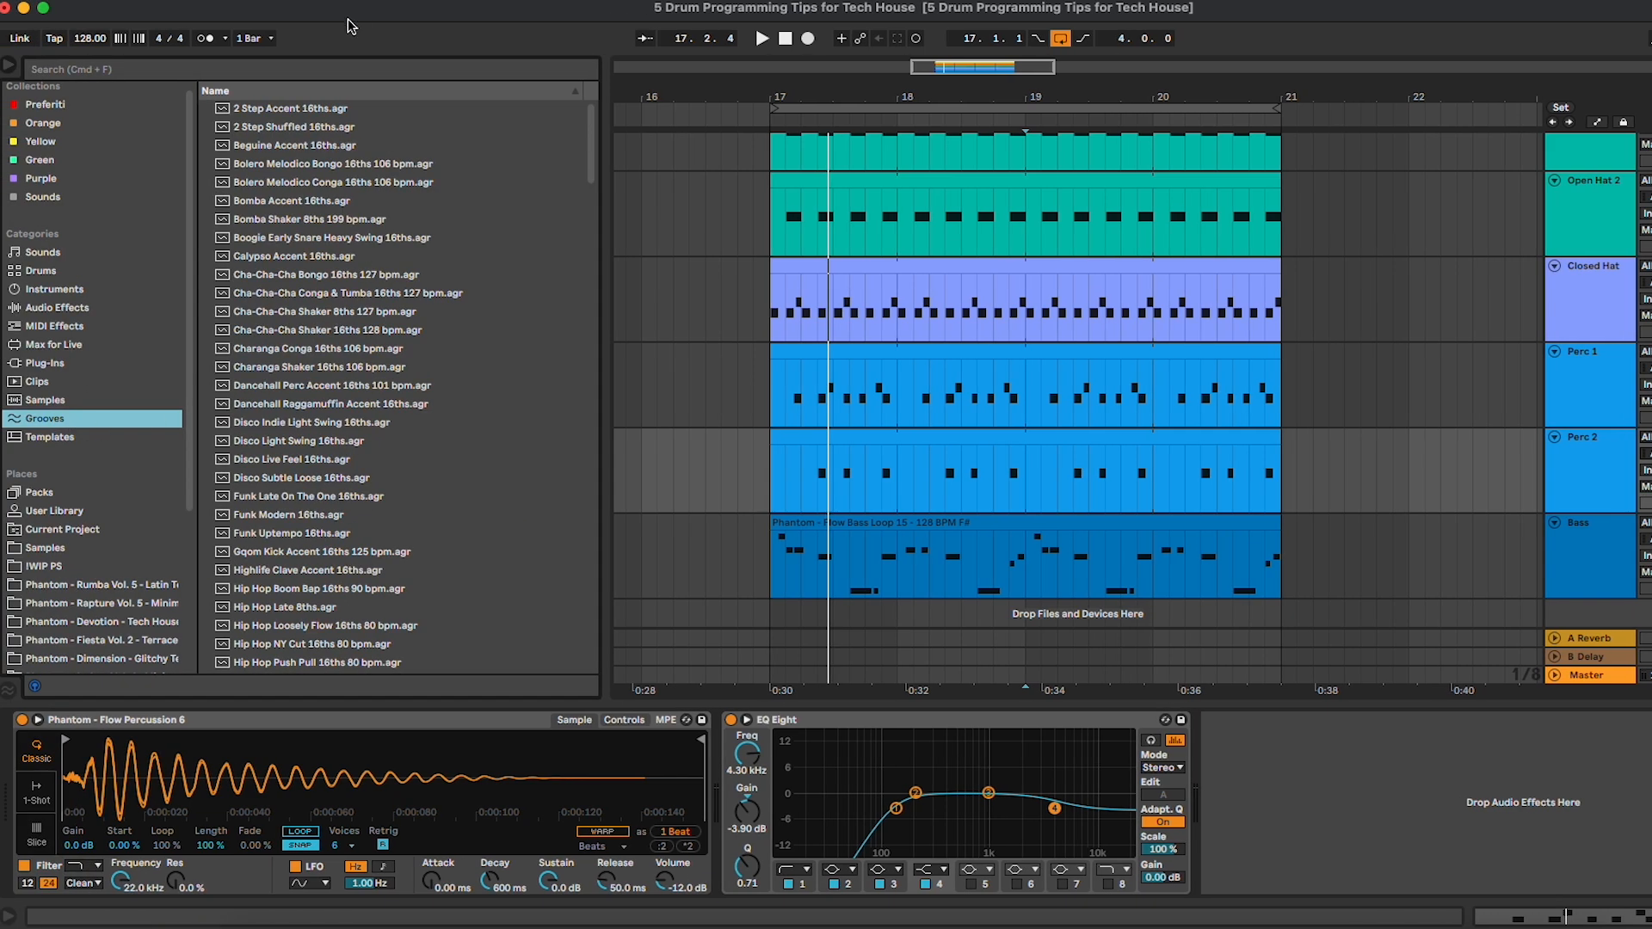
{"action": "left_click", "coordinate": [340, 72]}
{"action": "type", "text": "16th"}
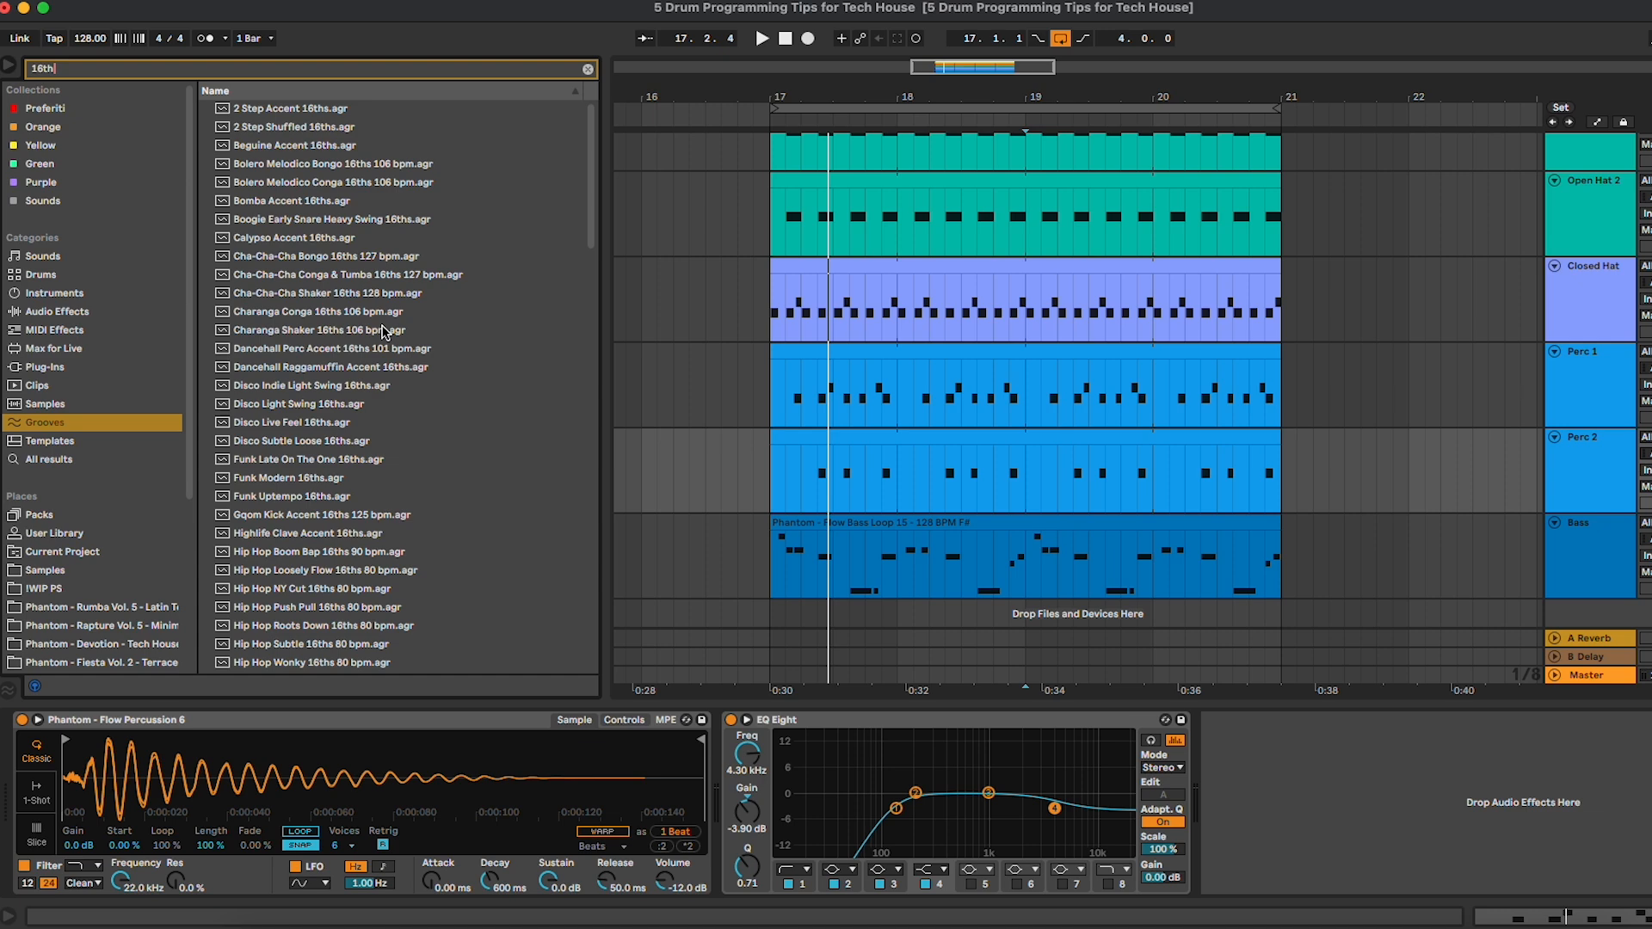
{"action": "scroll", "coordinate": [387, 318], "scroll_direction": "down", "scroll_amount": 15}
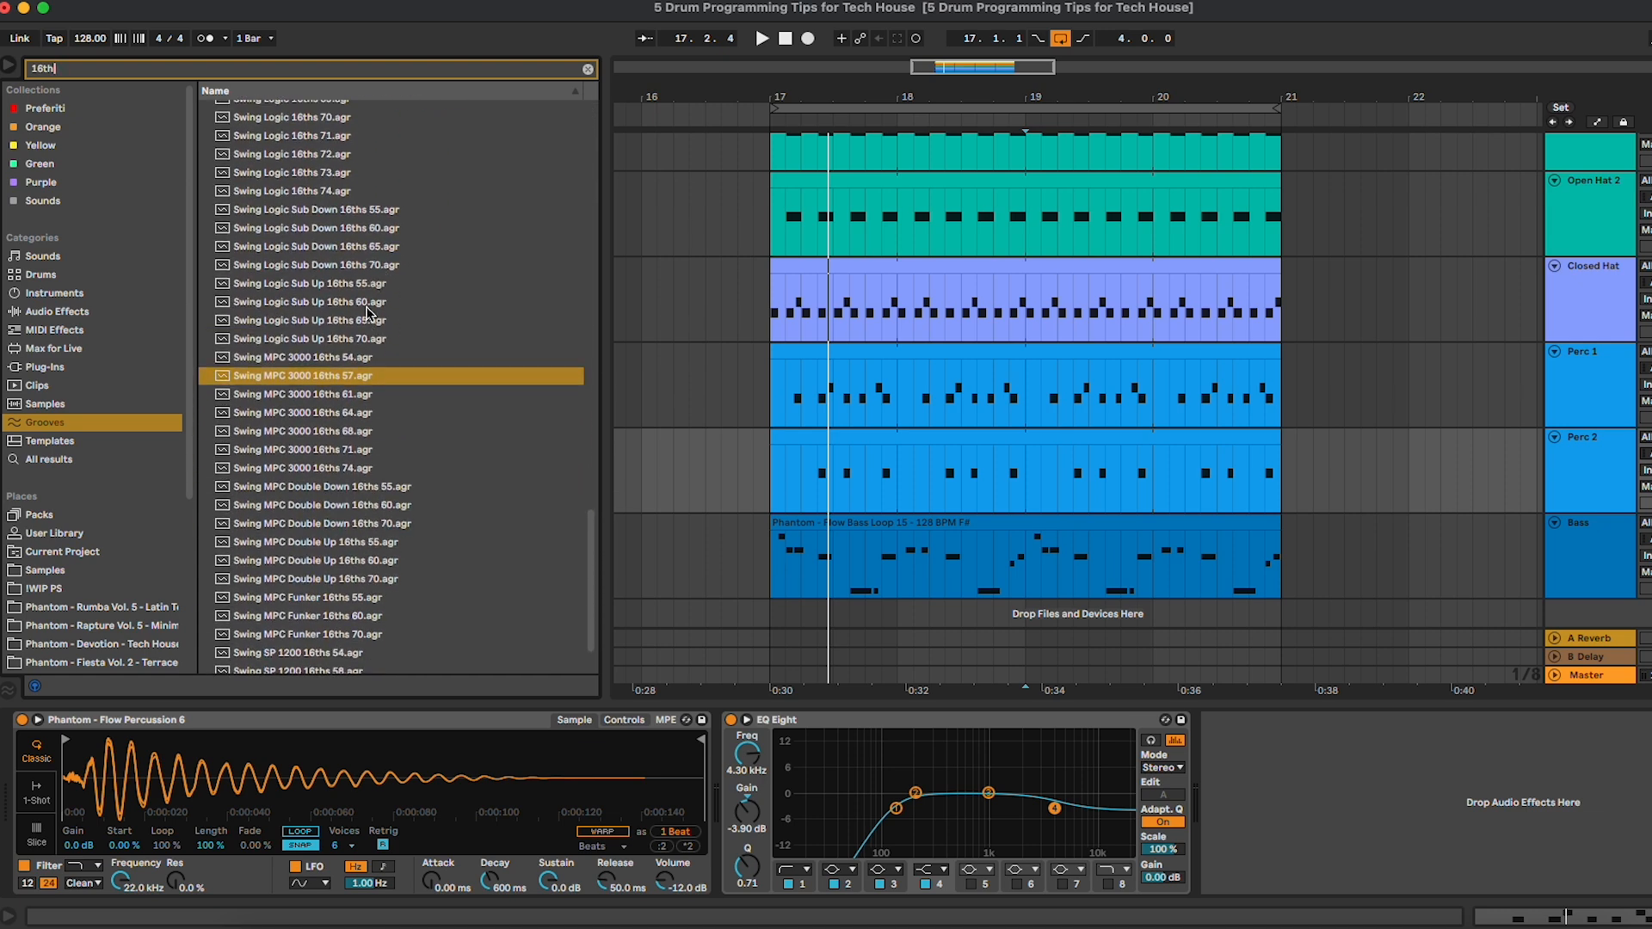
{"action": "scroll", "coordinate": [379, 306], "scroll_direction": "down", "scroll_amount": 3}
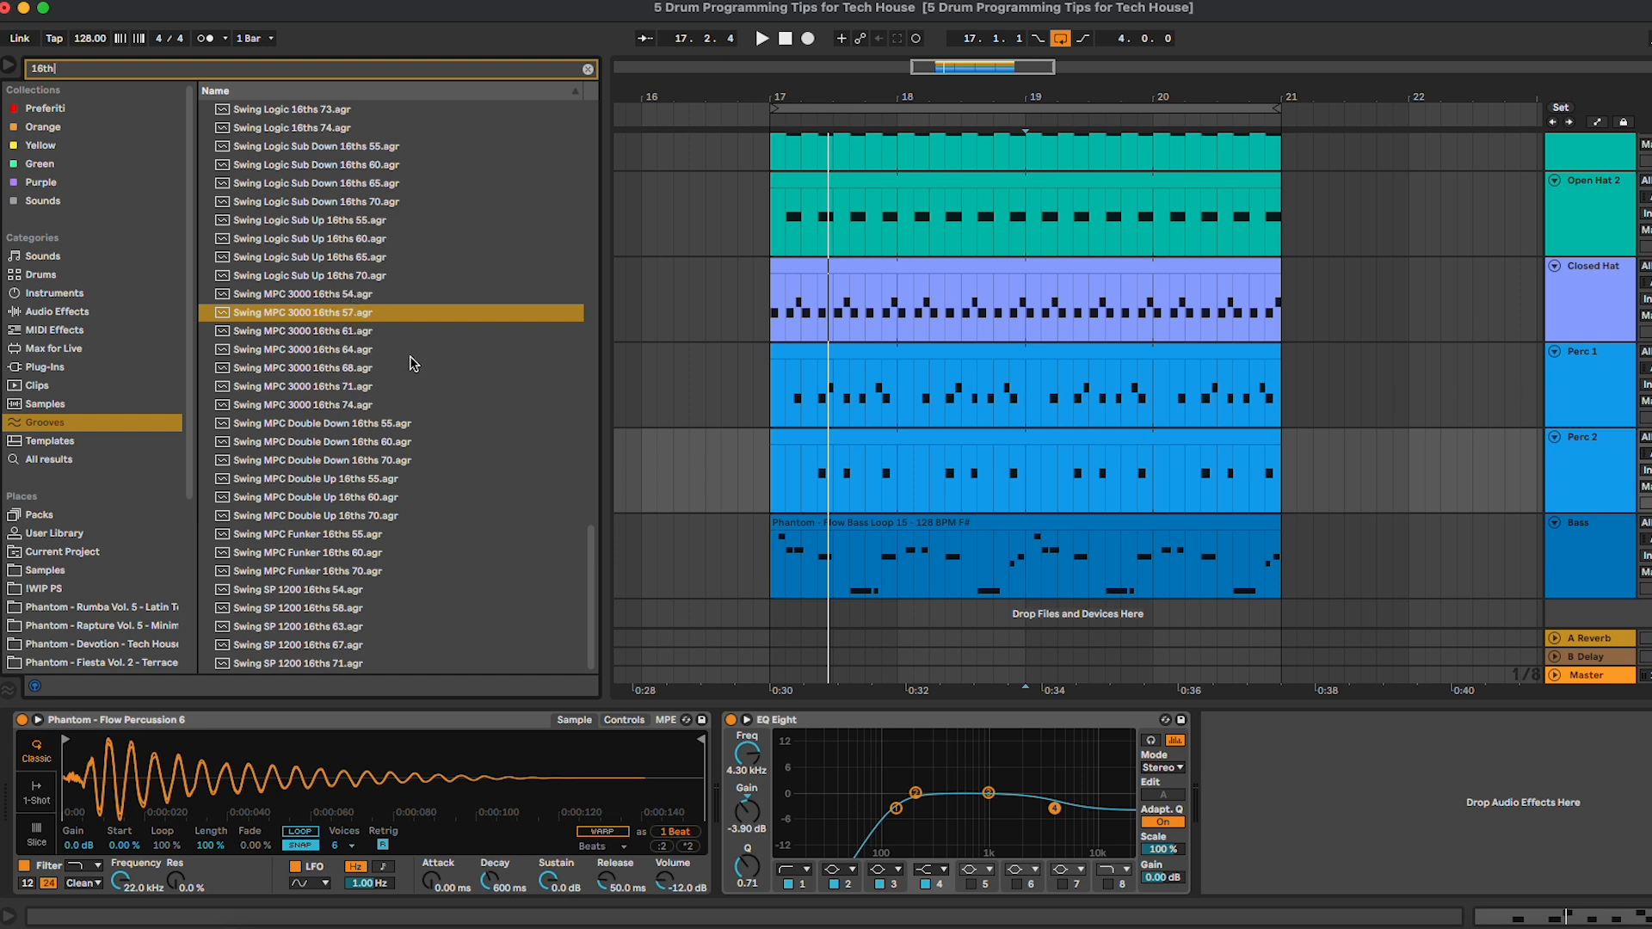
{"action": "left_click", "coordinate": [10, 692]}
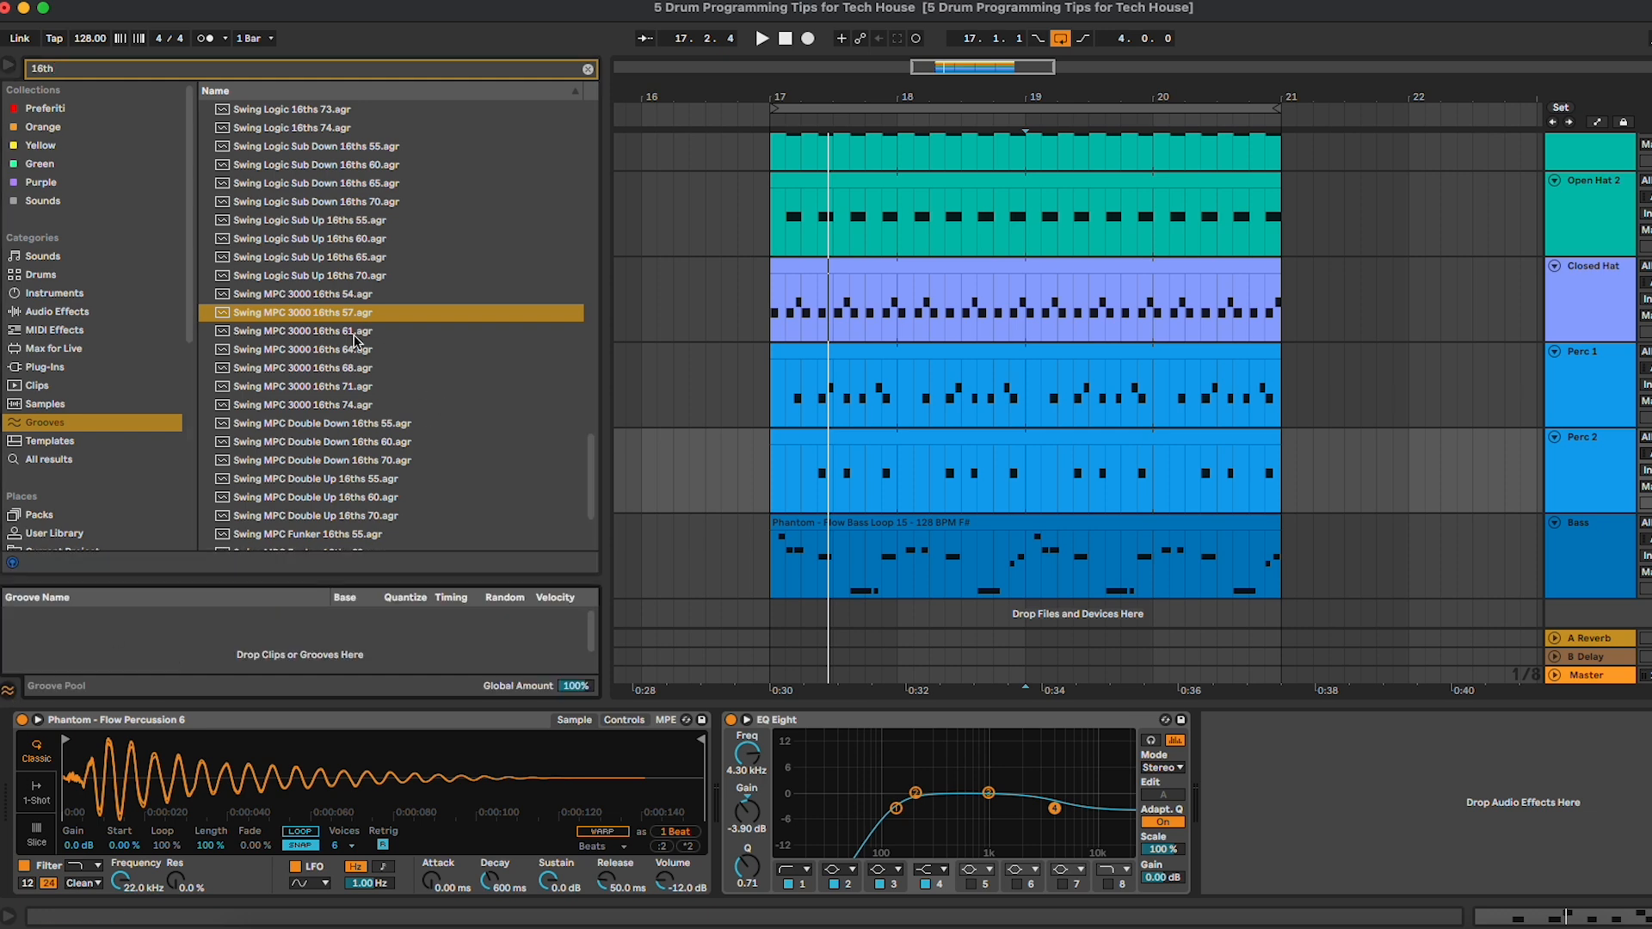
{"action": "left_click_drag", "start_coordinate": [353, 335], "coordinate": [426, 658]}
Step: Move the start of Perc 2's C3 note near 1.3.2 back onto the grid
{"action": "double_click", "coordinate": [1092, 442]}
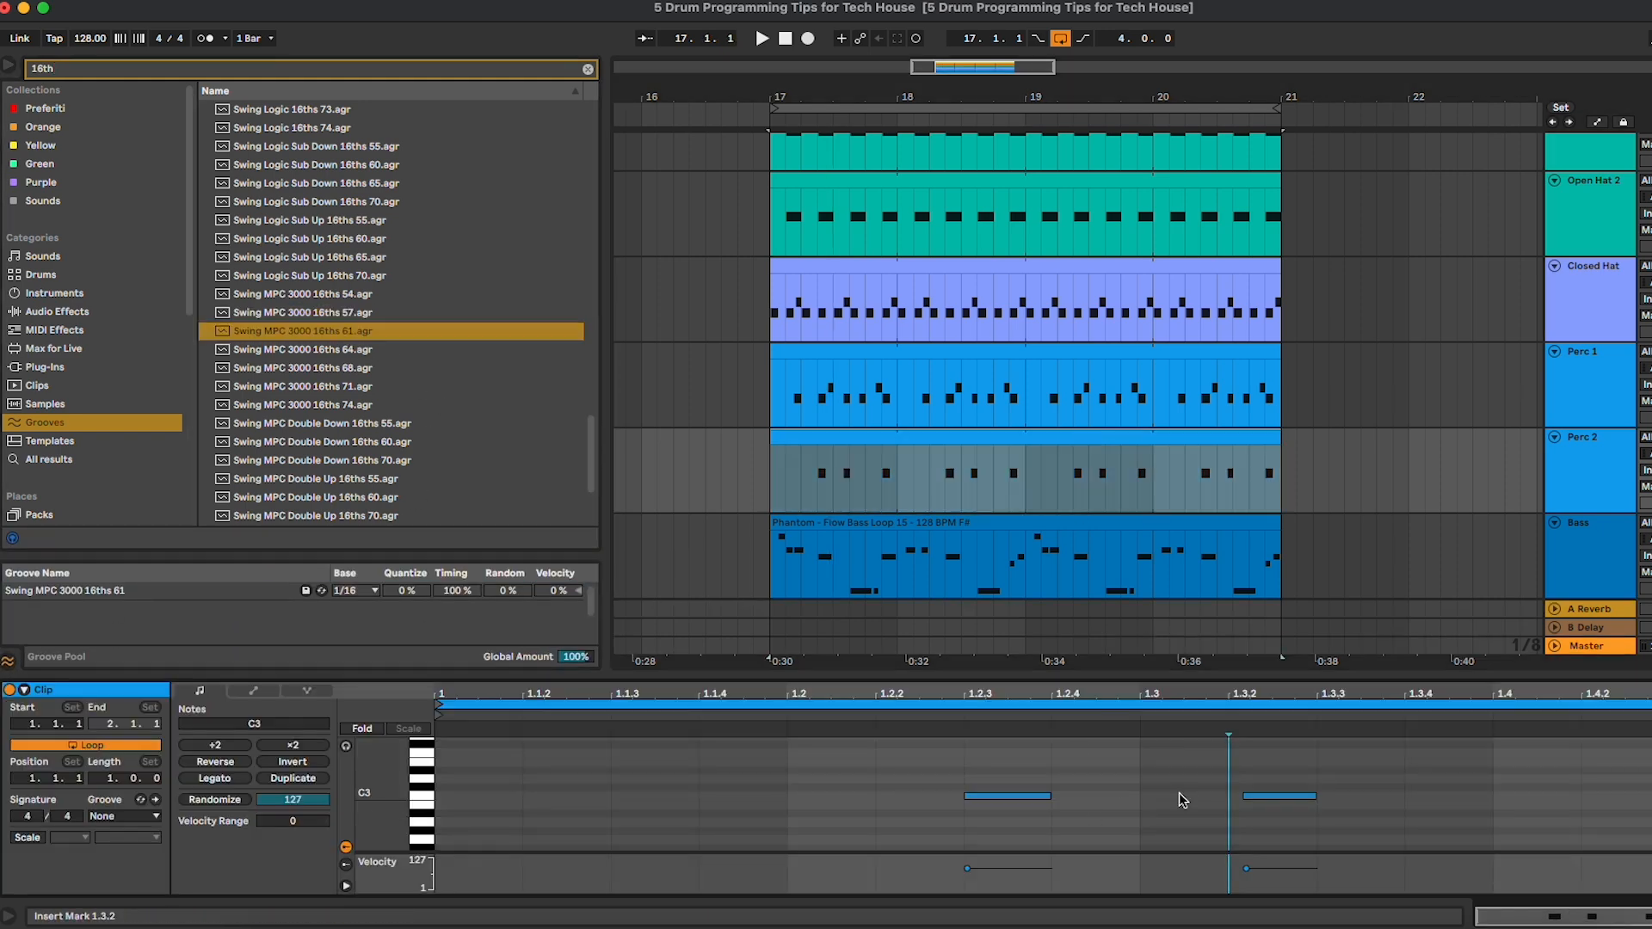
{"action": "left_click_drag", "start_coordinate": [1247, 798], "coordinate": [1229, 787]}
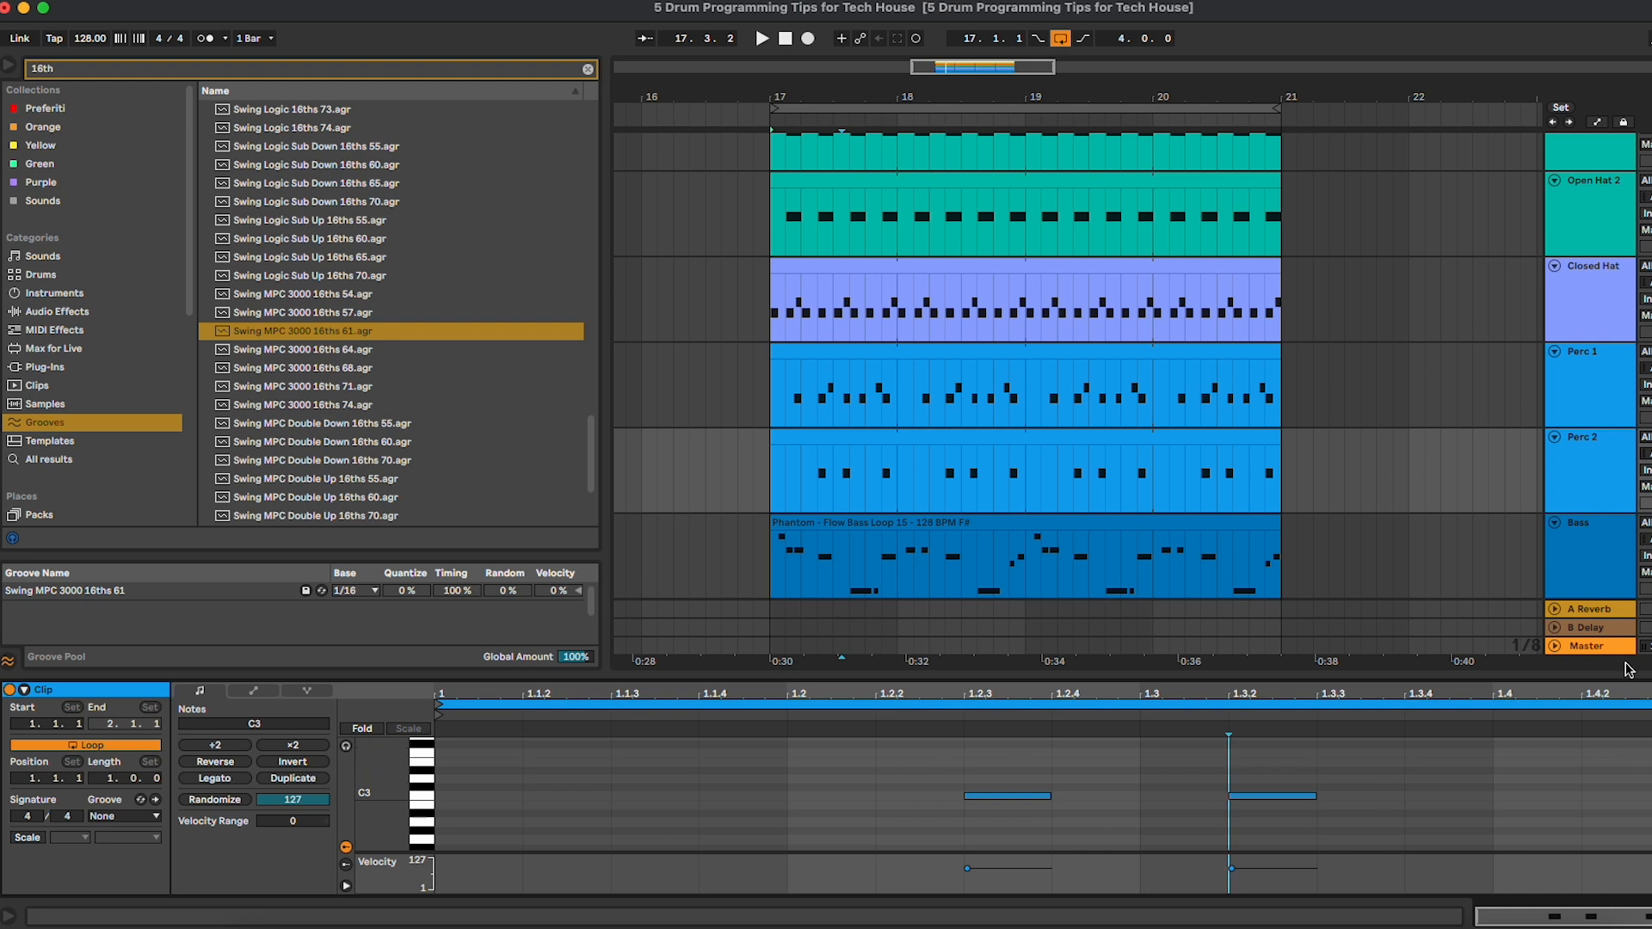
{"action": "left_click", "coordinate": [1598, 501]}
Step: Assign the Swing MPC 3000 16ths 61 groove to the Perc 2 clip and commit it to the notes
{"action": "left_click", "coordinate": [1077, 442]}
{"action": "left_click", "coordinate": [125, 816]}
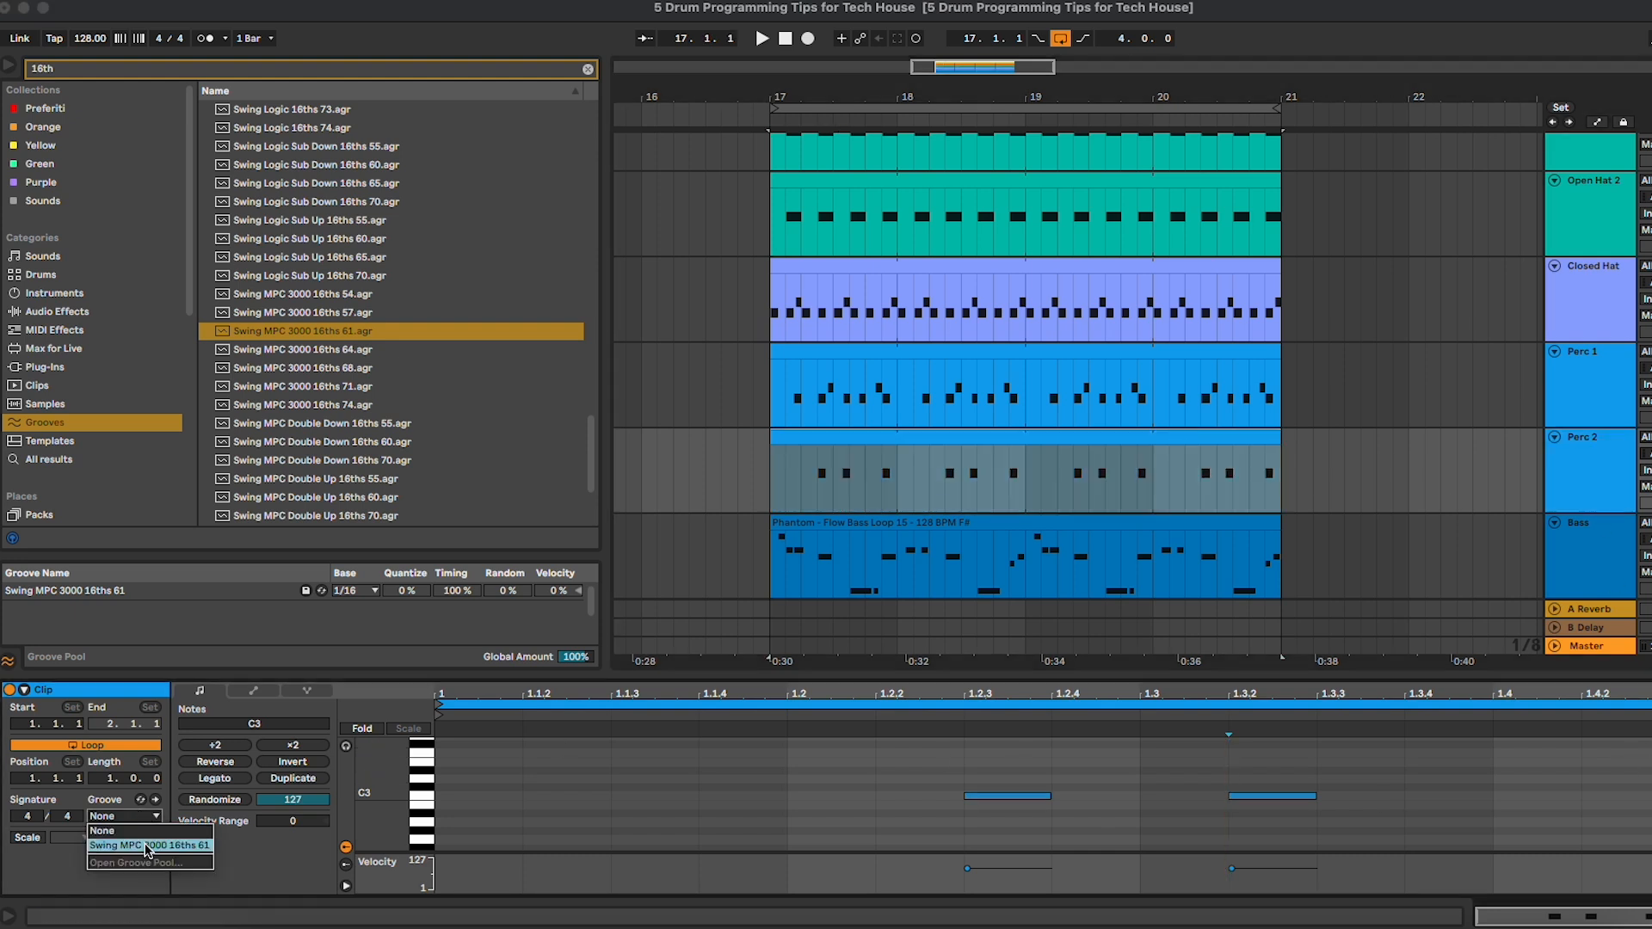
{"action": "left_click", "coordinate": [147, 846]}
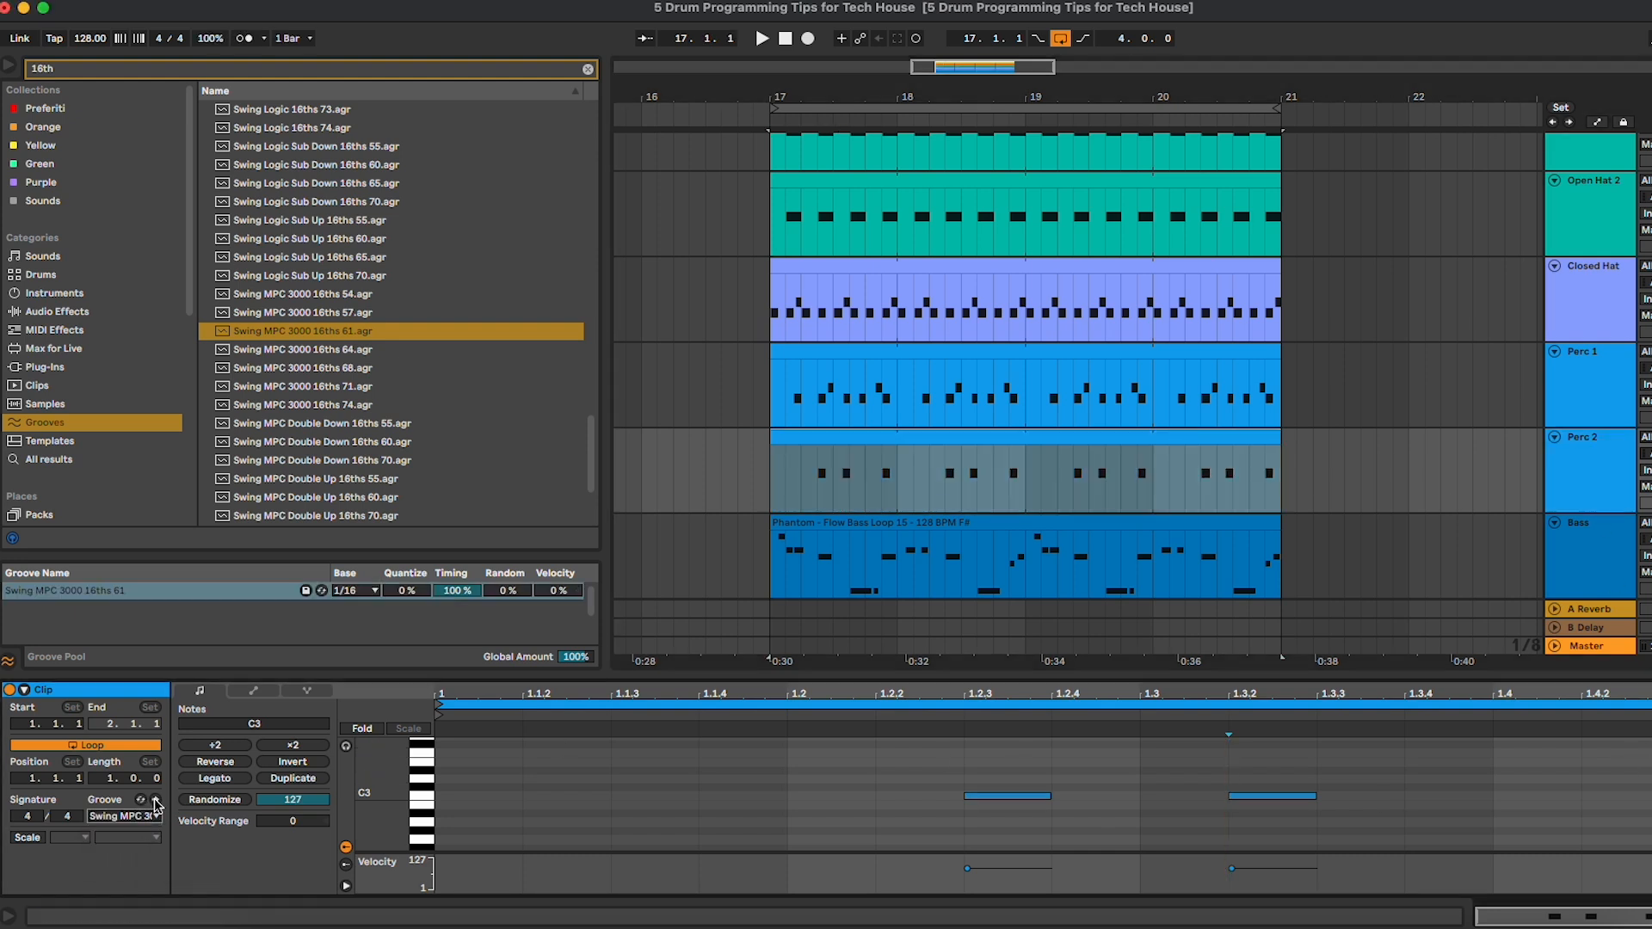
{"action": "left_click", "coordinate": [157, 805]}
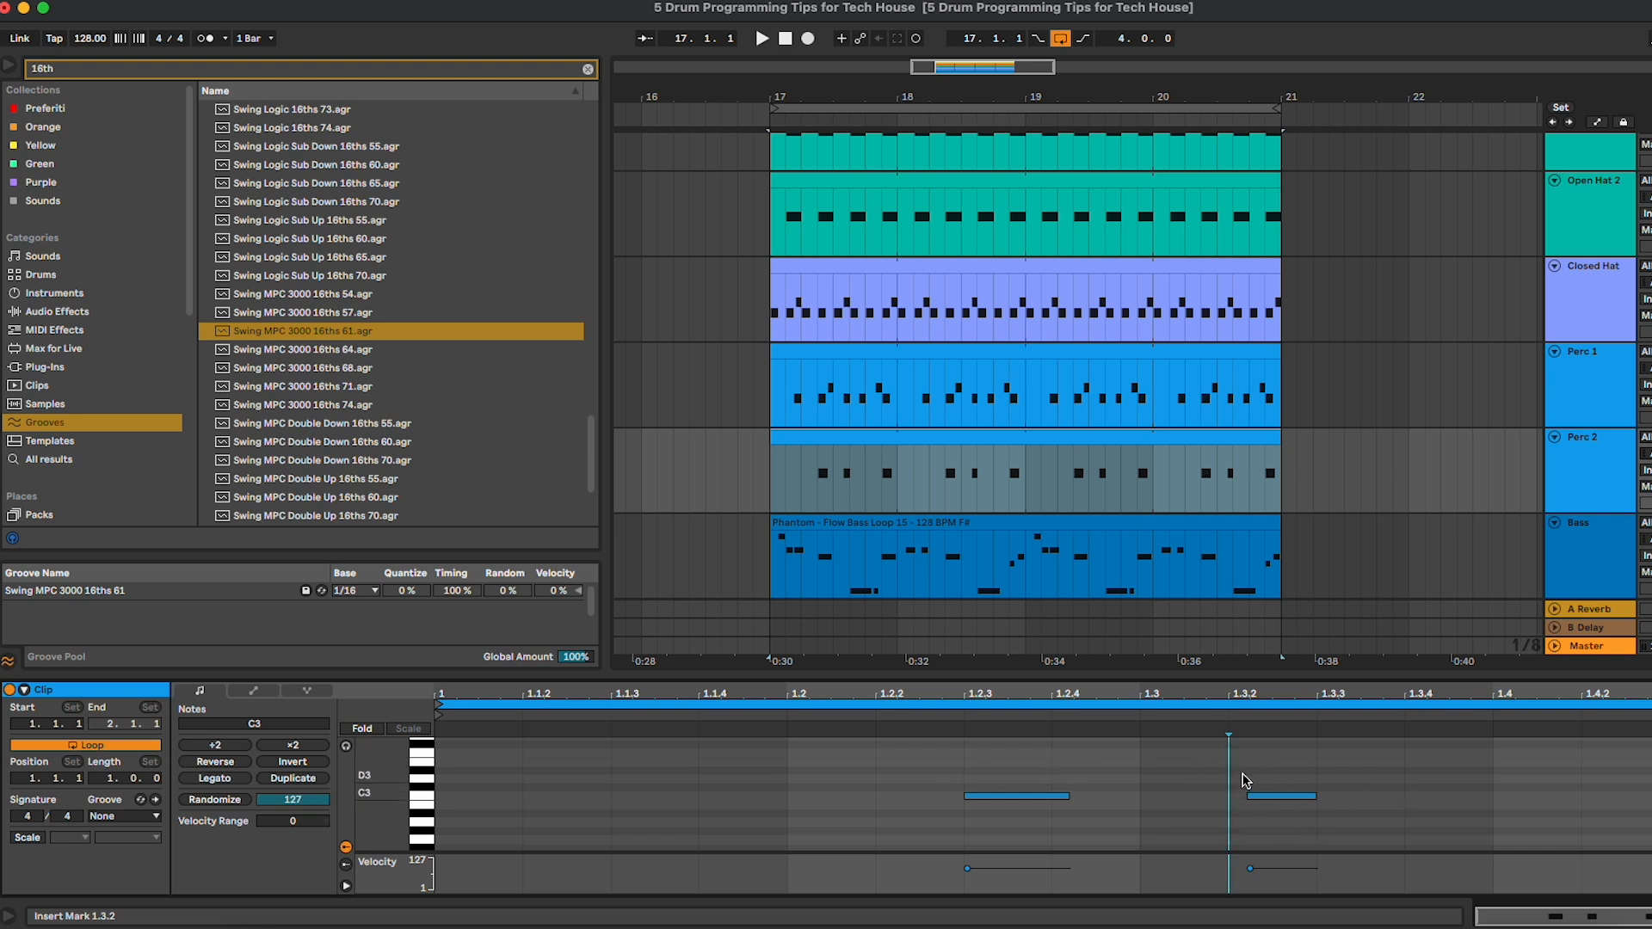
Step: Inspect Perc 2's swung note near 1.3.2 and play the loop to hear the groove
{"action": "left_click", "coordinate": [1248, 799]}
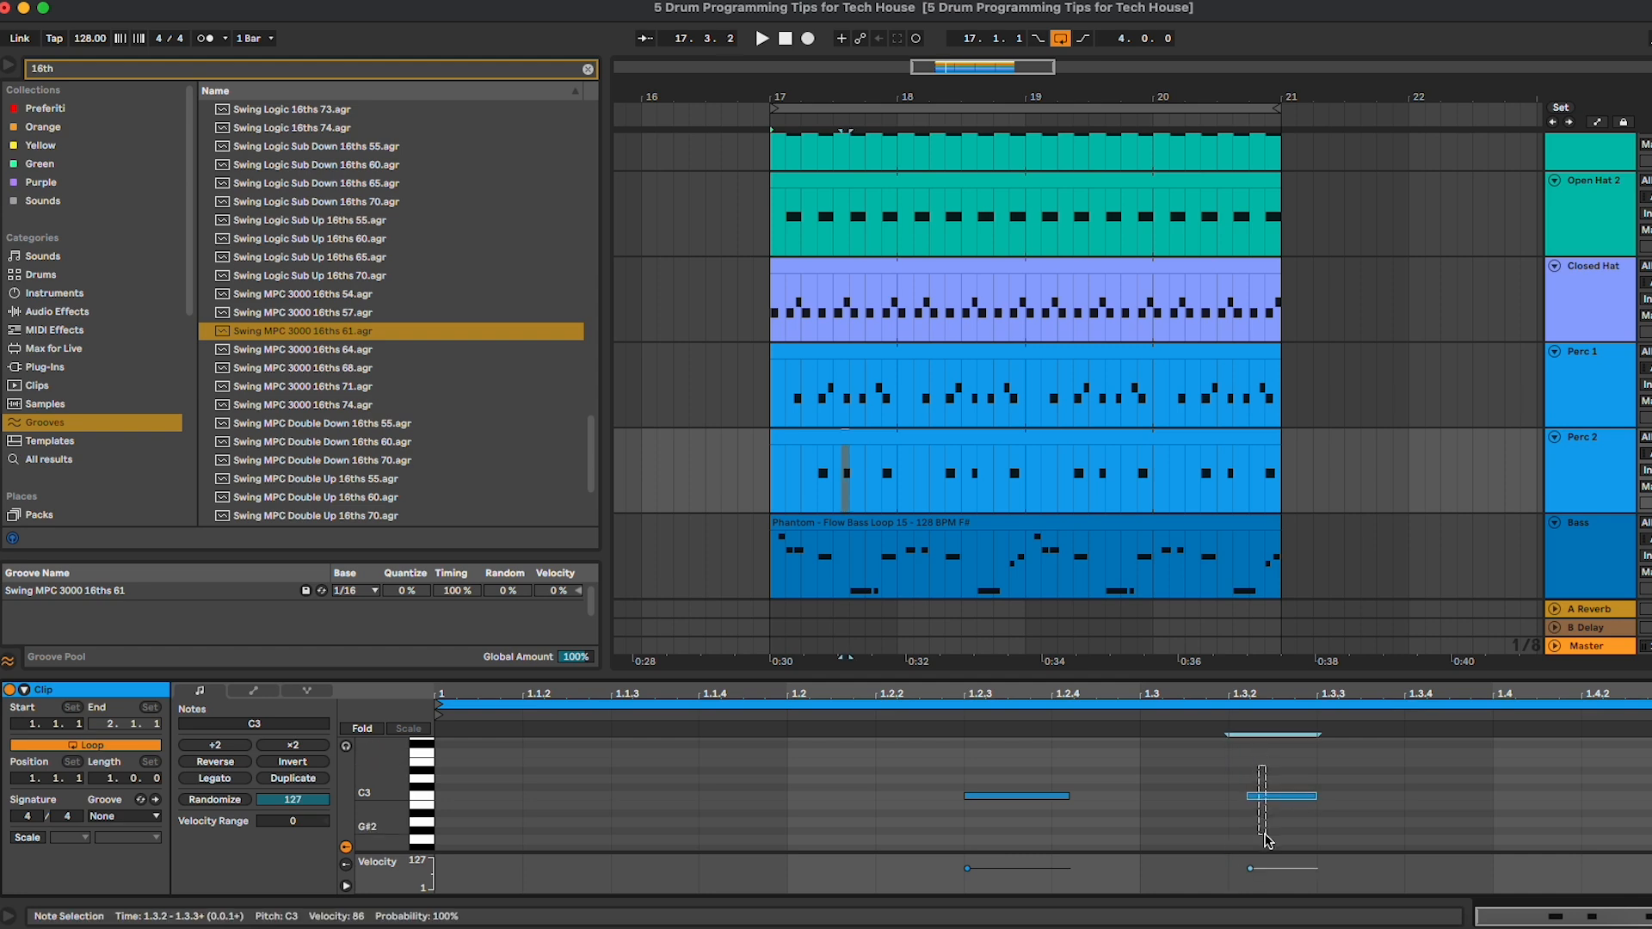
{"action": "key", "text": "space"}
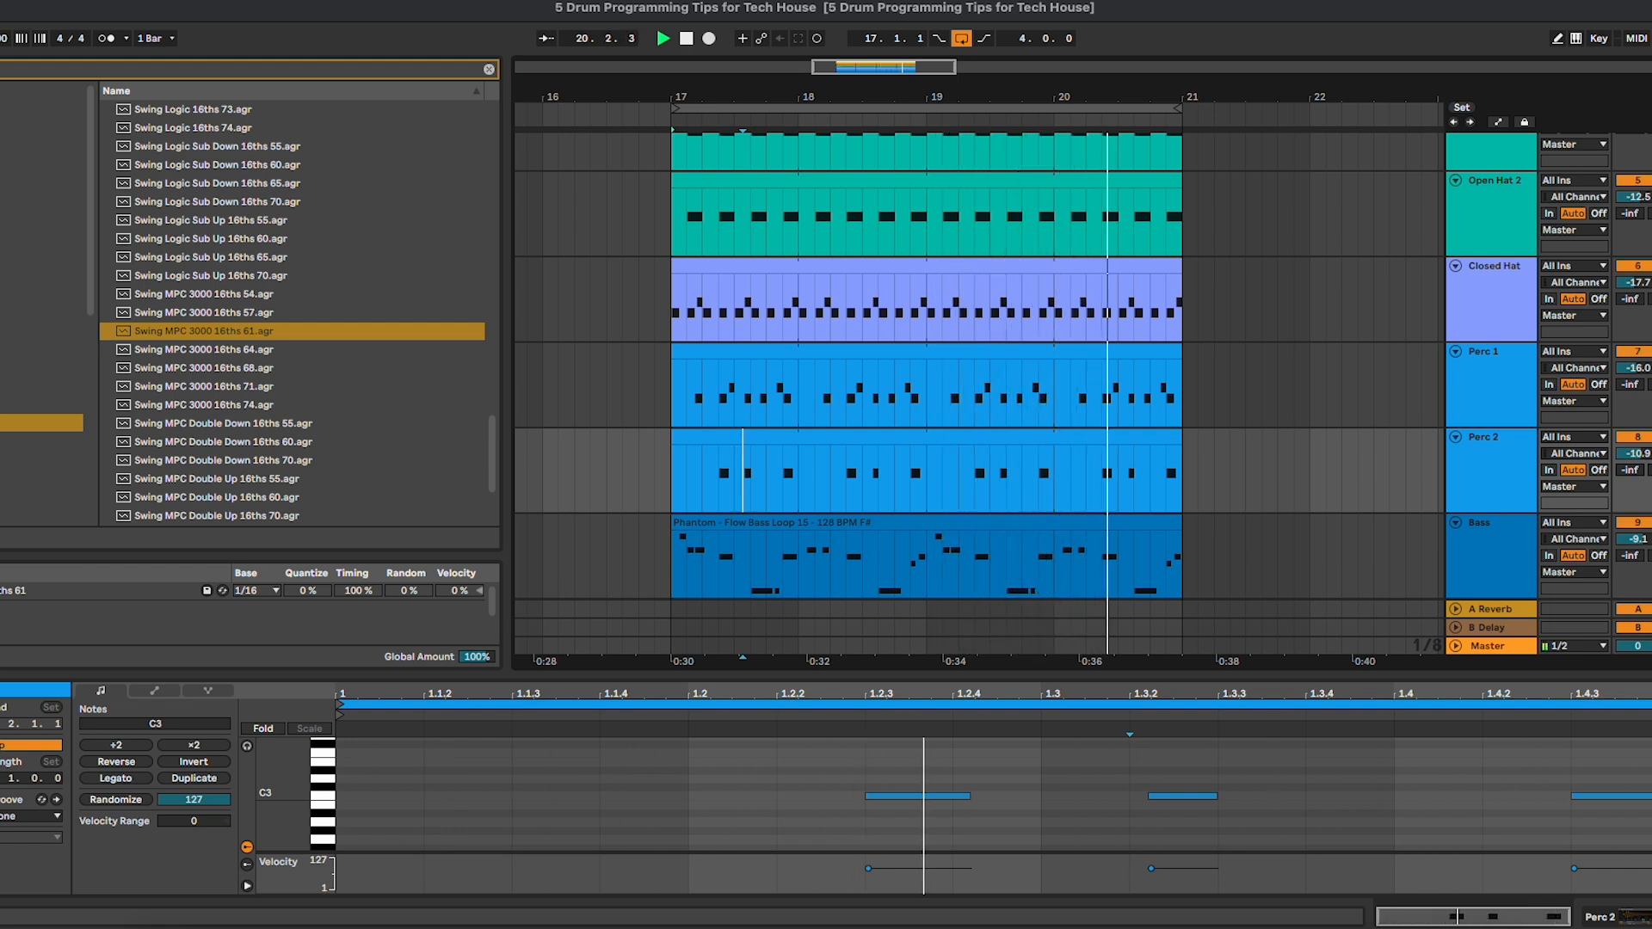
{"action": "left_click", "coordinate": [1501, 375]}
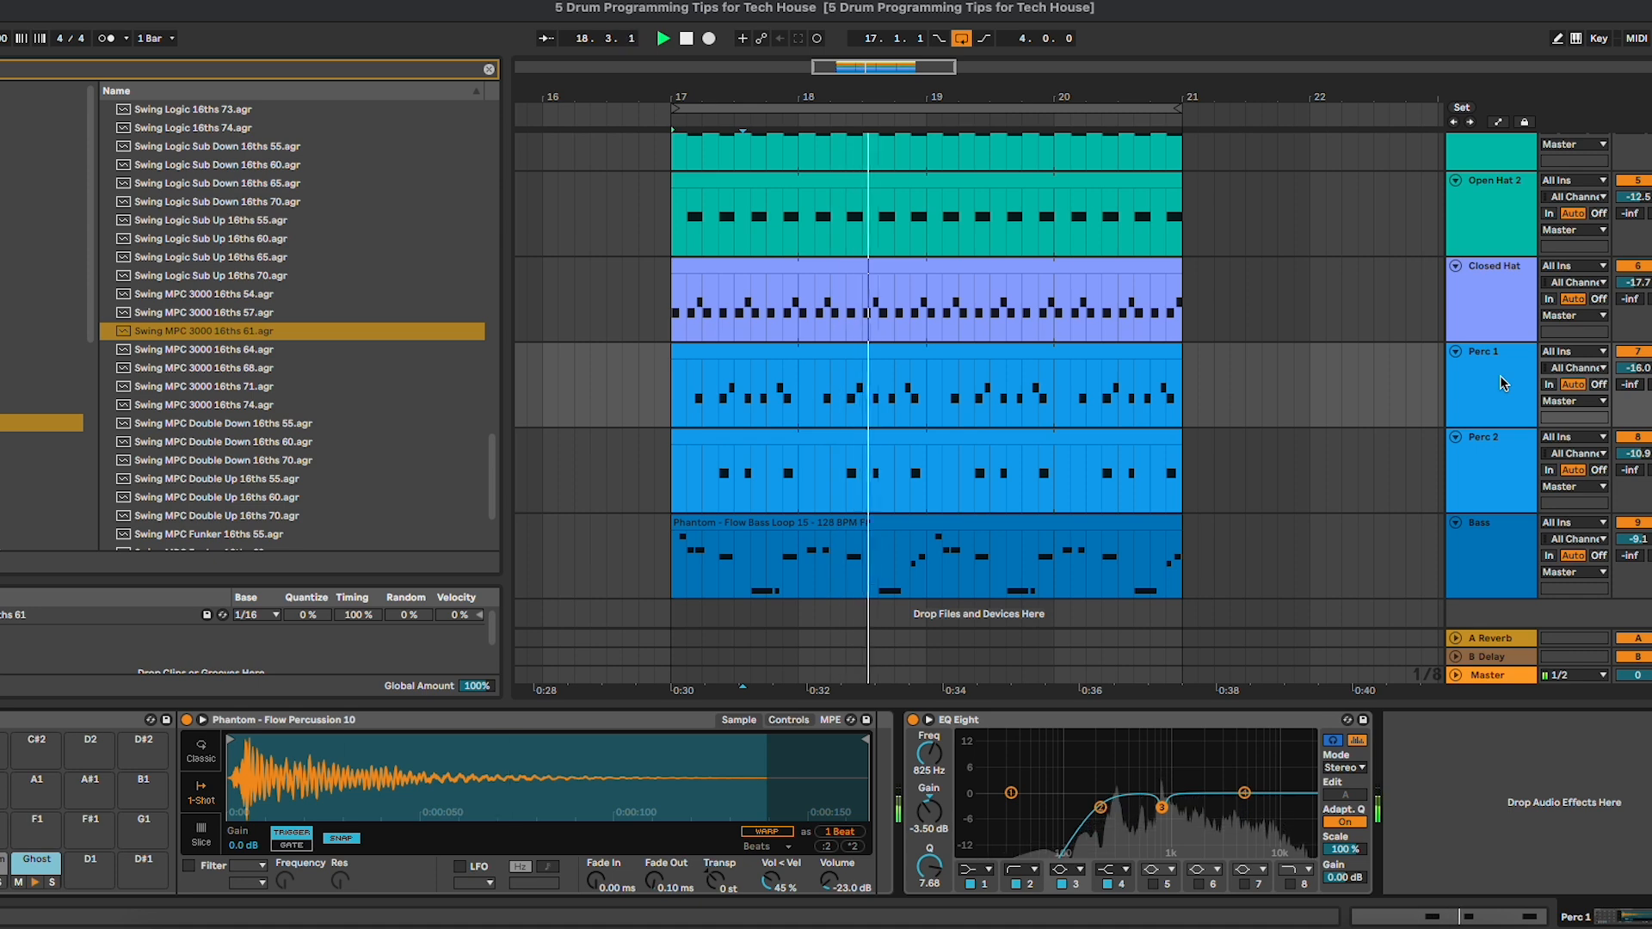
{"action": "key", "text": "space"}
Step: Open the Closed Hat clip's notes and enlarge the clip editor
{"action": "double_click", "coordinate": [855, 263]}
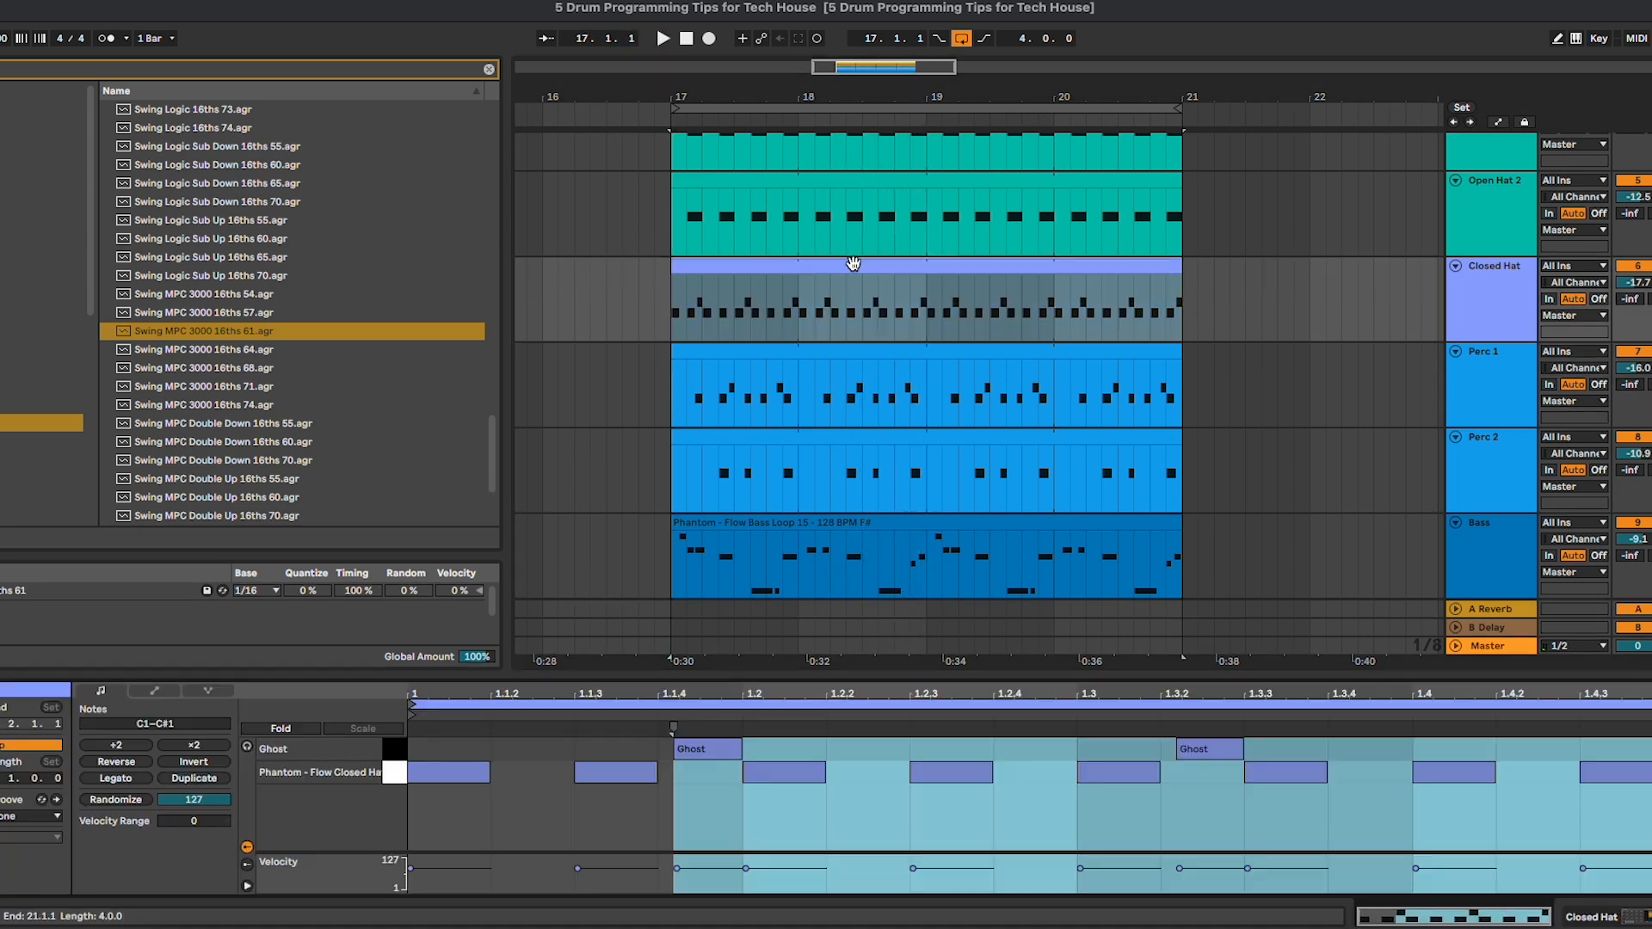
{"action": "left_click", "coordinate": [1021, 749]}
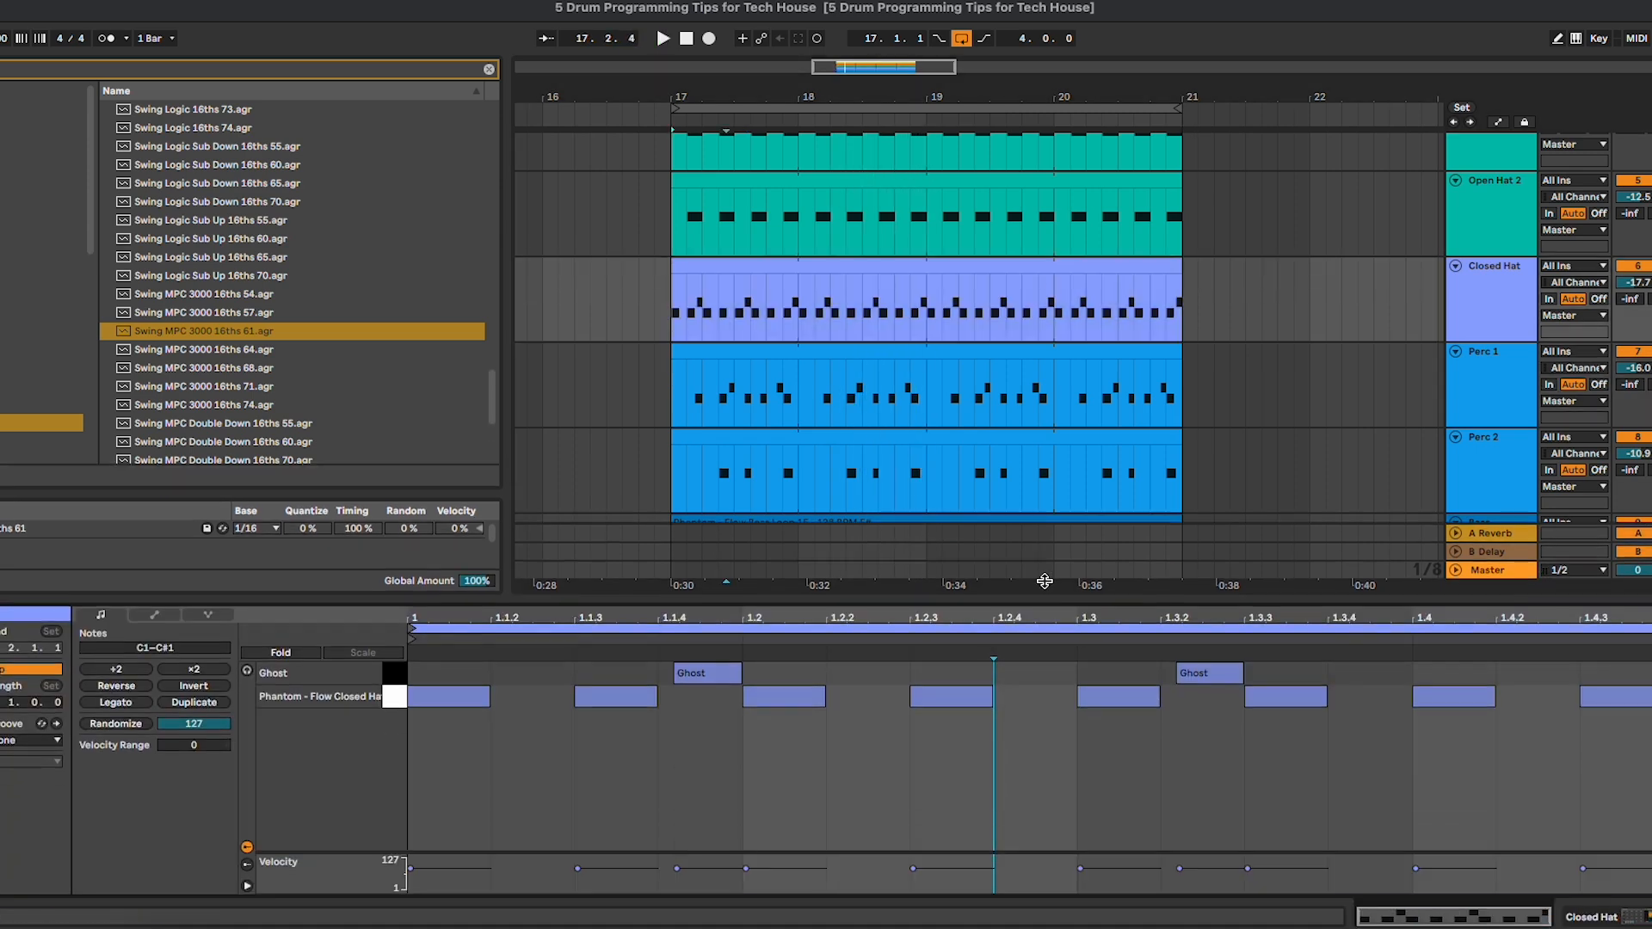
{"action": "left_click_drag", "start_coordinate": [1044, 677], "coordinate": [1043, 549]}
{"action": "left_click", "coordinate": [1501, 292]}
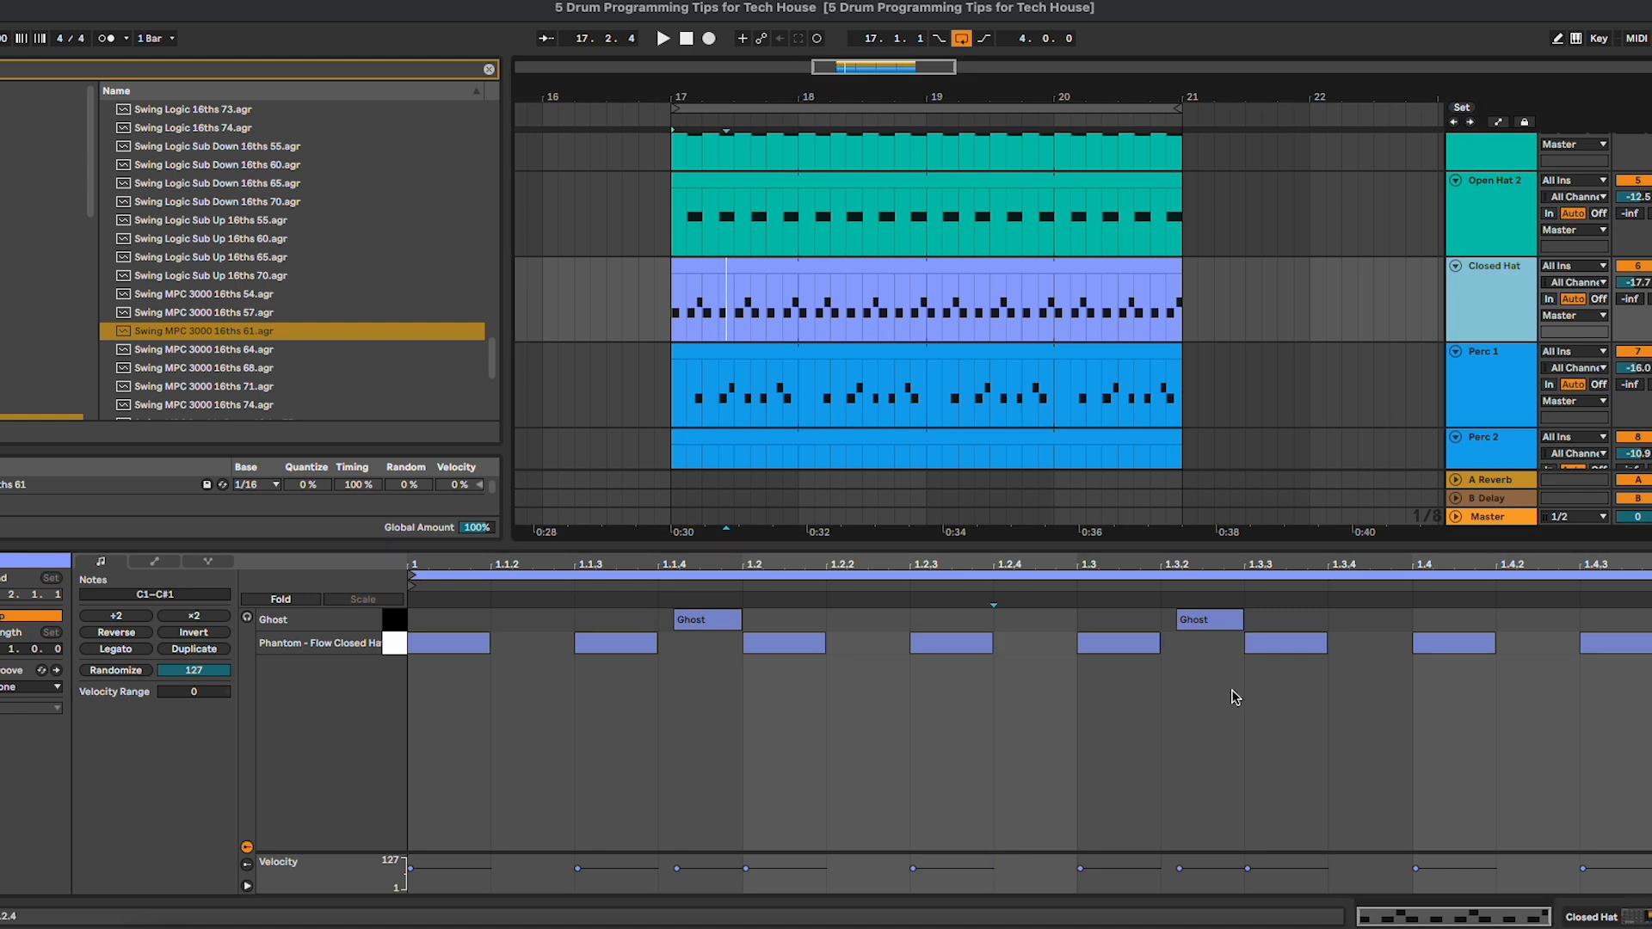
{"action": "left_click", "coordinate": [1008, 266]}
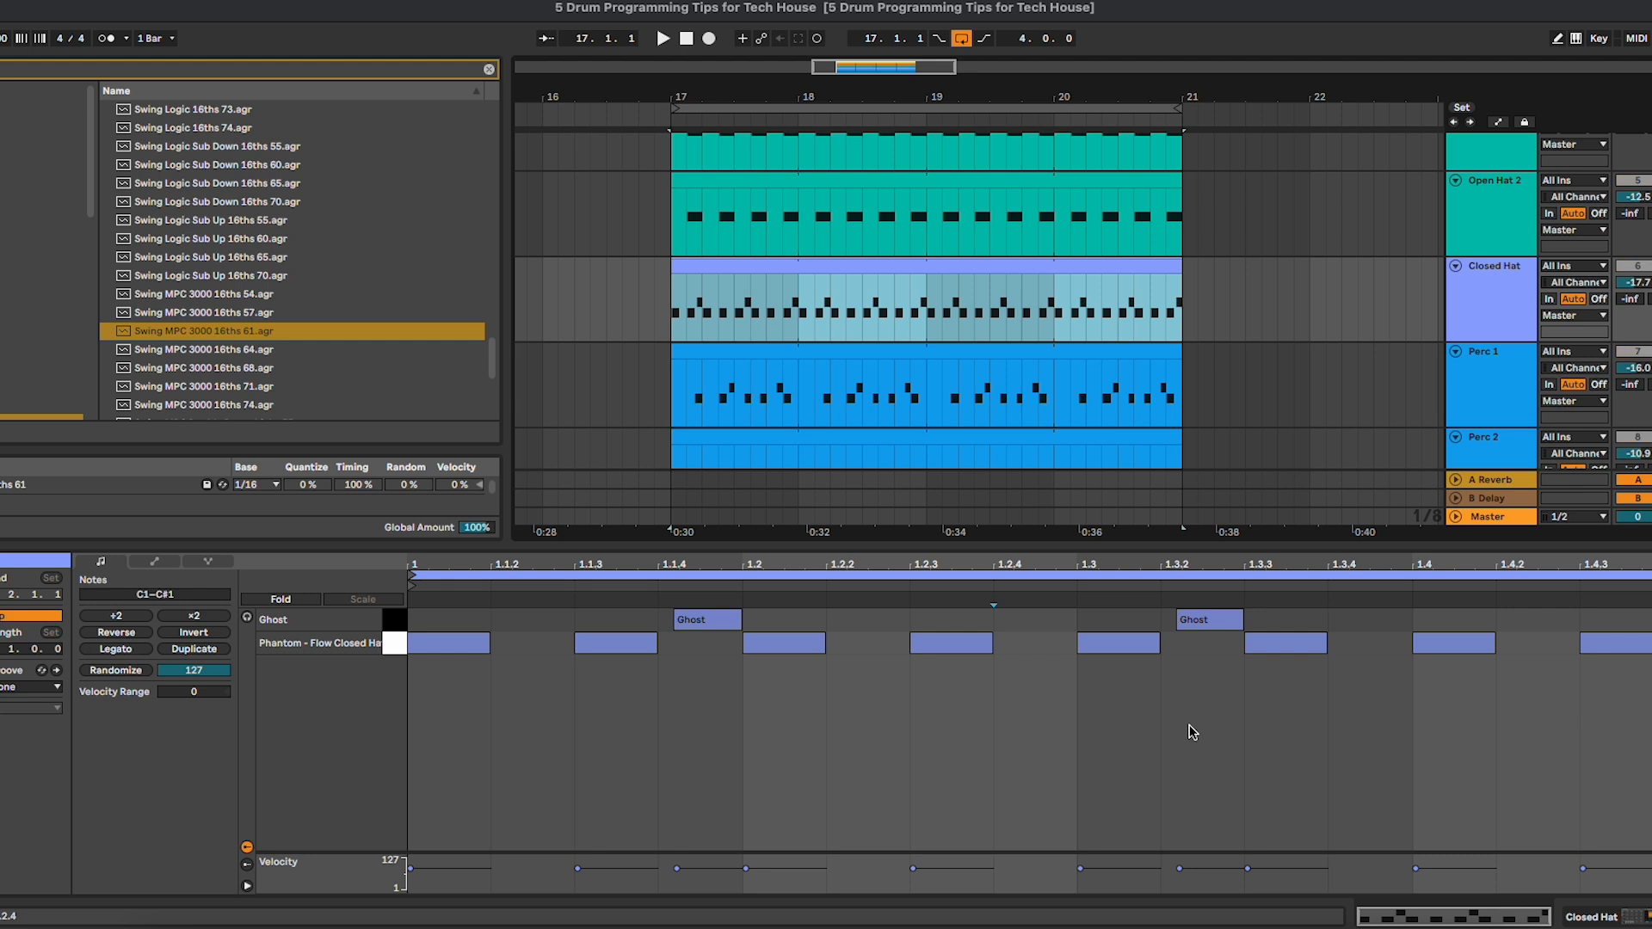
Step: Examine the notes in the Open Hat 2 clip
{"action": "left_click", "coordinate": [1074, 188]}
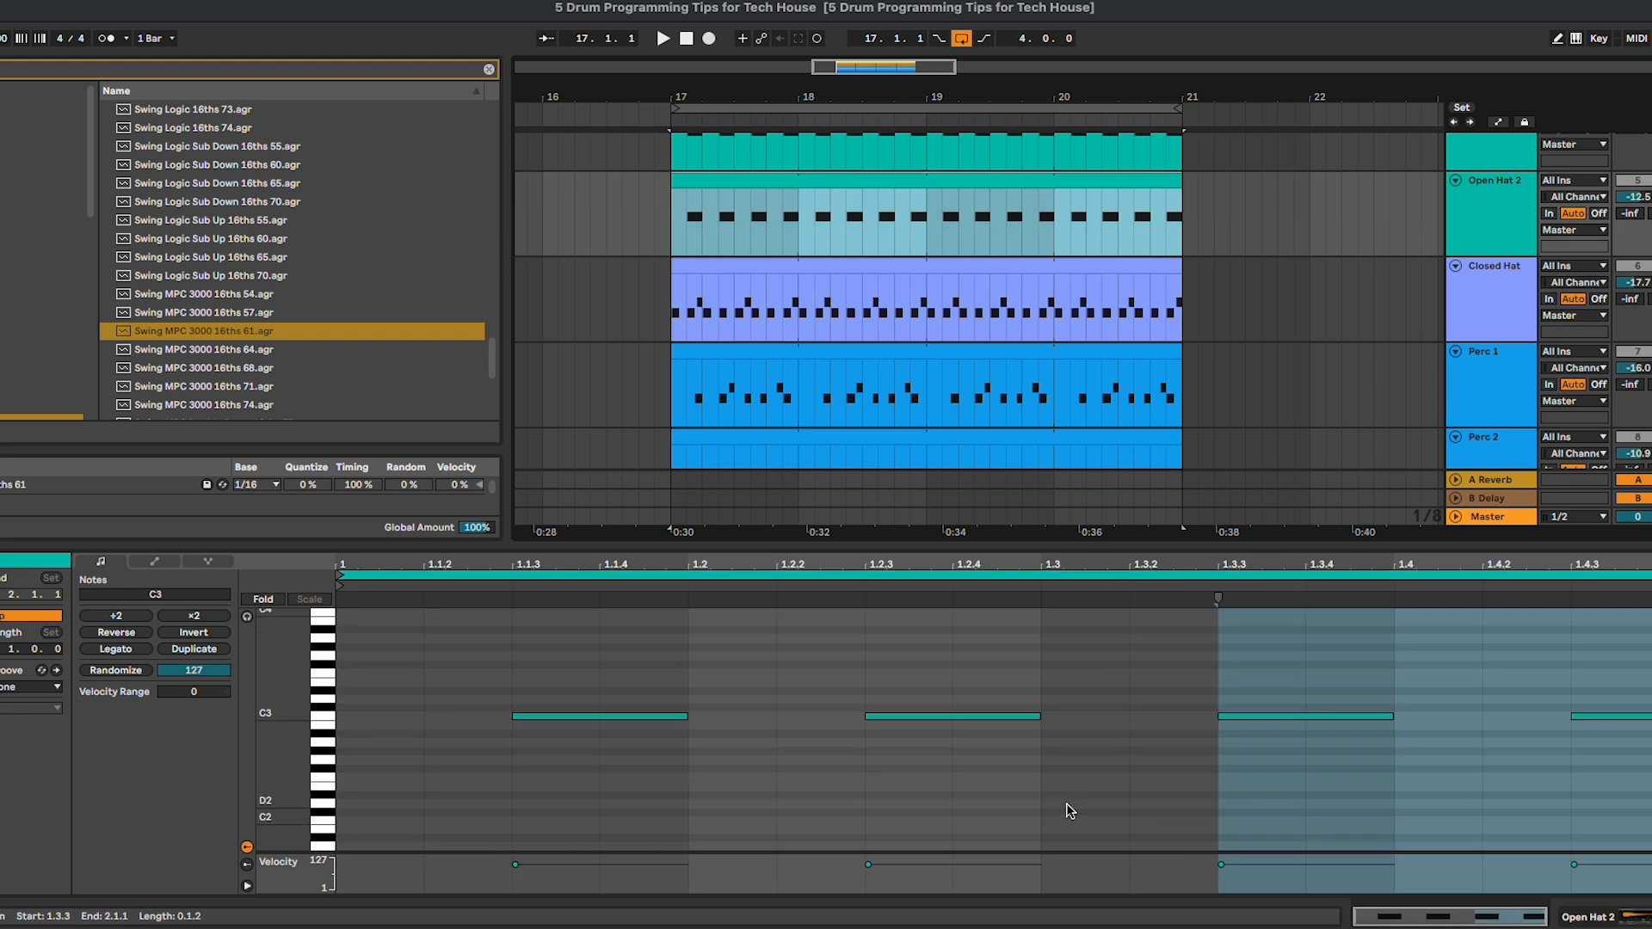
{"action": "left_click", "coordinate": [1067, 803]}
{"action": "left_click_drag", "start_coordinate": [1638, 716], "coordinate": [1530, 774]}
{"action": "key", "text": "super+d"}
{"action": "key", "text": "shift+Right"}
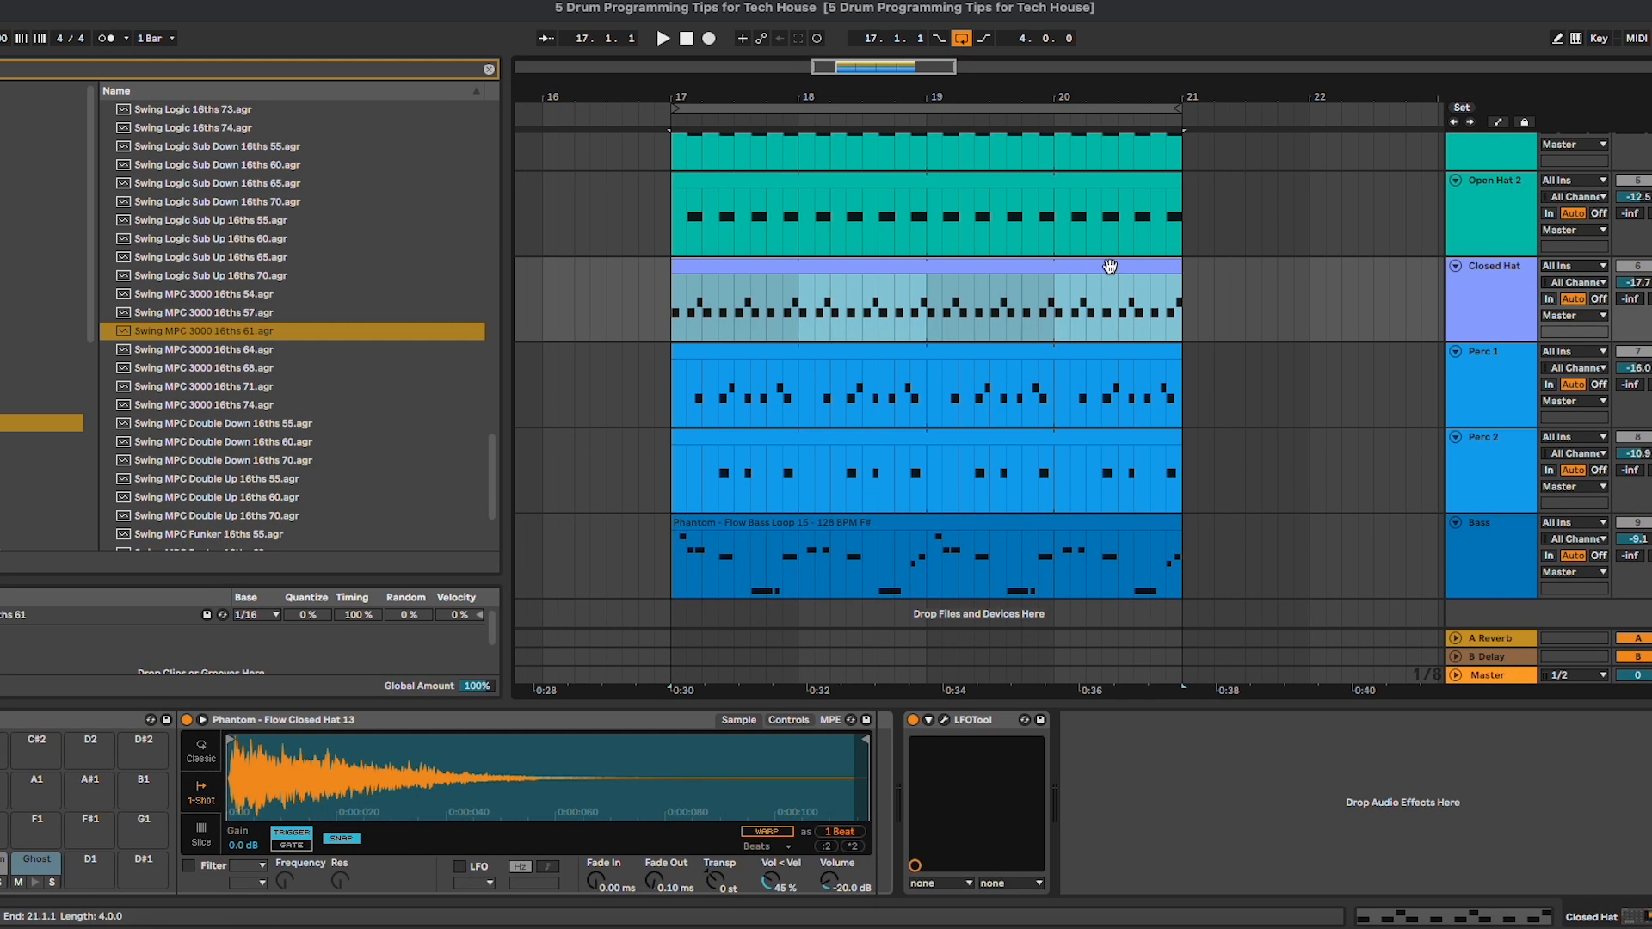
Step: Play the loop, reopen the Closed Hat clip's notes and enlarge the velocity lane
{"action": "key", "text": "space"}
{"action": "double_click", "coordinate": [1110, 266]}
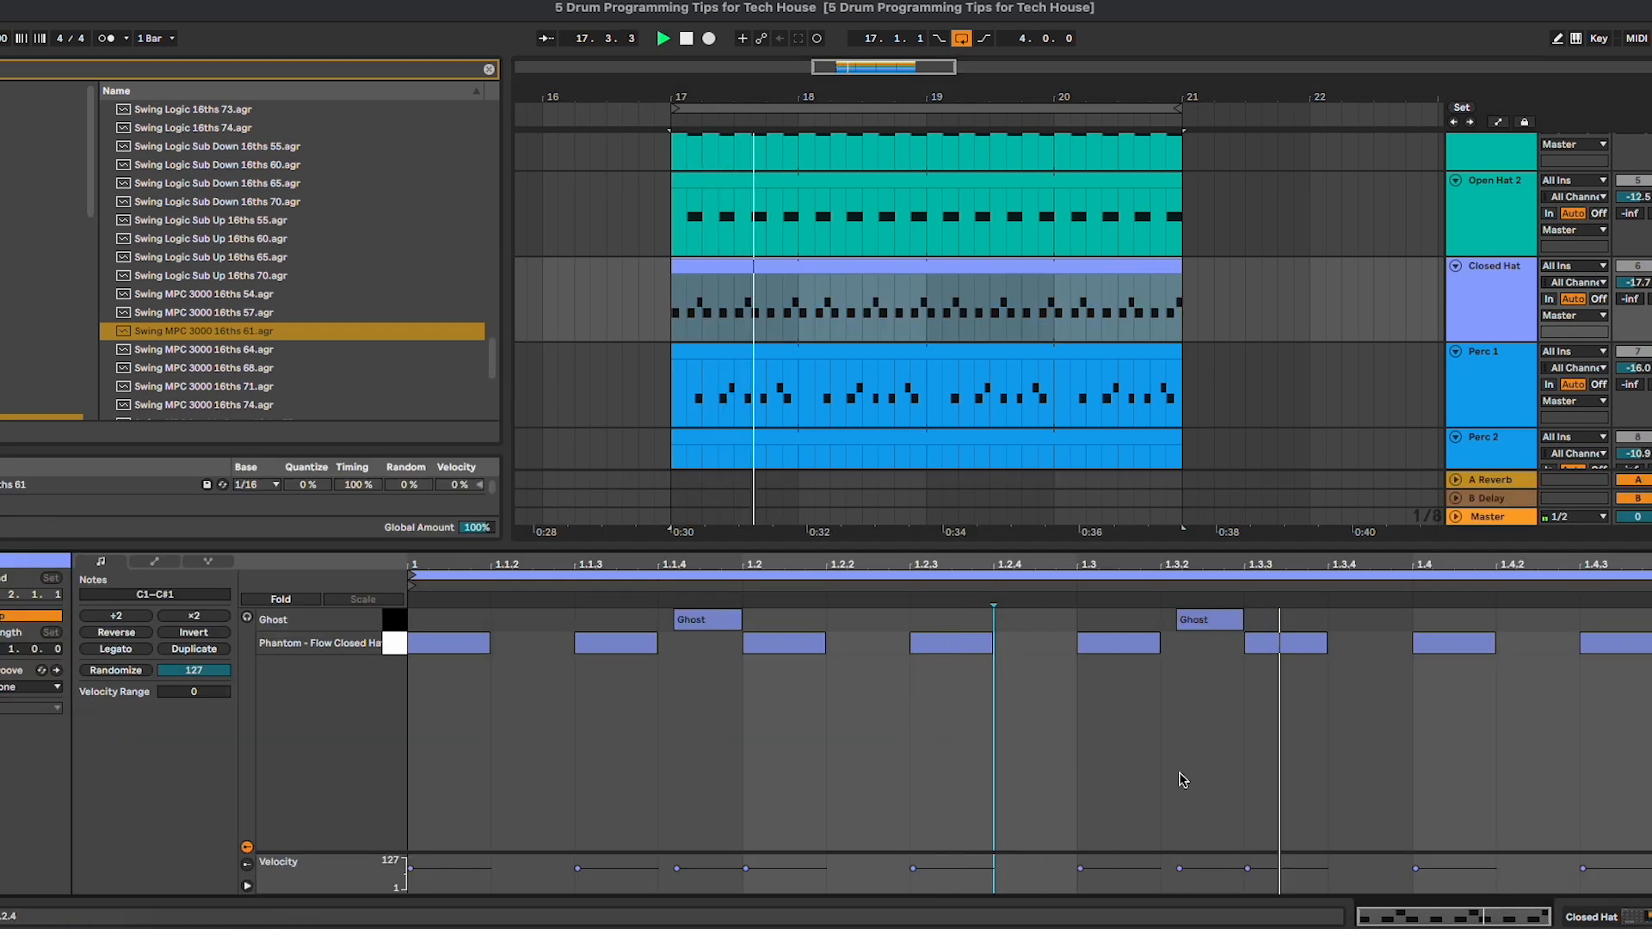
{"action": "left_click_drag", "start_coordinate": [1199, 852], "coordinate": [1206, 729]}
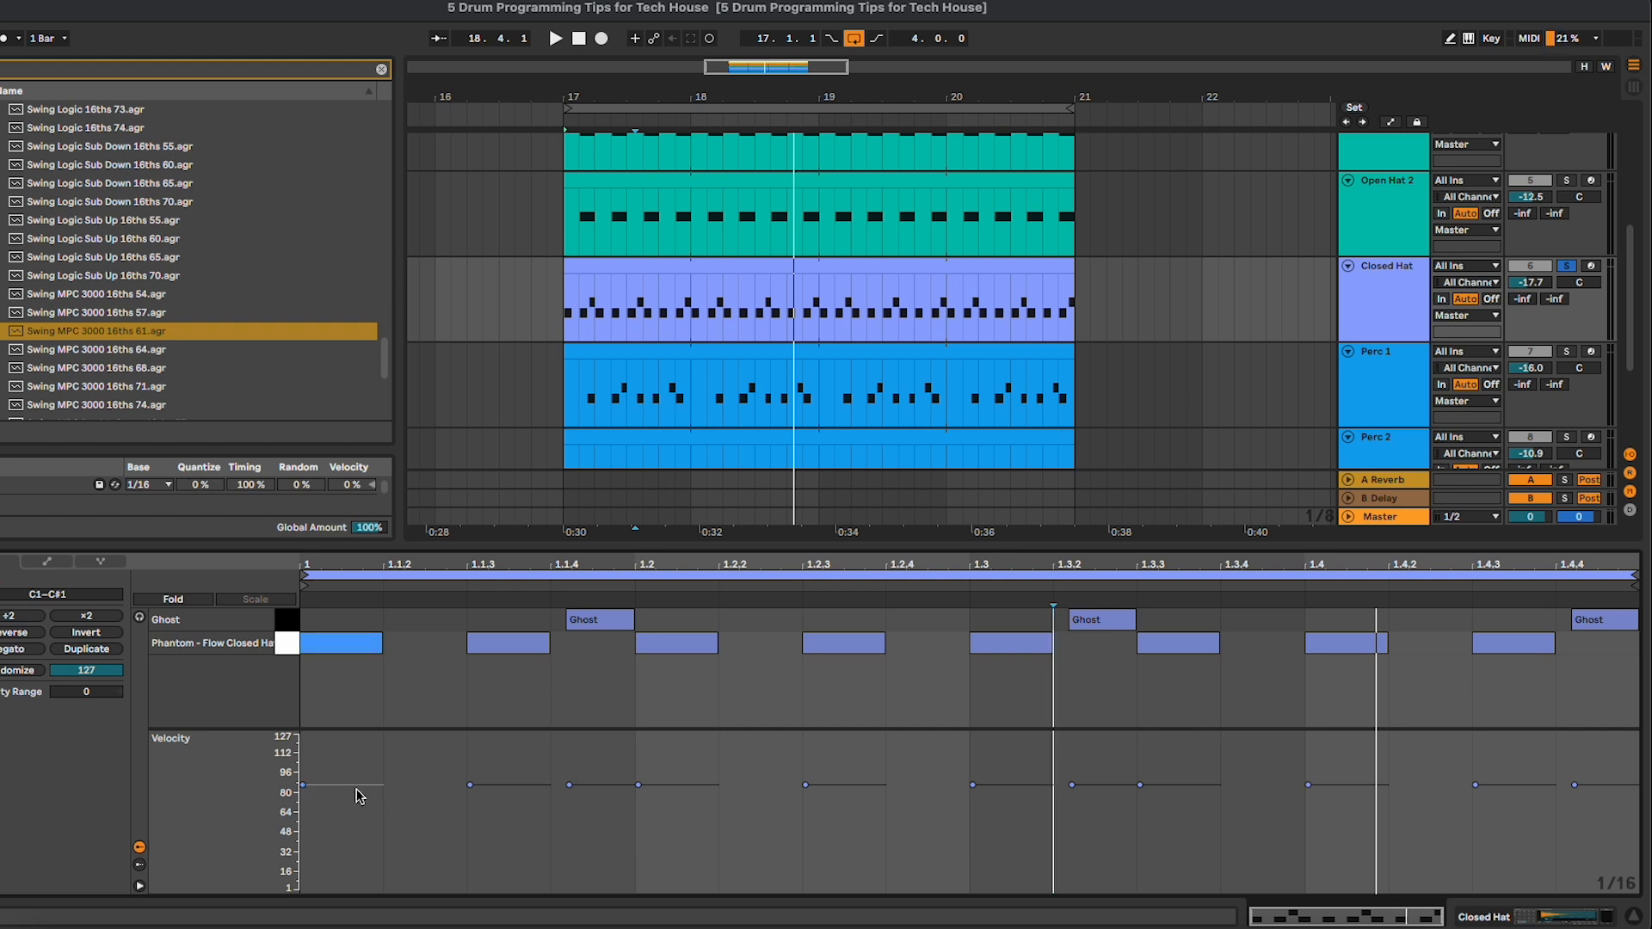
Step: Vary the Closed Hat notes' velocities between about 43 and 105, setting the ghost note at 1.4.4 to 91, and play the loop
{"action": "left_click_drag", "start_coordinate": [360, 796], "coordinate": [360, 817]}
{"action": "left_click_drag", "start_coordinate": [503, 785], "coordinate": [591, 816]}
{"action": "left_click_drag", "start_coordinate": [675, 785], "coordinate": [675, 762]}
{"action": "left_click_drag", "start_coordinate": [839, 785], "coordinate": [839, 808]}
{"action": "left_click_drag", "start_coordinate": [1028, 784], "coordinate": [1027, 795]}
{"action": "mouse_move", "coordinate": [1102, 784]}
{"action": "left_mouse_down"}
{"action": "mouse_move", "coordinate": [1101, 819]}
{"action": "mouse_move", "coordinate": [1188, 769]}
{"action": "left_mouse_up"}
{"action": "left_click_drag", "start_coordinate": [1308, 785], "coordinate": [1308, 810]}
{"action": "left_click_drag", "start_coordinate": [1476, 785], "coordinate": [1476, 839]}
{"action": "left_click_drag", "start_coordinate": [1575, 784], "coordinate": [1575, 779]}
{"action": "key", "text": "space"}
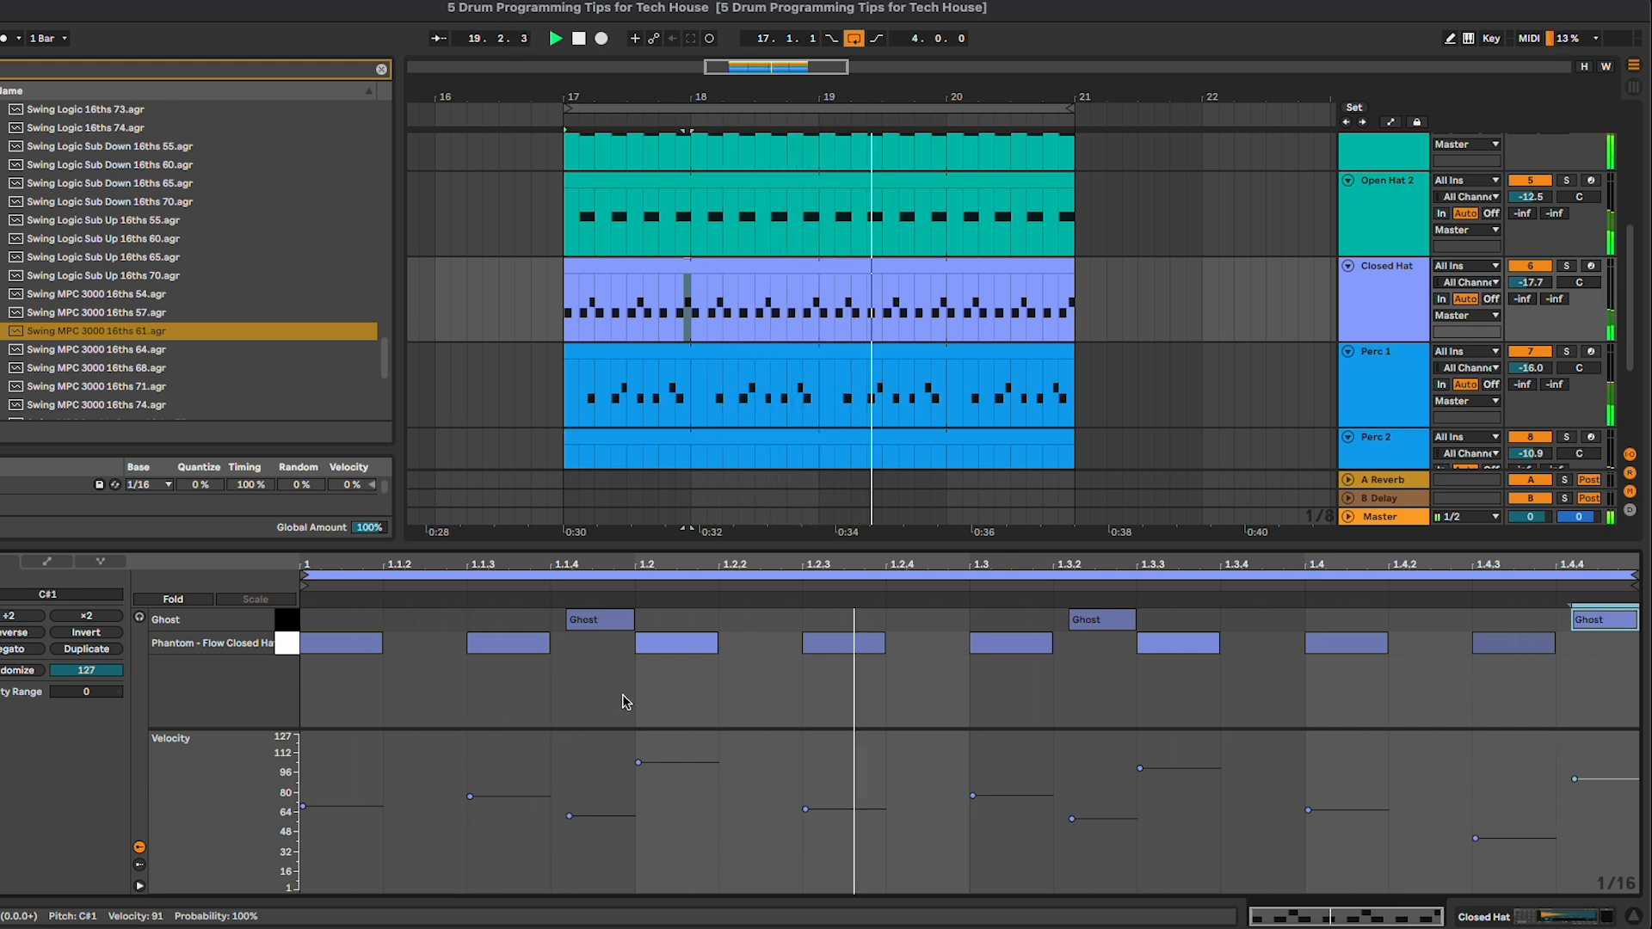
Step: Select all Closed Hat ghost notes and shift their starts slightly further off the grid
{"action": "left_click", "coordinate": [288, 620]}
{"action": "left_click_drag", "start_coordinate": [567, 621], "coordinate": [572, 621]}
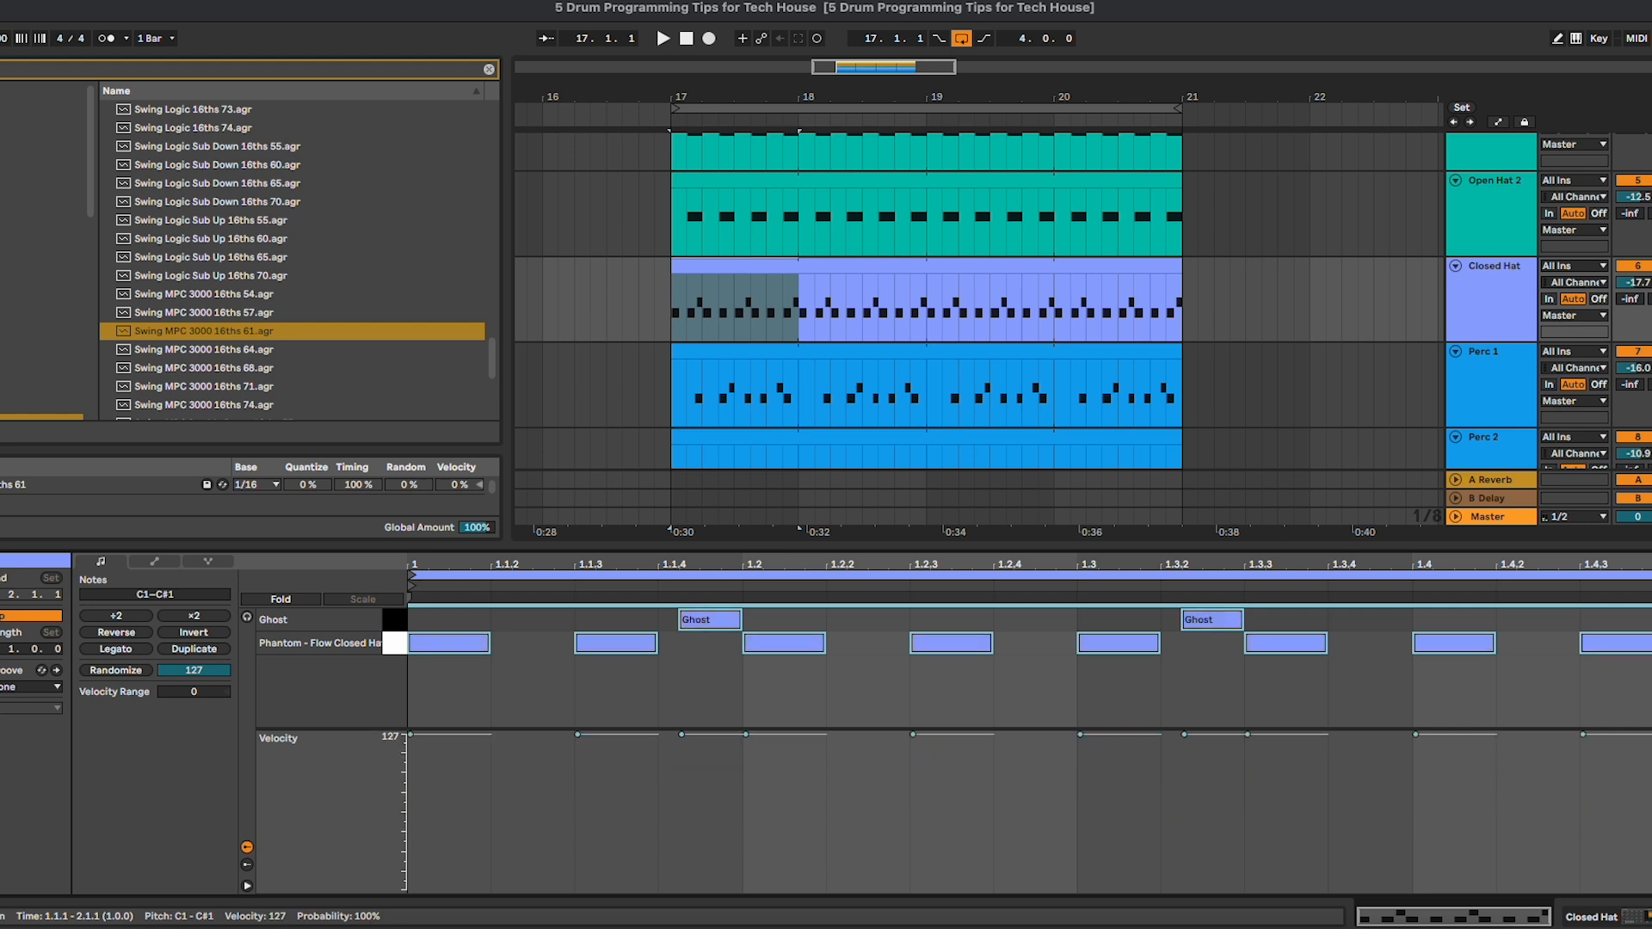
Step: Select all Closed Hat notes at velocity 100 and give them a velocity range of -50, spanning 50 to 100
{"action": "left_click", "coordinate": [1114, 834]}
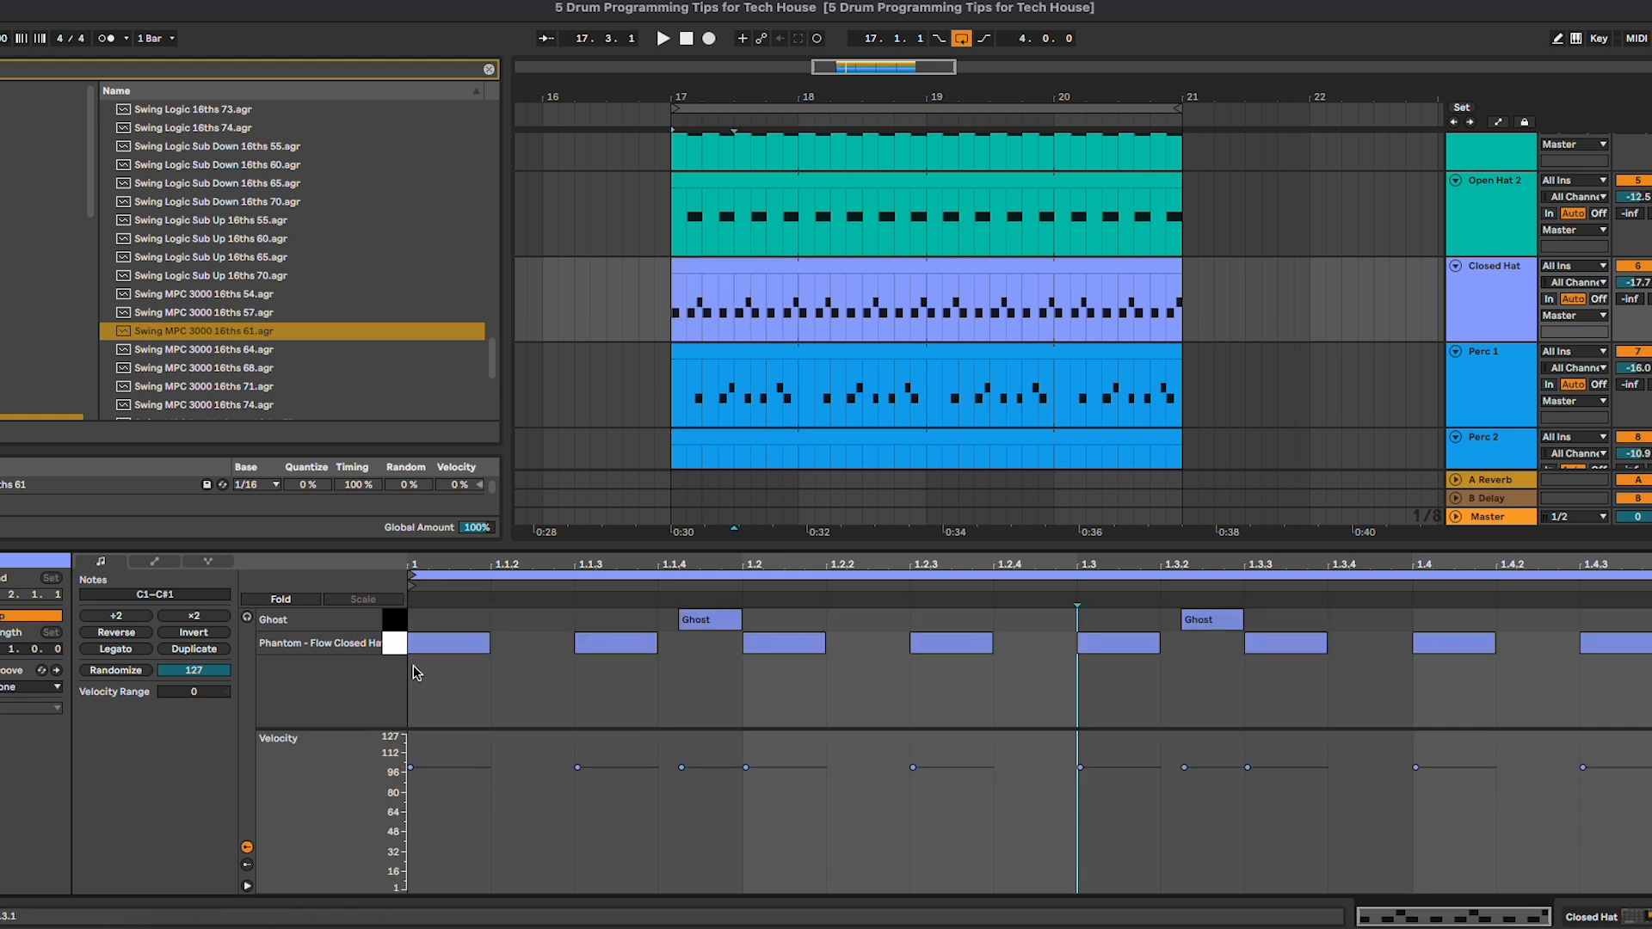
{"action": "left_click", "coordinate": [555, 705]}
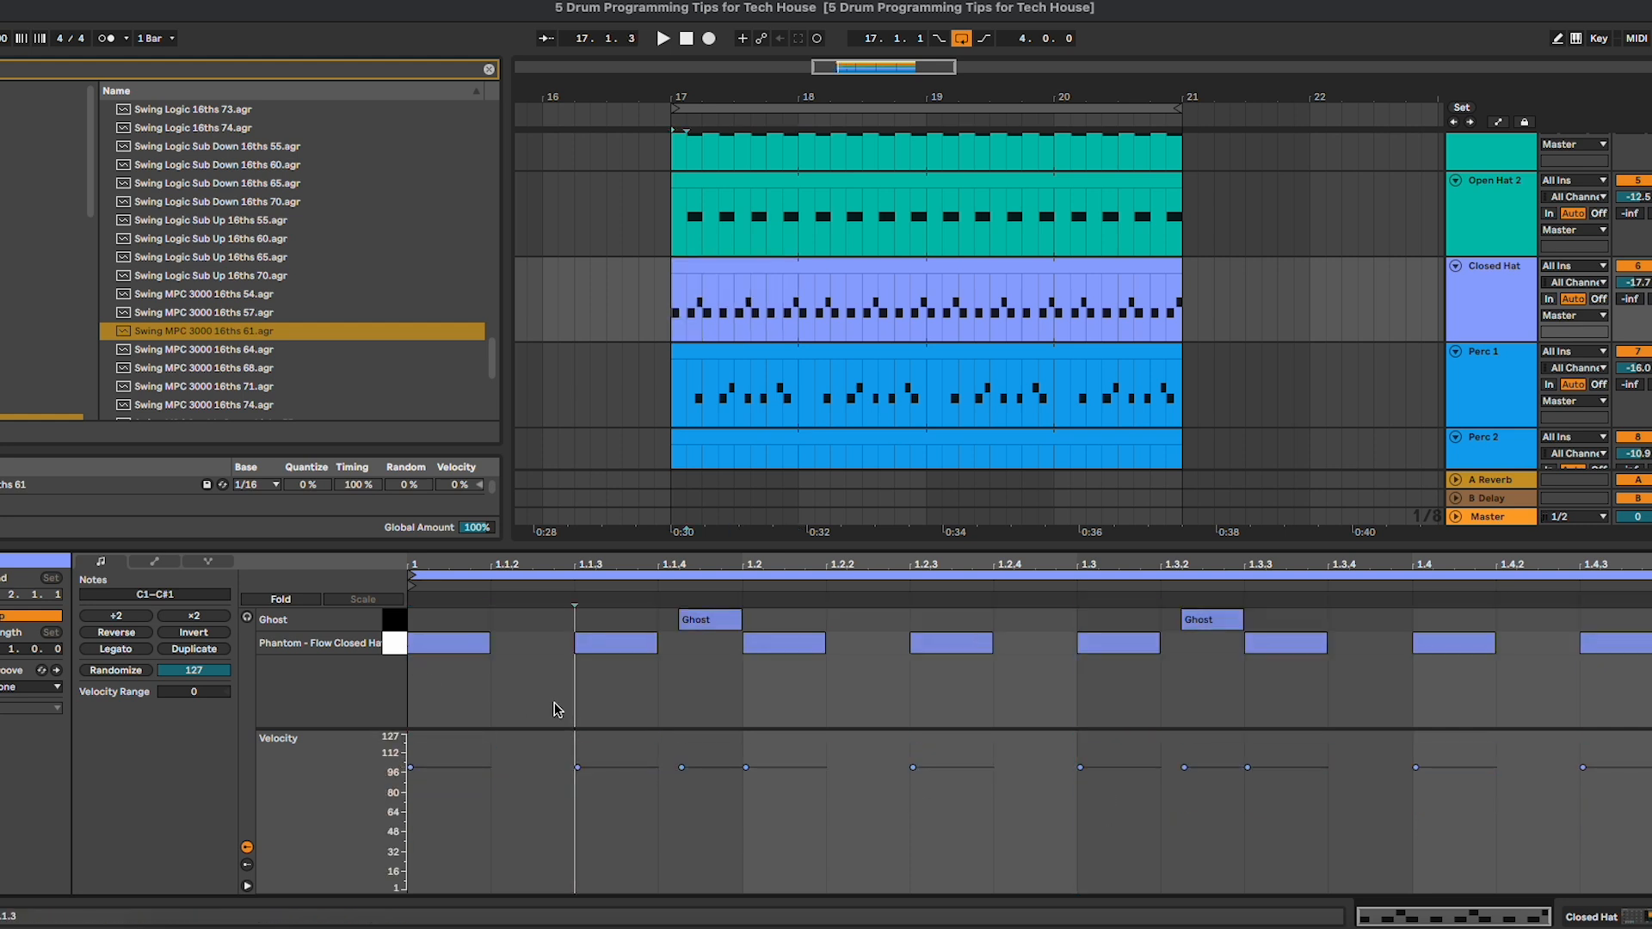
{"action": "key", "text": "ctrl+a"}
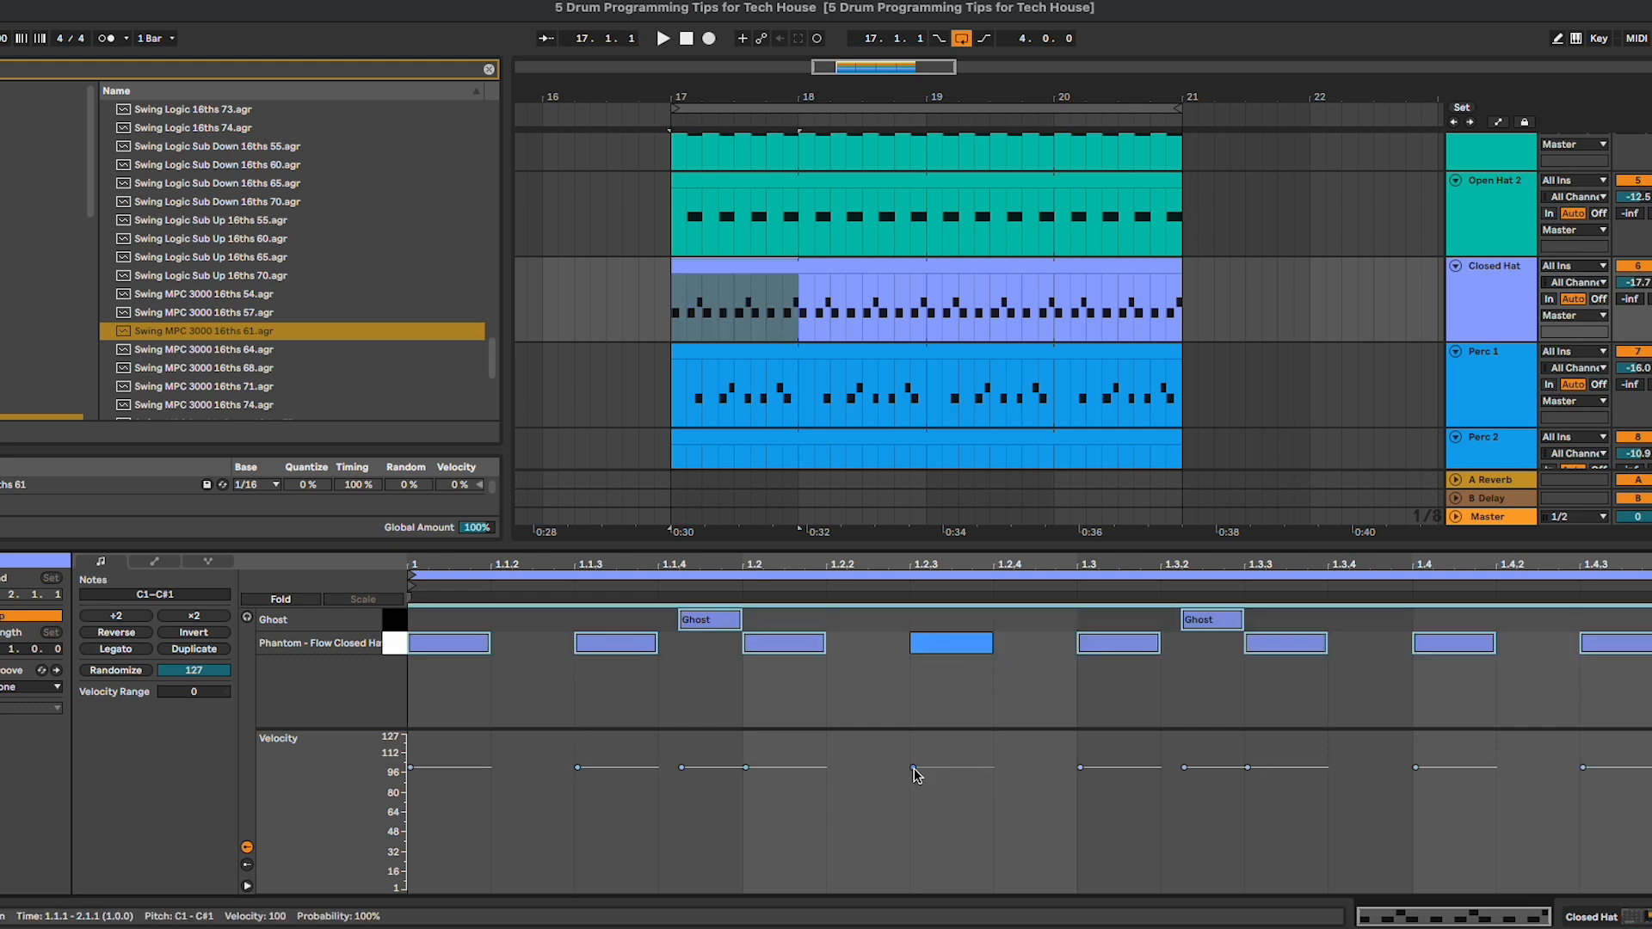
{"action": "left_click_drag", "start_coordinate": [914, 767], "coordinate": [914, 828]}
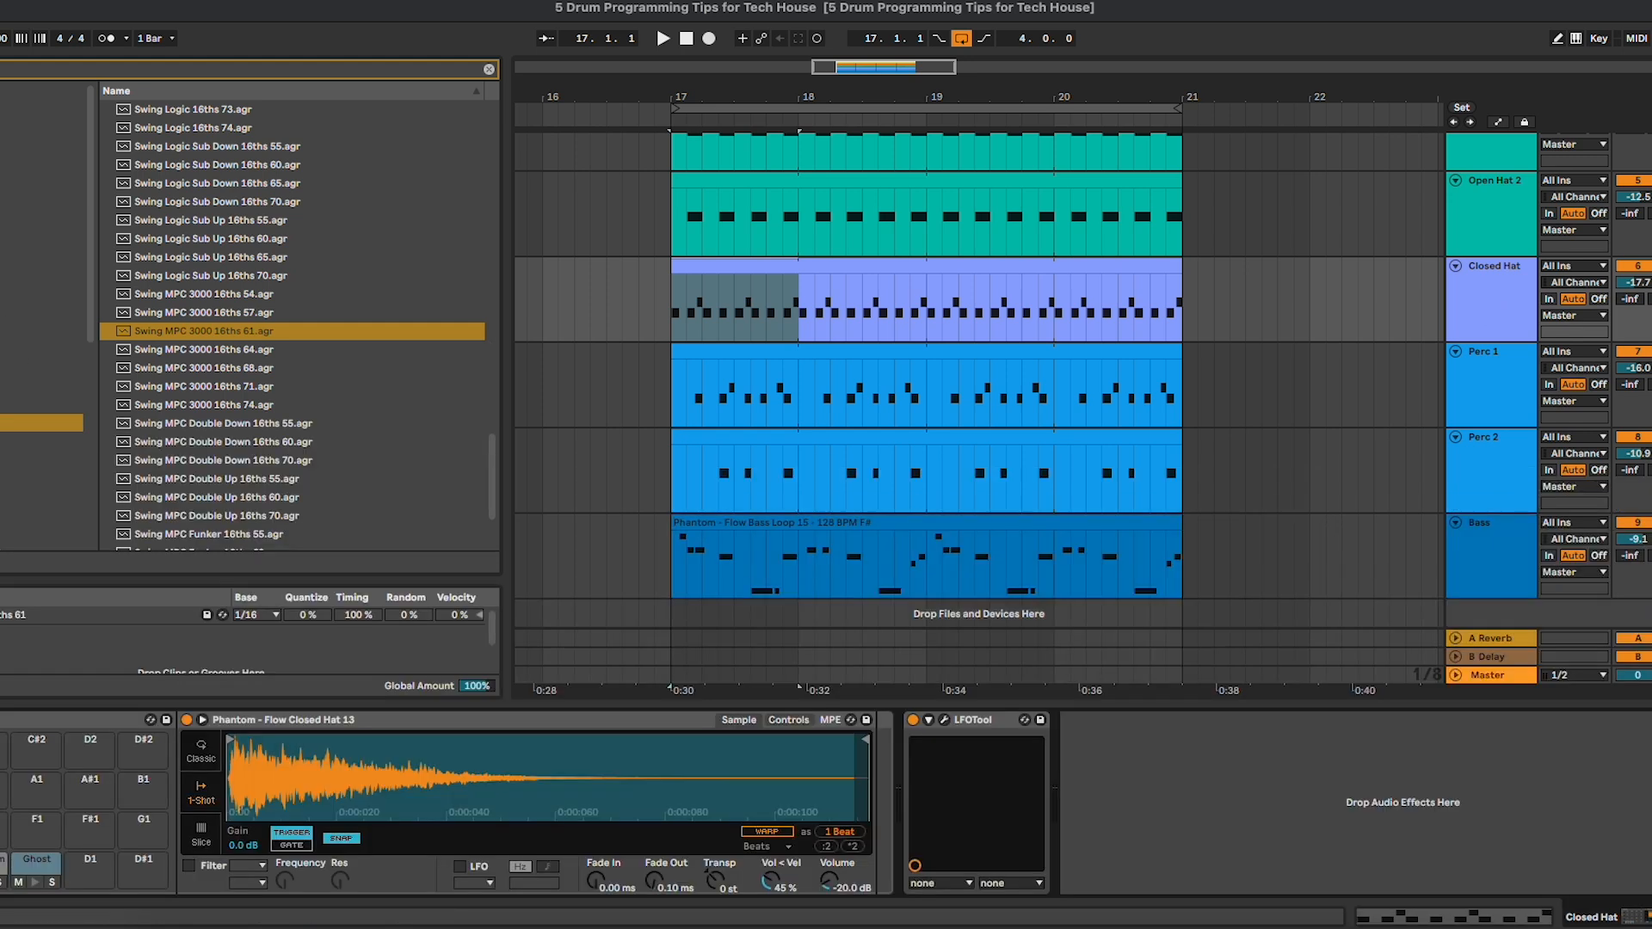
Step: Add the Velocity MIDI effect ahead of the Closed Hat's Drum Rack and set its Random amount to 21
{"action": "left_click", "coordinate": [11, 328]}
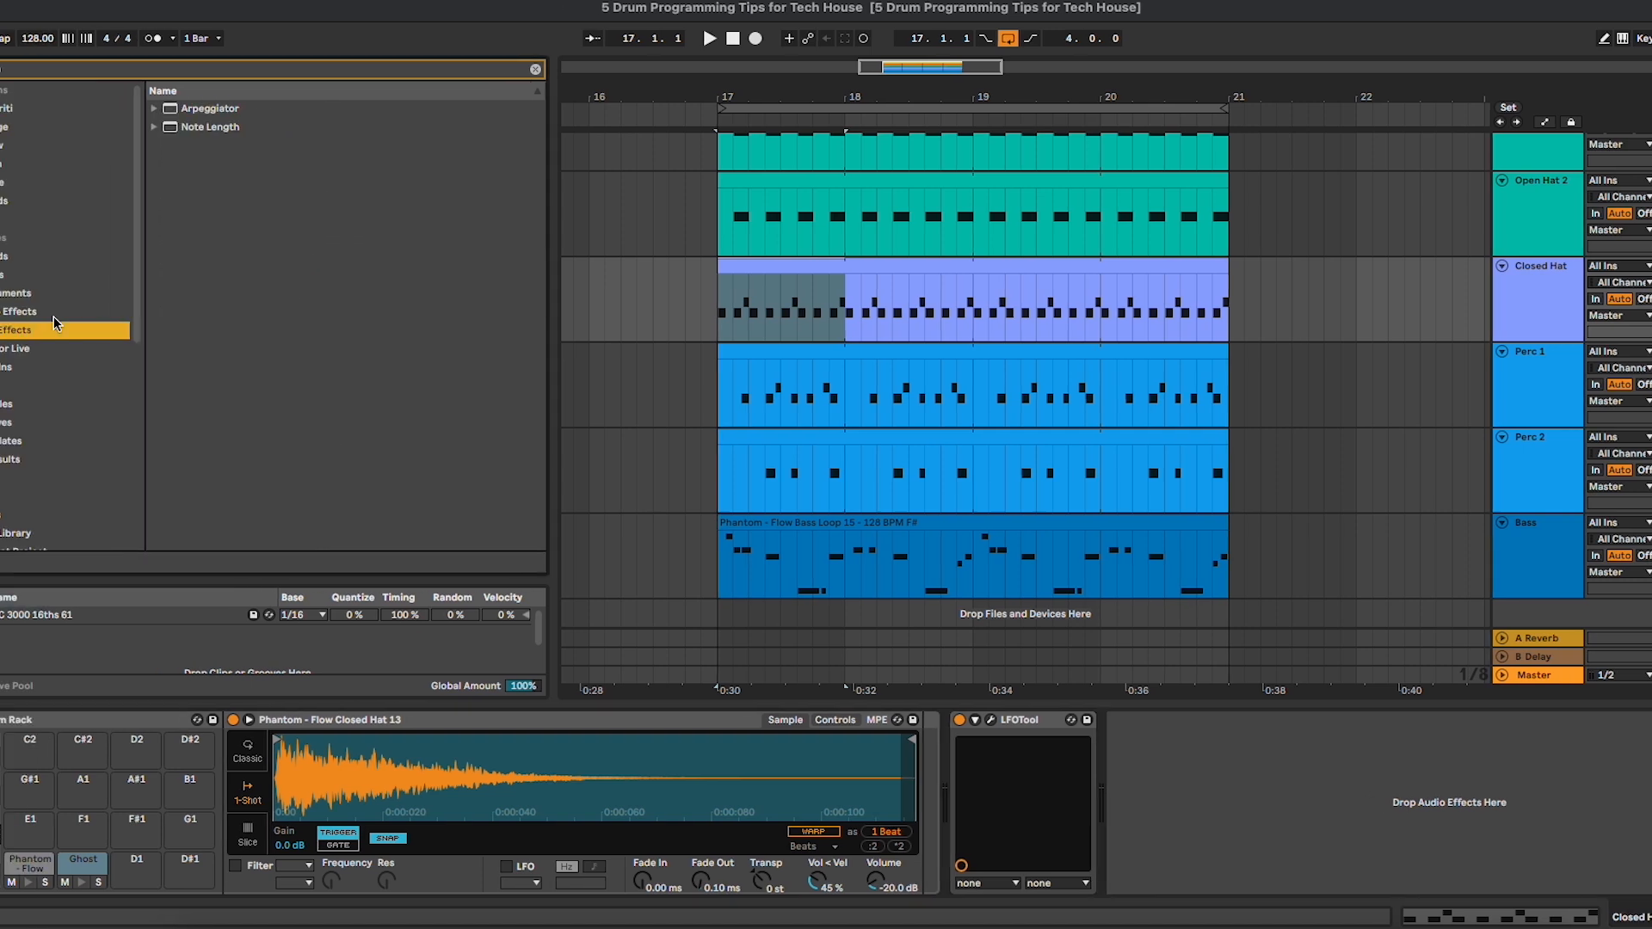
{"action": "left_click", "coordinate": [489, 69]}
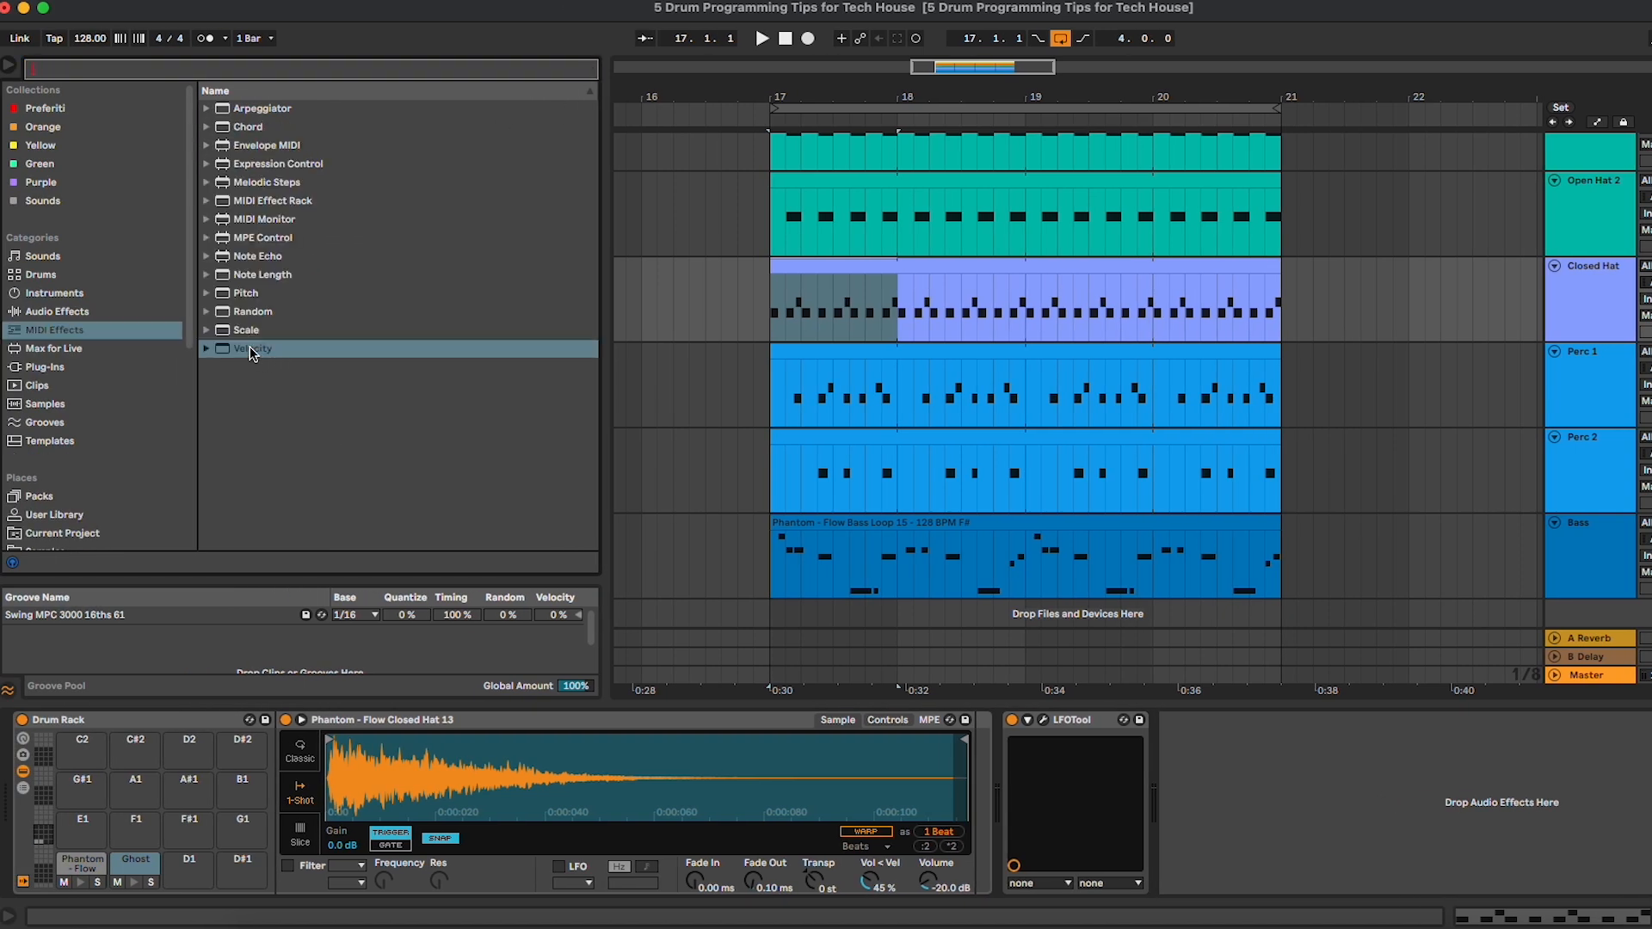
{"action": "left_click_drag", "start_coordinate": [249, 347], "coordinate": [12, 749]}
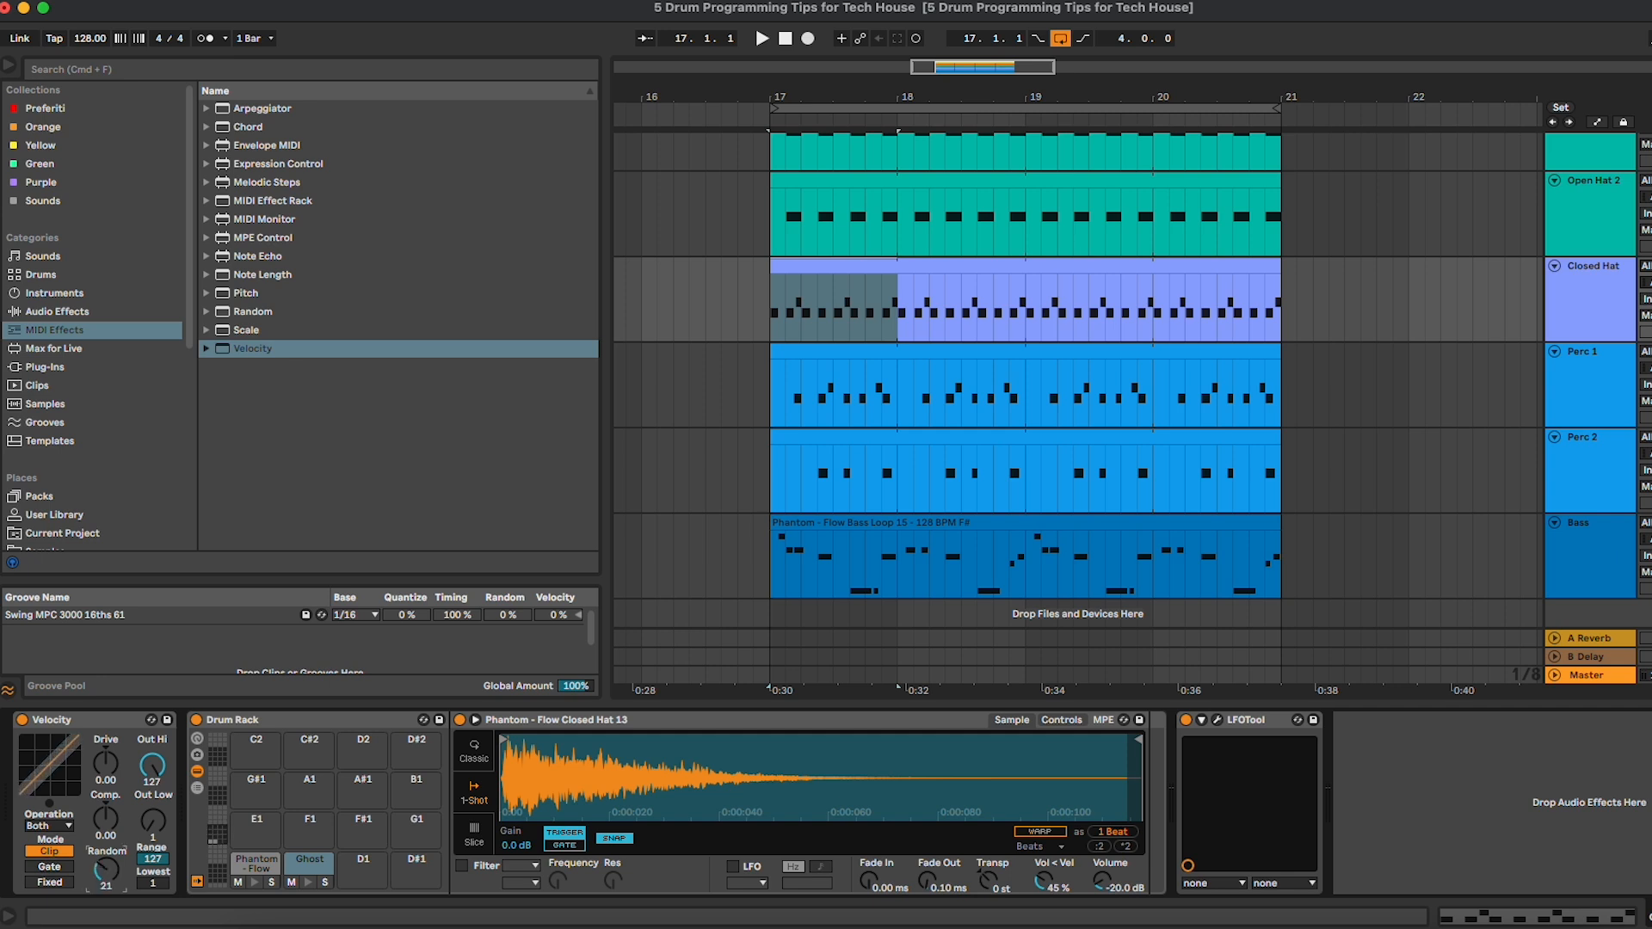
Step: Open the Closed Hat clip's notes, play the loop and return to the Closed Hat track's devices
{"action": "left_click", "coordinate": [911, 266]}
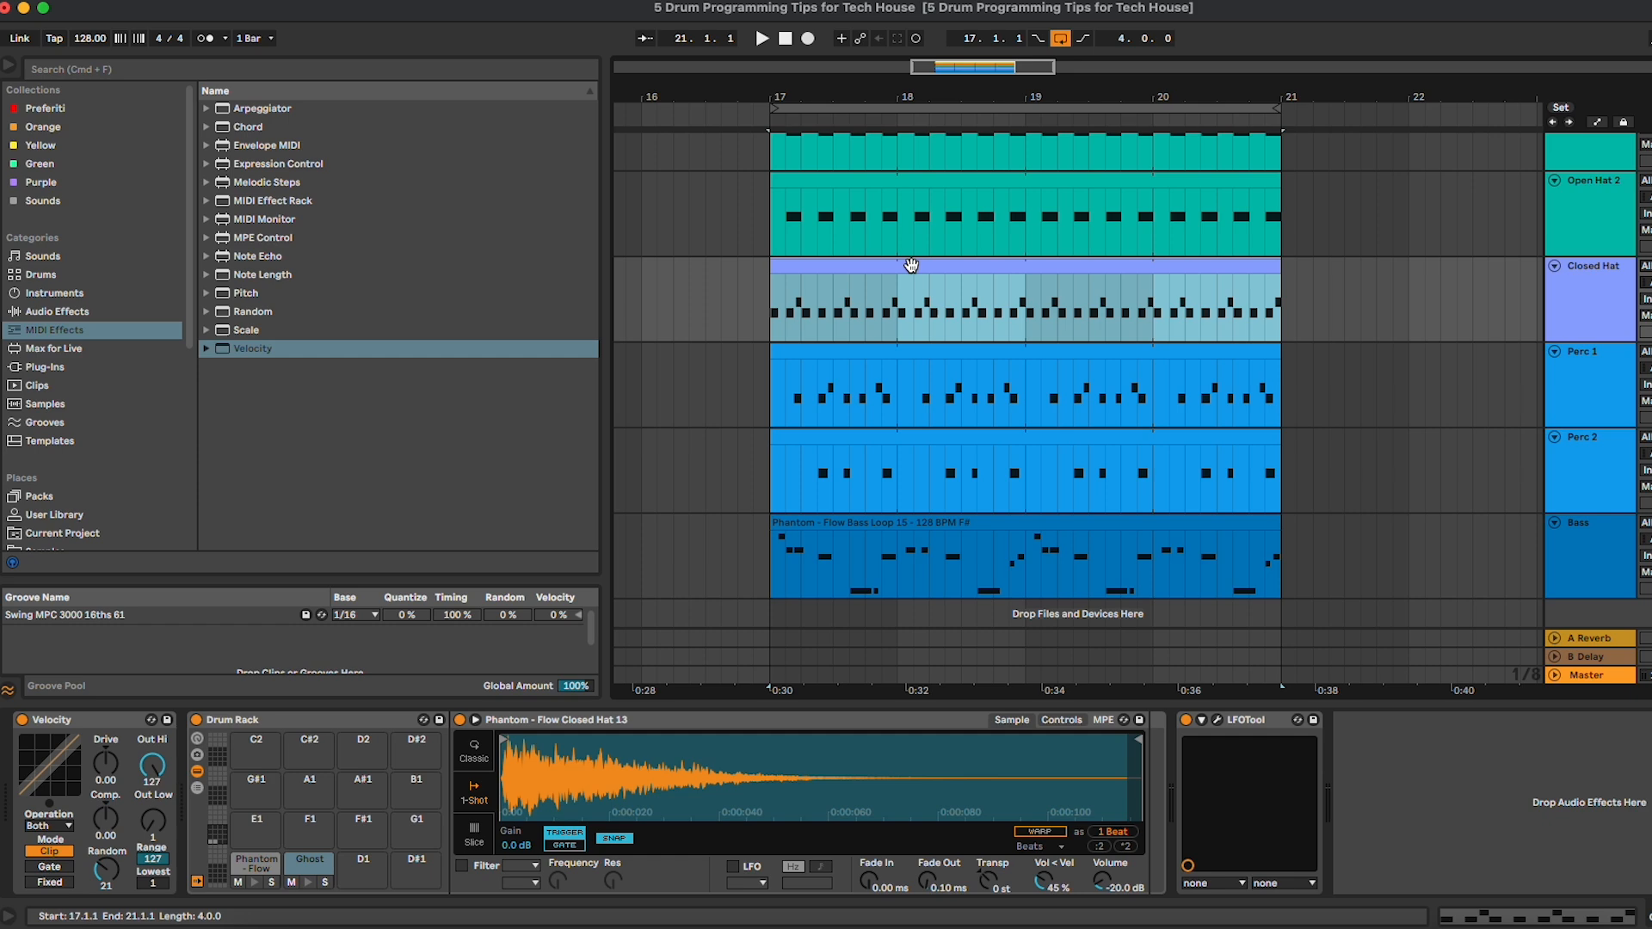
{"action": "double_click", "coordinate": [911, 266]}
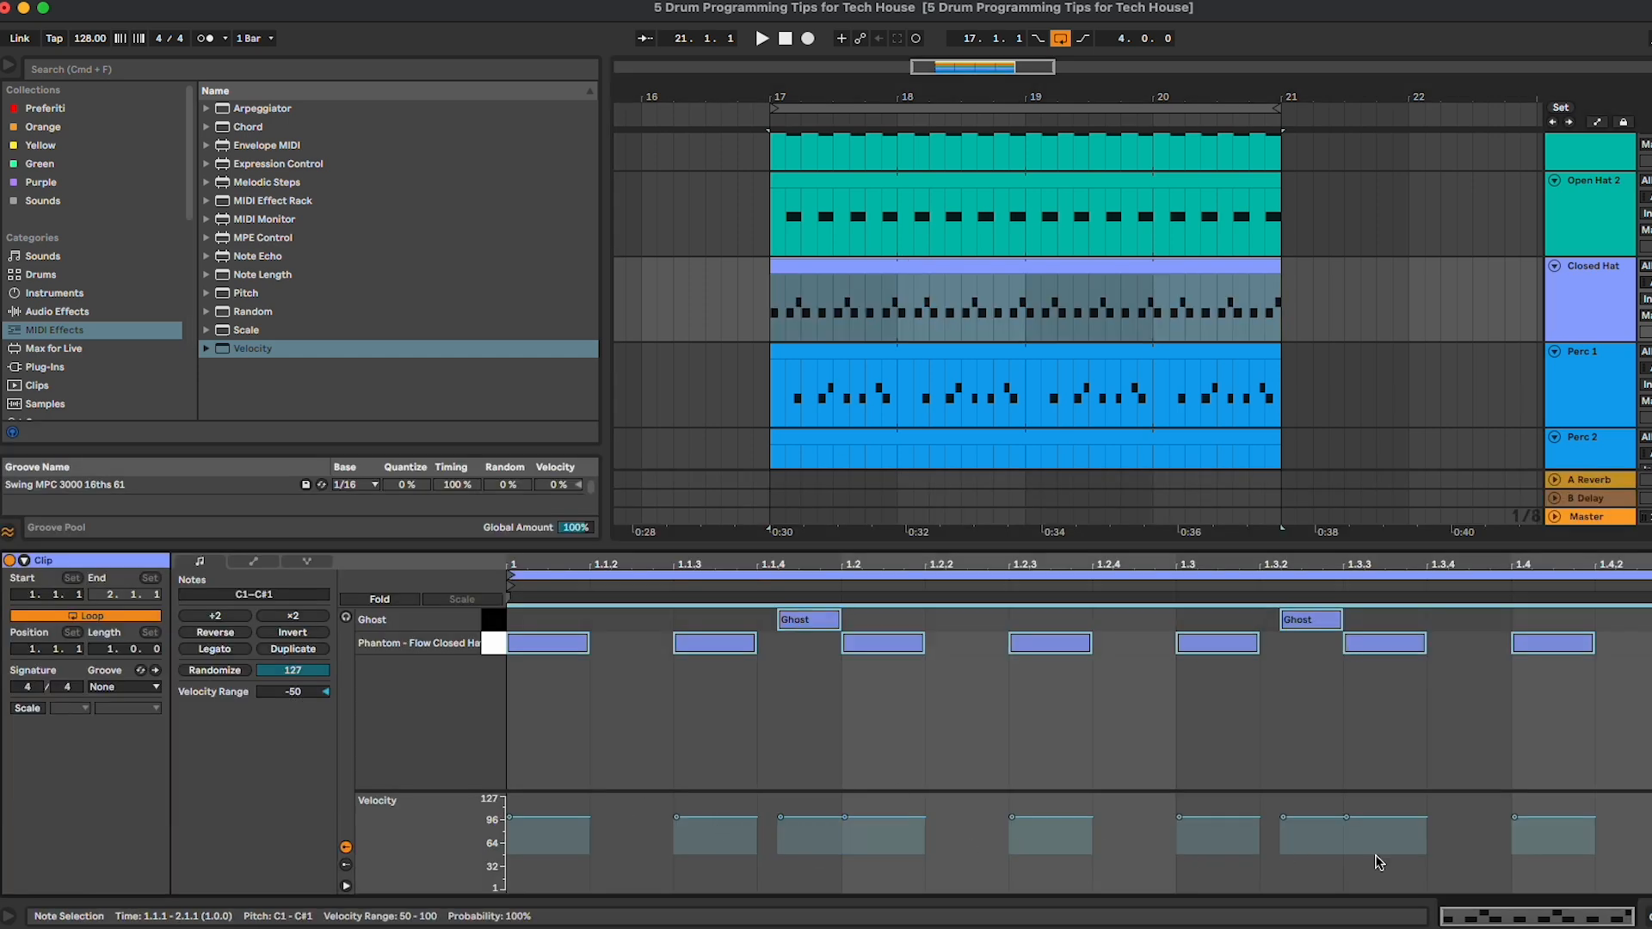
{"action": "key", "text": "space"}
{"action": "left_click", "coordinate": [1595, 319]}
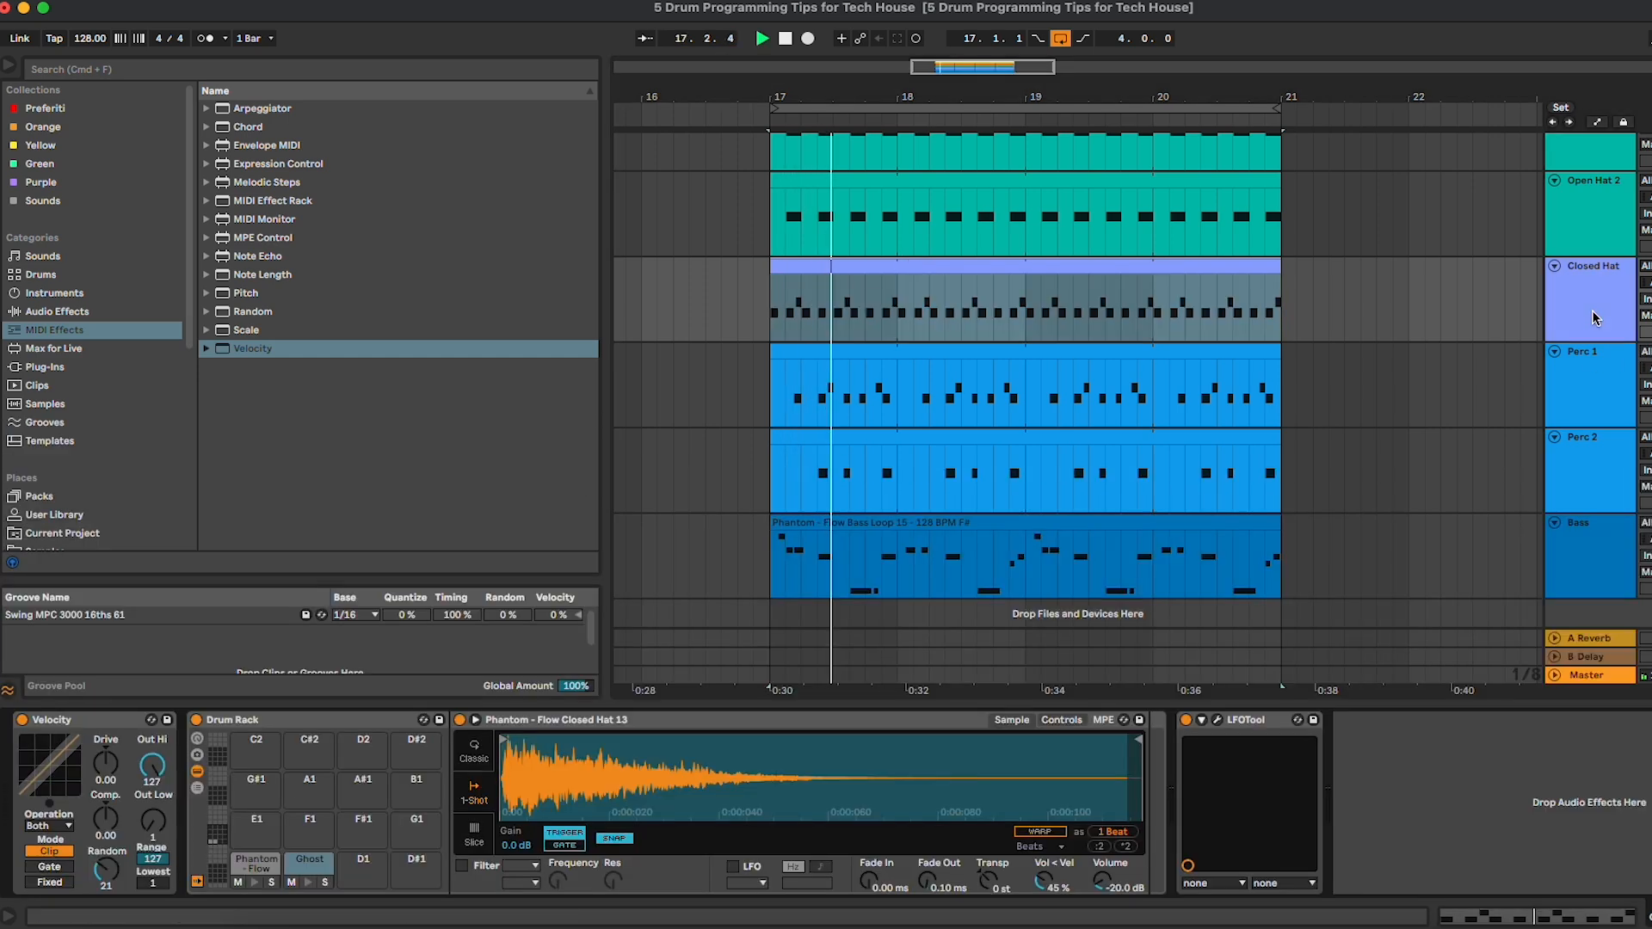
Step: Try the Velocity effect's Random amount at 64, lower it to 30 and play the loop, keeping Operation set to Both
{"action": "left_click_drag", "start_coordinate": [106, 871], "coordinate": [106, 833]}
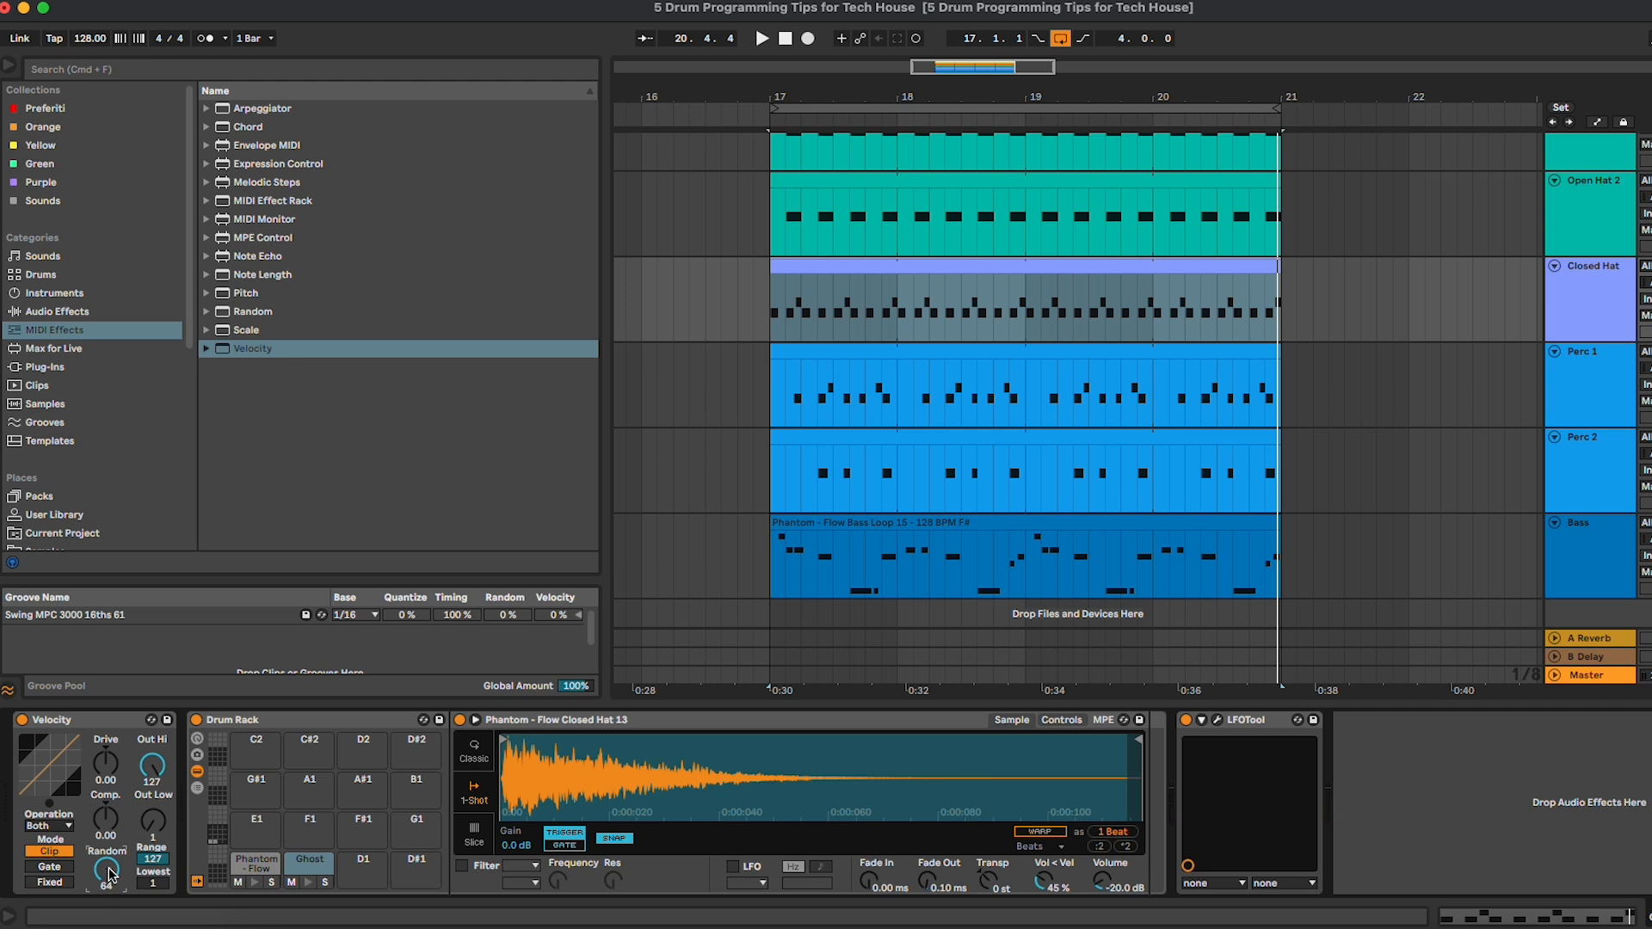
{"action": "left_click_drag", "start_coordinate": [110, 875], "coordinate": [110, 903]}
{"action": "key", "text": "space"}
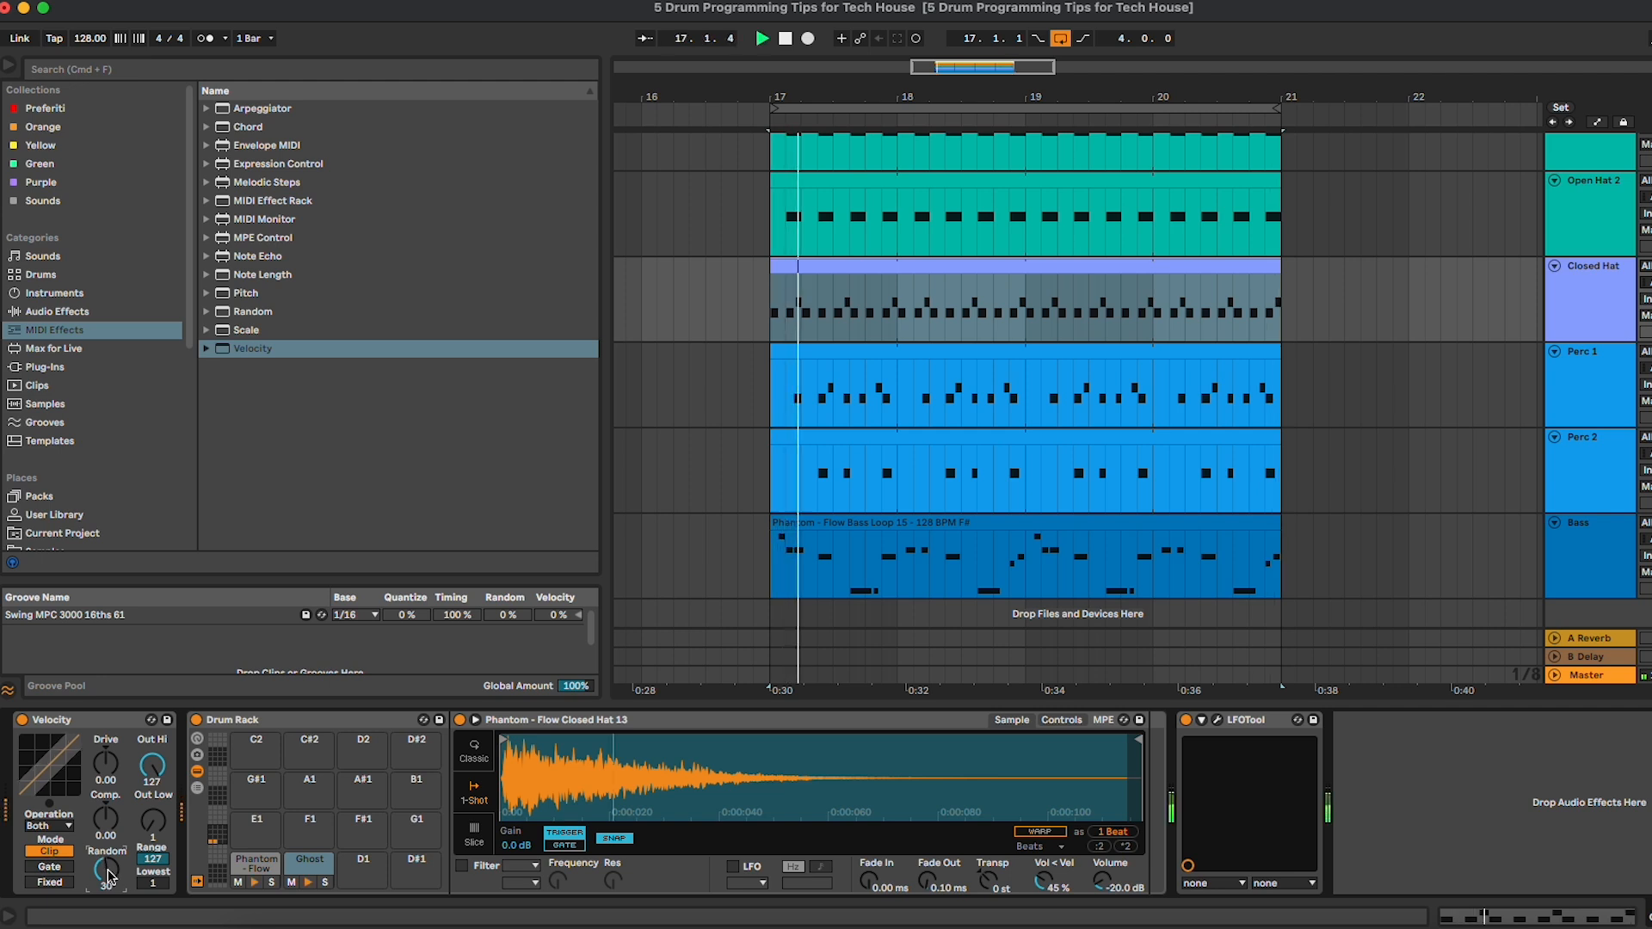
{"action": "left_click", "coordinate": [67, 827]}
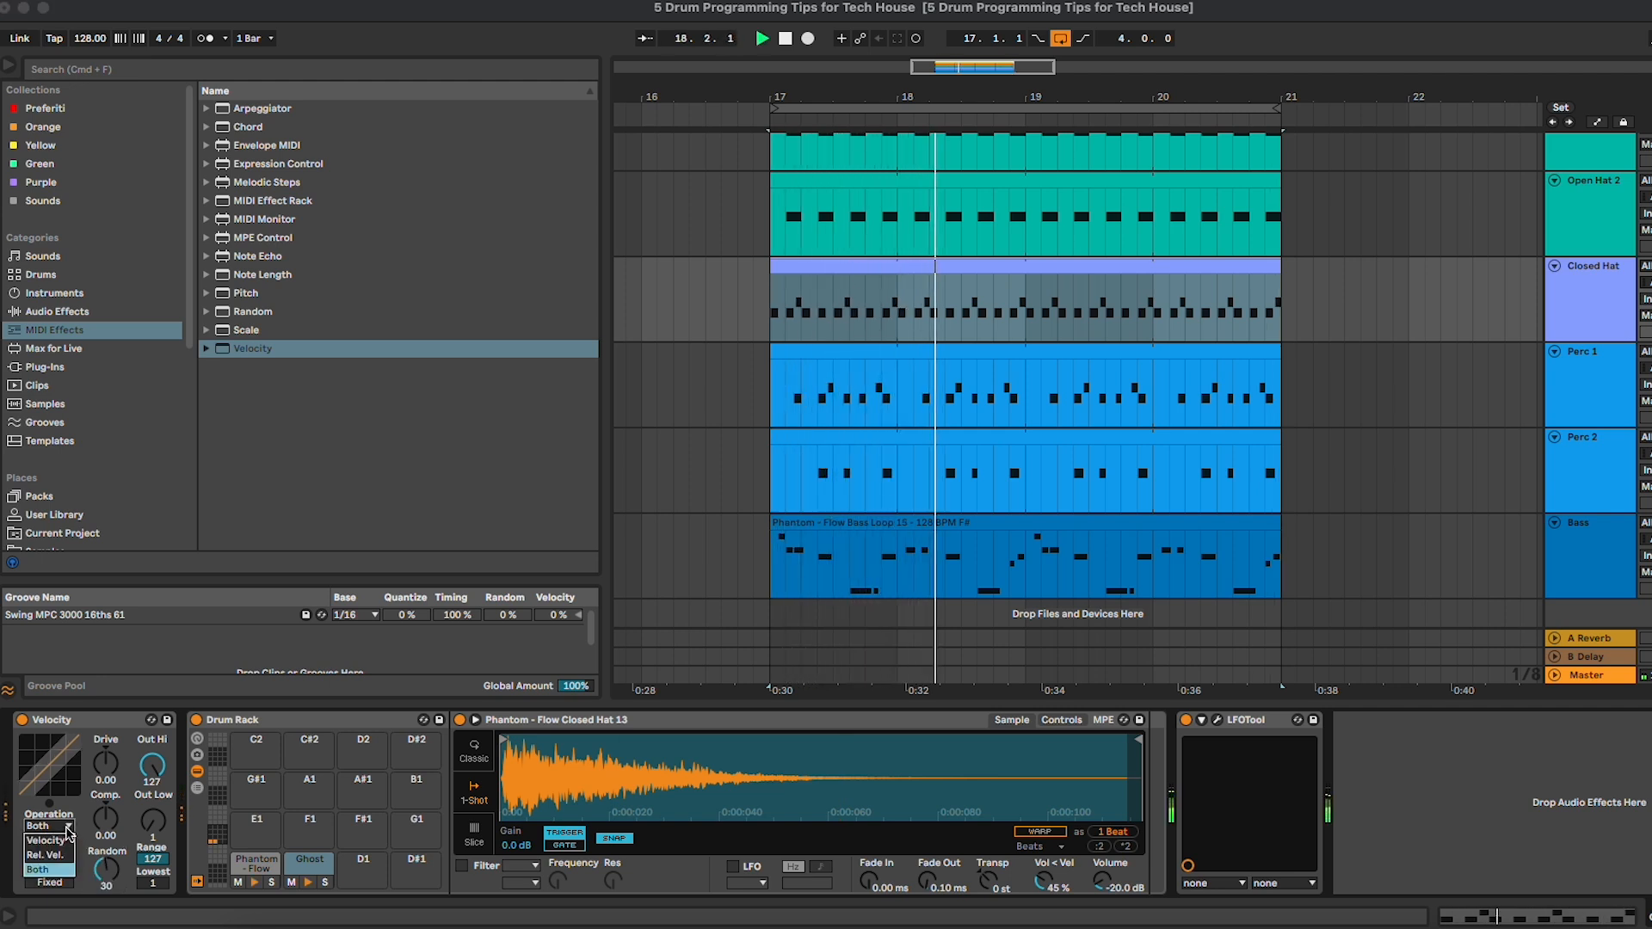
{"action": "left_click", "coordinate": [82, 834]}
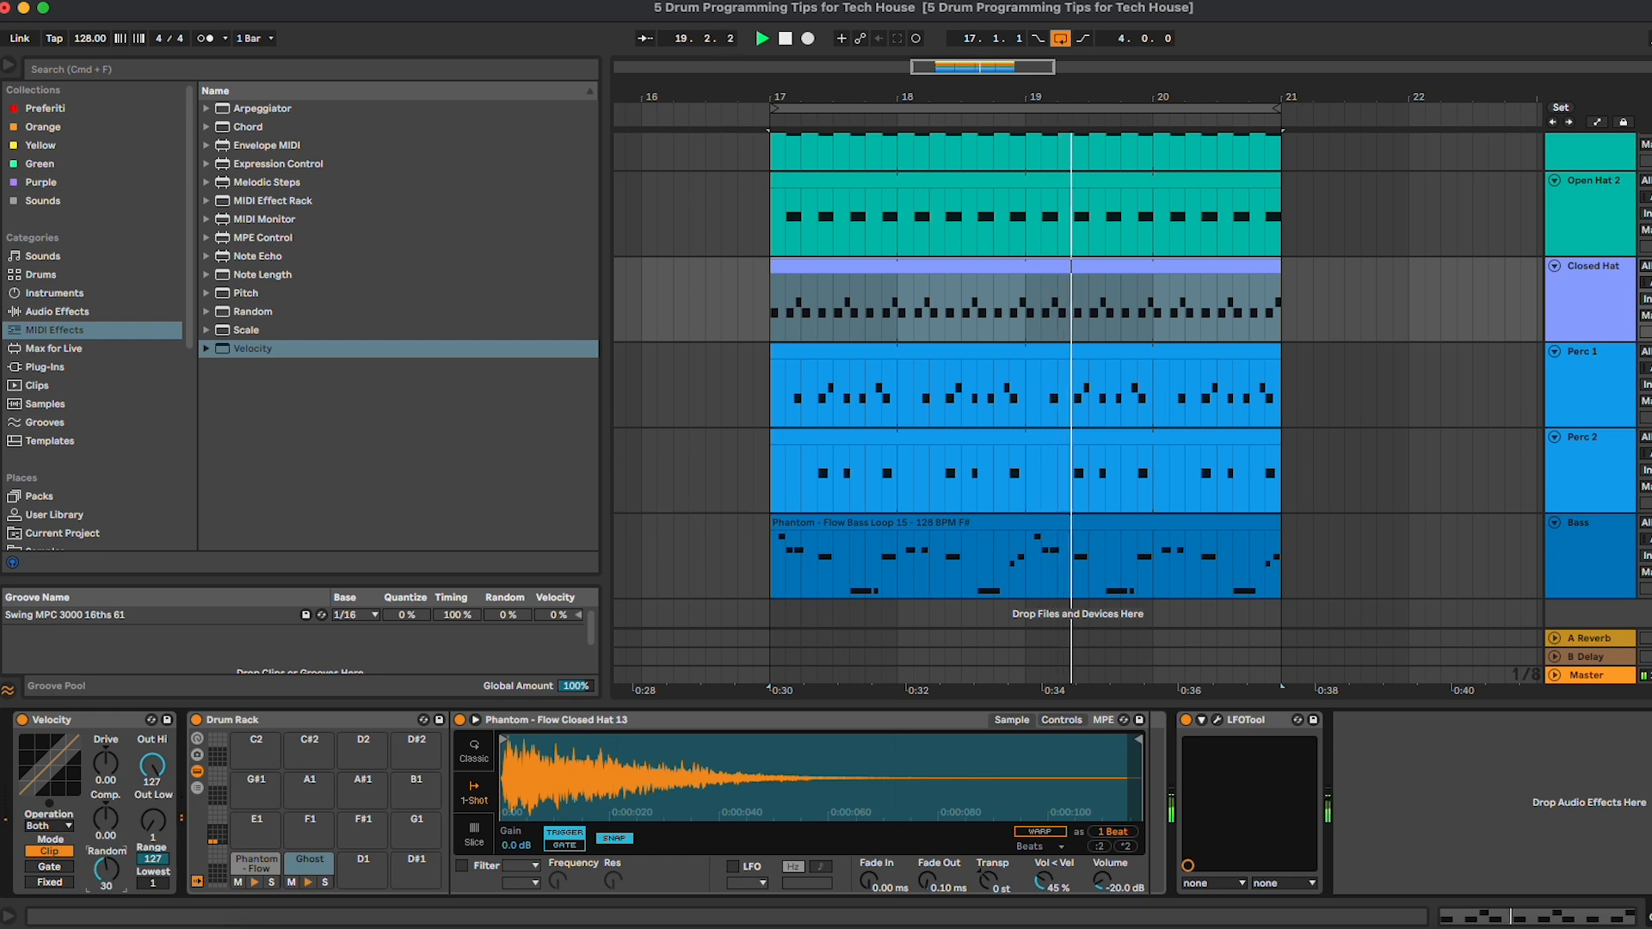
{"action": "left_click_drag", "start_coordinate": [107, 872], "coordinate": [108, 878]}
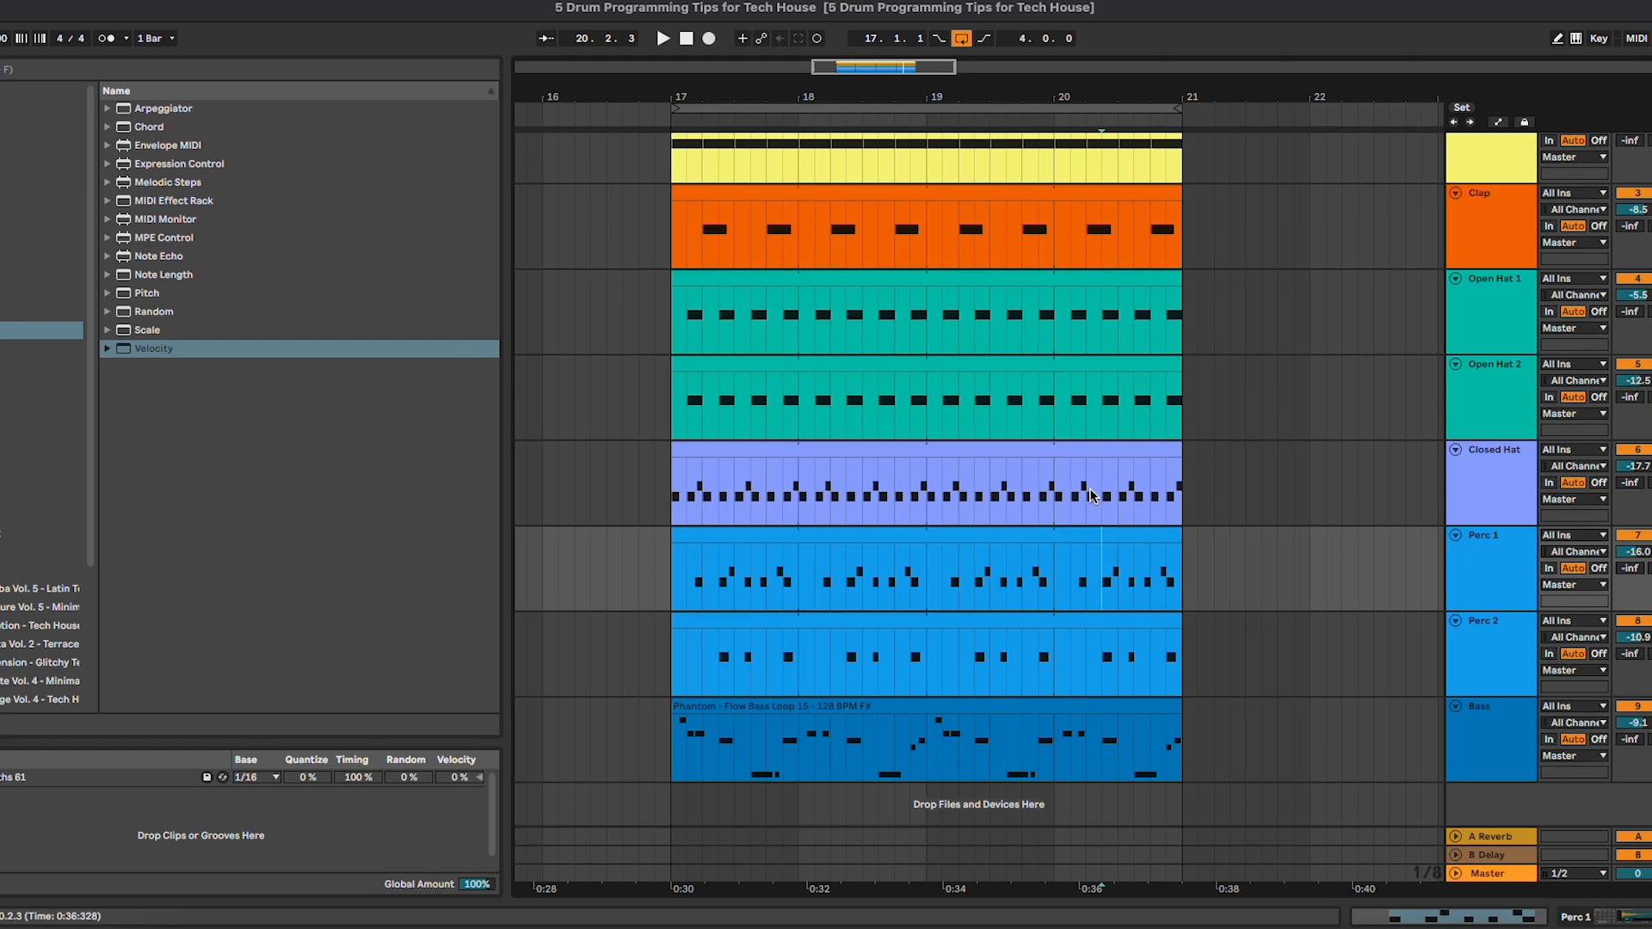
Step: Browse the Rolling Tech House pack's Claps one-shots and insert a new audio track directly below the Clap track
{"action": "scroll", "coordinate": [1095, 490], "scroll_direction": "up", "scroll_amount": 1}
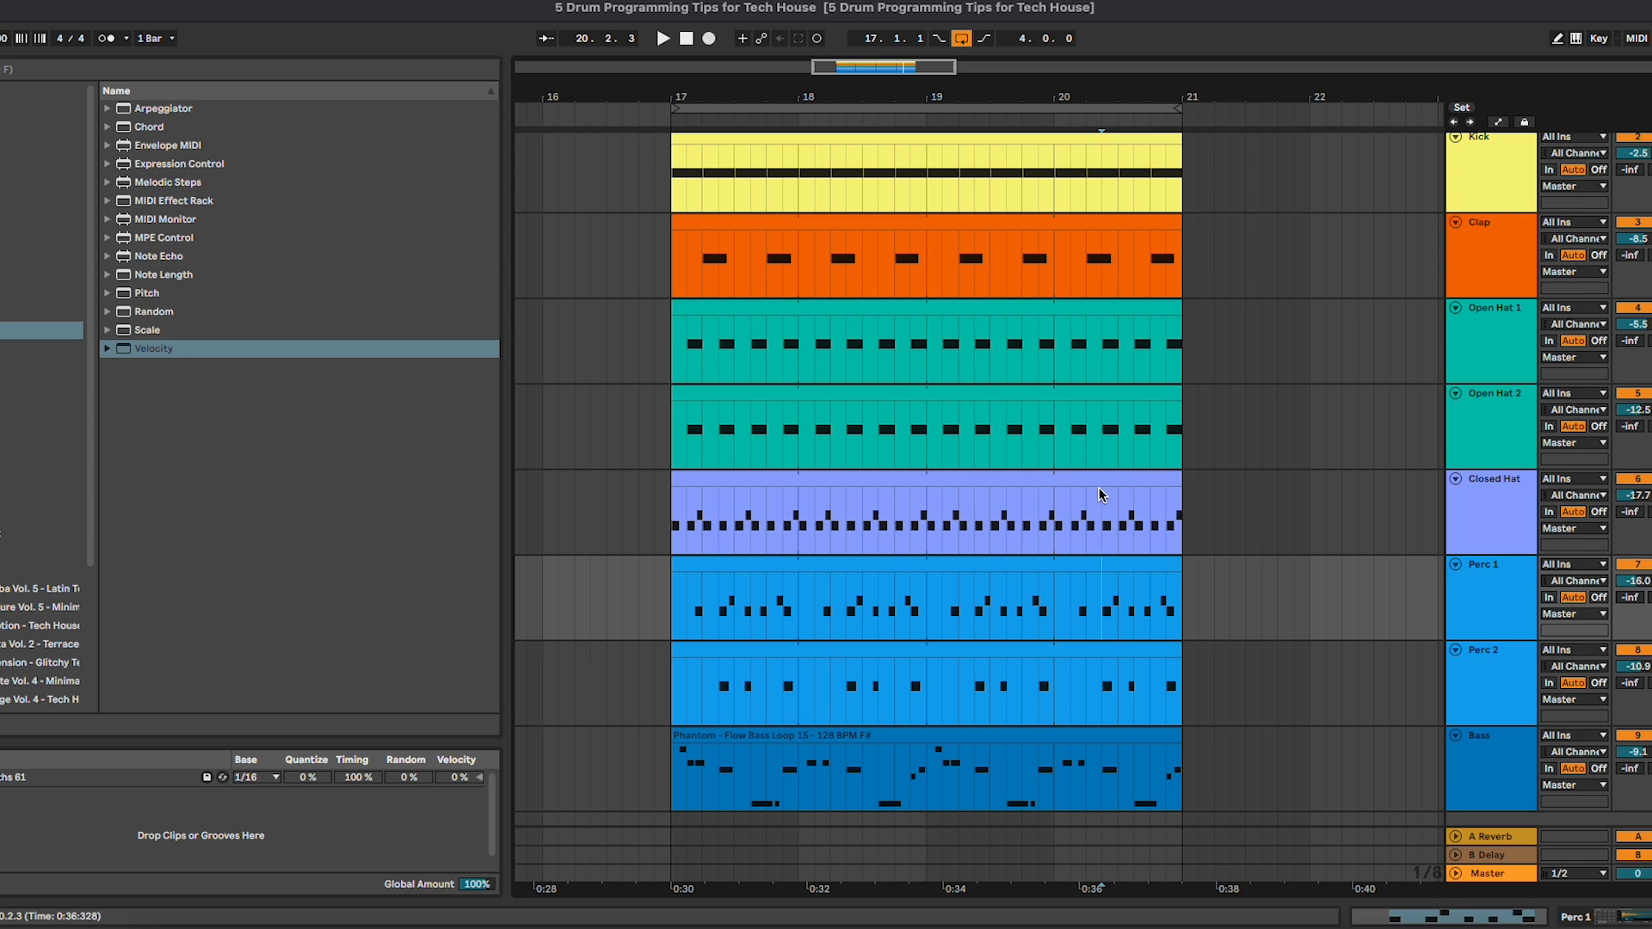
{"action": "double_click", "coordinate": [1482, 262]}
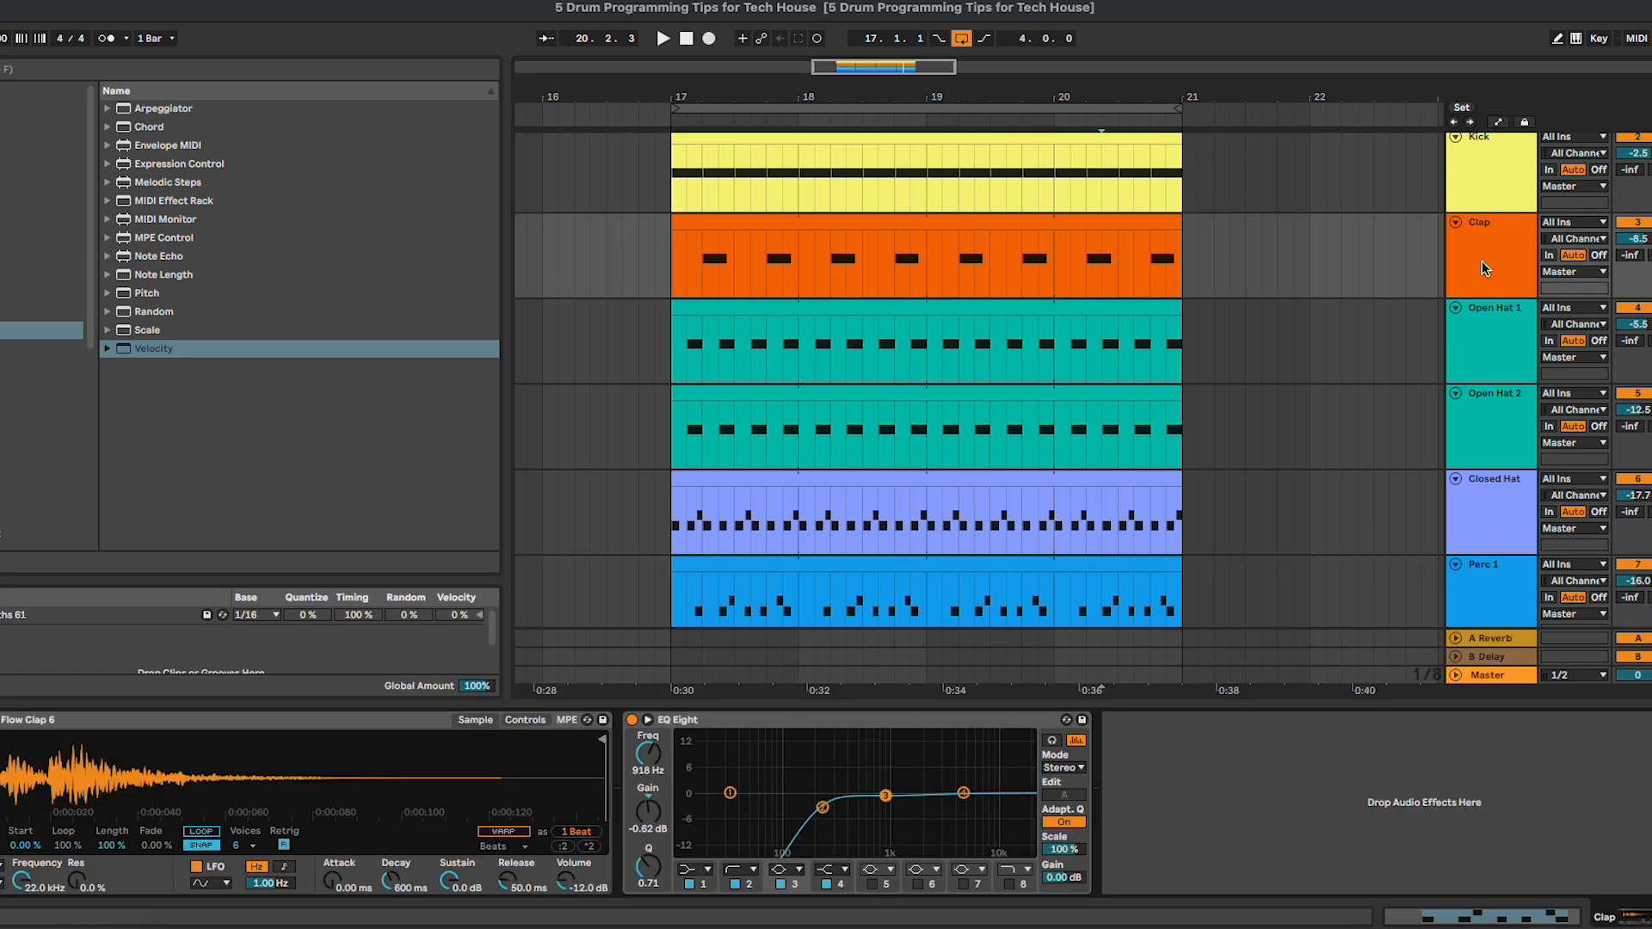
{"action": "scroll", "coordinate": [38, 510], "scroll_direction": "down", "scroll_amount": 8}
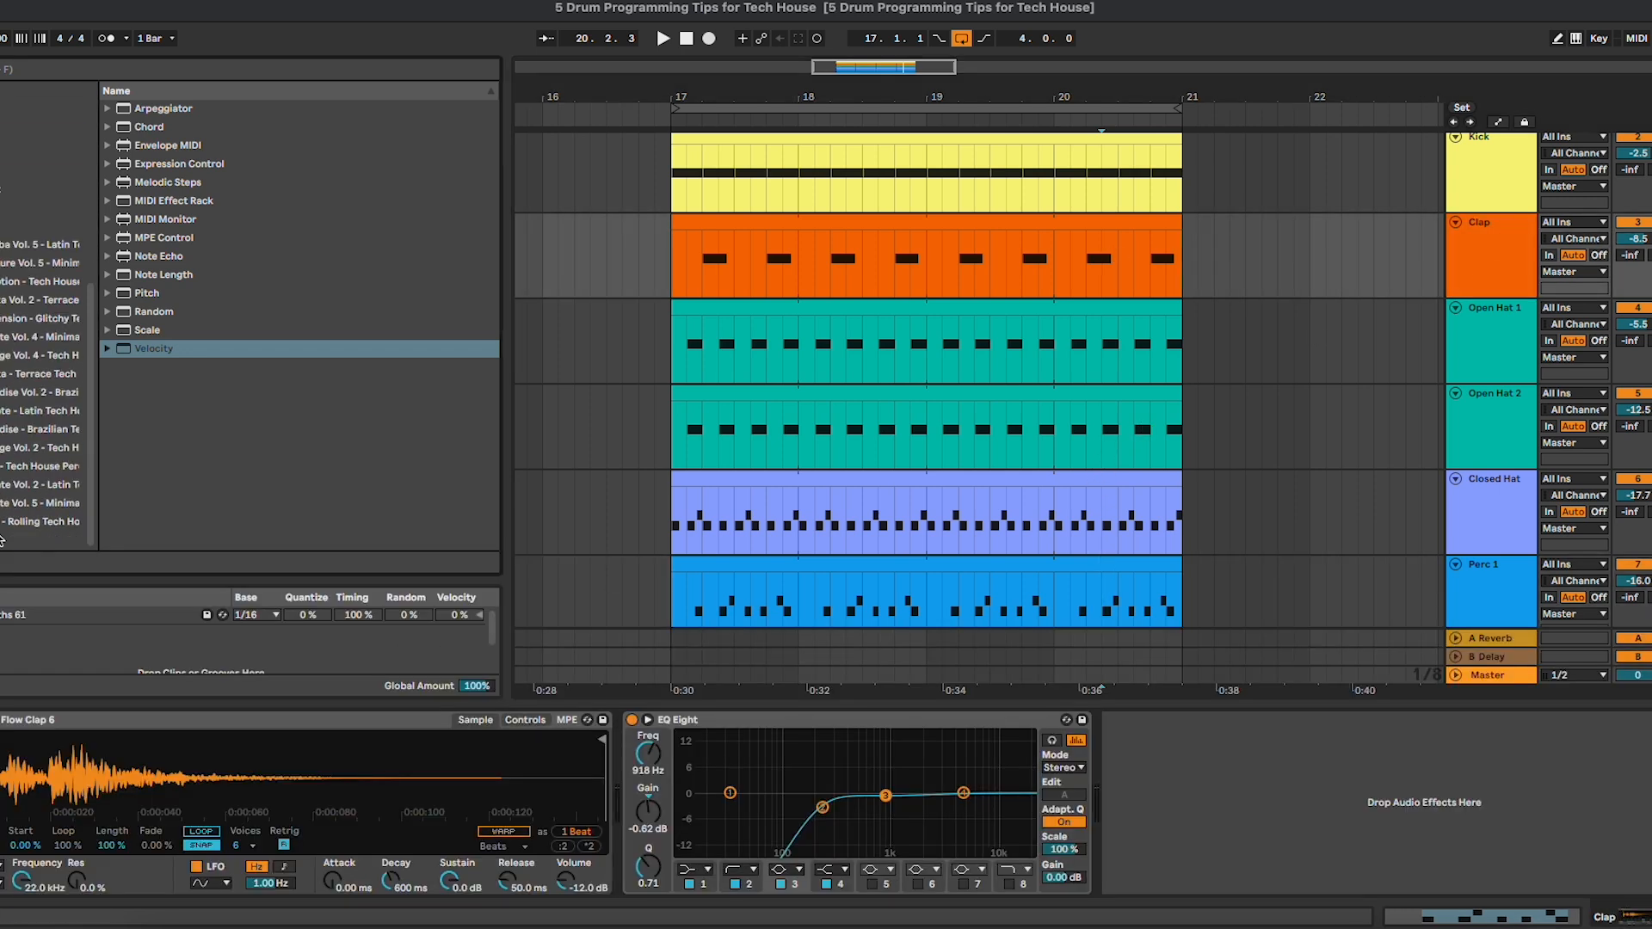
{"action": "left_click", "coordinate": [3, 525]}
{"action": "left_click", "coordinate": [193, 200]}
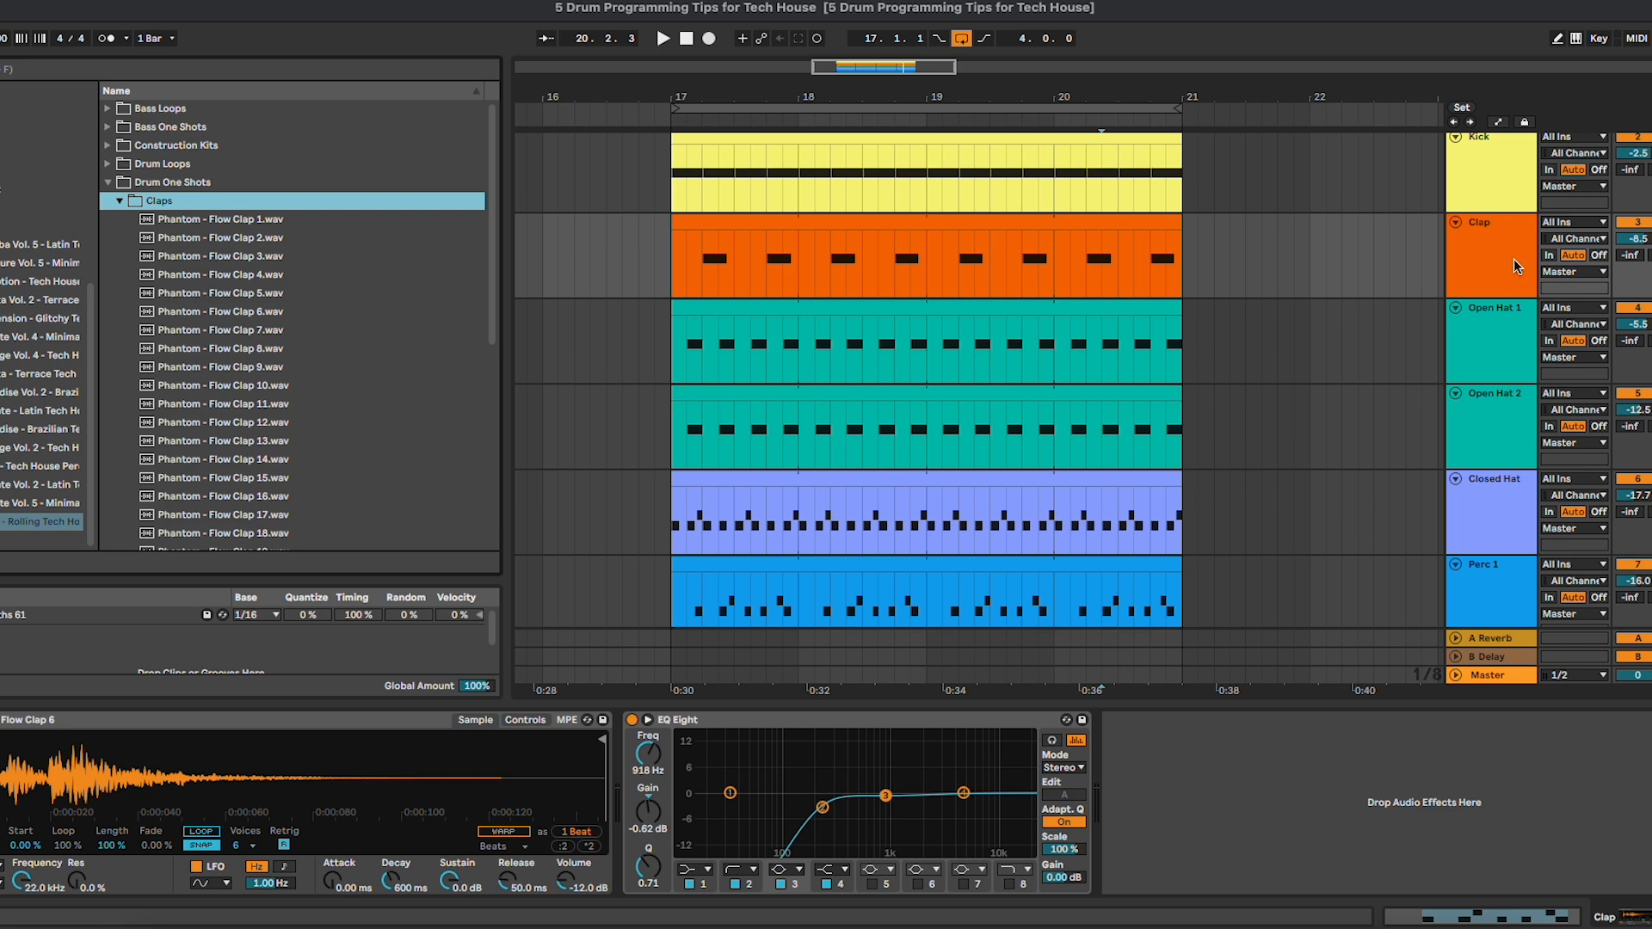
{"action": "key", "text": "ctrl+t"}
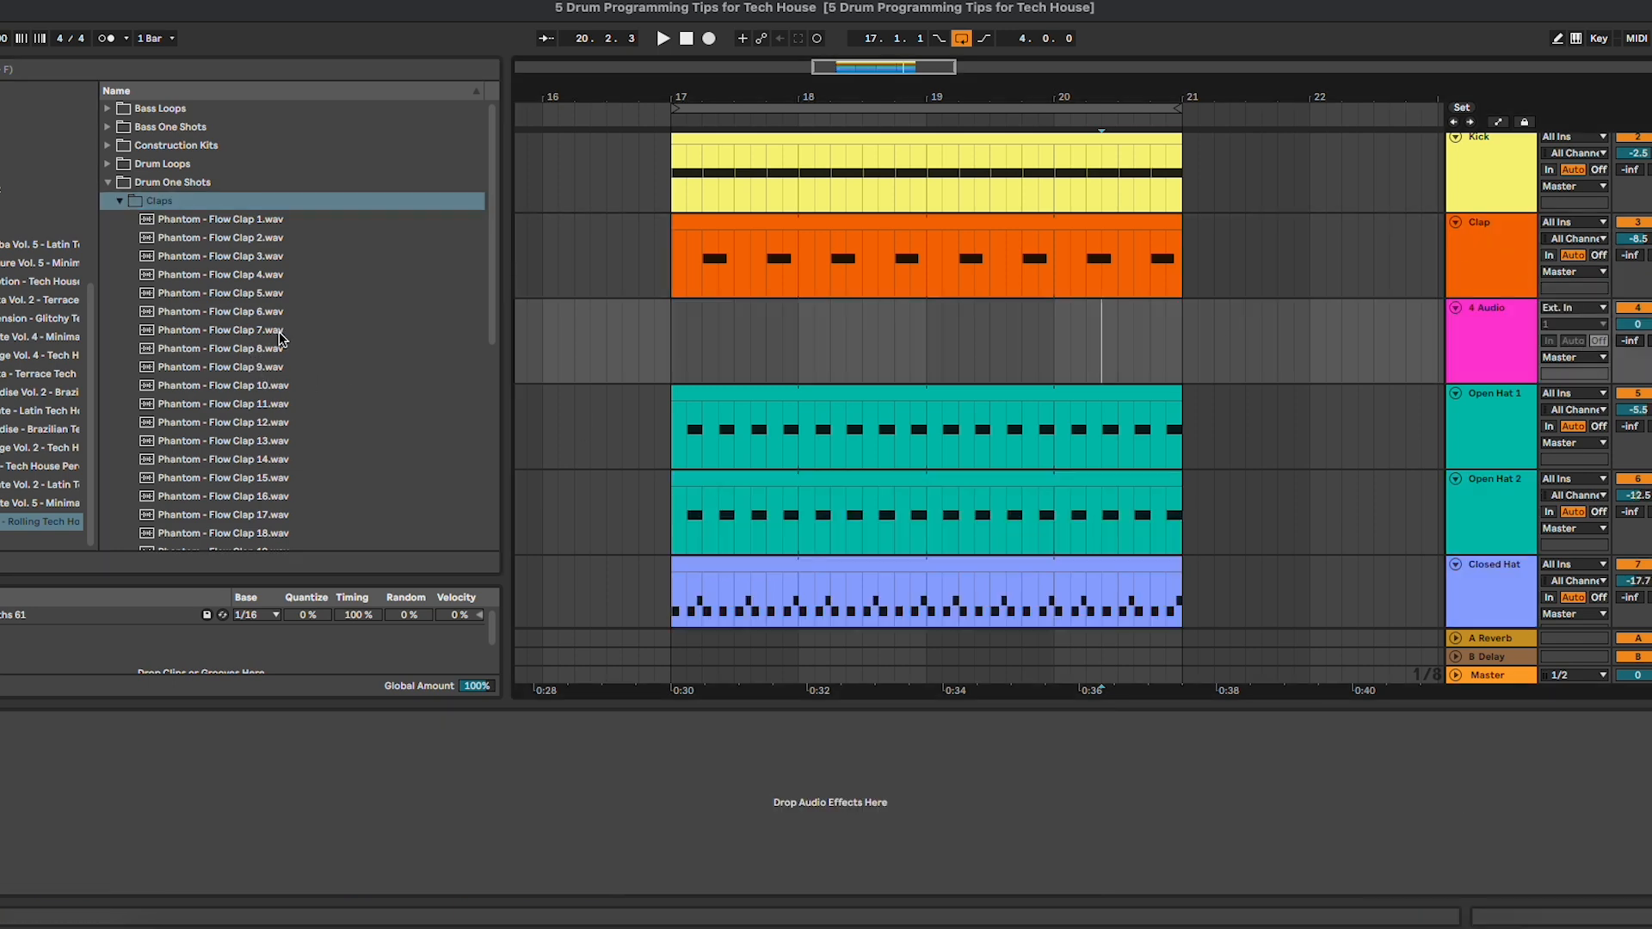
Step: Place Phantom - Flow Clap 6.wav on the new audio track, spanning 20.3.4 to 20.4.1 just before the final clap
{"action": "left_click", "coordinate": [248, 313]}
{"action": "left_click_drag", "start_coordinate": [1121, 338], "coordinate": [1164, 308]}
{"action": "scroll", "coordinate": [1122, 338], "scroll_direction": "up", "scroll_amount": 5}
{"action": "scroll", "coordinate": [1119, 327], "scroll_direction": "right", "scroll_amount": 2}
{"action": "left_click", "coordinate": [1066, 308]}
{"action": "left_click", "coordinate": [1160, 310]}
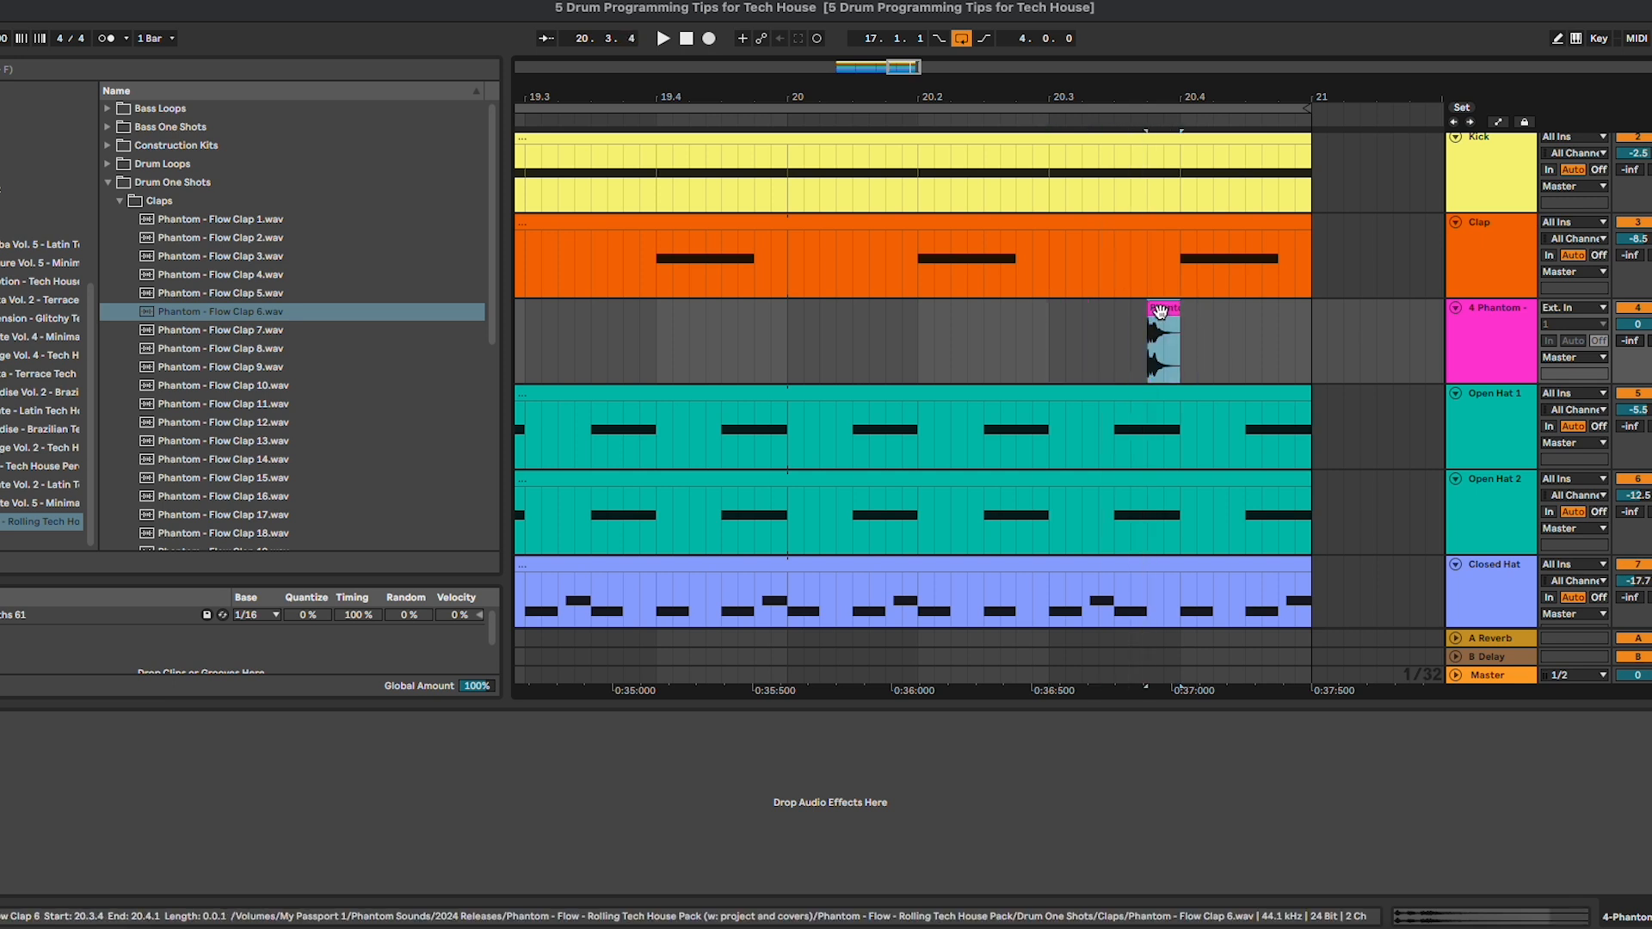
Step: Reverse the Flow Clap 6 audio clip and lower its clip gain to -11.3 dB
{"action": "key", "text": "r"}
{"action": "double_click", "coordinate": [1163, 311]}
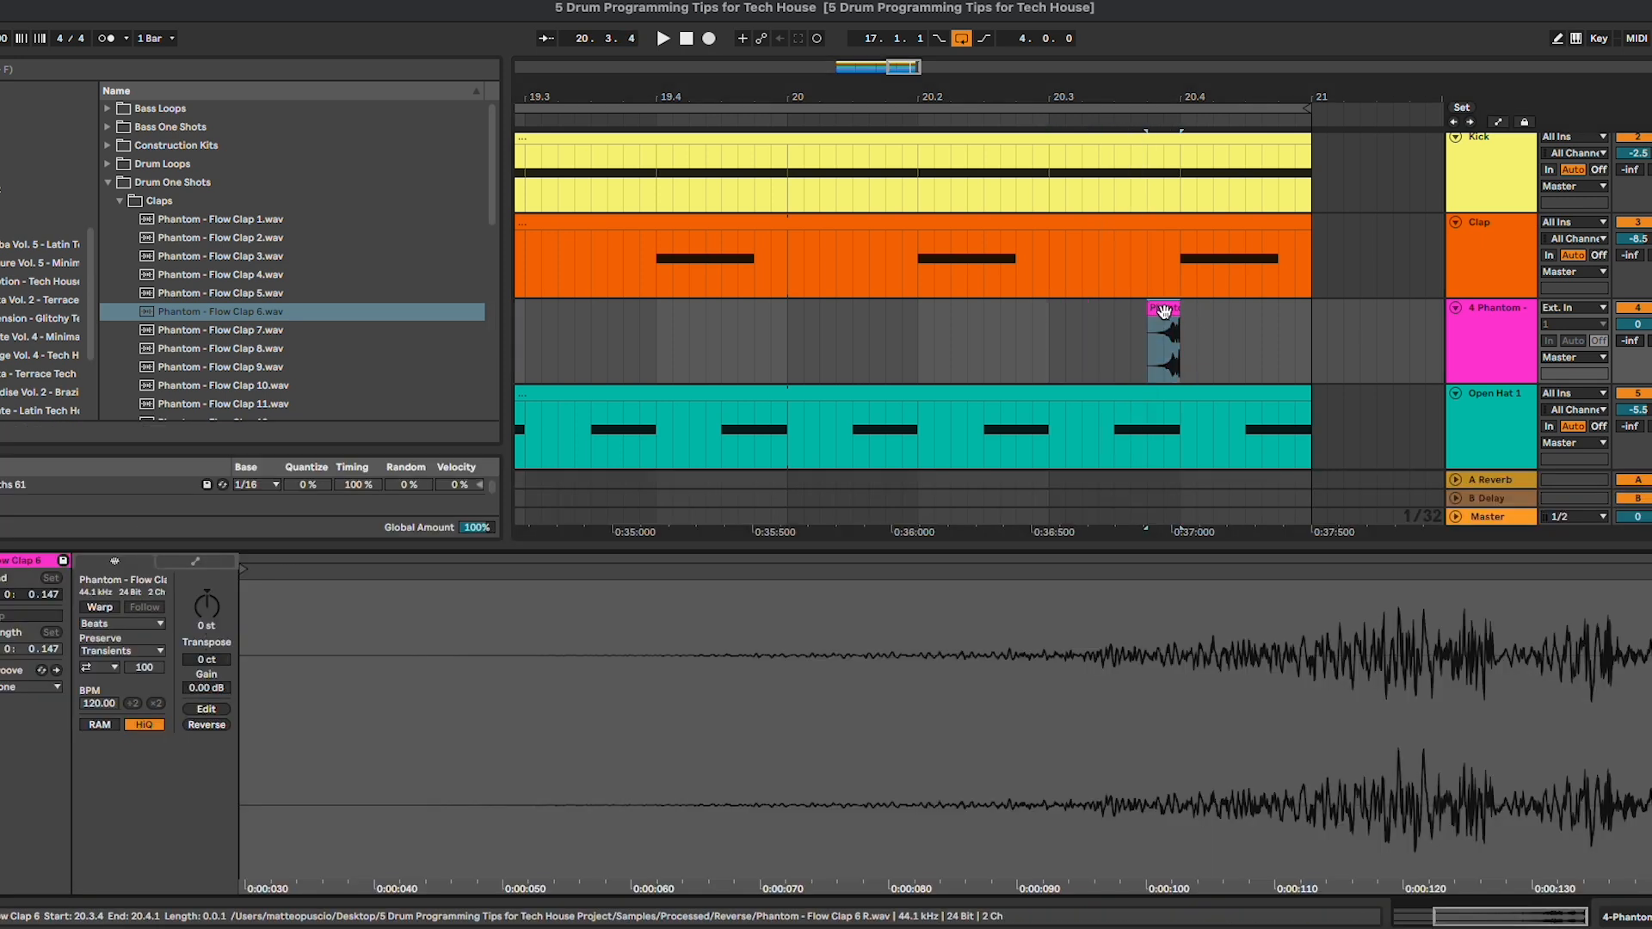
{"action": "left_click_drag", "start_coordinate": [207, 687], "coordinate": [325, 663]}
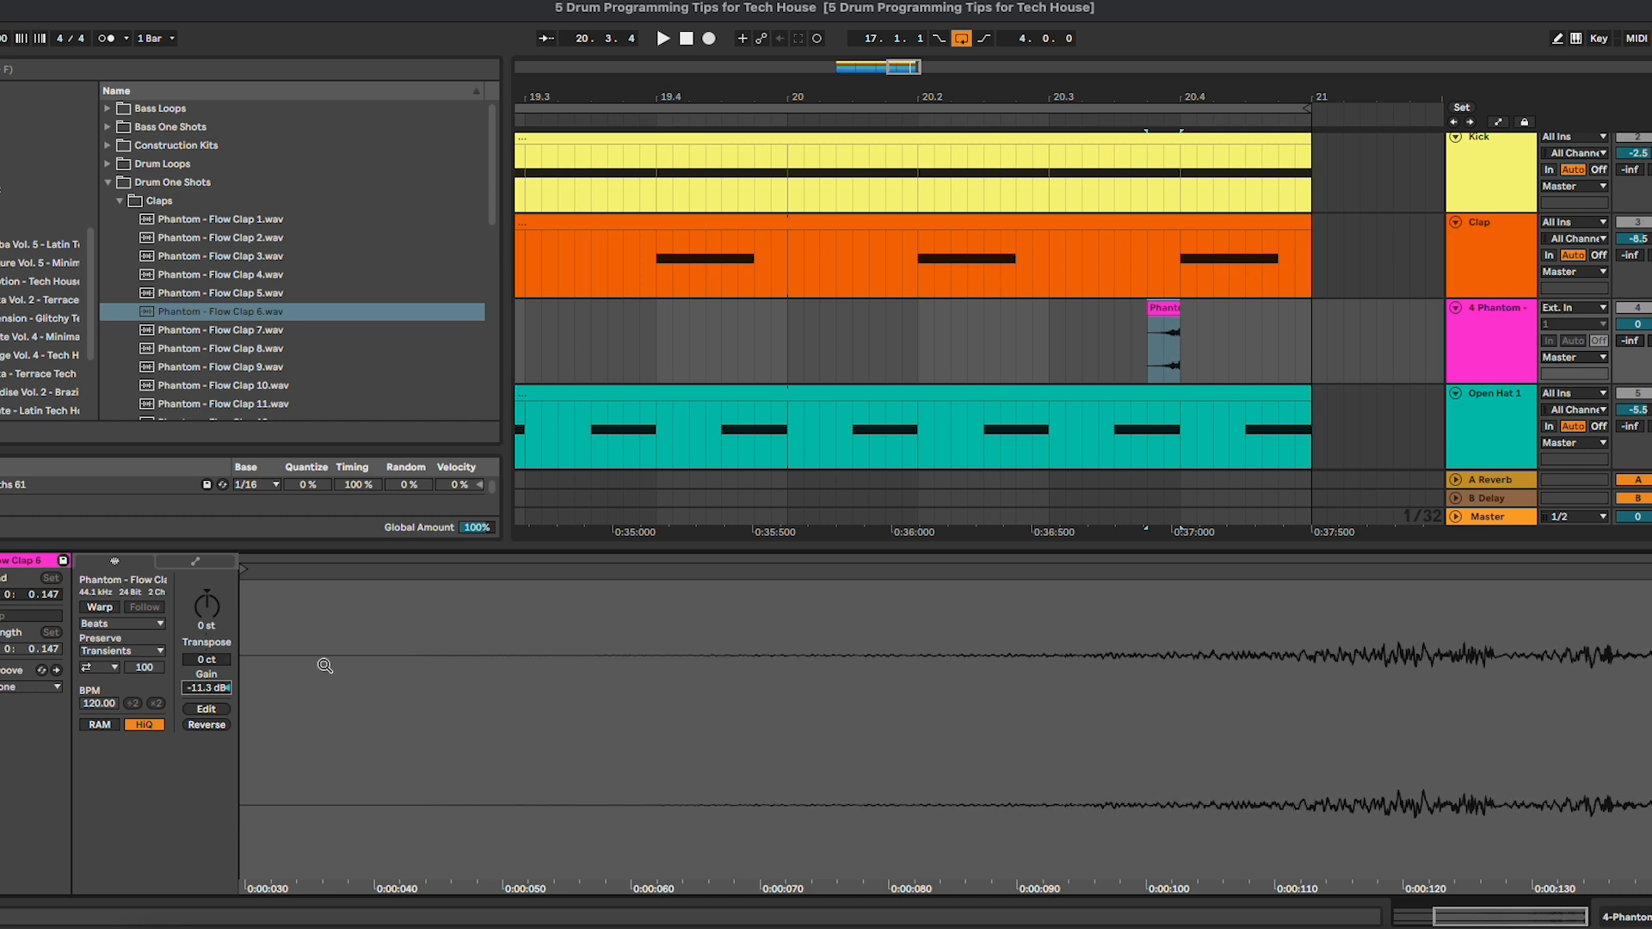
{"action": "left_click", "coordinate": [1090, 331]}
{"action": "key", "text": "minus"}
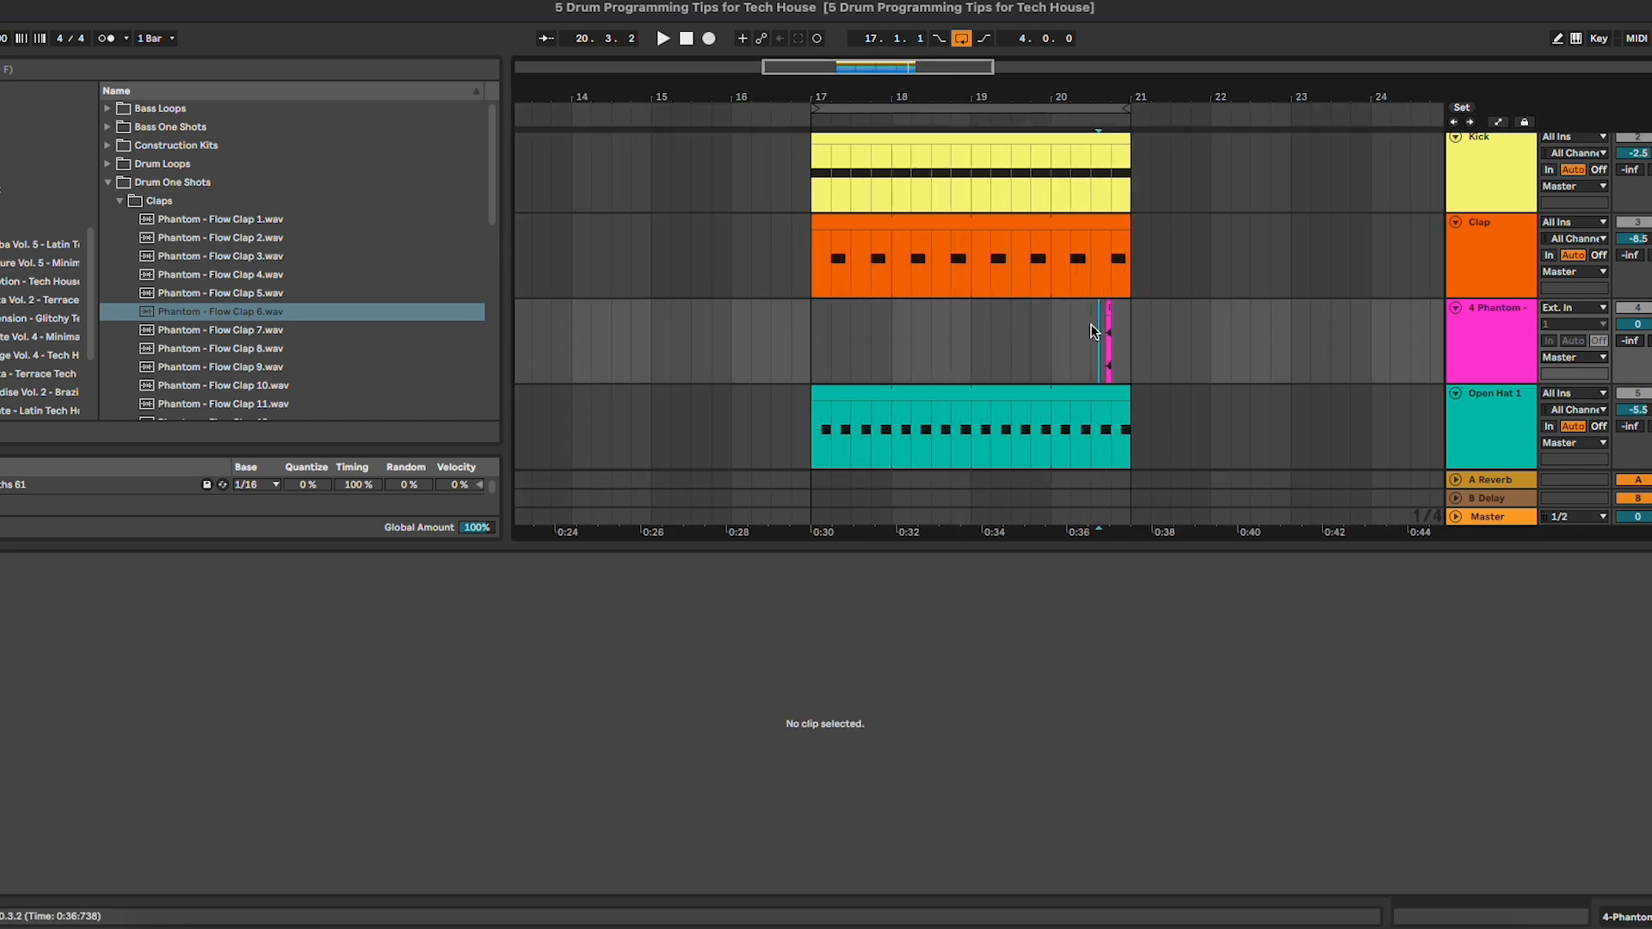
Step: Play the loop around the reversed clap before 20.4 and lower its track volume to -19.4 dB
{"action": "left_click", "coordinate": [1109, 250]}
{"action": "key", "text": "plus"}
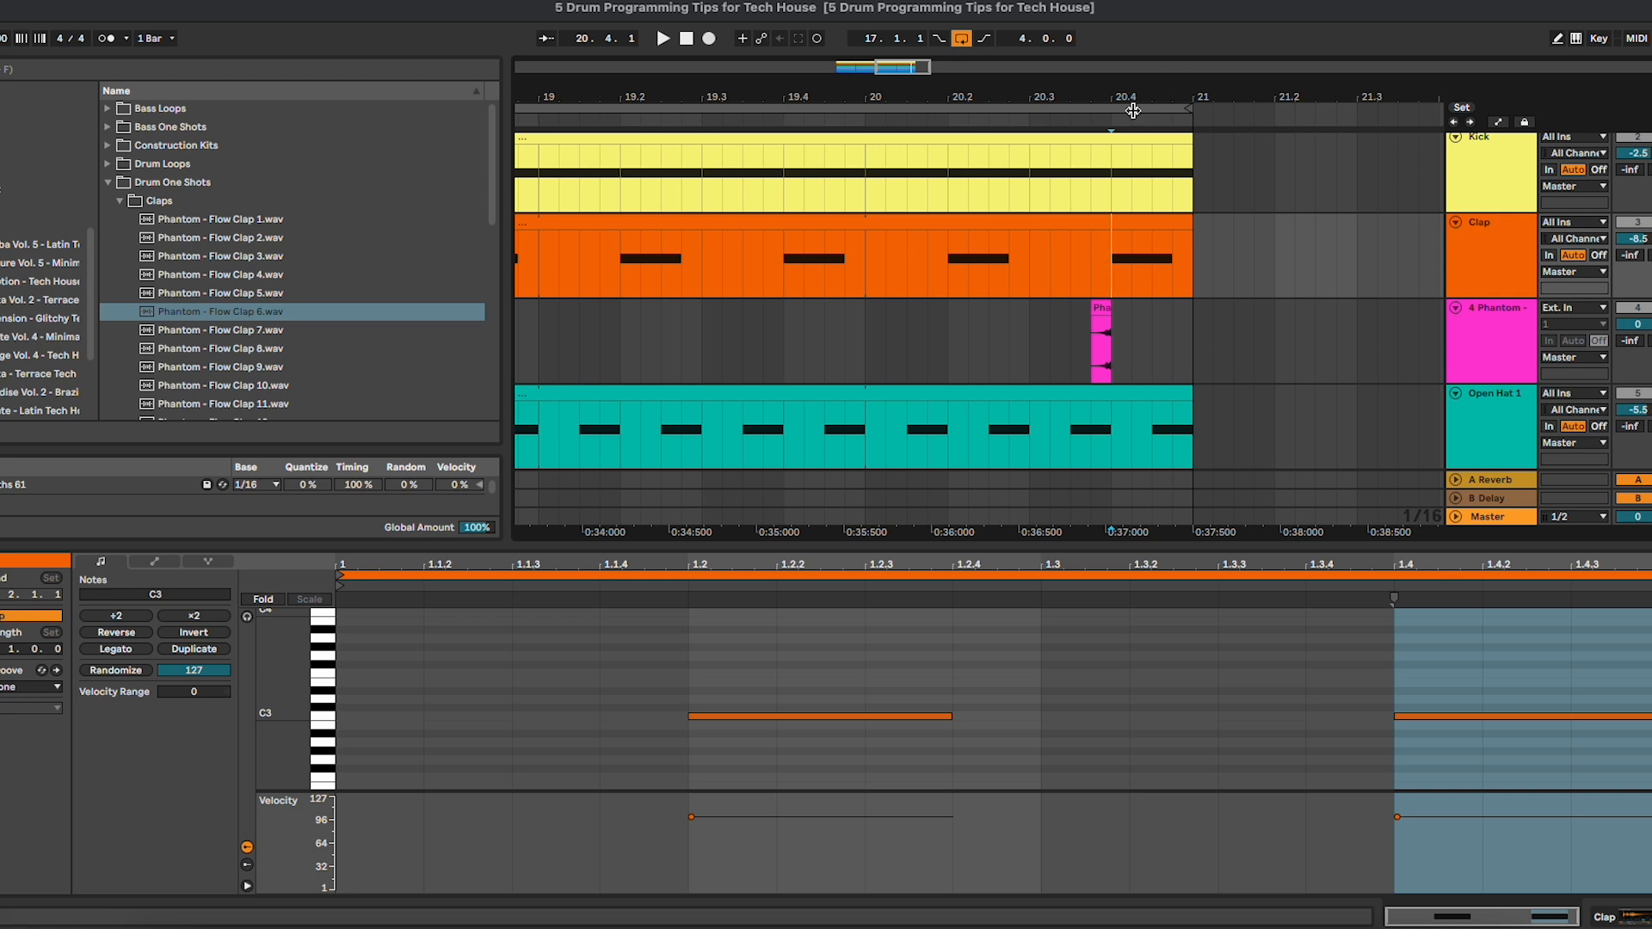
{"action": "left_click", "coordinate": [1072, 343]}
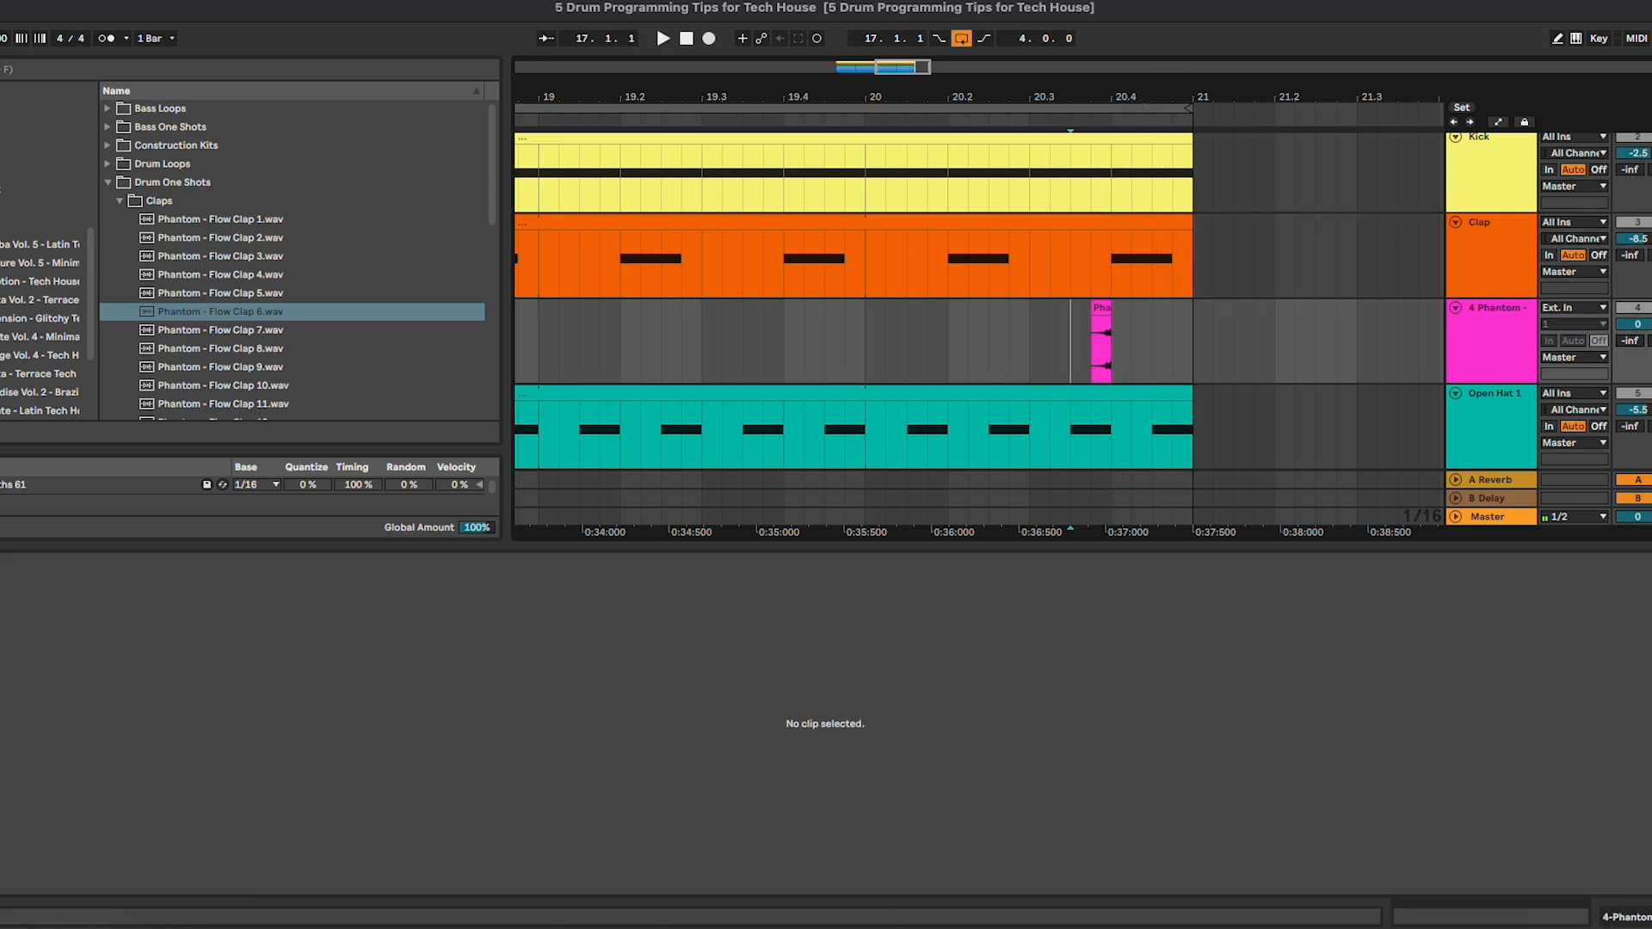
{"action": "key", "text": "space"}
{"action": "left_click", "coordinate": [954, 320]}
{"action": "left_click", "coordinate": [1104, 306]}
{"action": "key", "text": "space"}
Step: Trim the loud end of the reversed clap and align the clip to finish exactly at 20.4.1, lasting 0.099 seconds
{"action": "left_click", "coordinate": [1110, 338]}
{"action": "scroll", "coordinate": [1118, 336], "scroll_direction": "up", "scroll_amount": 10}
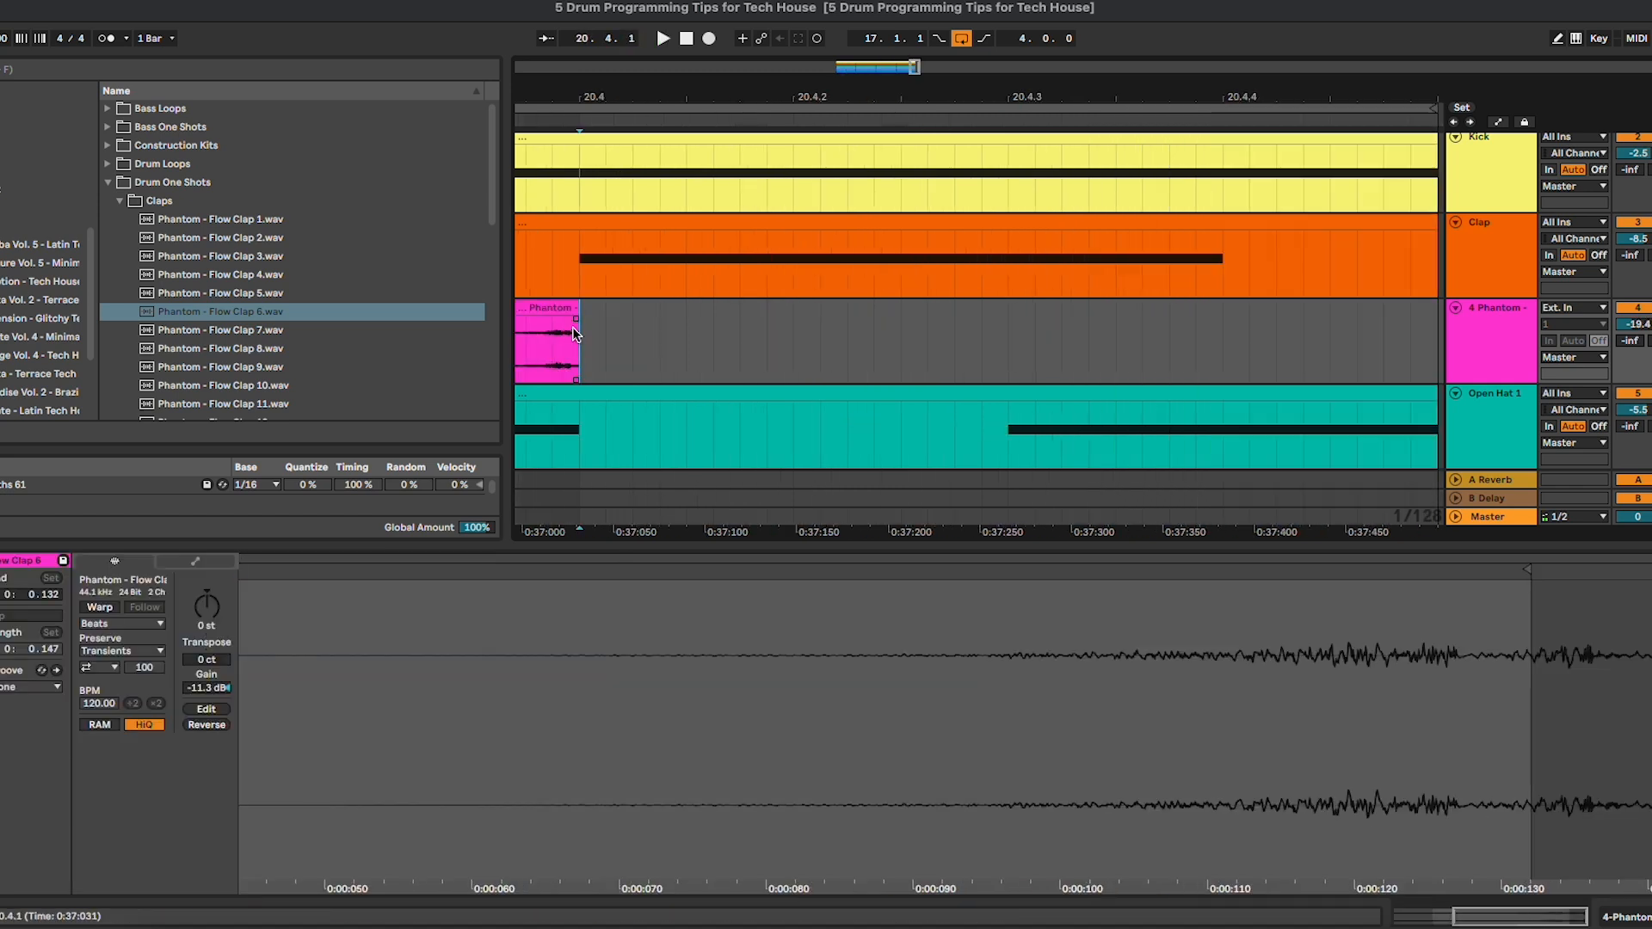
{"action": "scroll", "coordinate": [569, 328], "scroll_direction": "left", "scroll_amount": 1}
{"action": "mouse_move", "coordinate": [629, 310]}
{"action": "left_mouse_down"}
{"action": "mouse_move", "coordinate": [585, 310]}
{"action": "mouse_move", "coordinate": [614, 315]}
{"action": "left_mouse_up"}
{"action": "left_click", "coordinate": [623, 325]}
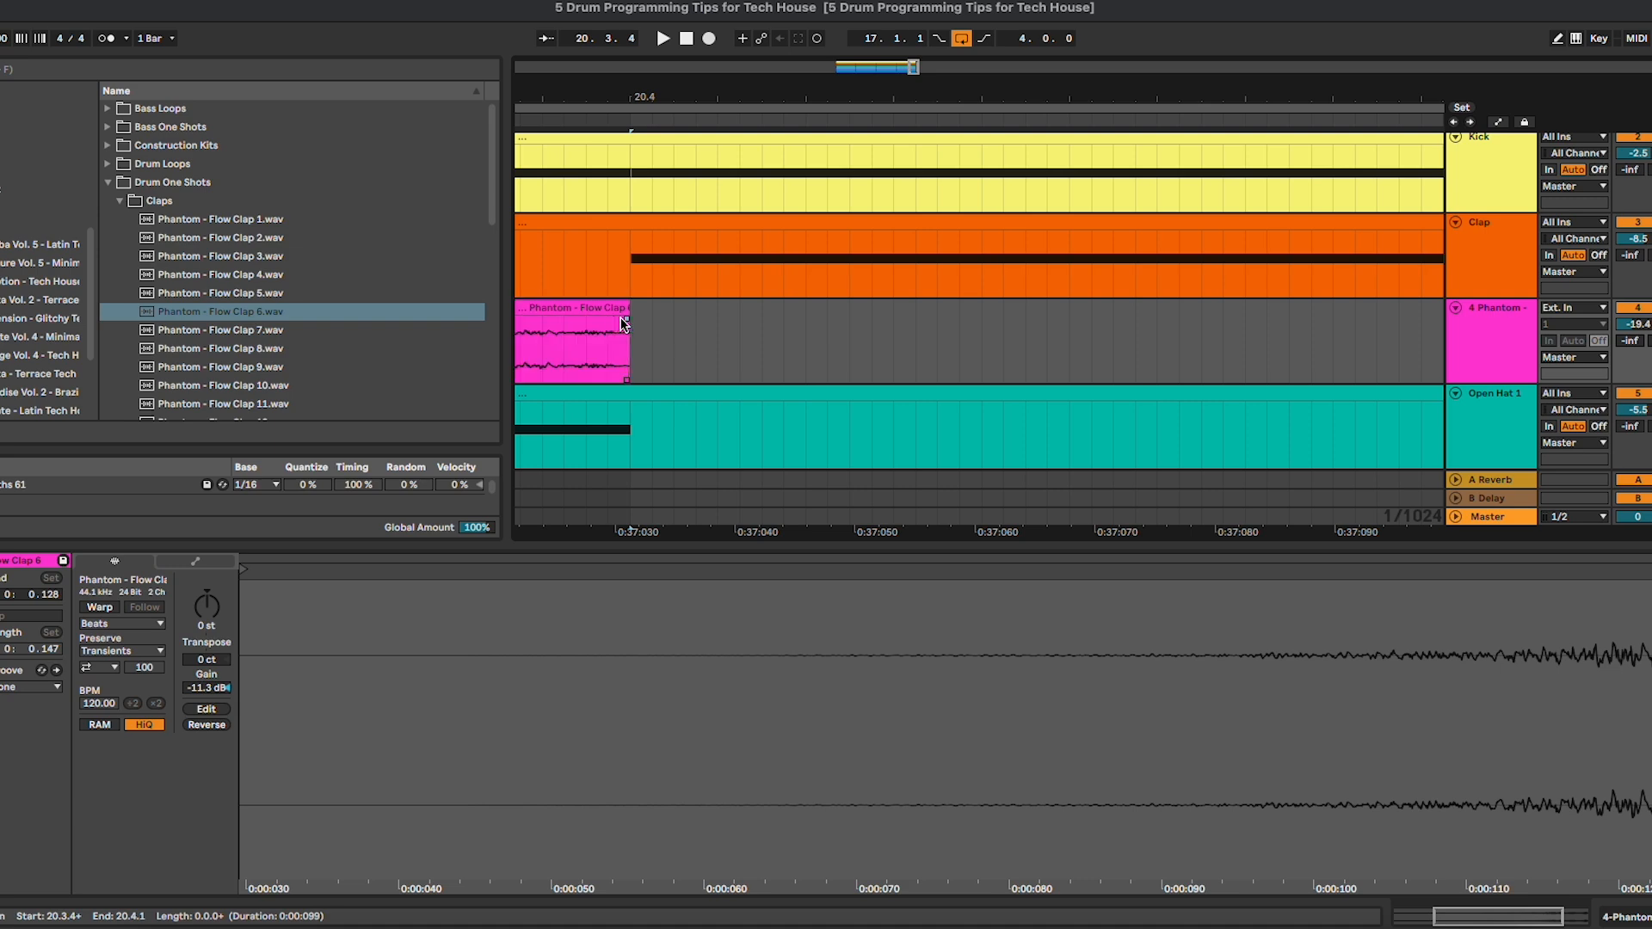
Step: Play the transition into the last clap and set the reversed clap track's volume to -20.3 dB
{"action": "left_click", "coordinate": [572, 310]}
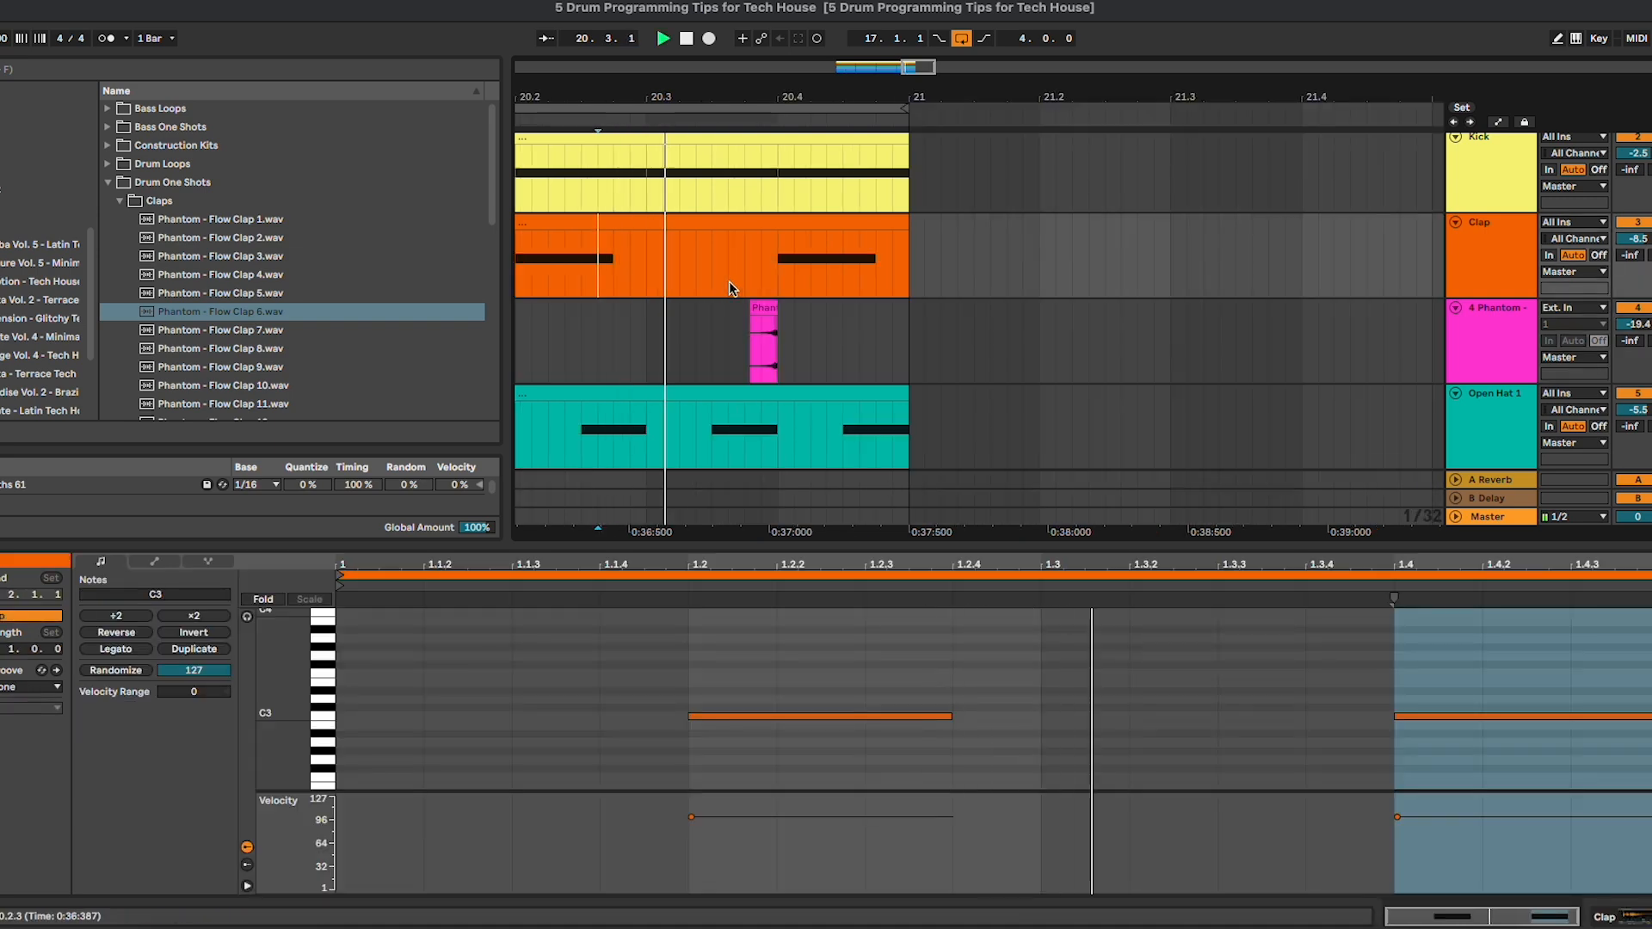
{"action": "scroll", "coordinate": [847, 310], "scroll_direction": "left", "scroll_amount": 2}
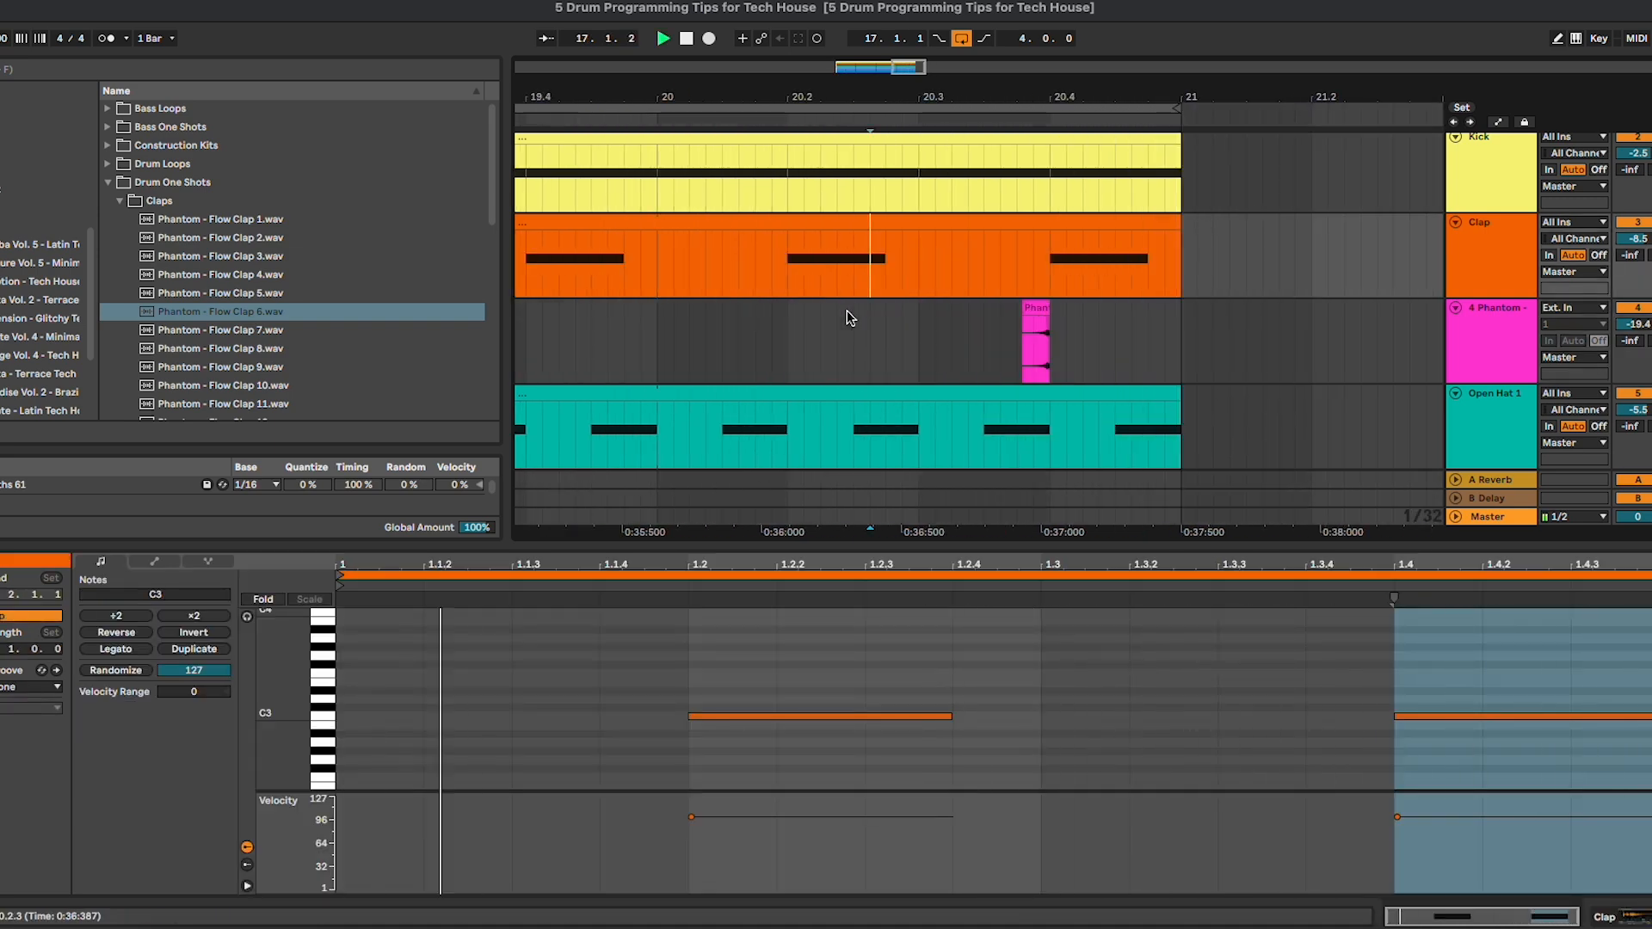
{"action": "left_click_drag", "start_coordinate": [1636, 323], "coordinate": [1643, 326]}
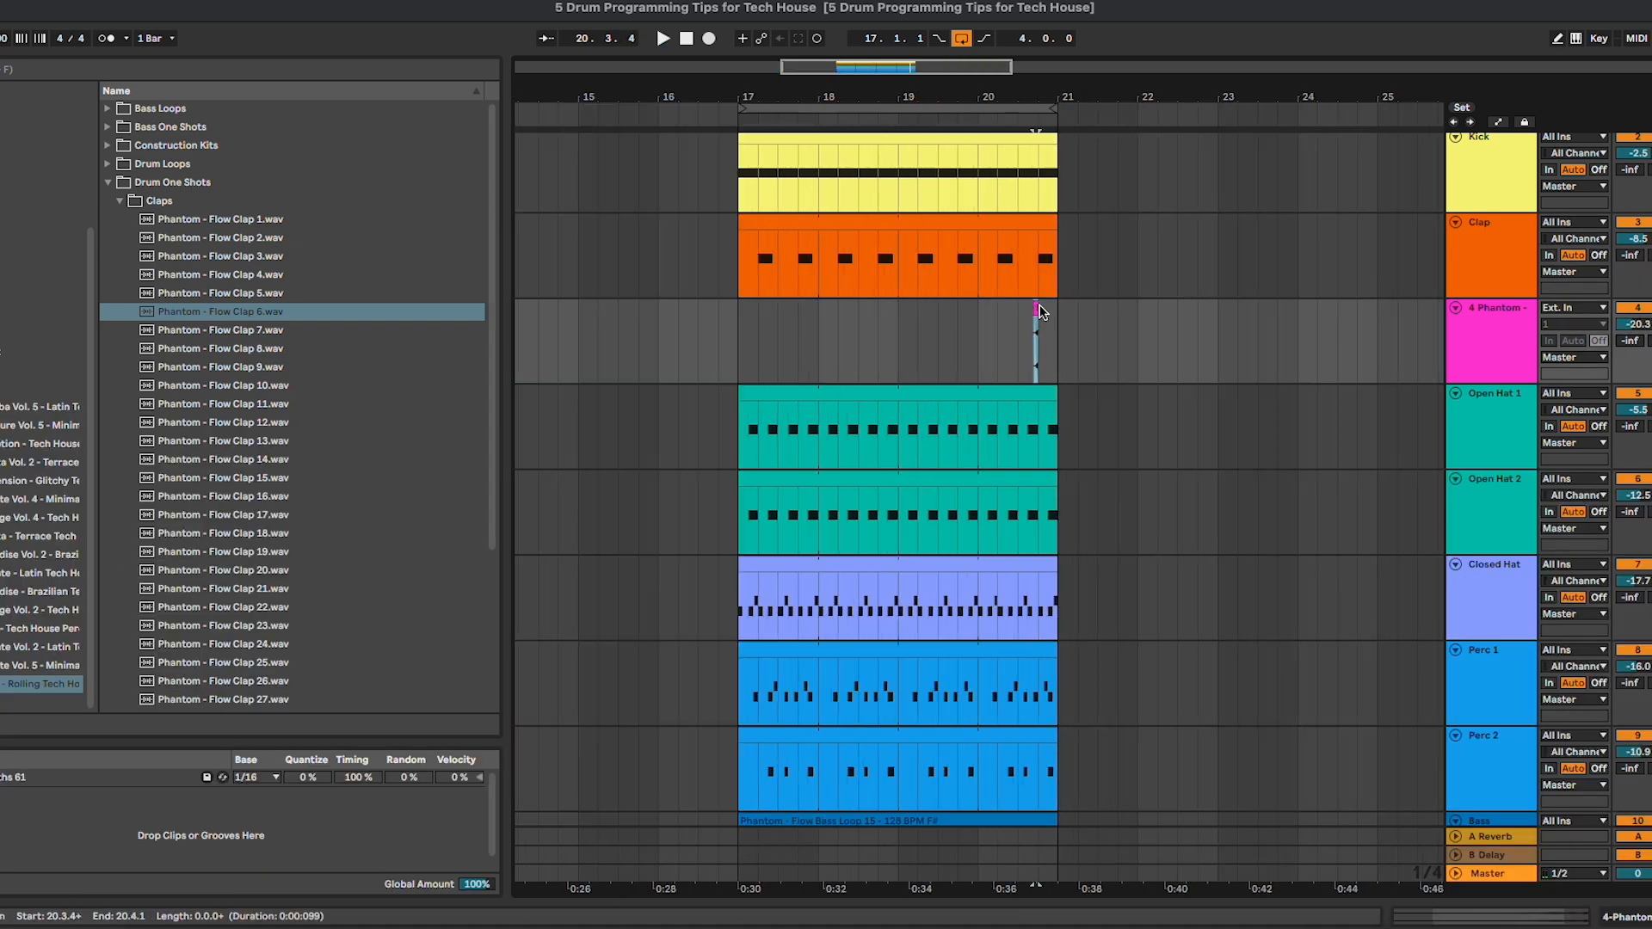
Step: Copy the bar containing the reversed clap to bar 17 and duplicate it through bar 20, before each bar's final clap
{"action": "left_click_drag", "start_coordinate": [994, 354], "coordinate": [1063, 342]}
{"action": "left_click", "coordinate": [740, 311]}
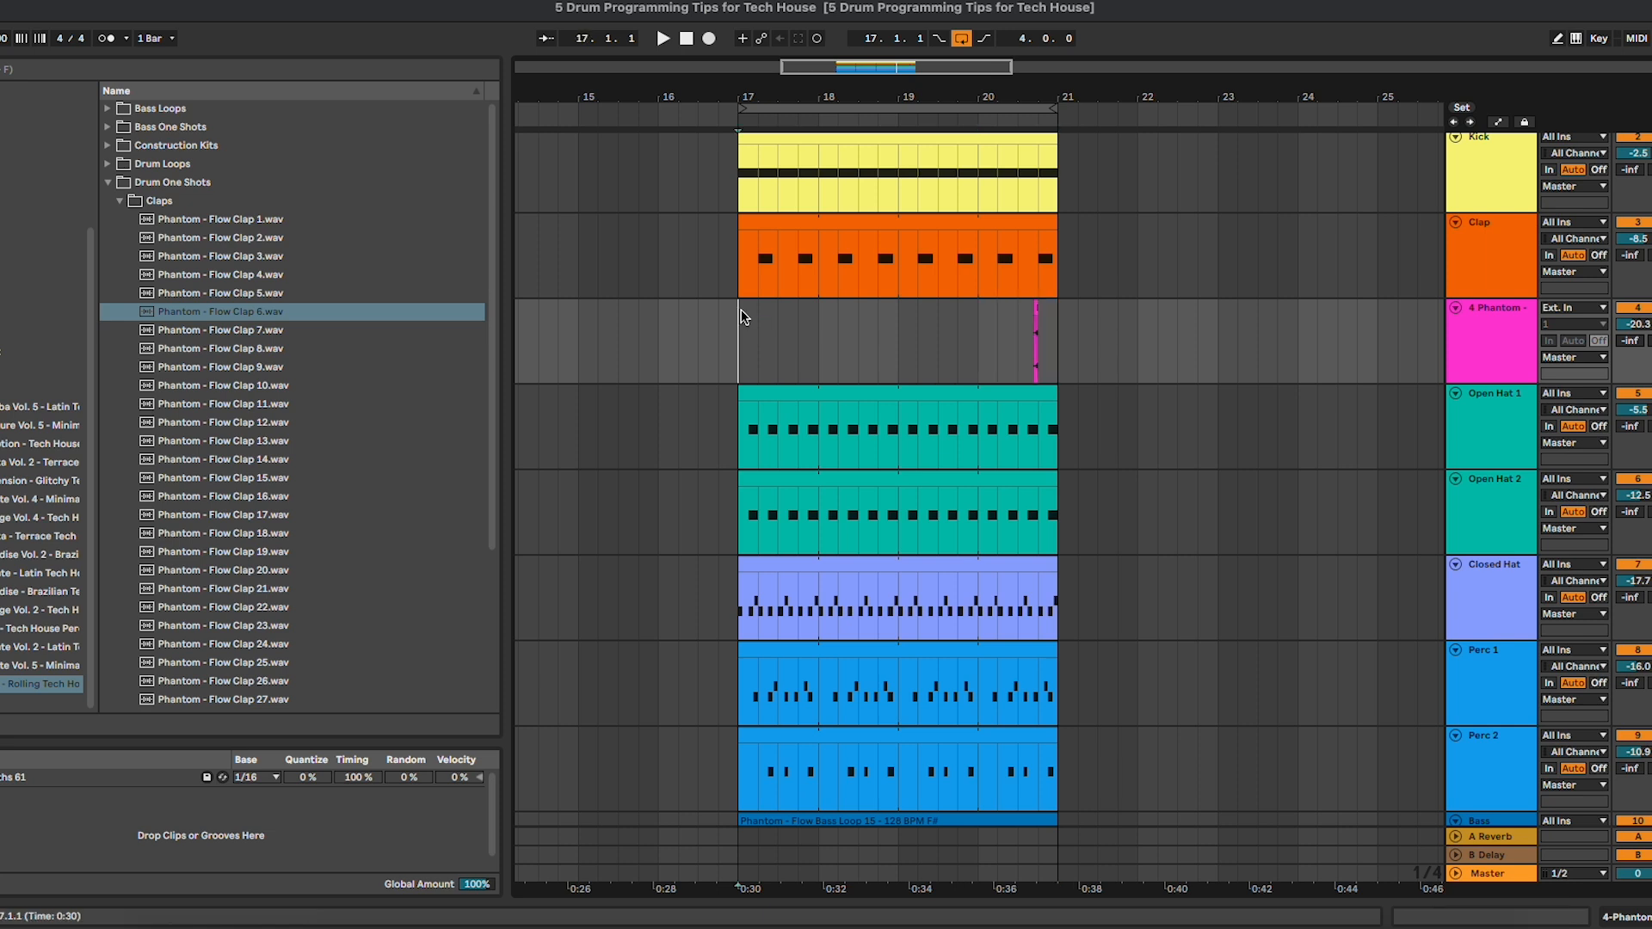
{"action": "key", "text": "super+v"}
{"action": "key", "text": "super+d"}
{"action": "key", "text": "super+d"}
{"action": "key", "text": "super+d"}
Step: Play the loop from bar 17 and lower the reversed clap track's volume to -33.0 dB
{"action": "left_click", "coordinate": [739, 322]}
{"action": "key", "text": "space"}
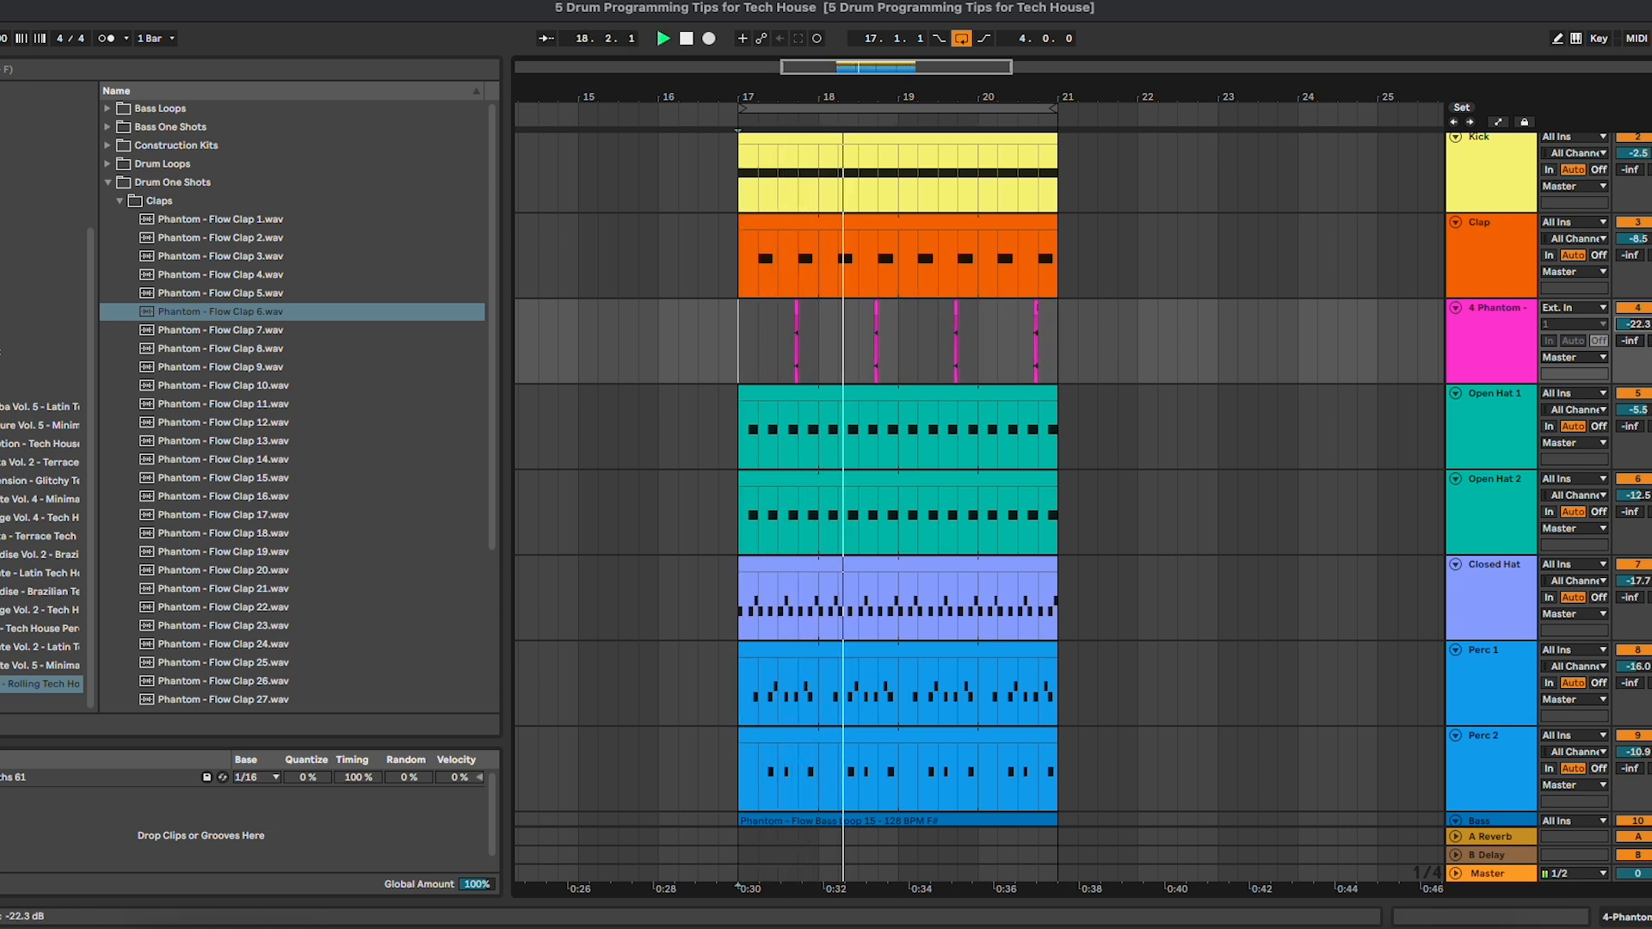
{"action": "left_click_drag", "start_coordinate": [1639, 325], "coordinate": [1646, 329]}
{"action": "left_click", "coordinate": [1218, 326]}
{"action": "key", "text": "space"}
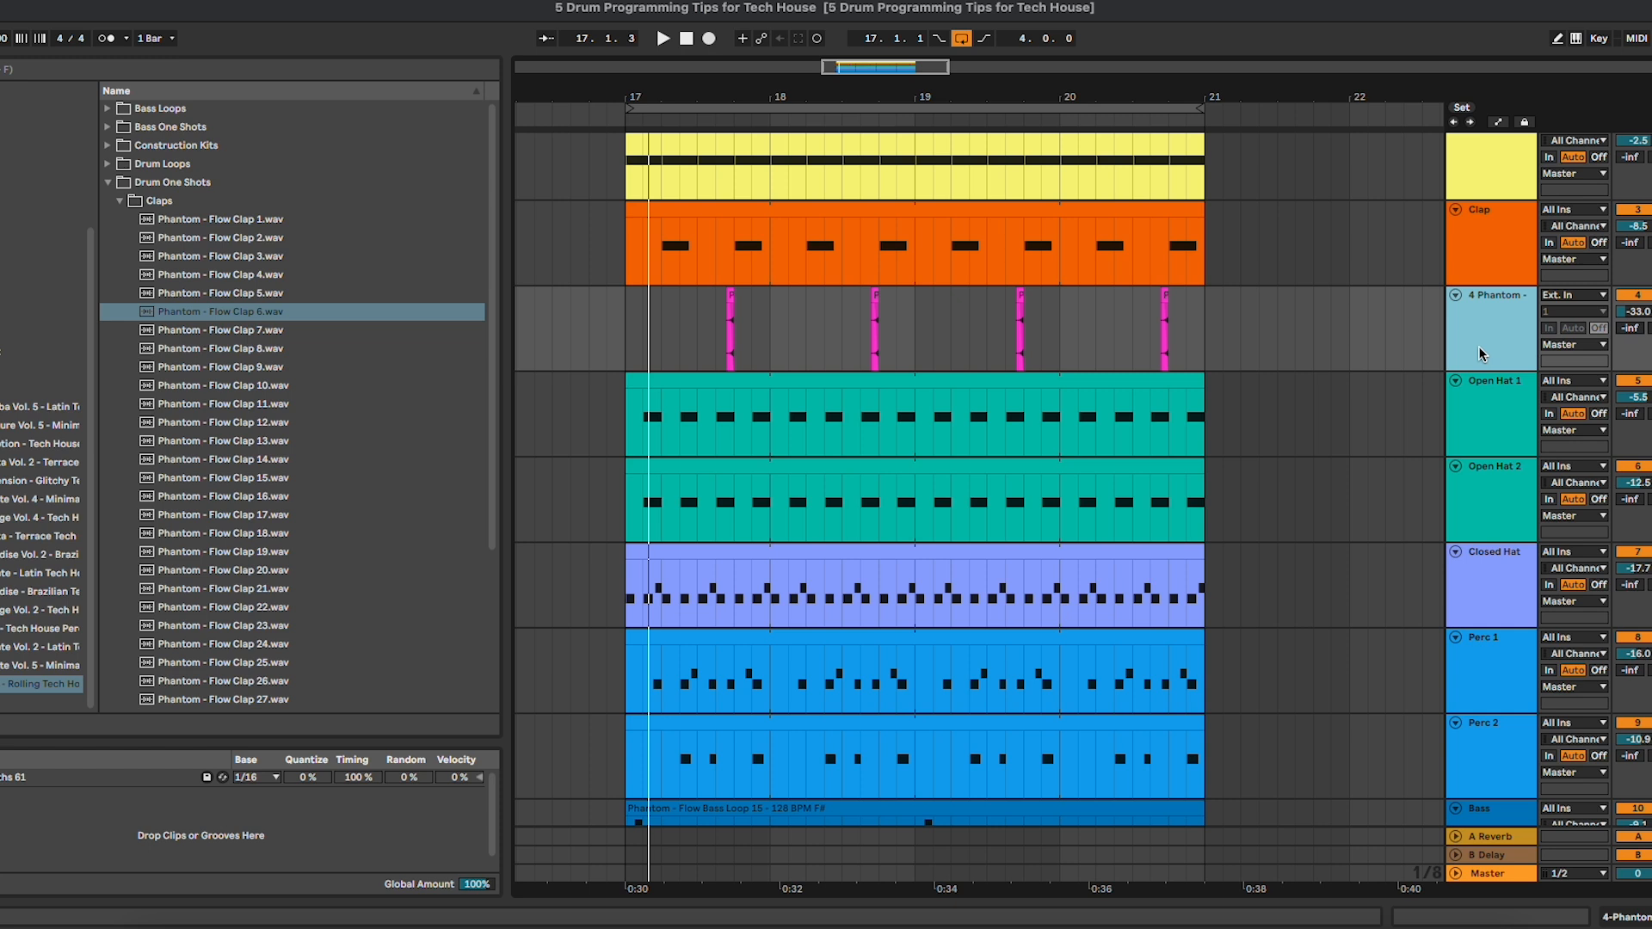
{"action": "scroll", "coordinate": [1356, 396], "scroll_direction": "down", "scroll_amount": 3}
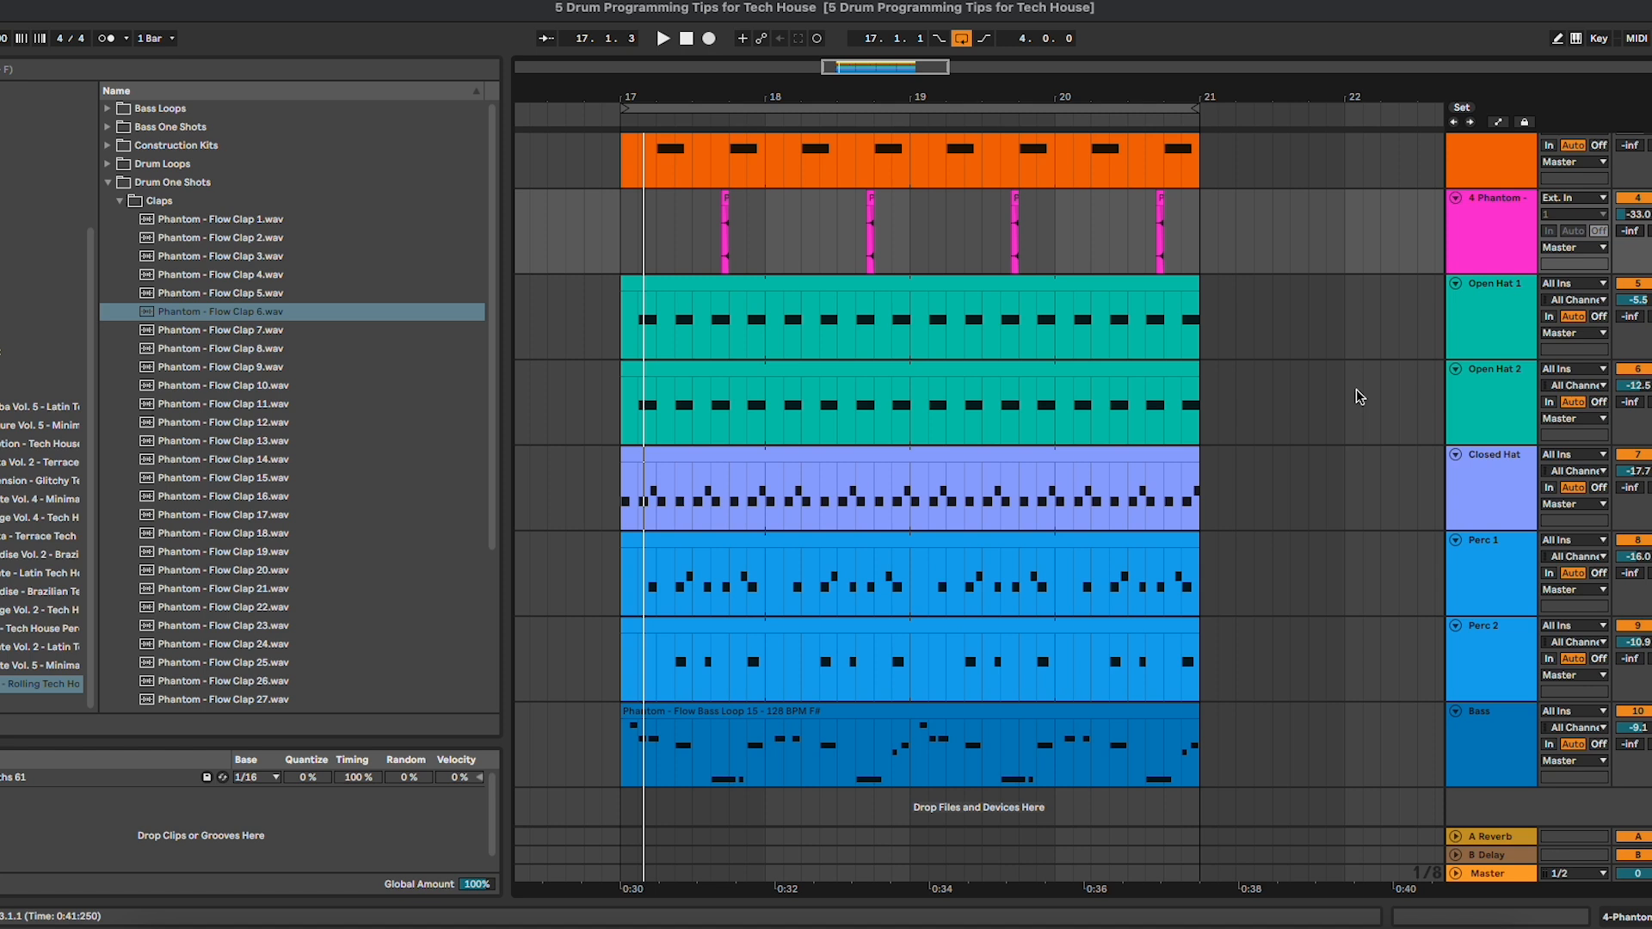
Step: Open the open hat instruments to identify their sample and expand the Cymbals folder in Drum One Shots
{"action": "left_click", "coordinate": [1466, 395]}
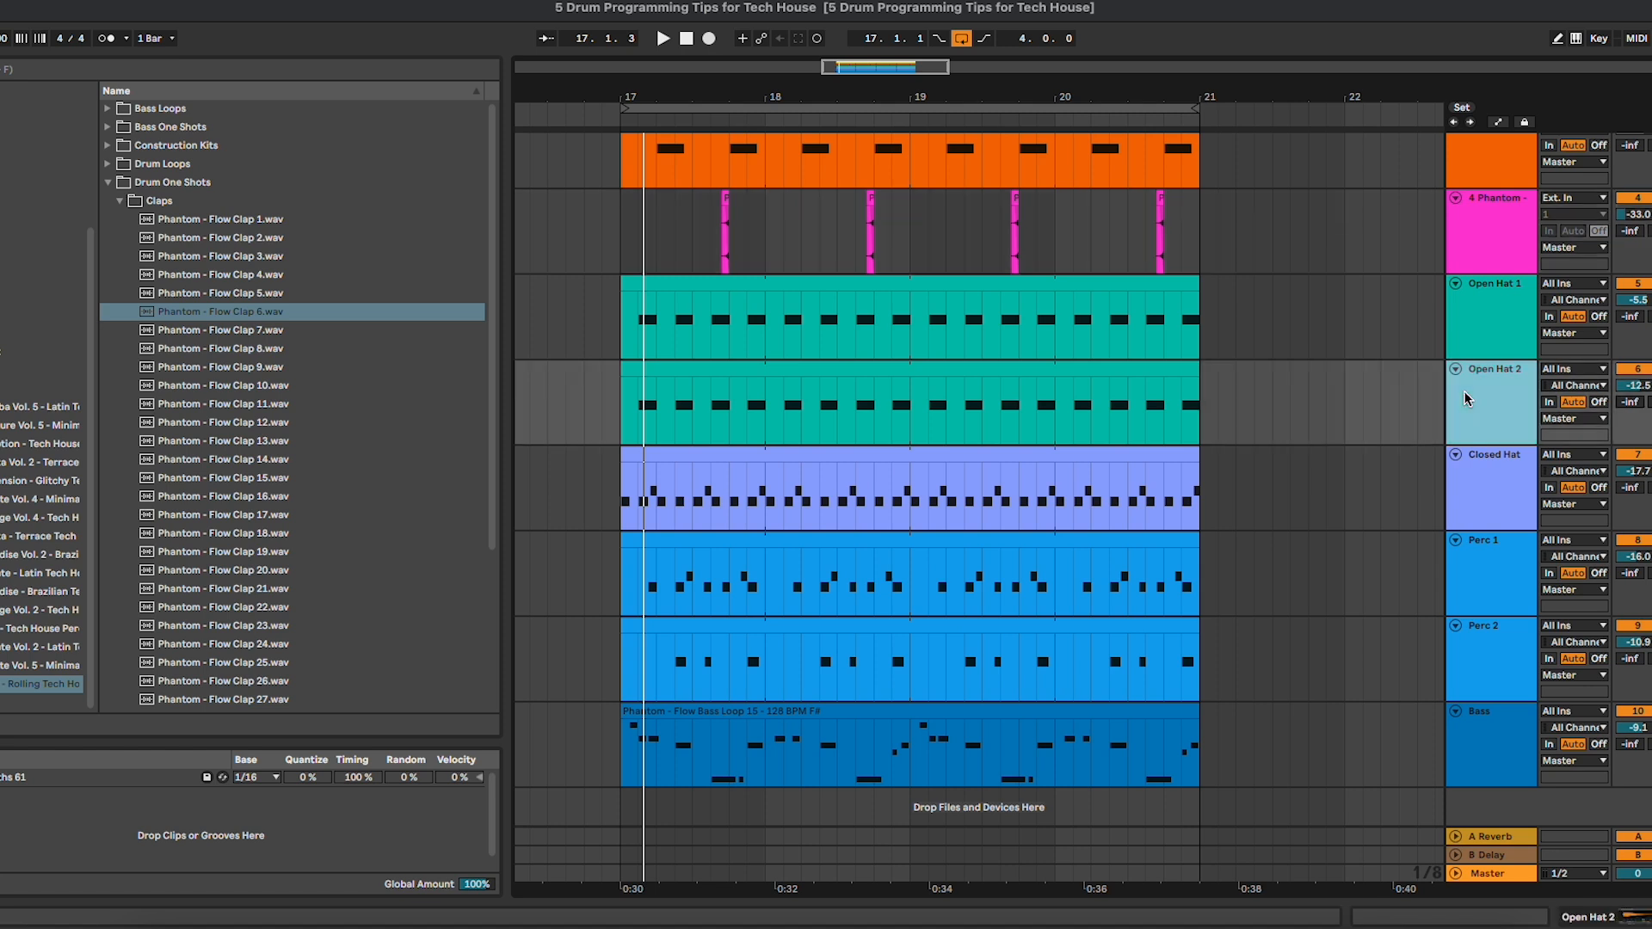
{"action": "double_click", "coordinate": [1486, 307]}
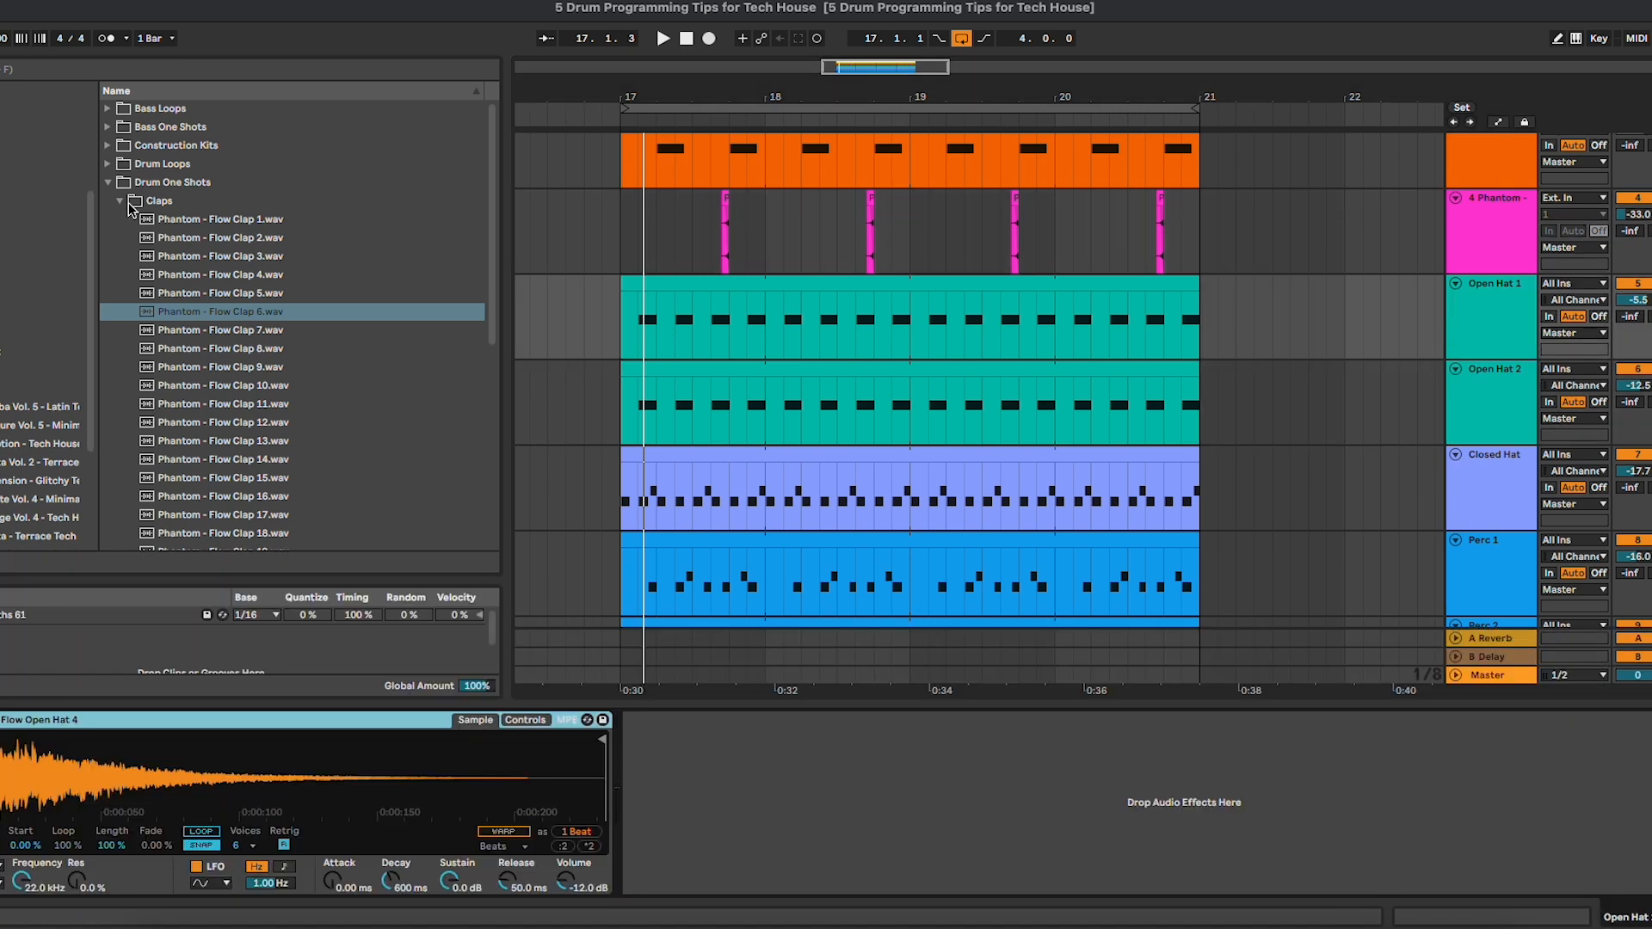
{"action": "left_click", "coordinate": [120, 201]}
{"action": "left_click", "coordinate": [120, 218]}
{"action": "left_click", "coordinate": [131, 258]}
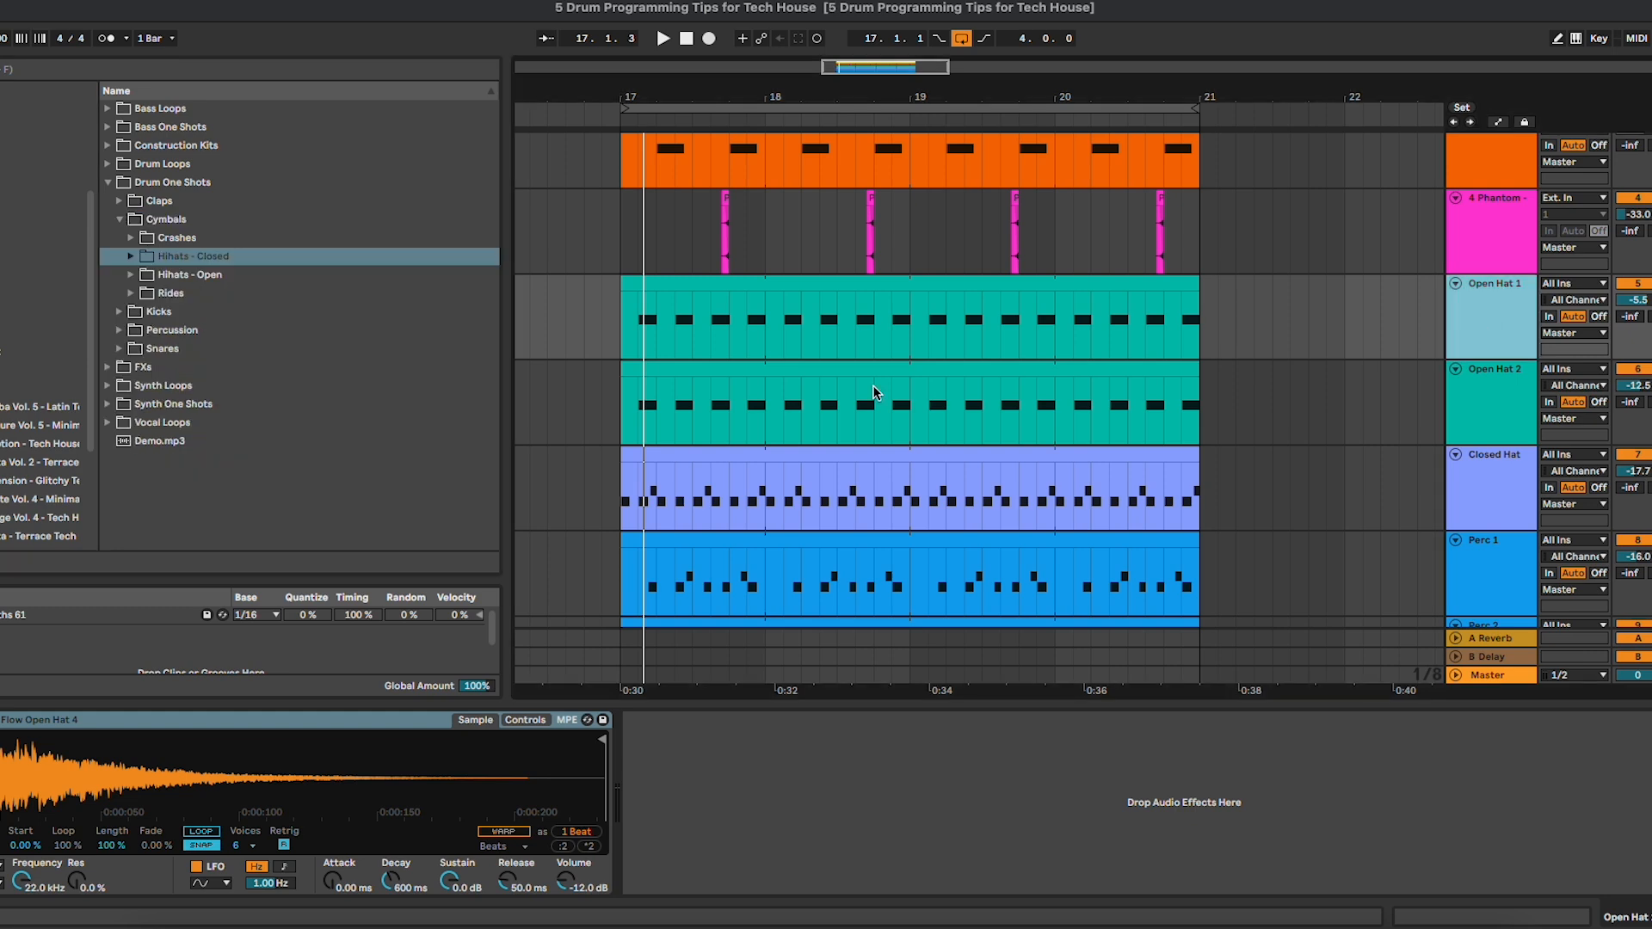
Step: Insert an audio track below Open Hat 1 and place Phantom - Flow Open Hat 4.wav on it at 20.1.1
{"action": "key", "text": "super+t"}
{"action": "double_click", "coordinate": [225, 280]}
{"action": "left_click_drag", "start_coordinate": [258, 348], "coordinate": [1070, 404]}
{"action": "scroll", "coordinate": [1069, 404], "scroll_direction": "up", "scroll_amount": 5}
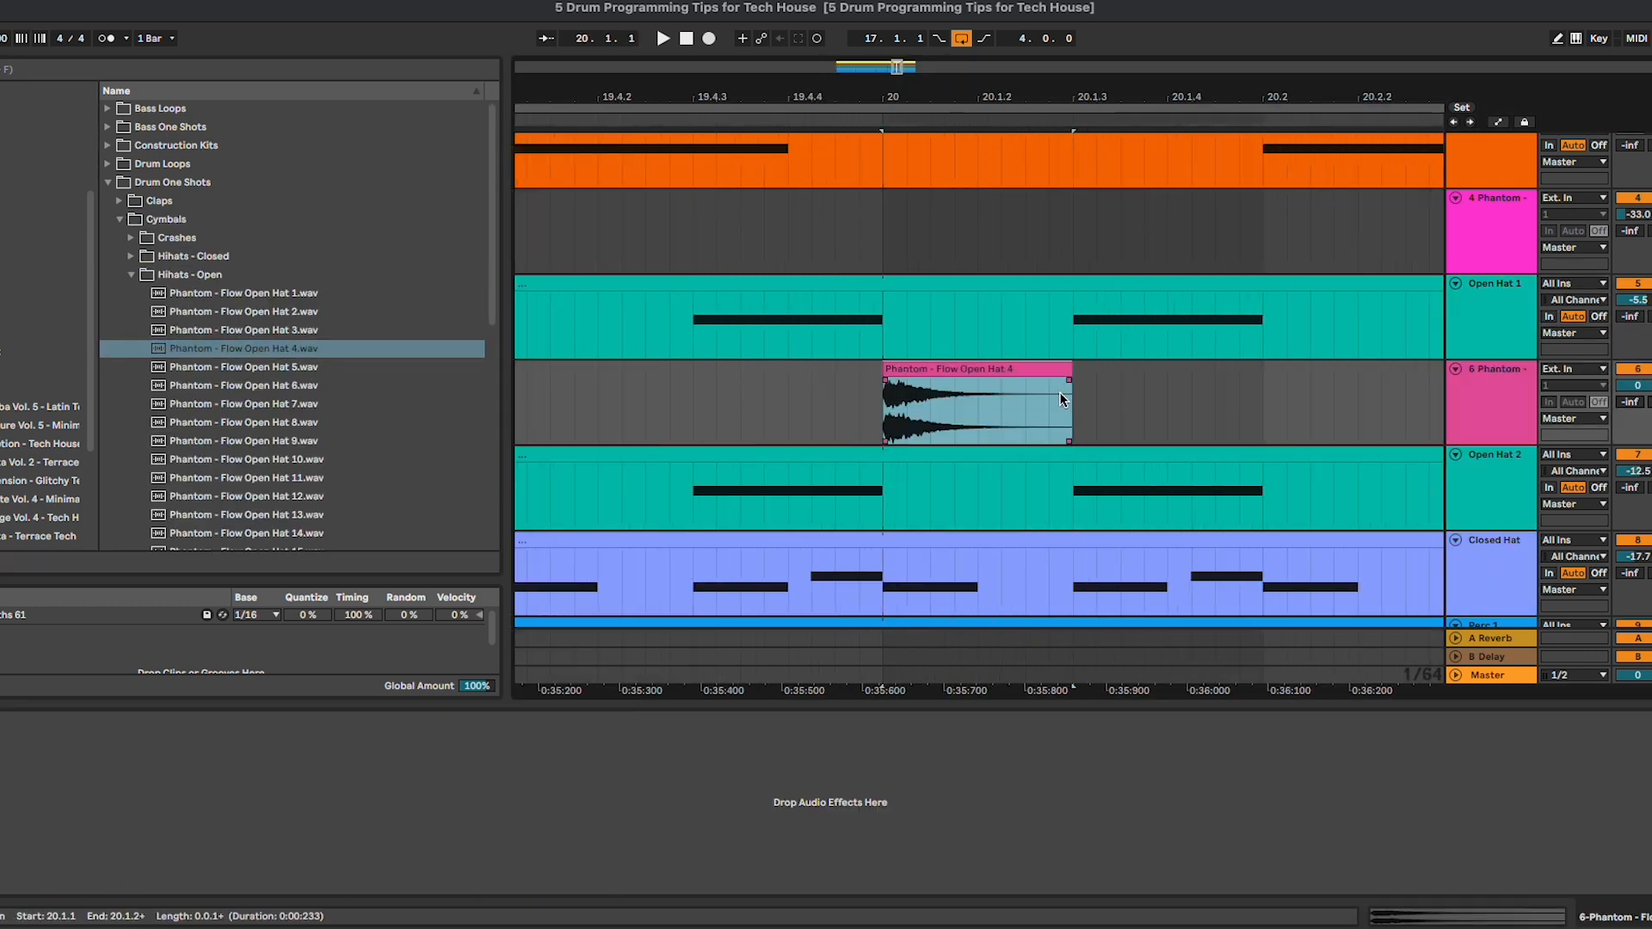
Step: Reverse the new open hat clip, set its gain to -14.0 dB and listen to it
{"action": "key", "text": "r"}
{"action": "key", "text": "space"}
{"action": "double_click", "coordinate": [1032, 370]}
{"action": "key", "text": "space"}
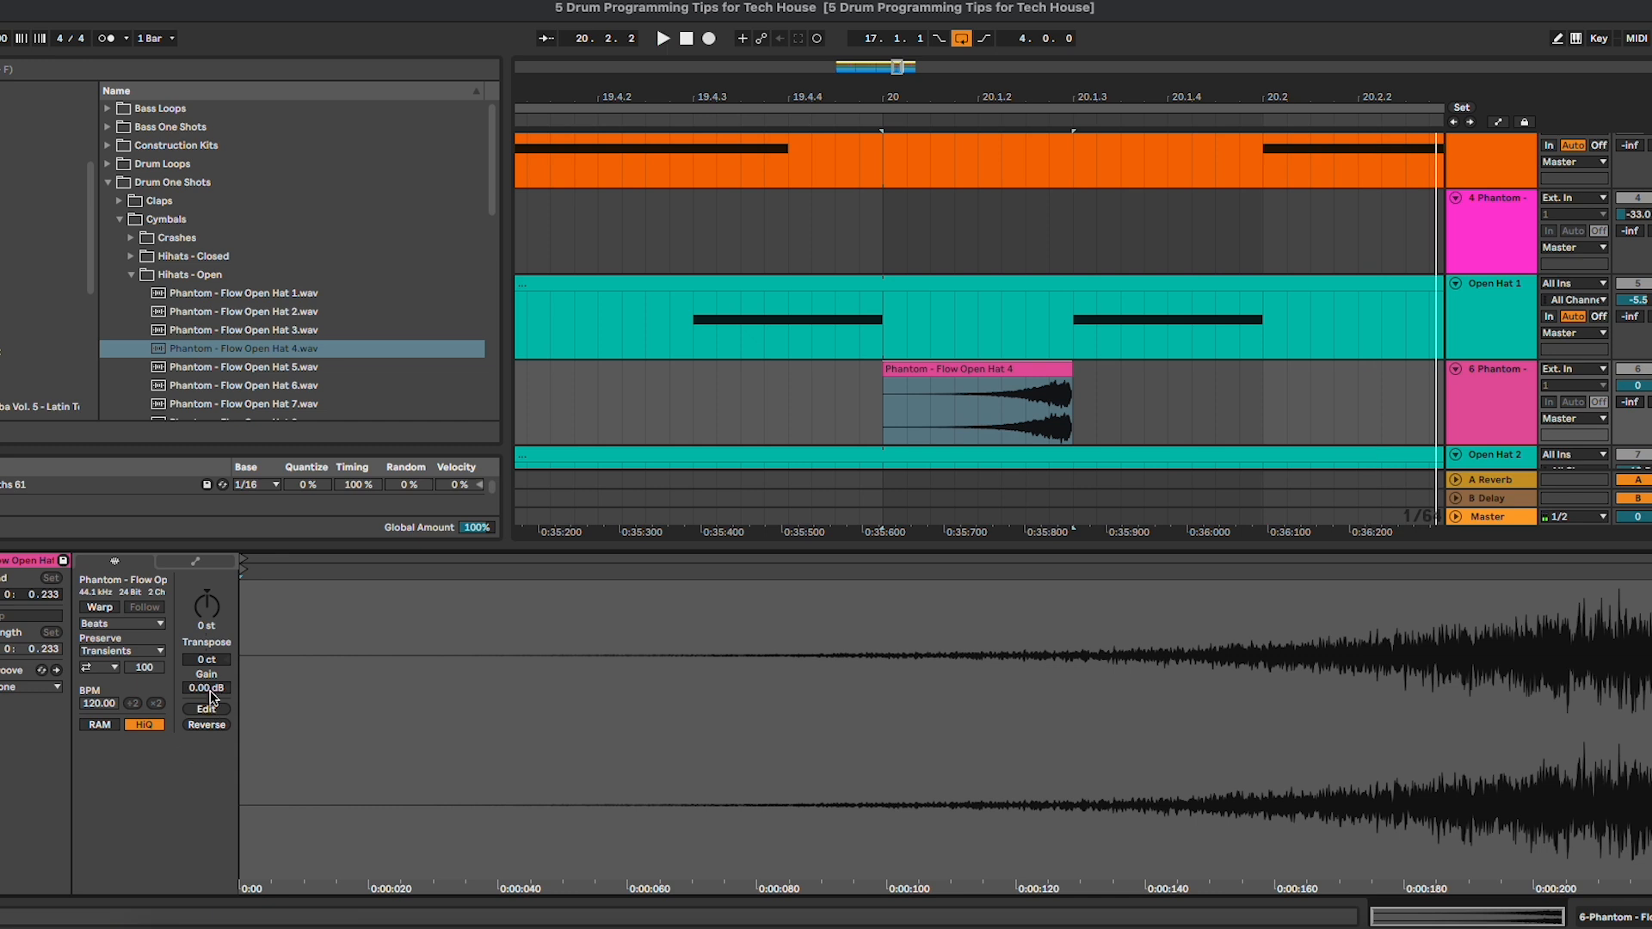
{"action": "left_click_drag", "start_coordinate": [210, 691], "coordinate": [210, 723]}
{"action": "key", "text": "space"}
{"action": "key", "text": "space"}
Step: Move the reversed open hat clip to 20.4.3 so that it leads into bar 21
{"action": "left_click", "coordinate": [1015, 370]}
{"action": "key", "text": "minus"}
{"action": "key", "text": "minus"}
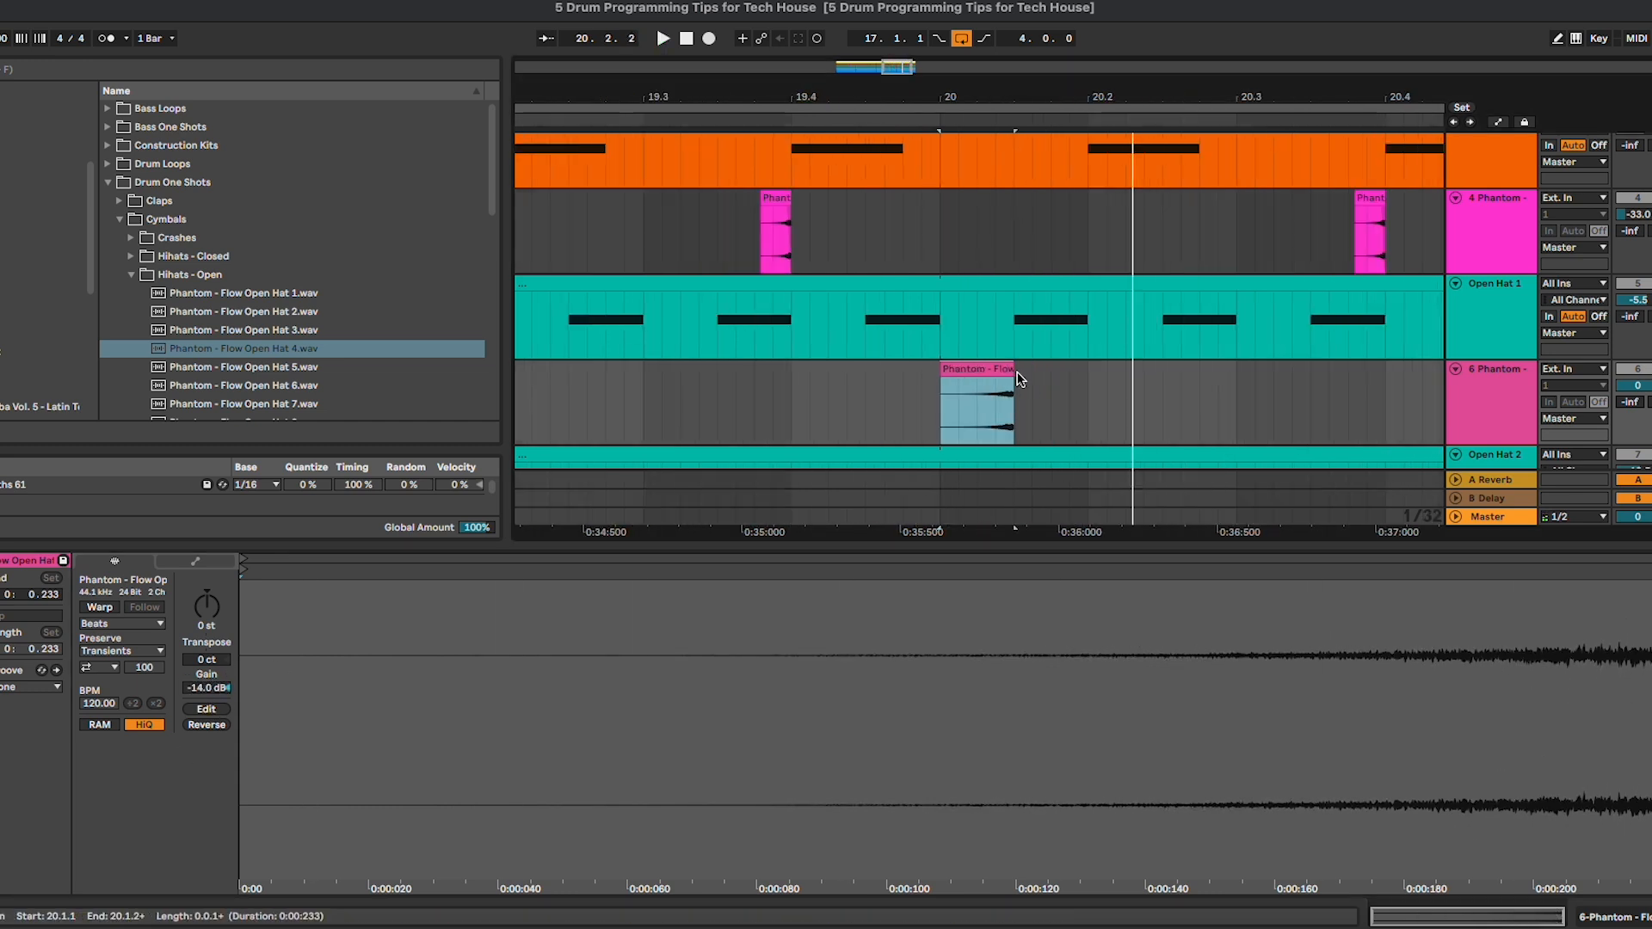
{"action": "key", "text": "minus"}
{"action": "scroll", "coordinate": [1014, 374], "scroll_direction": "down", "scroll_amount": 2}
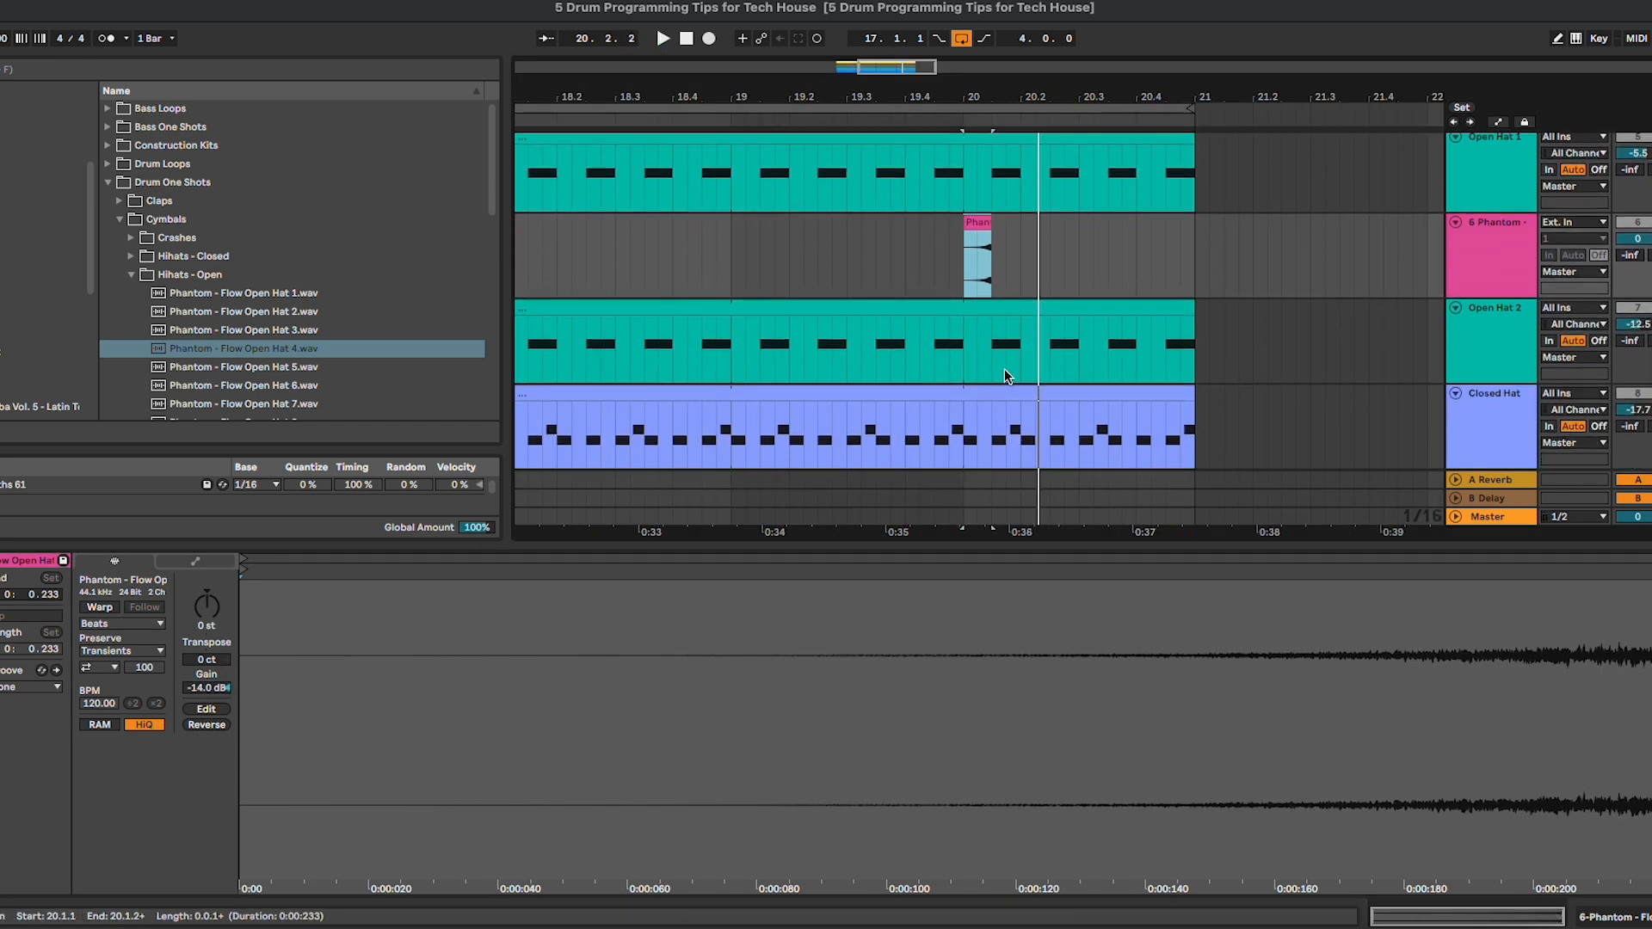
{"action": "scroll", "coordinate": [1009, 376], "scroll_direction": "left", "scroll_amount": 1}
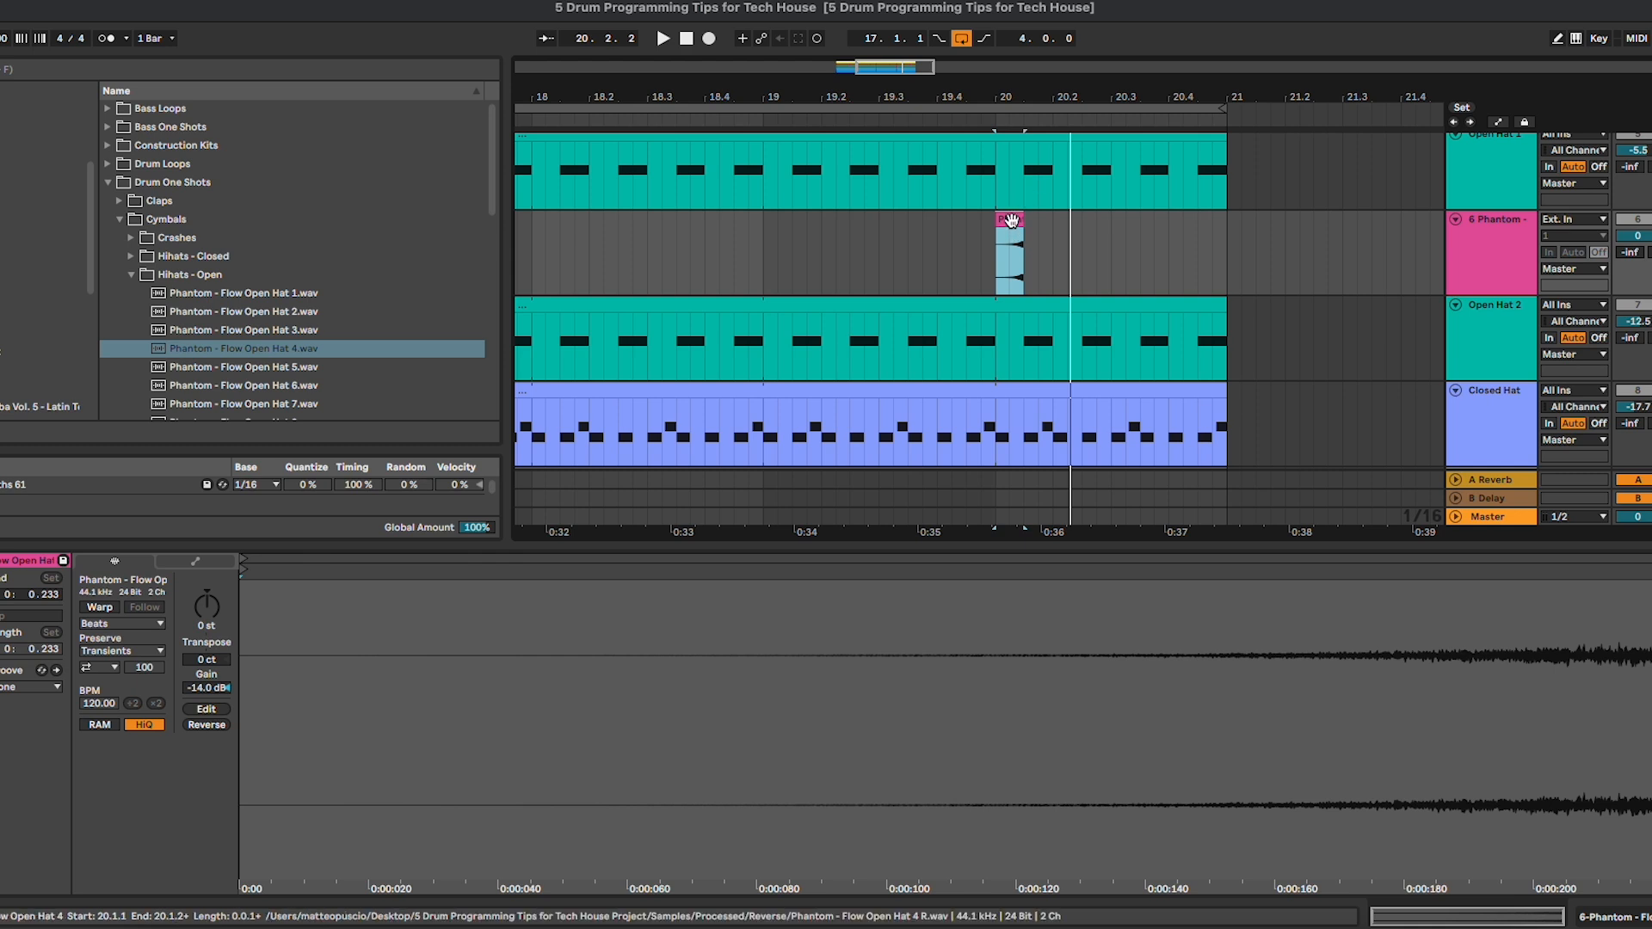
{"action": "scroll", "coordinate": [1011, 224], "scroll_direction": "left", "scroll_amount": 5}
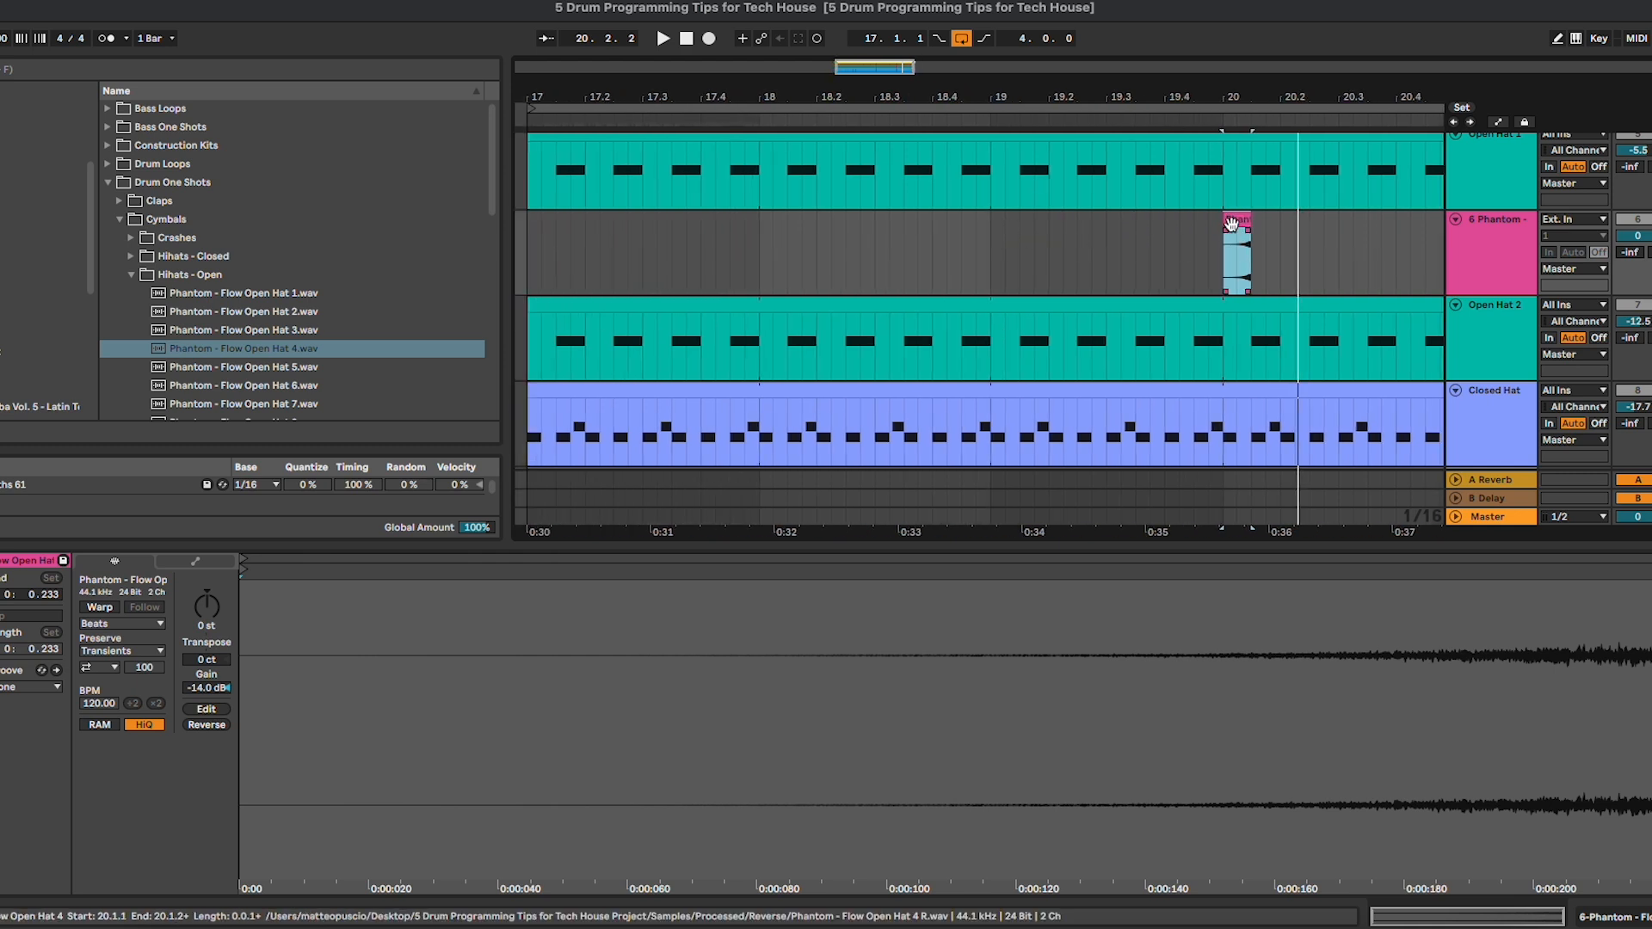
{"action": "scroll", "coordinate": [1222, 224], "scroll_direction": "right", "scroll_amount": 5}
{"action": "left_click_drag", "start_coordinate": [1000, 220], "coordinate": [1204, 221]}
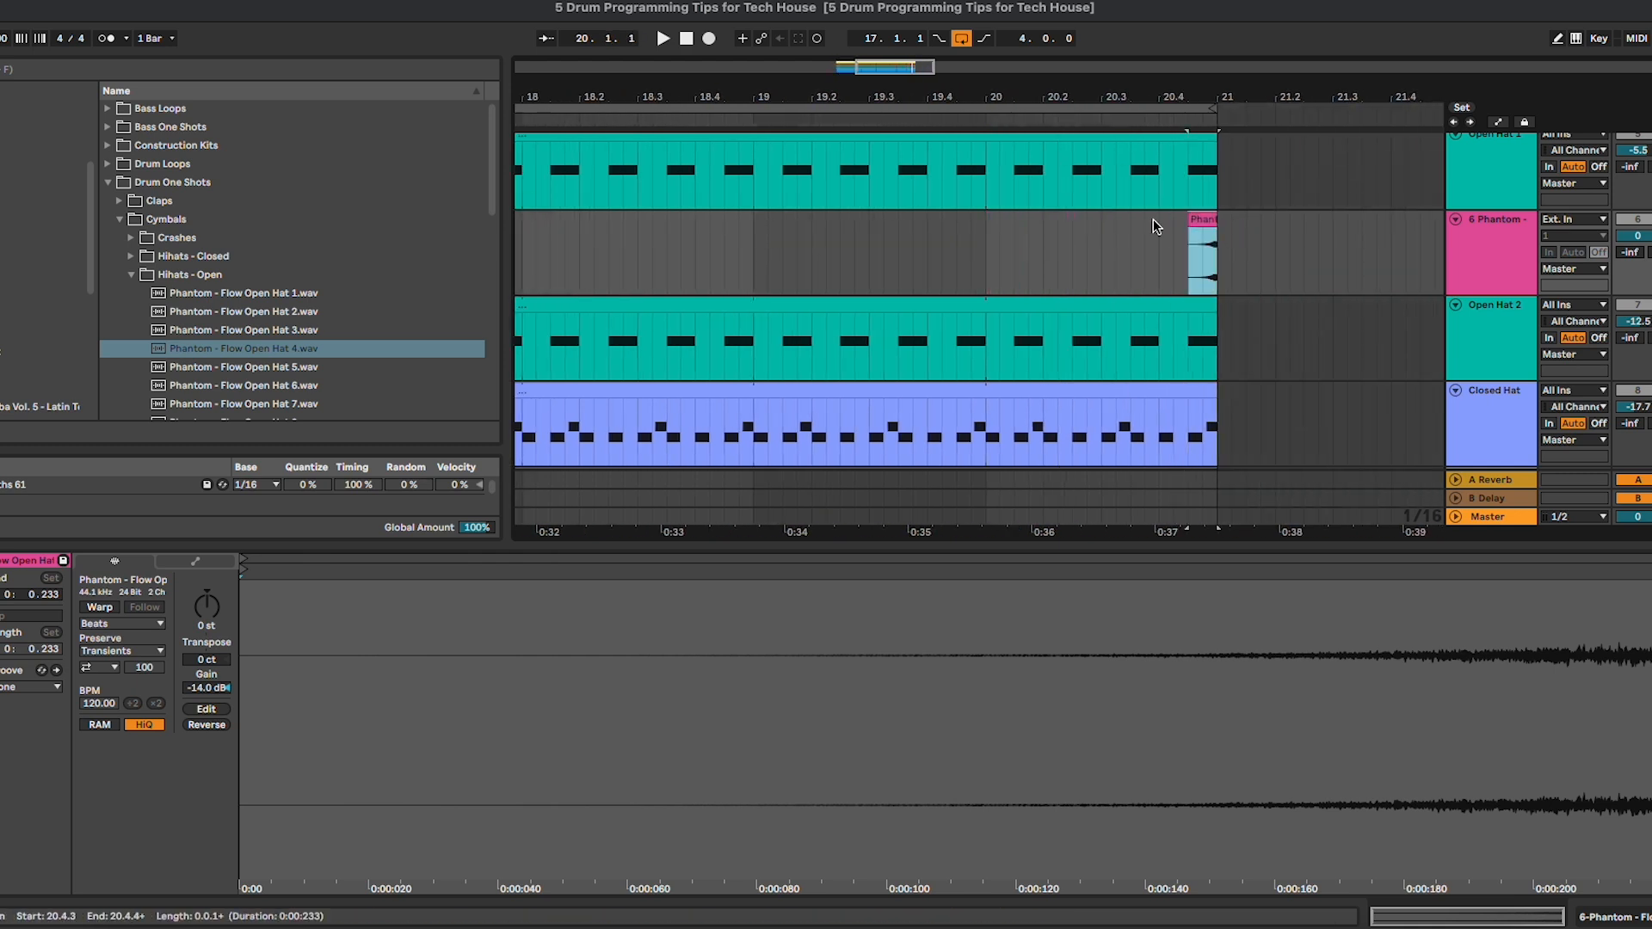
Step: Play the end of the loop and set the reversed open hat track's volume to -19.7 dB
{"action": "left_click", "coordinate": [1047, 193]}
{"action": "scroll", "coordinate": [1070, 214], "scroll_direction": "up", "scroll_amount": 3}
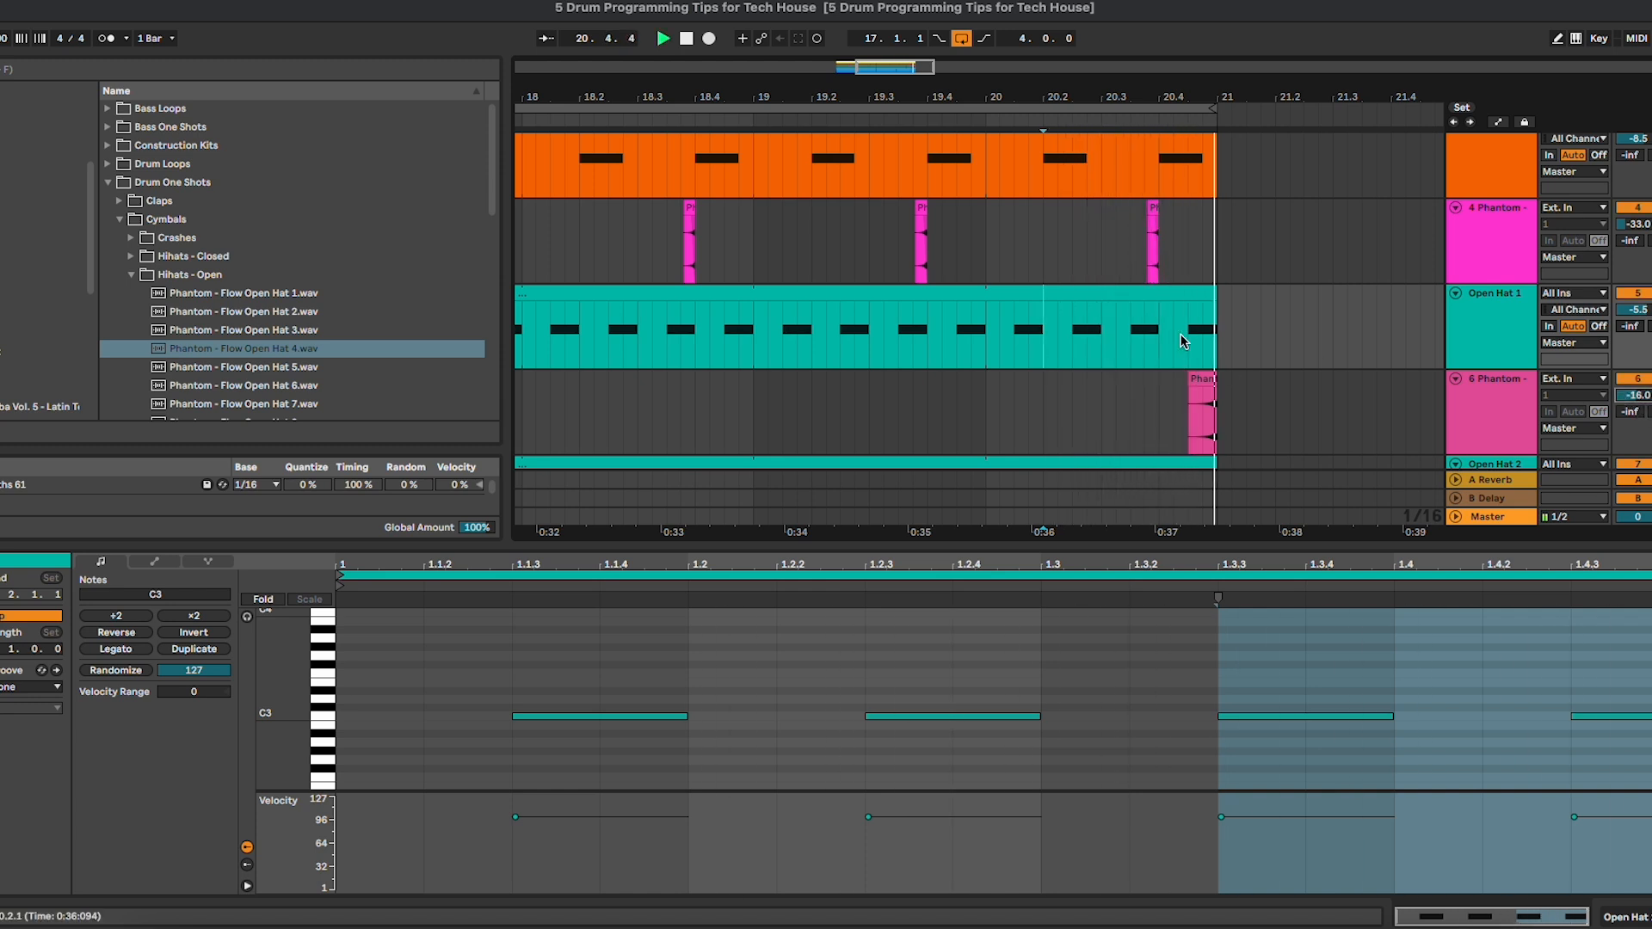
{"action": "key", "text": "minus"}
{"action": "key", "text": "minus"}
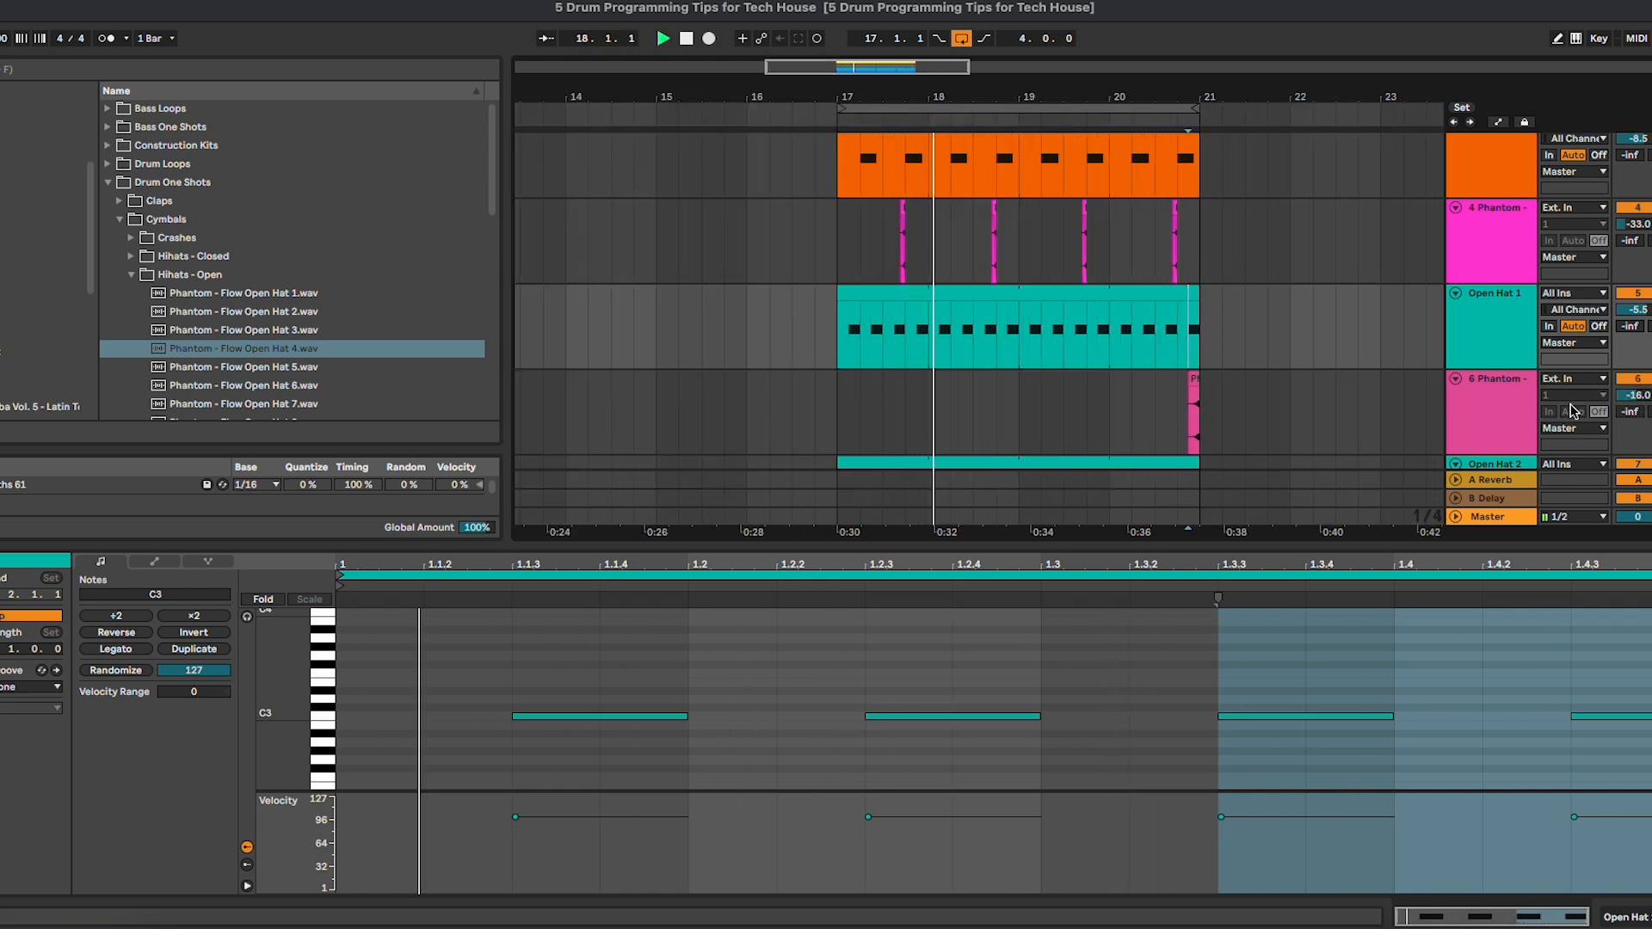
{"action": "left_click_drag", "start_coordinate": [1642, 396], "coordinate": [1628, 404]}
Step: Trim the loud end of the reversed open hat clip so it finishes just before bar 21
{"action": "left_click_drag", "start_coordinate": [1195, 378], "coordinate": [1184, 355]}
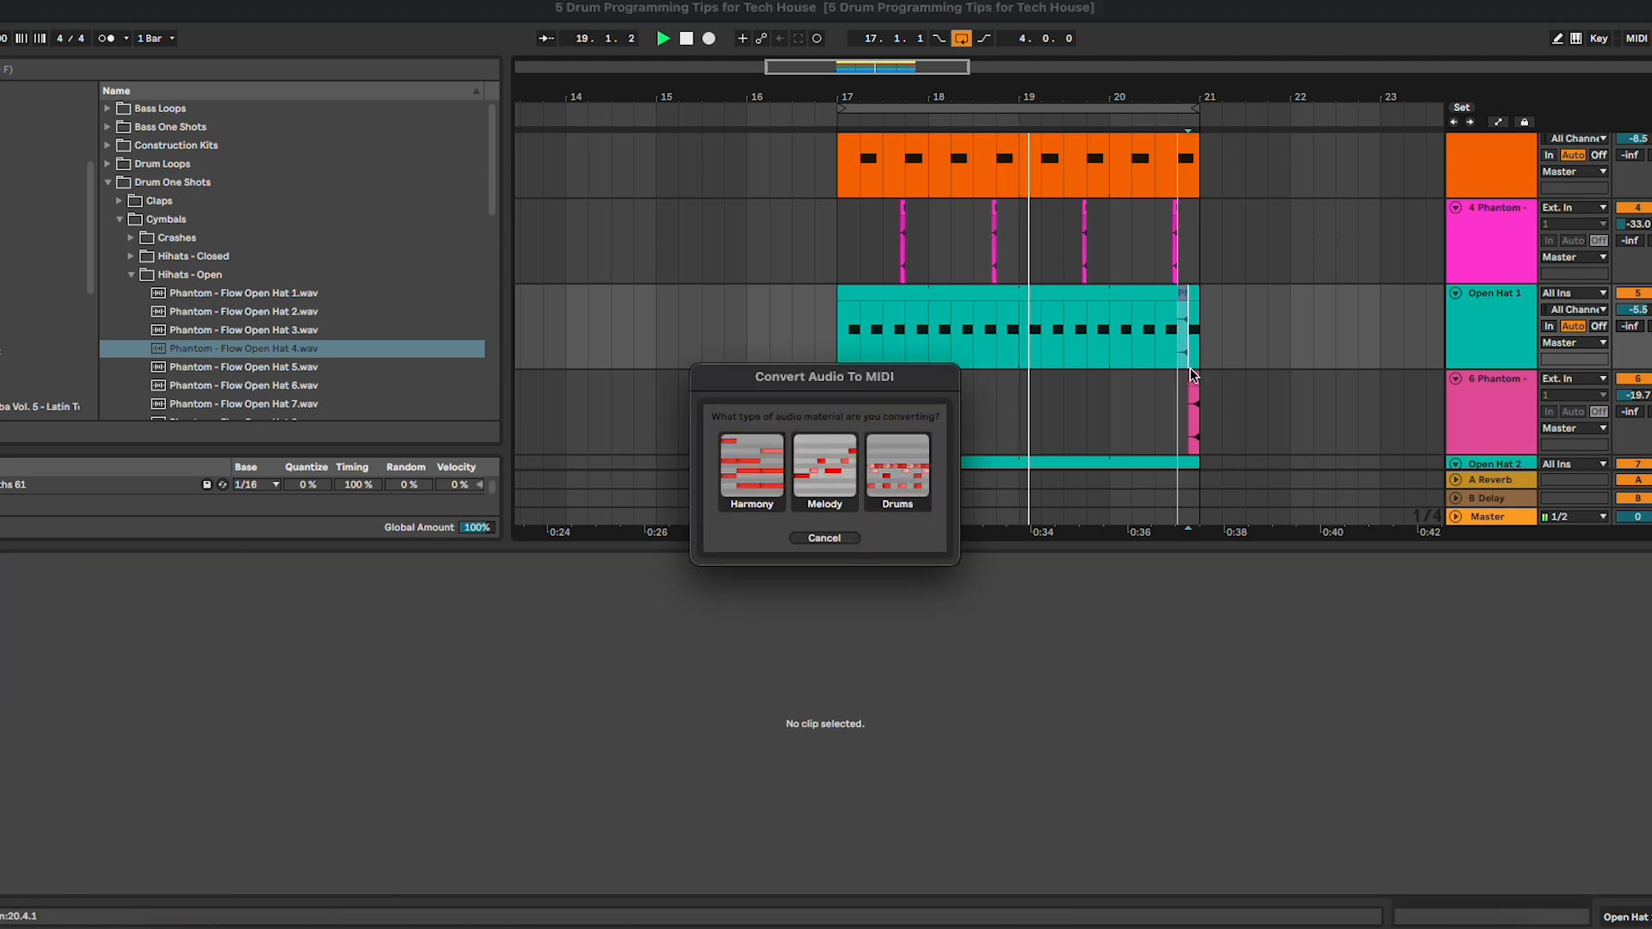
{"action": "left_click", "coordinate": [824, 538]}
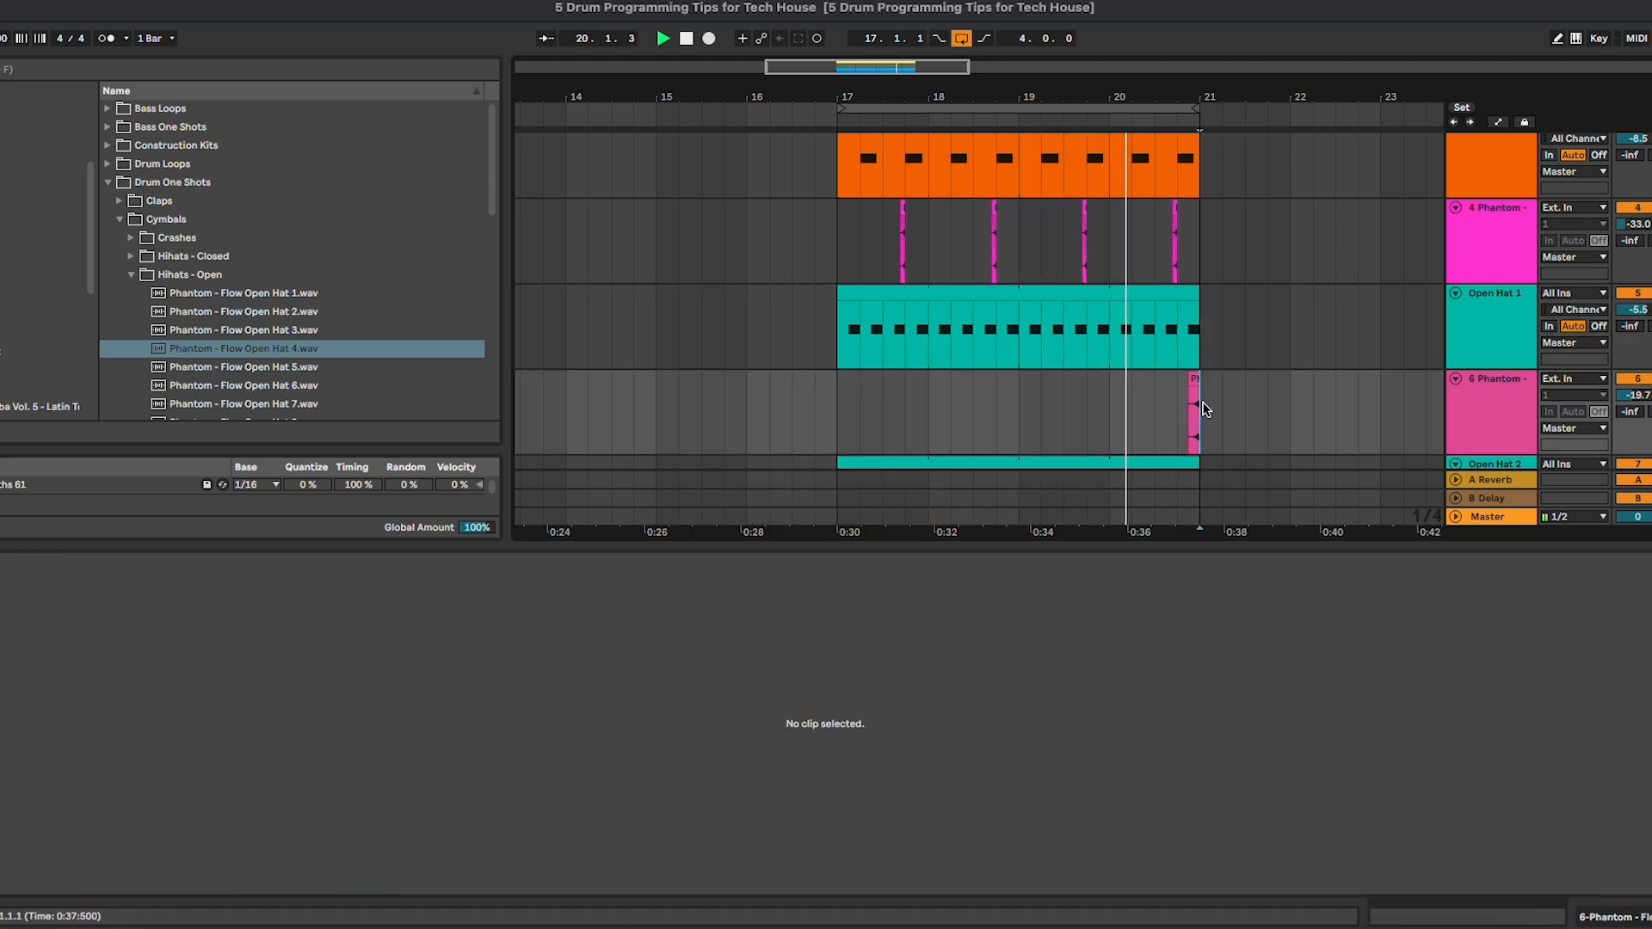
{"action": "scroll", "coordinate": [1209, 420], "scroll_direction": "up", "scroll_amount": 3}
{"action": "key", "text": "plus"}
{"action": "key", "text": "plus"}
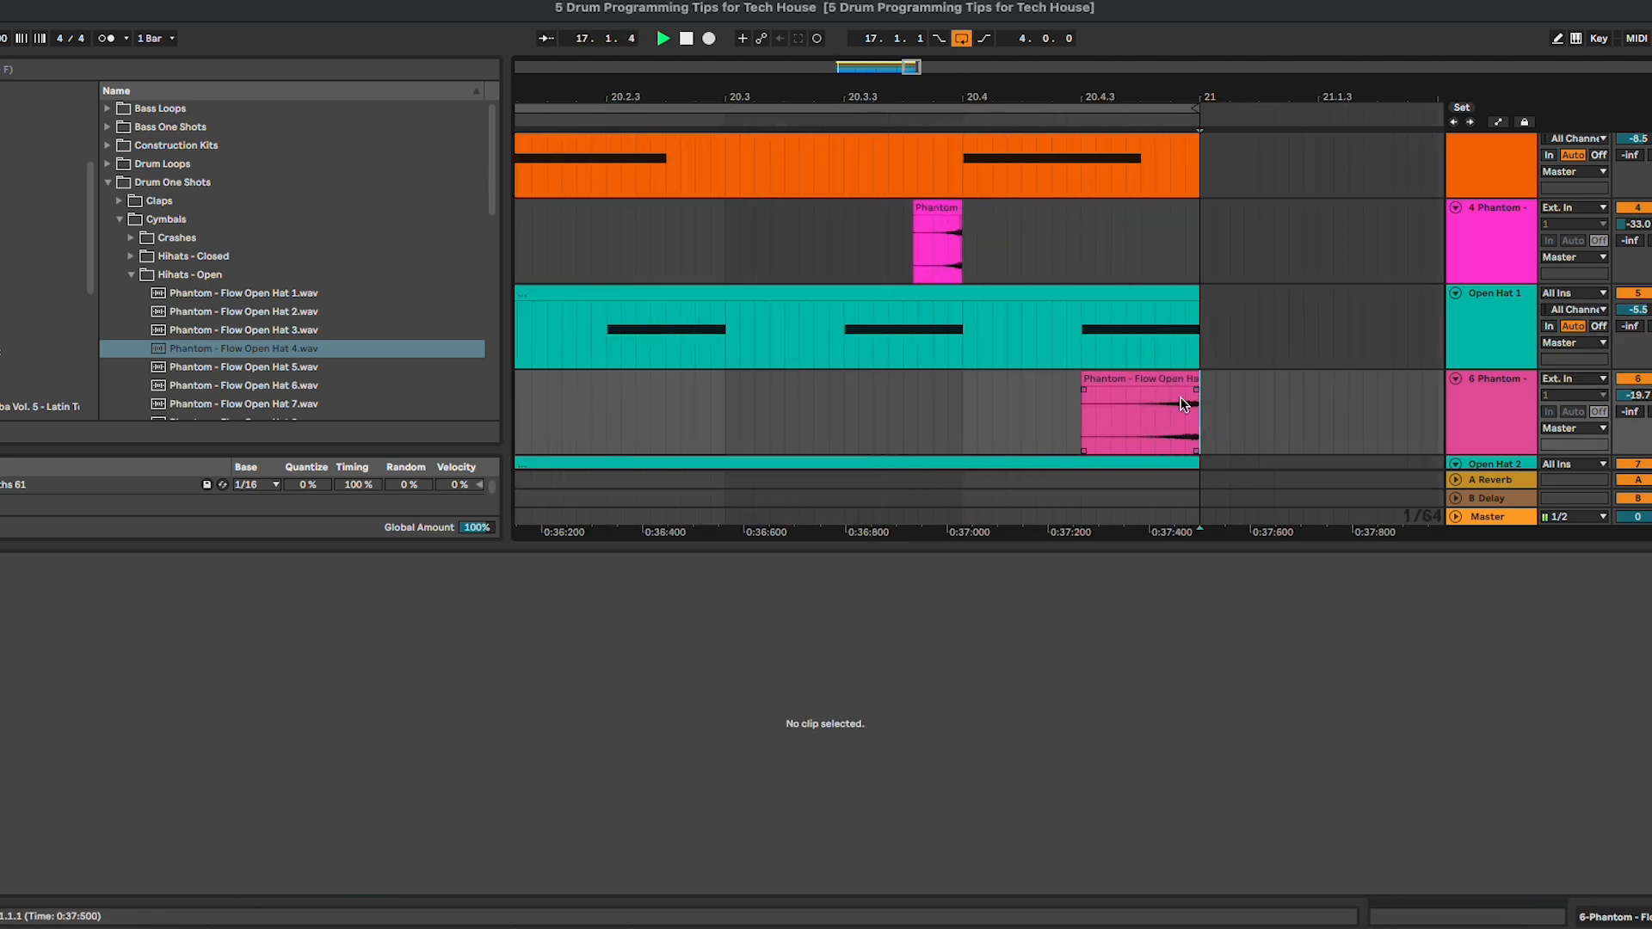
{"action": "left_click_drag", "start_coordinate": [1191, 385], "coordinate": [1194, 393]}
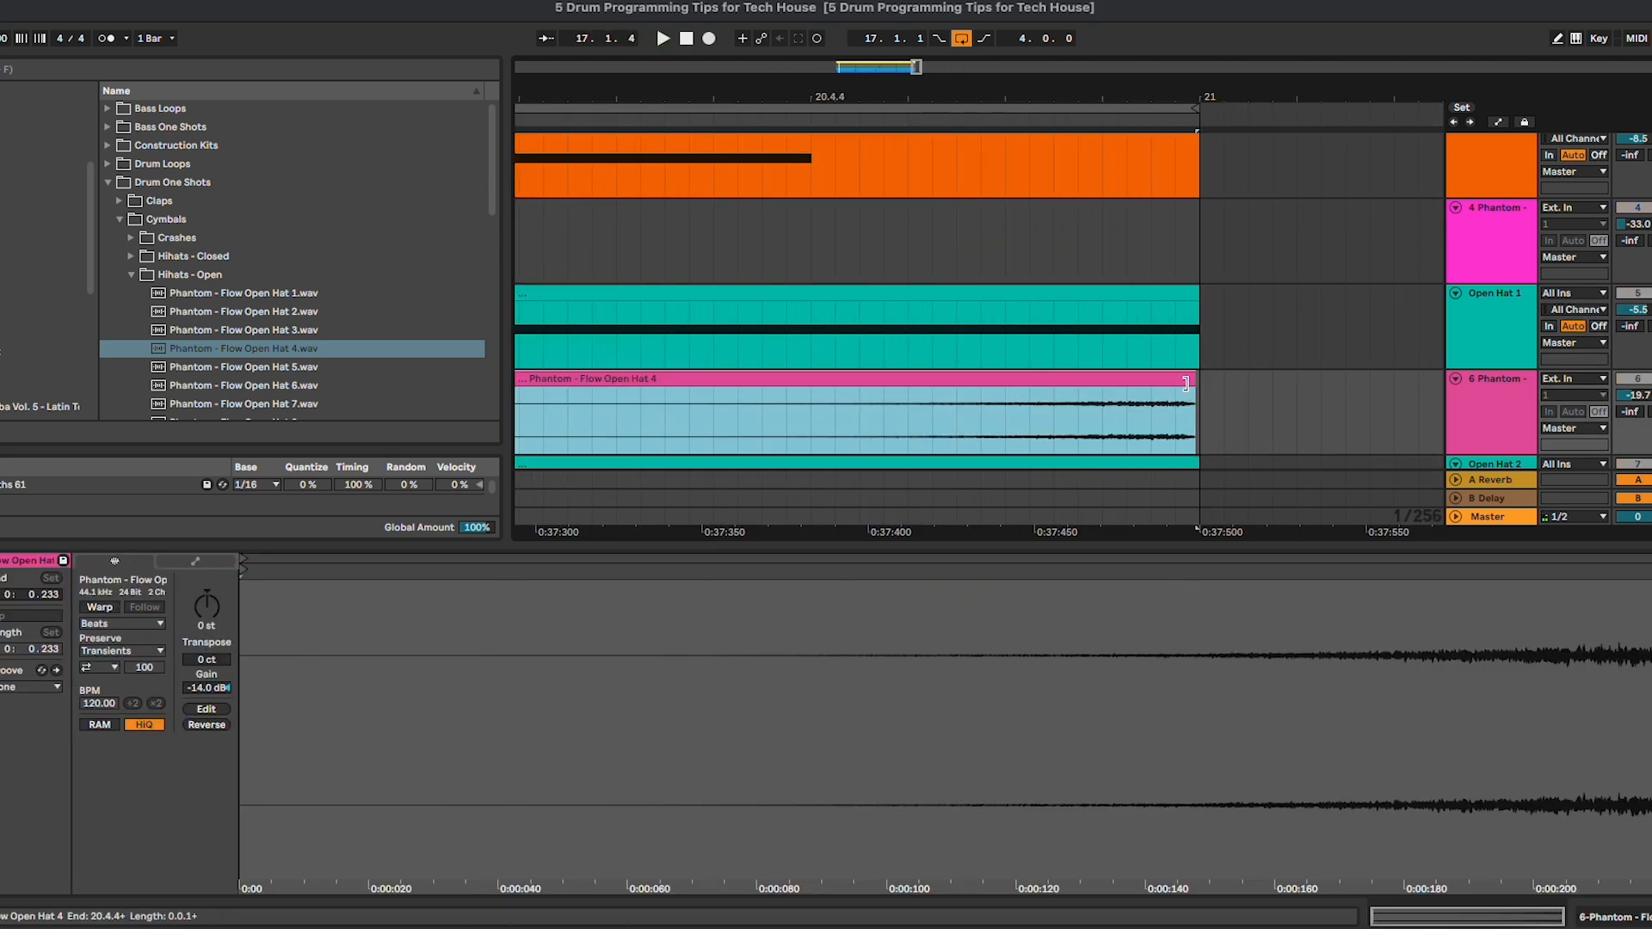
Step: Play the loop from the reversed open hat at 20.4.3 to check the transition back to bar 17
{"action": "key", "text": "space"}
{"action": "key", "text": "minus"}
{"action": "key", "text": "minus"}
{"action": "left_click", "coordinate": [886, 404]}
{"action": "key", "text": "space"}
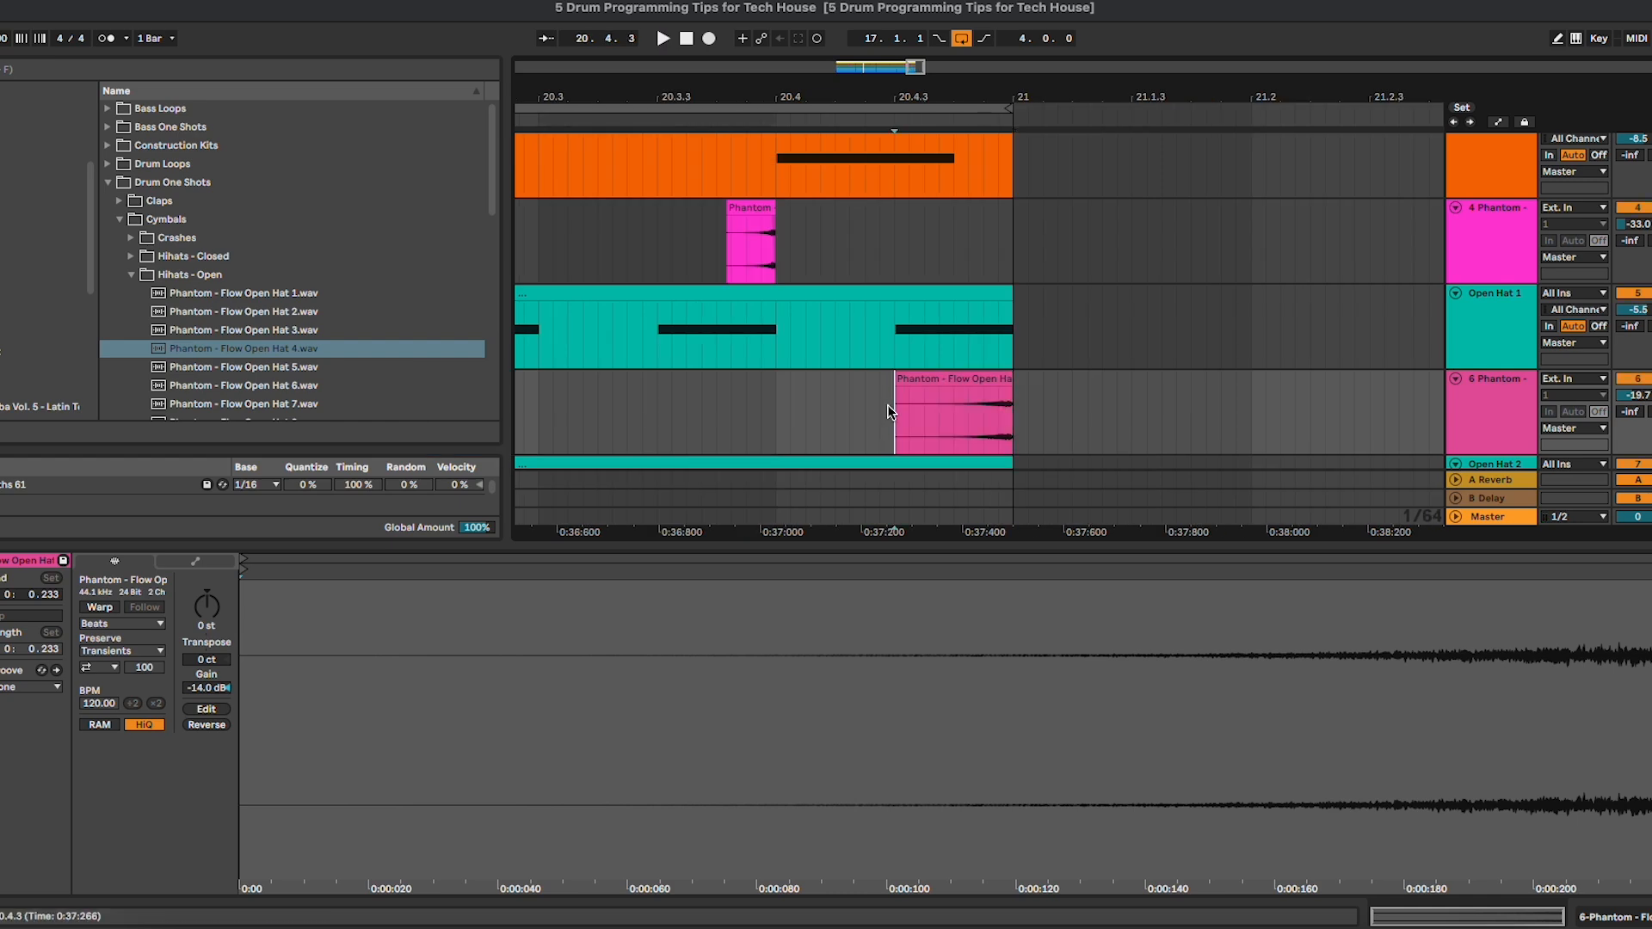
{"action": "key", "text": "space"}
{"action": "key", "text": "minus"}
{"action": "scroll", "coordinate": [887, 405], "scroll_direction": "down", "scroll_amount": 3}
{"action": "scroll", "coordinate": [886, 405], "scroll_direction": "left", "scroll_amount": 3}
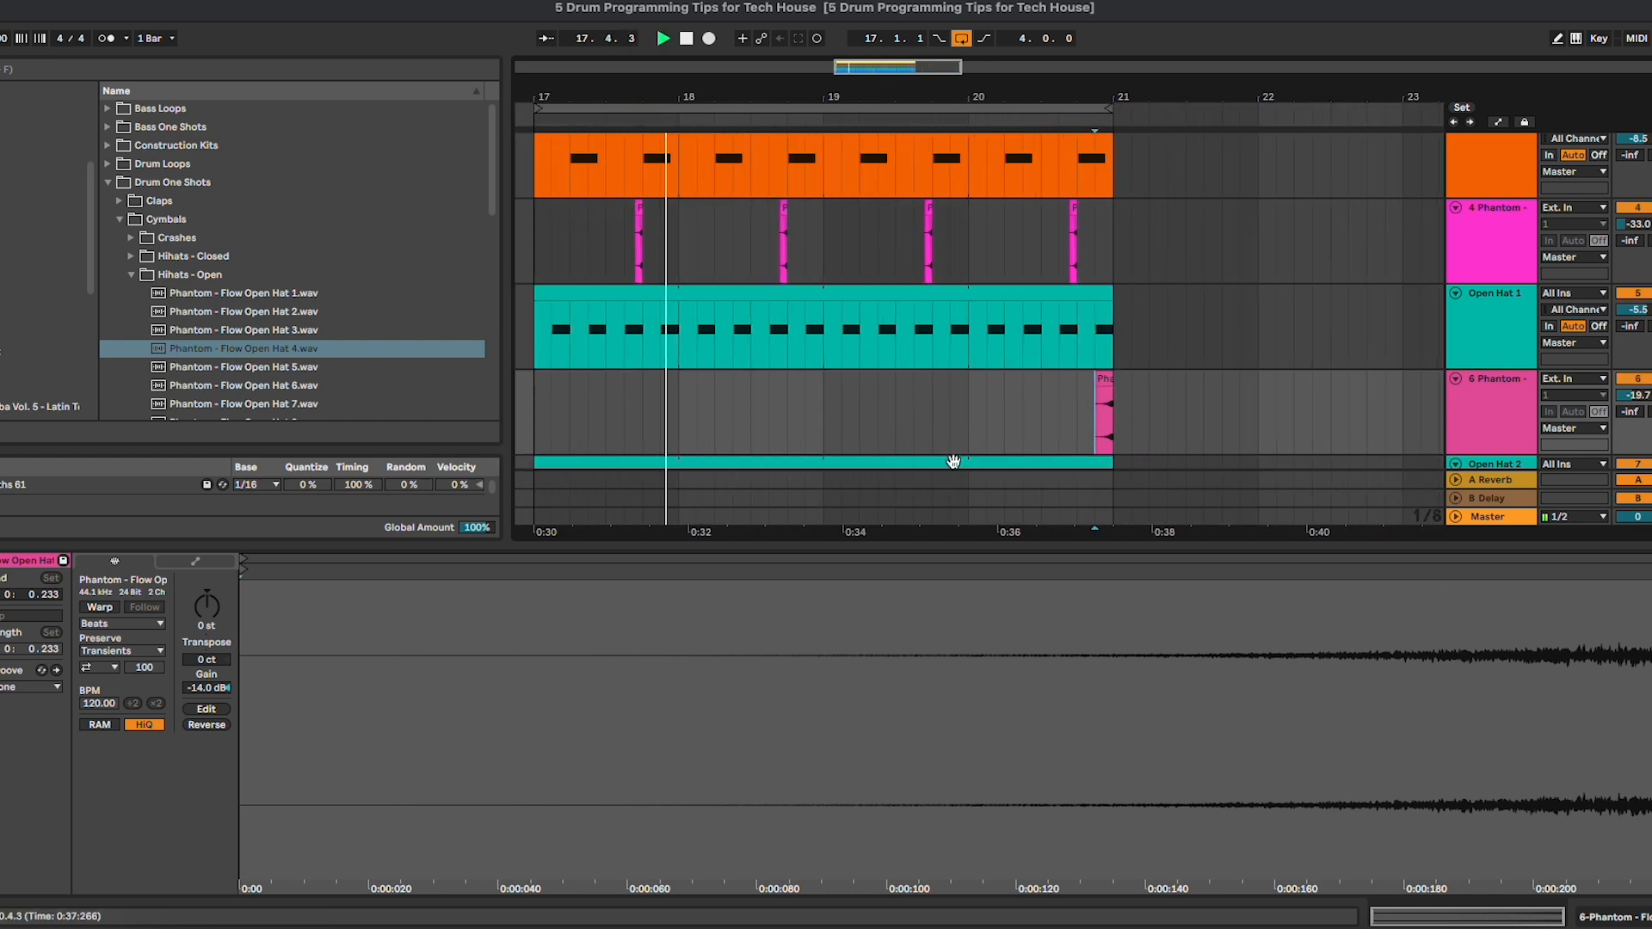
{"action": "key", "text": "super+alt+l"}
{"action": "left_click", "coordinate": [1154, 503]}
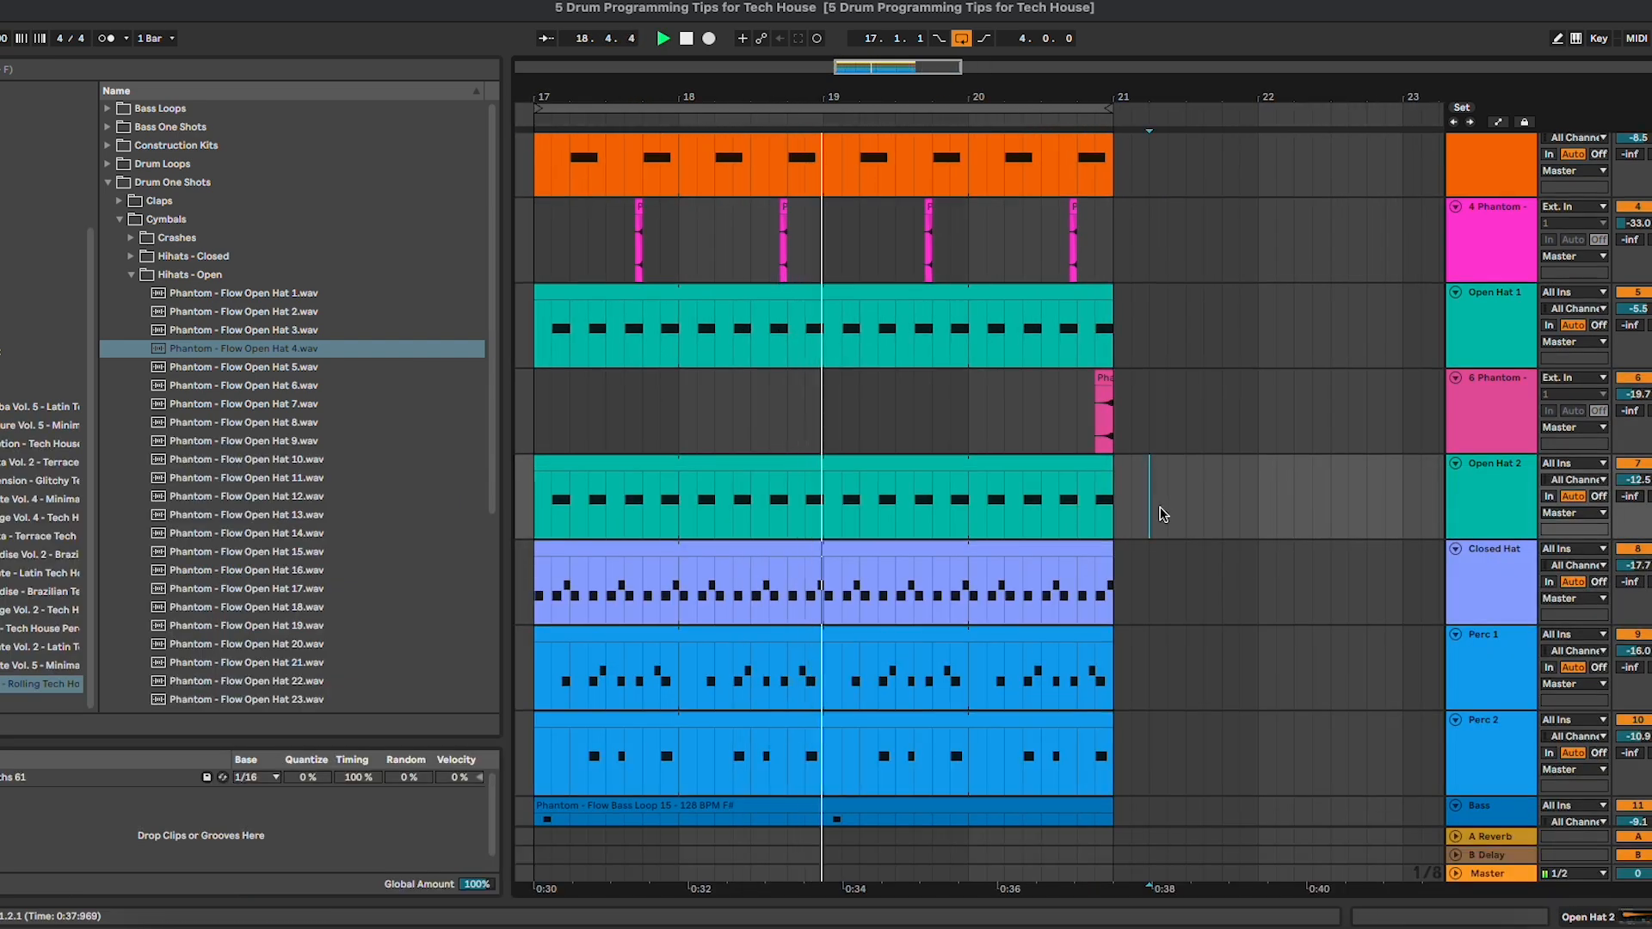
{"action": "scroll", "coordinate": [1158, 508], "scroll_direction": "down", "scroll_amount": 2}
{"action": "scroll", "coordinate": [1158, 508], "scroll_direction": "left", "scroll_amount": 1}
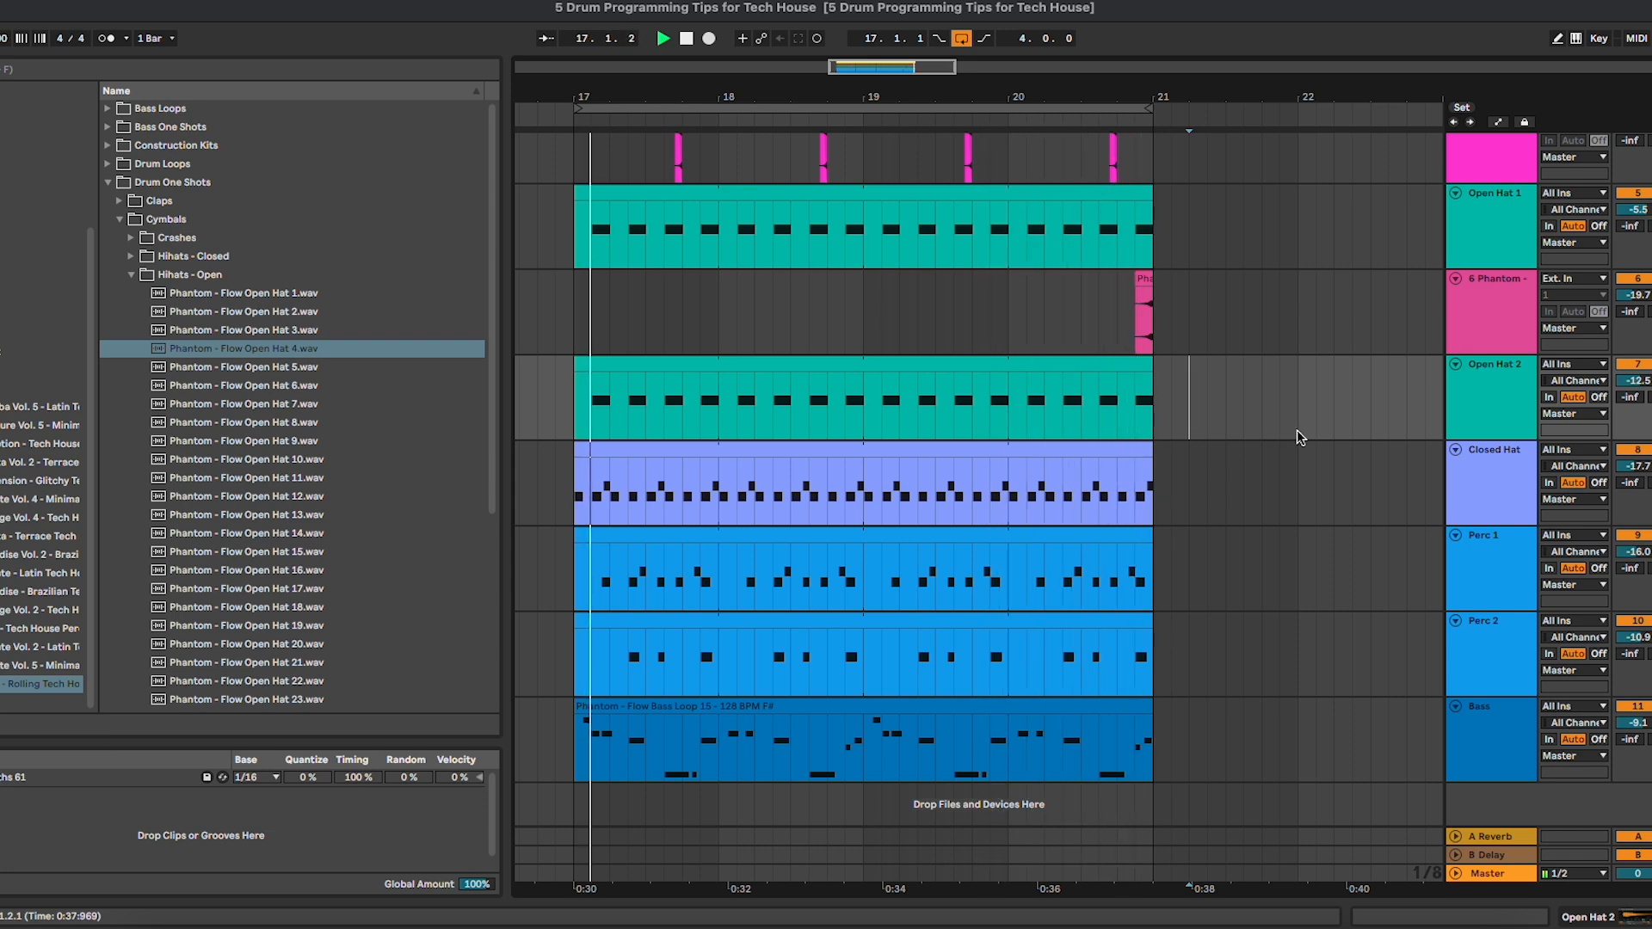
{"action": "key", "text": "space"}
Step: Insert an audio track below Perc 2 and expand the Percussion folder of the one-shot samples
{"action": "left_click", "coordinate": [1508, 681]}
{"action": "key", "text": "ctrl+t"}
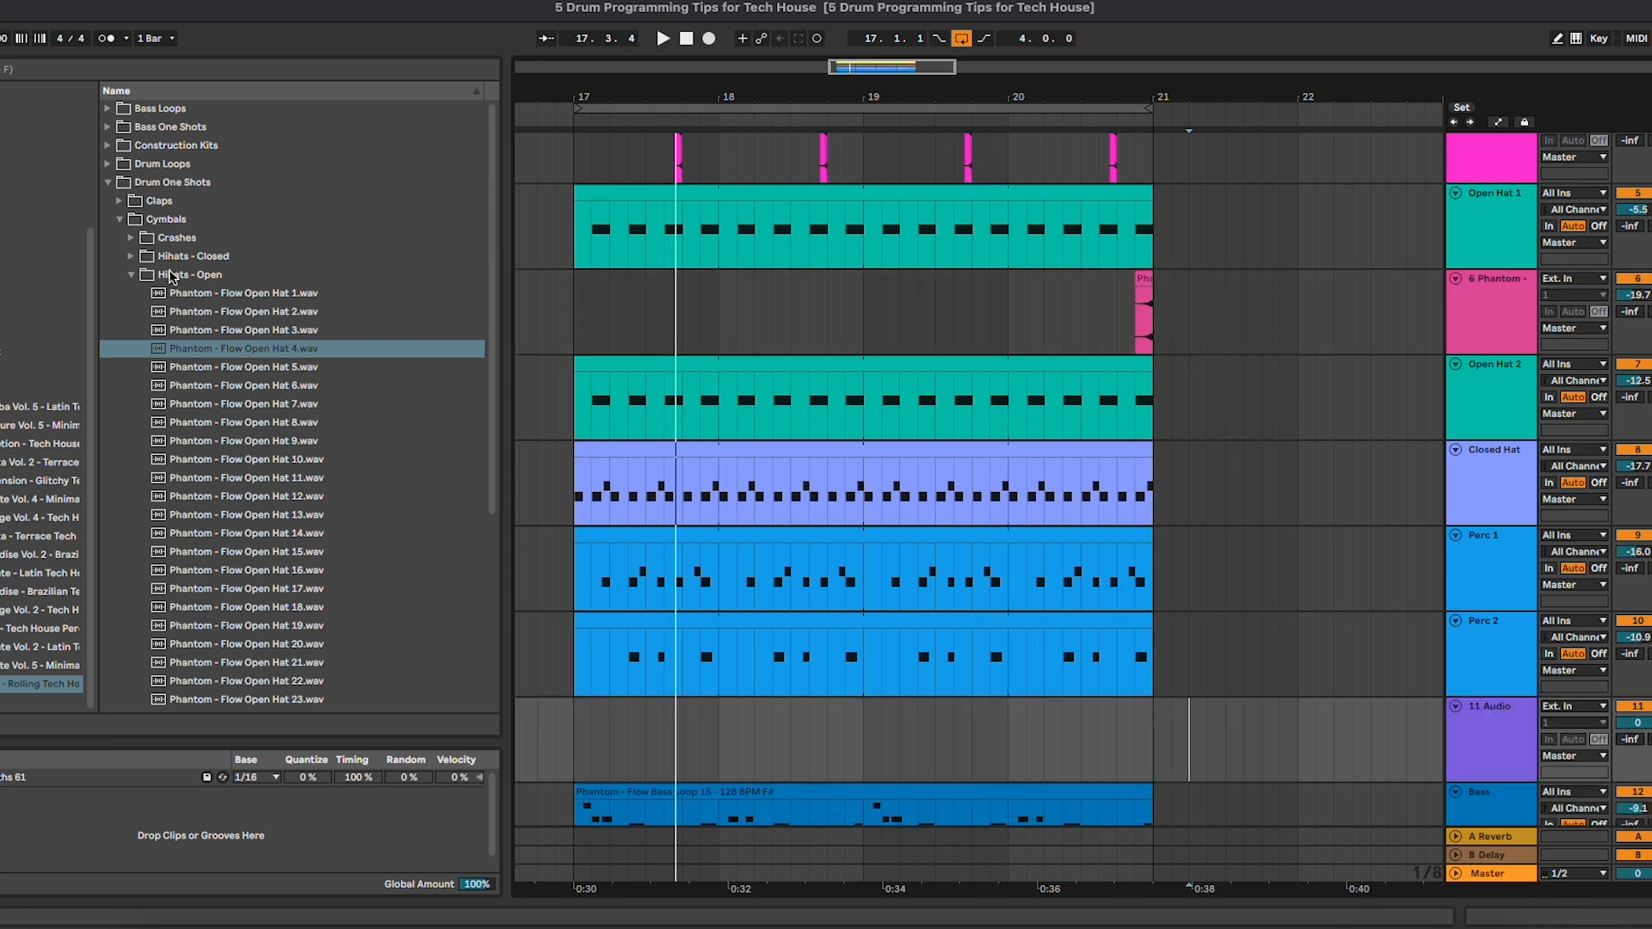
{"action": "left_click", "coordinate": [130, 277]}
{"action": "left_click", "coordinate": [120, 330]}
{"action": "scroll", "coordinate": [346, 282], "scroll_direction": "down", "scroll_amount": 3}
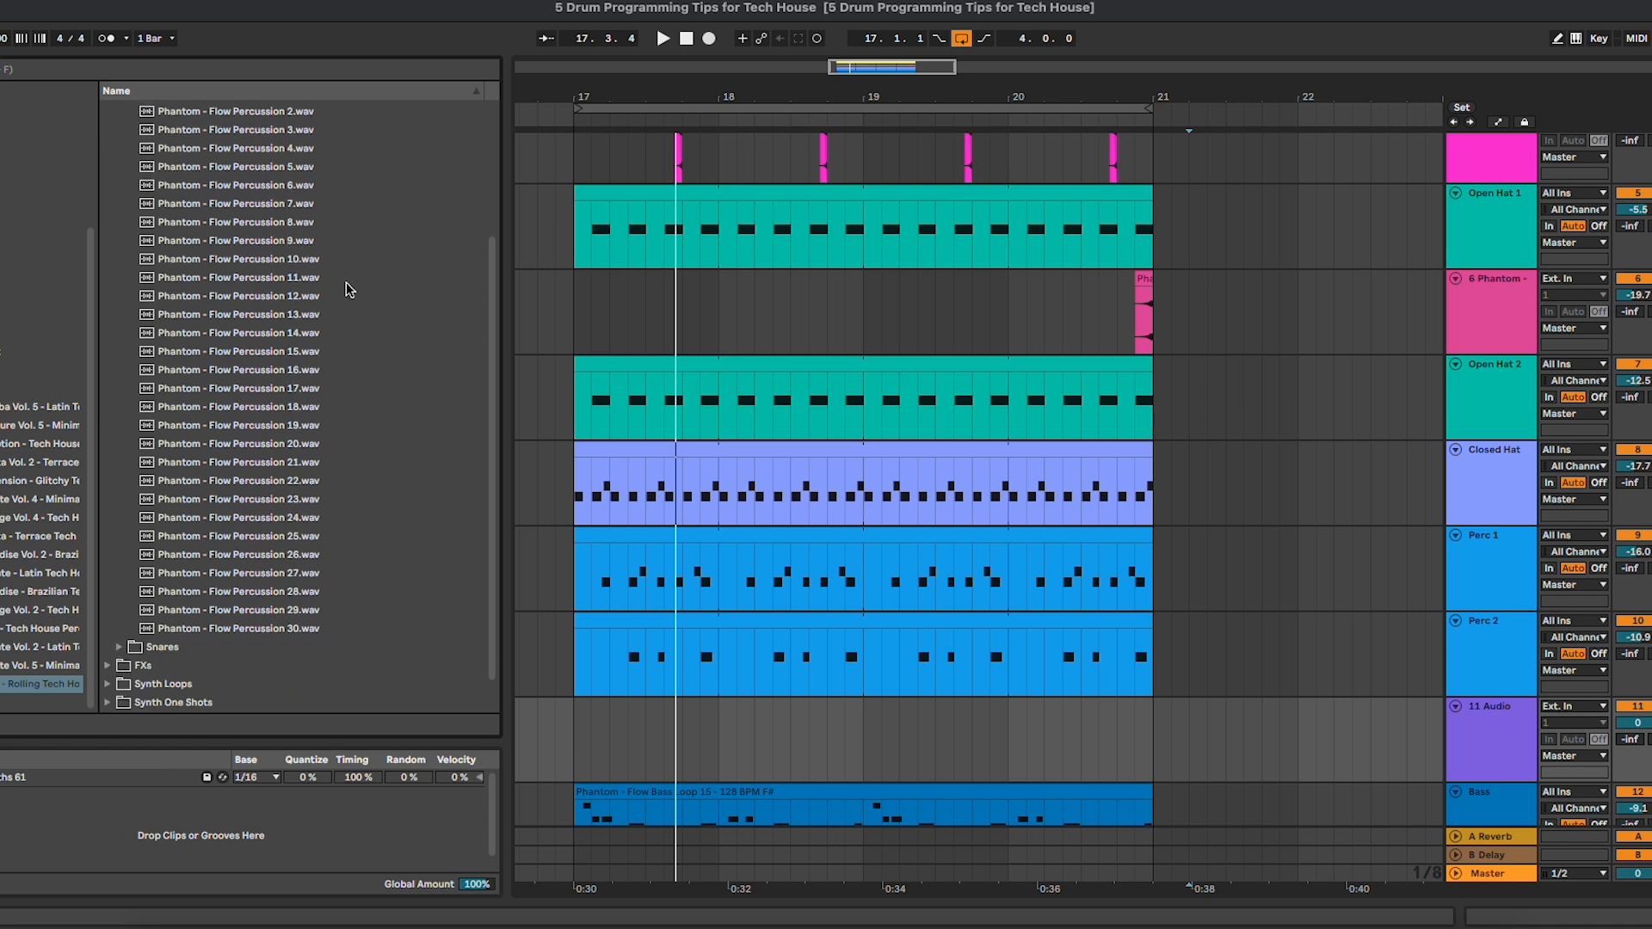
Step: Audition the percussion one-shots from Phantom - Flow Percussion 12.wav up the list to Phantom - Flow Percussion 6.wav
{"action": "left_click", "coordinate": [309, 301]}
{"action": "key", "text": "space"}
{"action": "key", "text": "Up"}
{"action": "key", "text": "Up"}
{"action": "key", "text": "Up"}
{"action": "key", "text": "Up"}
{"action": "key", "text": "Up"}
{"action": "key", "text": "Up"}
{"action": "key", "text": "Up"}
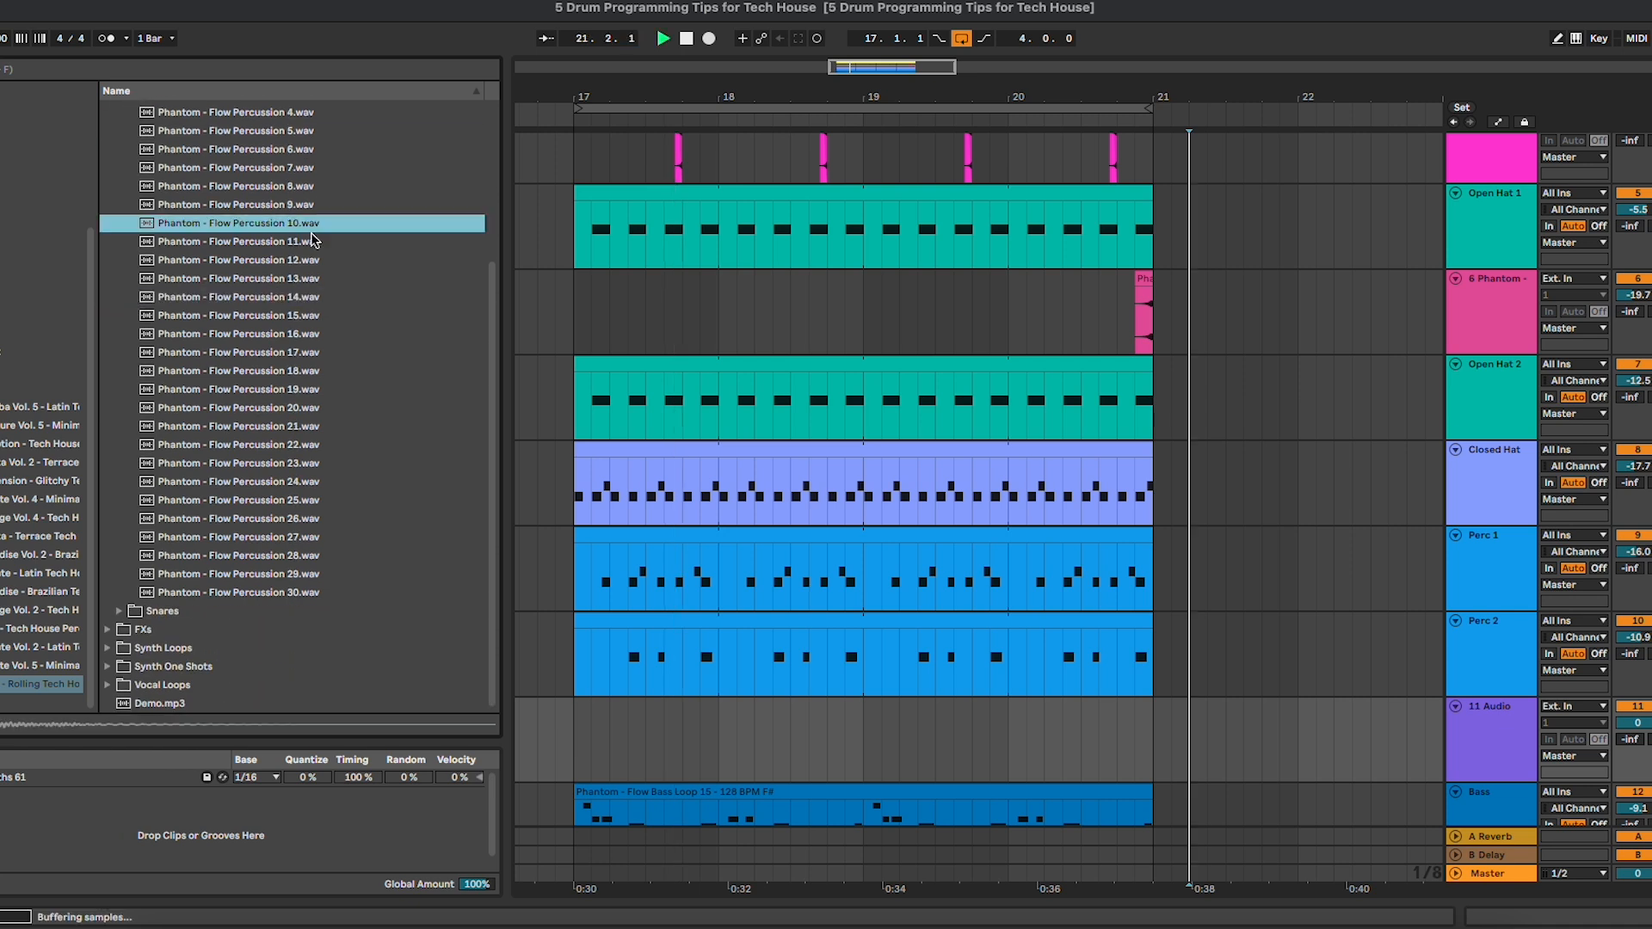
{"action": "key", "text": "Up"}
{"action": "key", "text": "Up"}
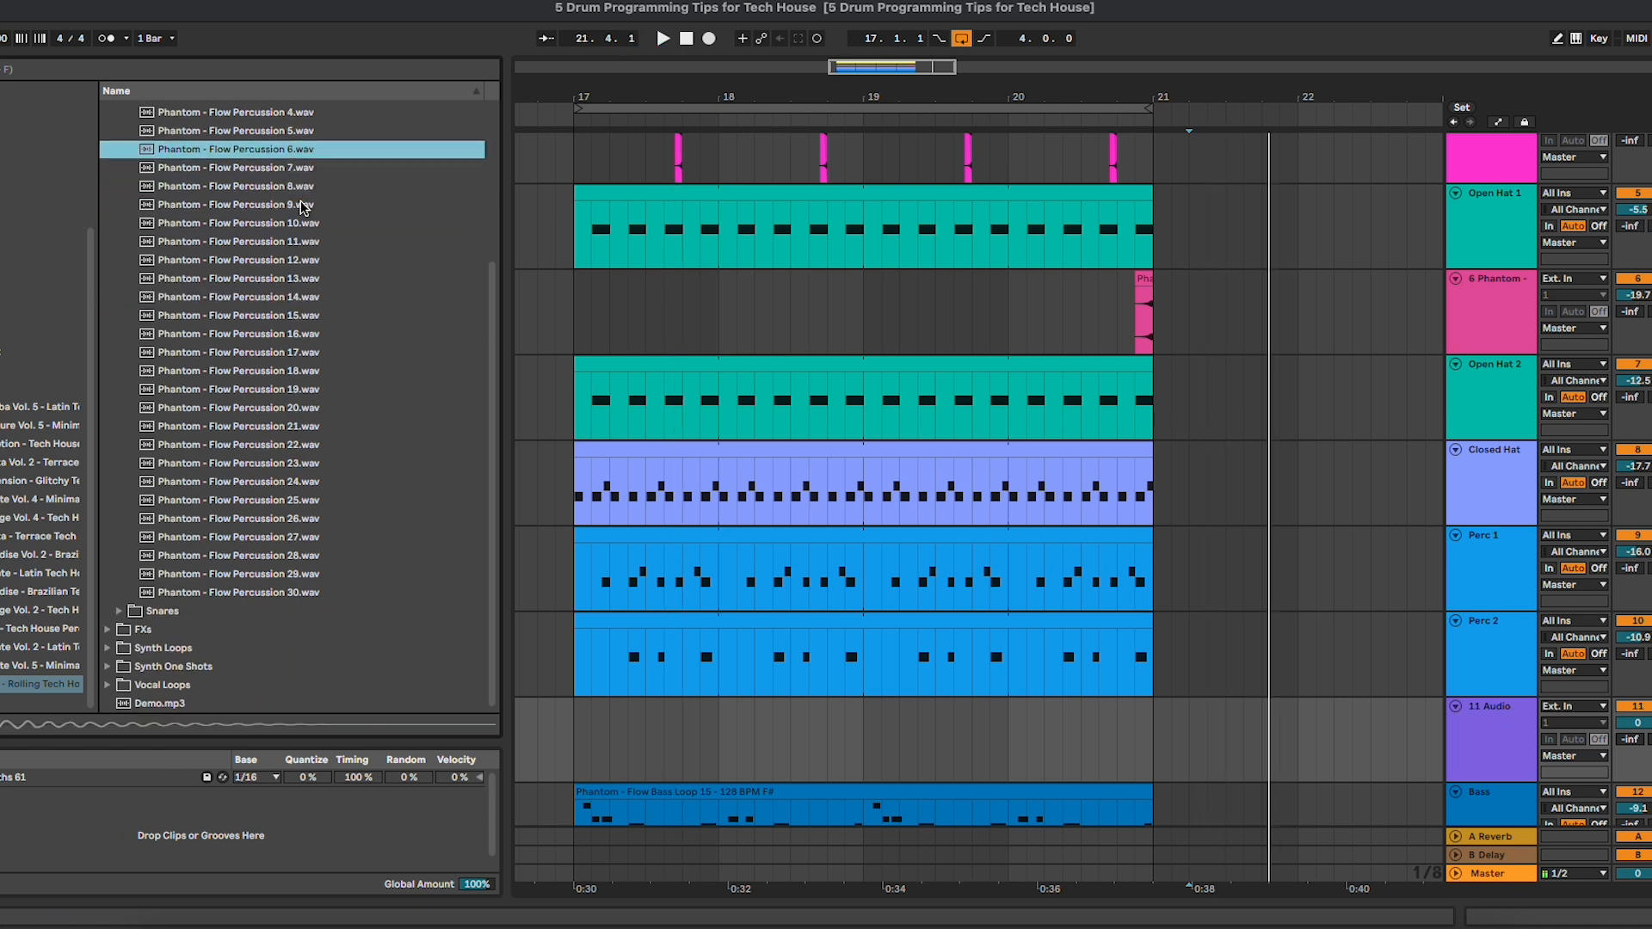
{"action": "key", "text": "Down"}
Step: Place Phantom - Flow Percussion 6.wav reversed on the new track, ending at bar 18, with its gain lowered to -15.6 dB
{"action": "left_click_drag", "start_coordinate": [275, 151], "coordinate": [379, 228]}
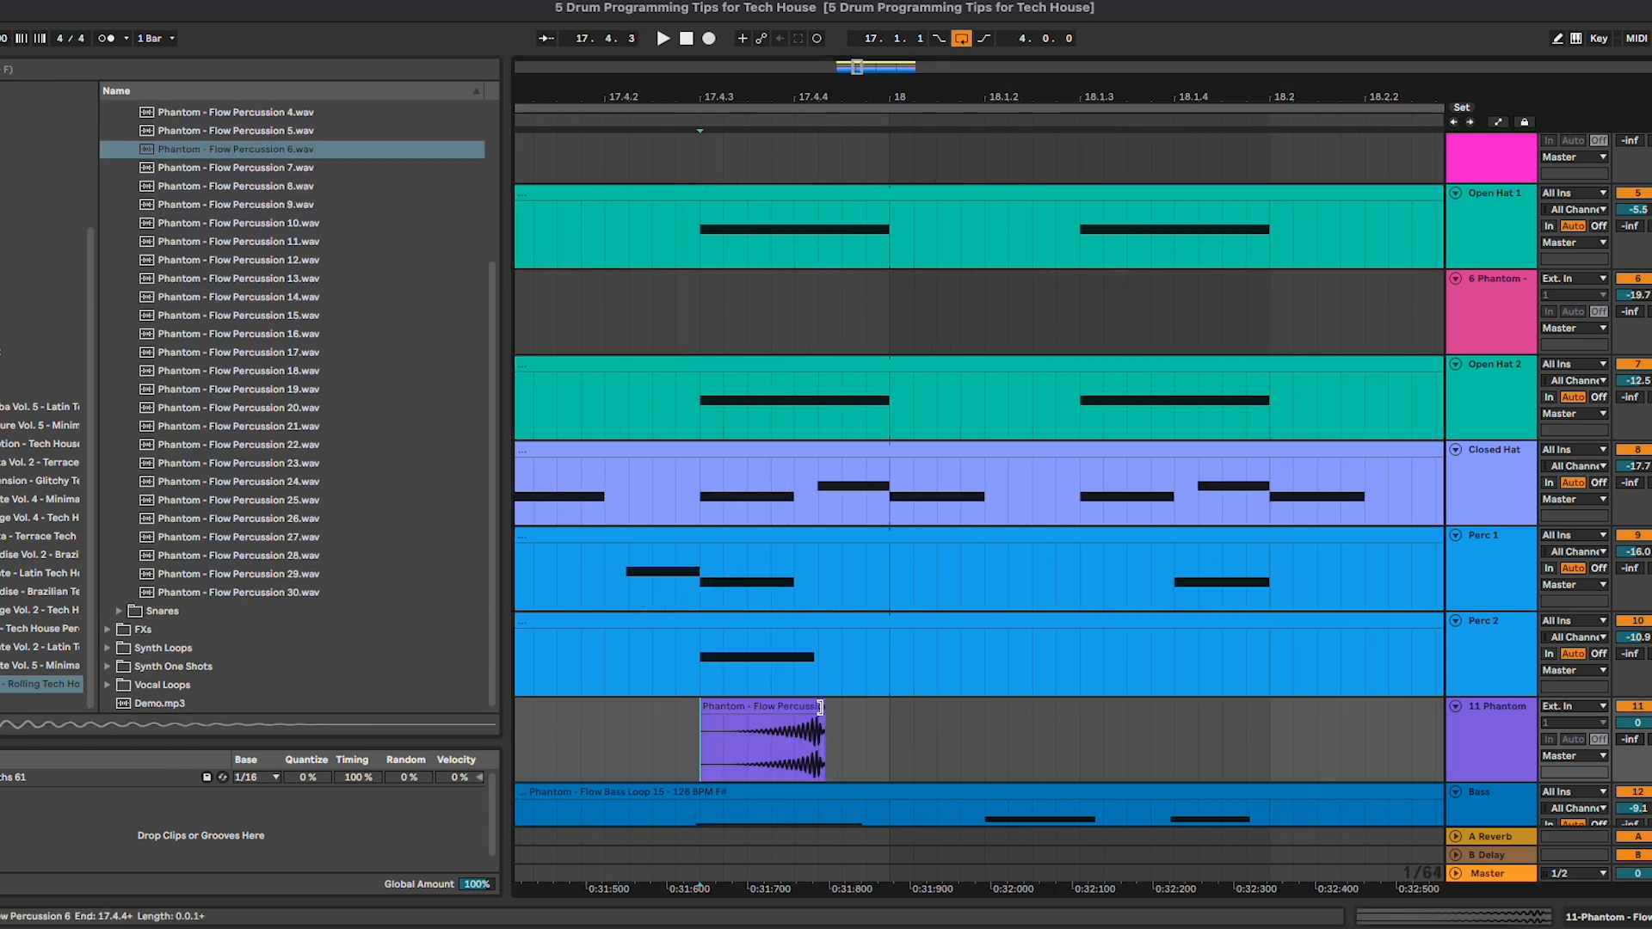
{"action": "left_click_drag", "start_coordinate": [820, 707], "coordinate": [874, 722]}
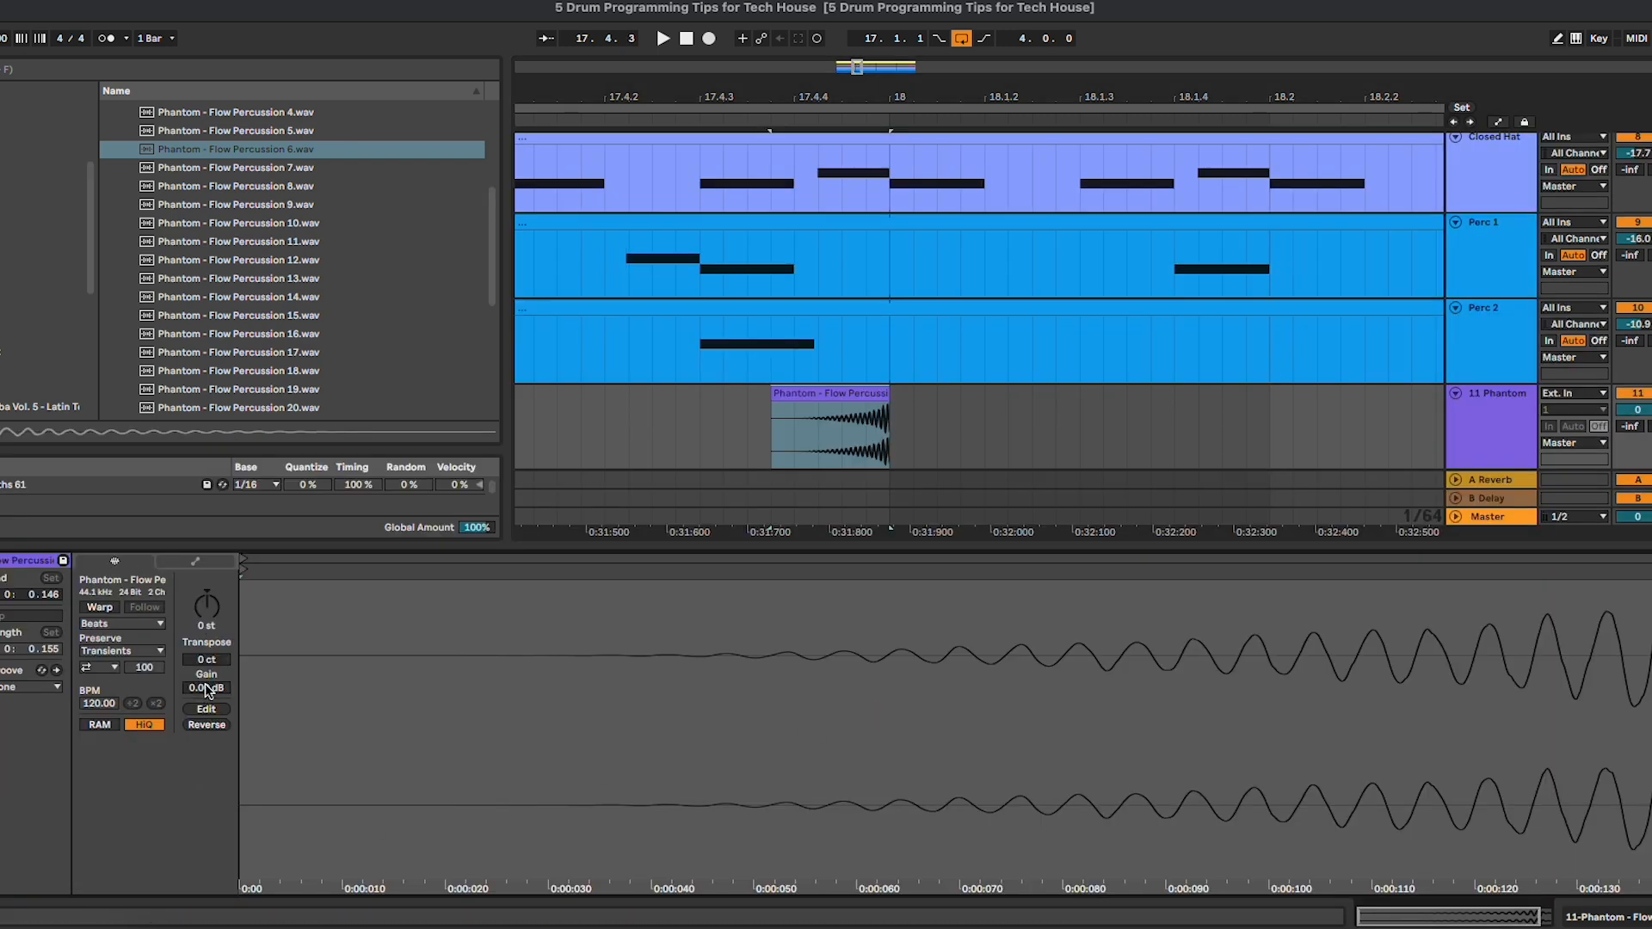
{"action": "left_click_drag", "start_coordinate": [205, 685], "coordinate": [205, 747]}
{"action": "left_click", "coordinate": [690, 416]}
{"action": "key", "text": "space"}
Step: Duplicate the reversed percussion track's section from bar 17 to 19 into the following two bars
{"action": "key", "text": "minus"}
{"action": "key", "text": "minus"}
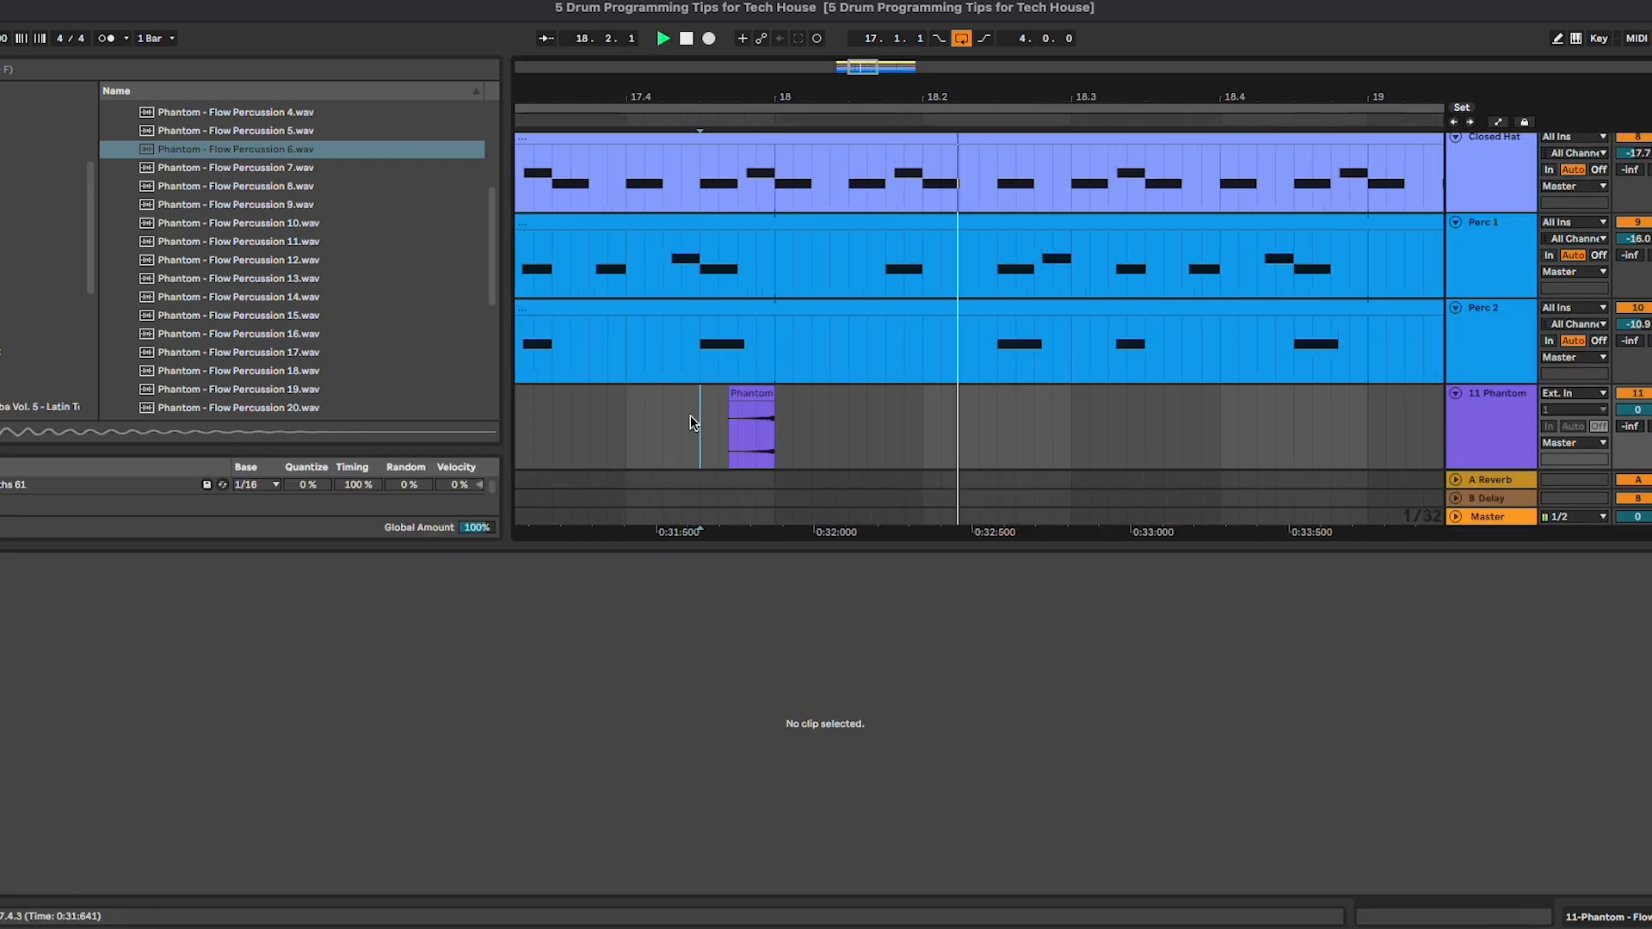
{"action": "key", "text": "minus"}
{"action": "key", "text": "minus"}
{"action": "key", "text": "minus"}
{"action": "left_click", "coordinate": [803, 414], "text": "shift"}
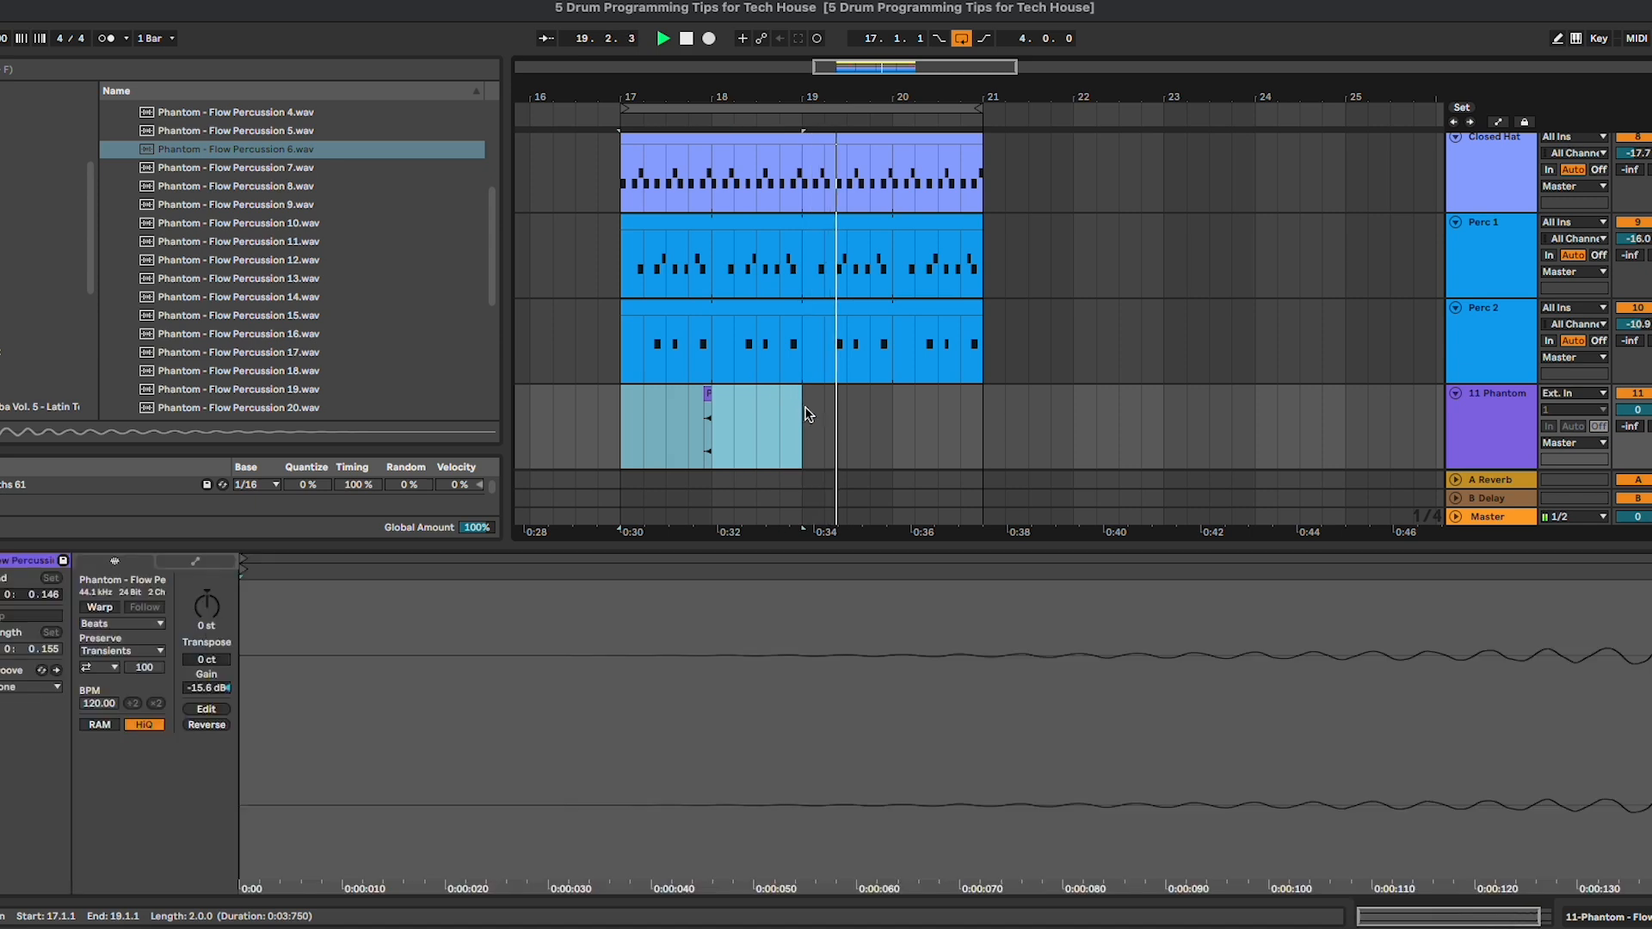
{"action": "key", "text": "ctrl+d"}
Step: Lower the reversed percussion track's volume to -12.0 dB while the loop plays
{"action": "left_click", "coordinate": [1633, 412]}
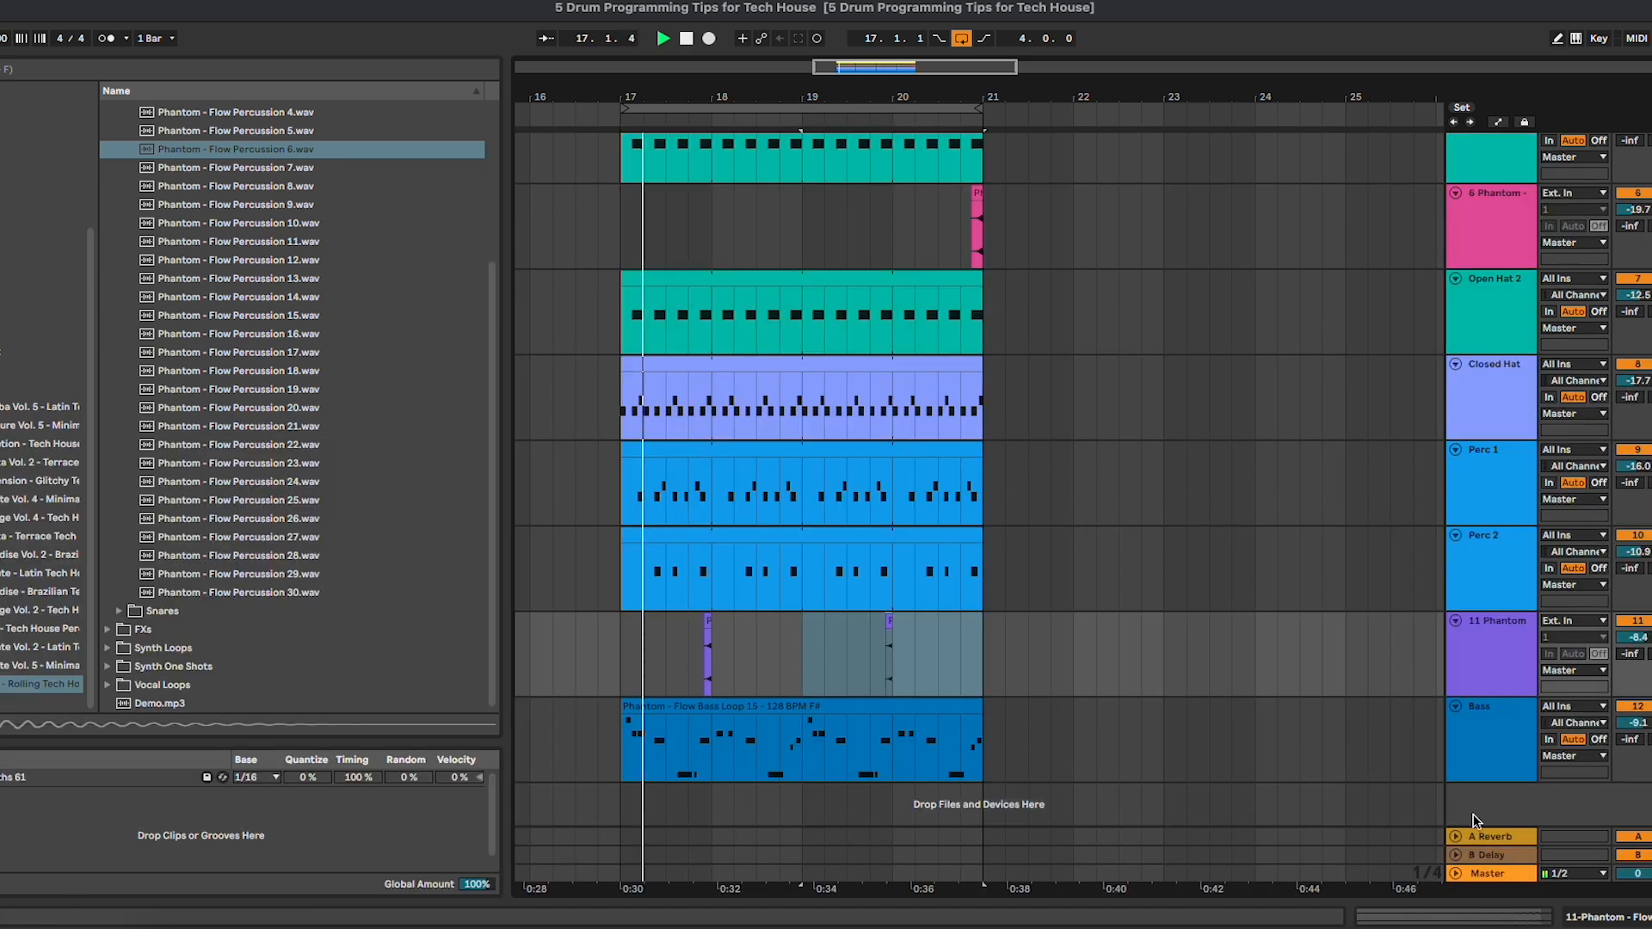
{"action": "left_click", "coordinate": [983, 654]}
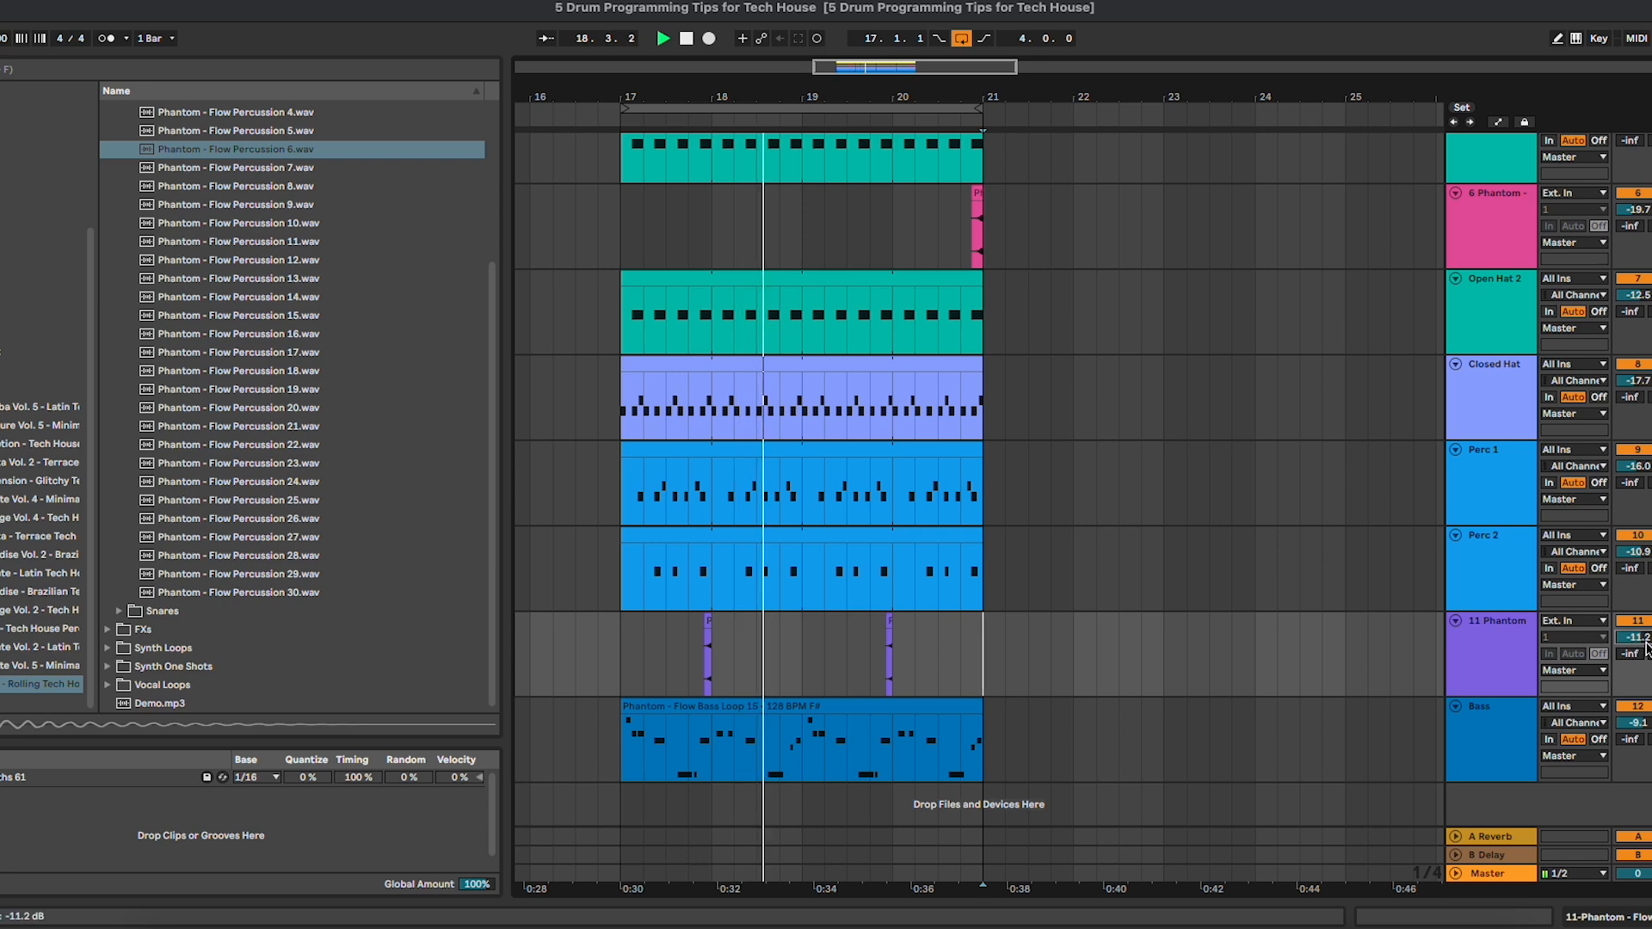
{"action": "left_click", "coordinate": [783, 426]}
Step: Examine how the reversed clap, open hat and percussion clips are placed across bars 17 to 20
{"action": "scroll", "coordinate": [815, 257], "scroll_direction": "up", "scroll_amount": 5}
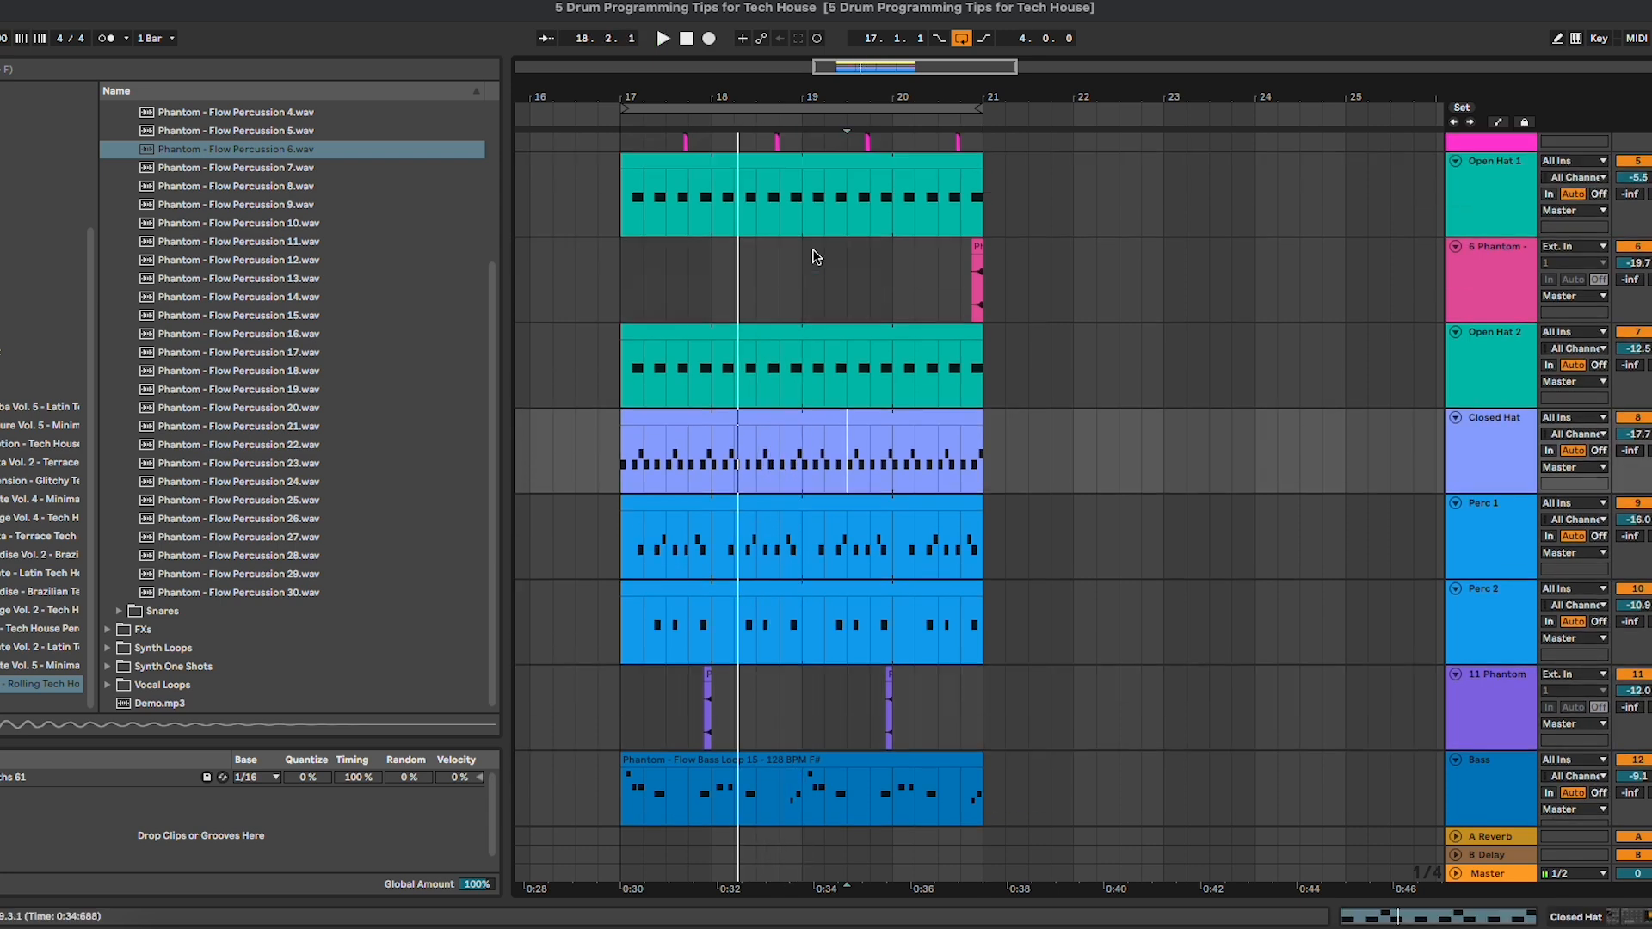
{"action": "scroll", "coordinate": [816, 329], "scroll_direction": "up", "scroll_amount": 2}
{"action": "scroll", "coordinate": [817, 332], "scroll_direction": "up", "scroll_amount": 4}
{"action": "scroll", "coordinate": [828, 336], "scroll_direction": "down", "scroll_amount": 6}
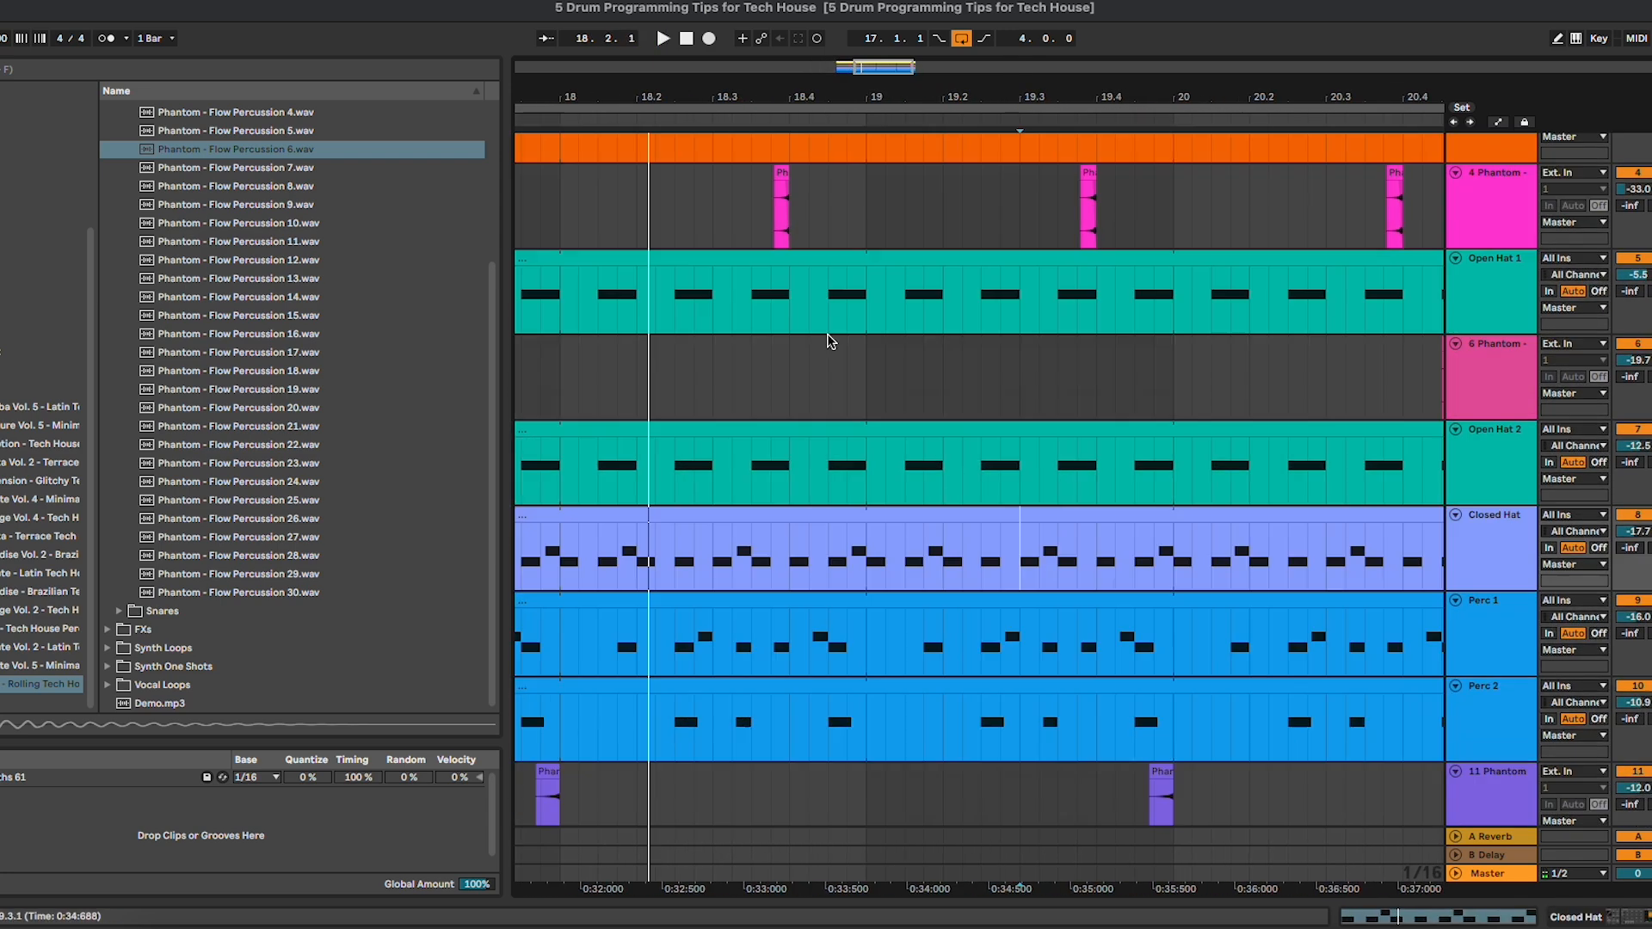
{"action": "scroll", "coordinate": [829, 334], "scroll_direction": "left", "scroll_amount": 3}
{"action": "scroll", "coordinate": [838, 245], "scroll_direction": "up", "scroll_amount": 2}
{"action": "left_click", "coordinate": [841, 240]}
{"action": "left_click", "coordinate": [918, 310]}
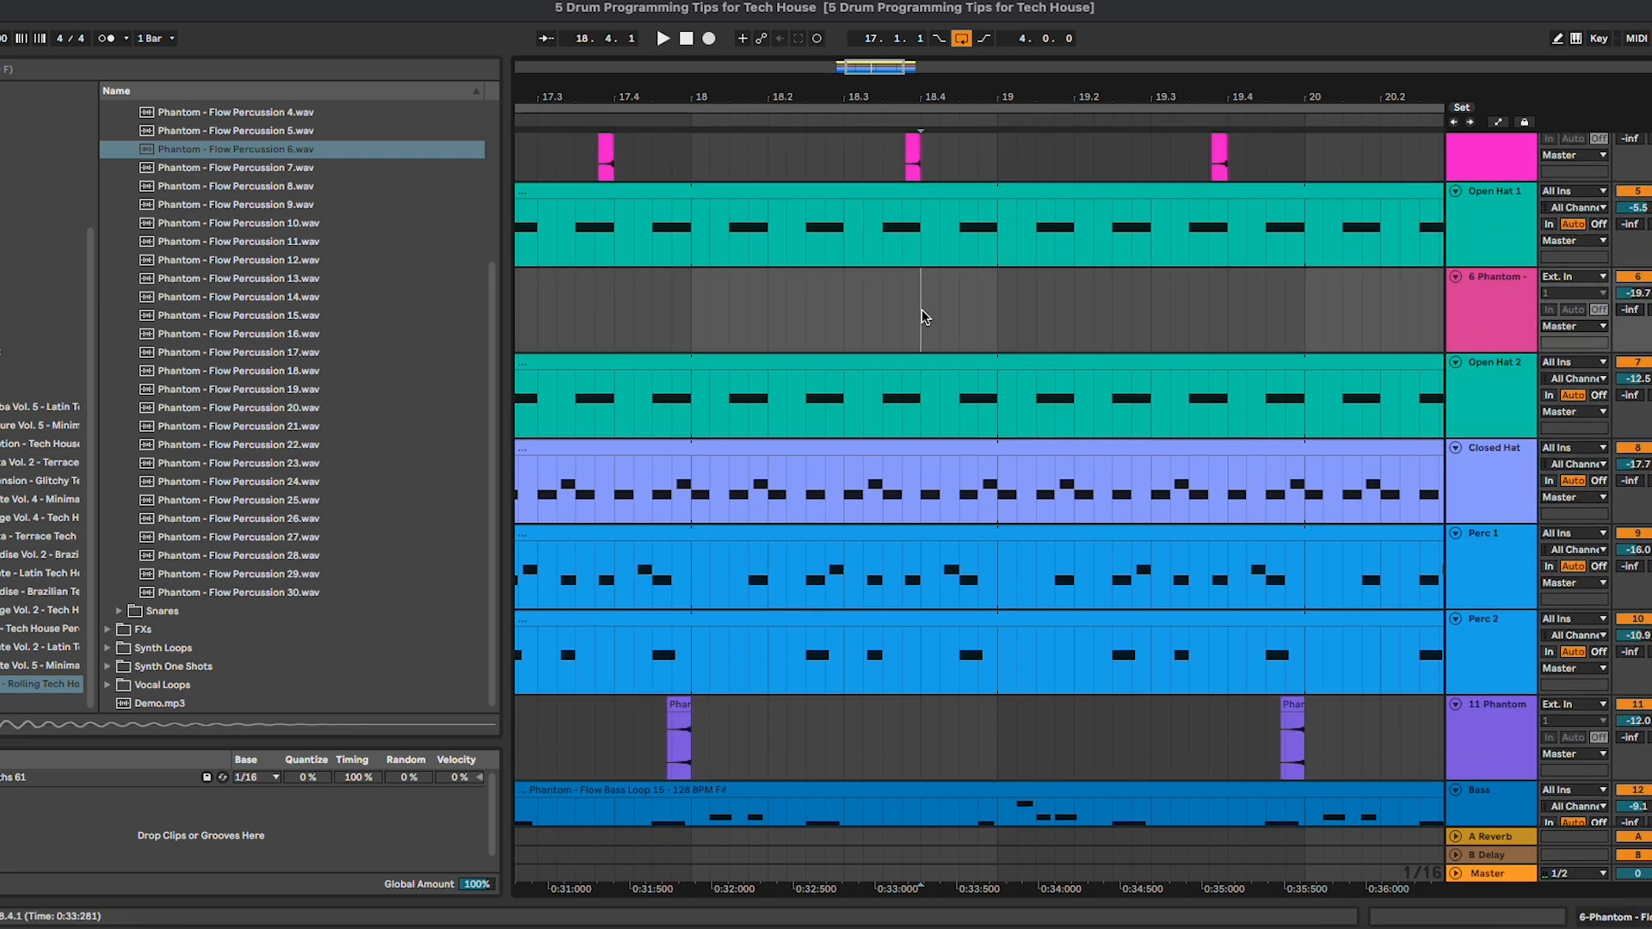
{"action": "scroll", "coordinate": [922, 308], "scroll_direction": "down", "scroll_amount": 3}
{"action": "scroll", "coordinate": [922, 308], "scroll_direction": "up", "scroll_amount": 1}
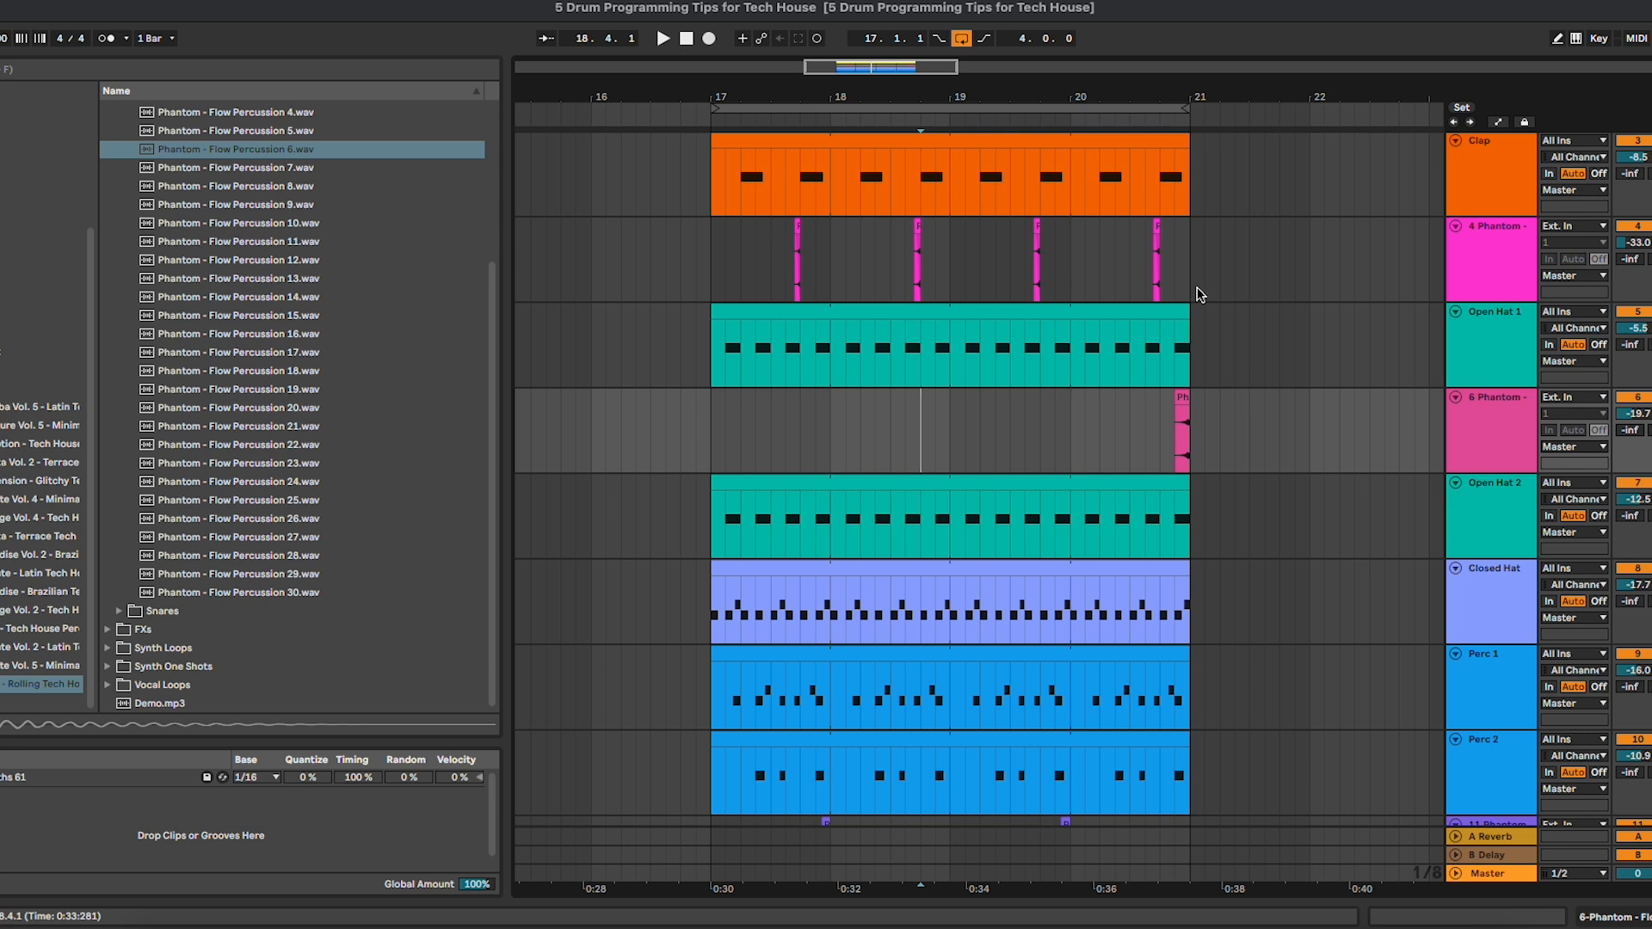